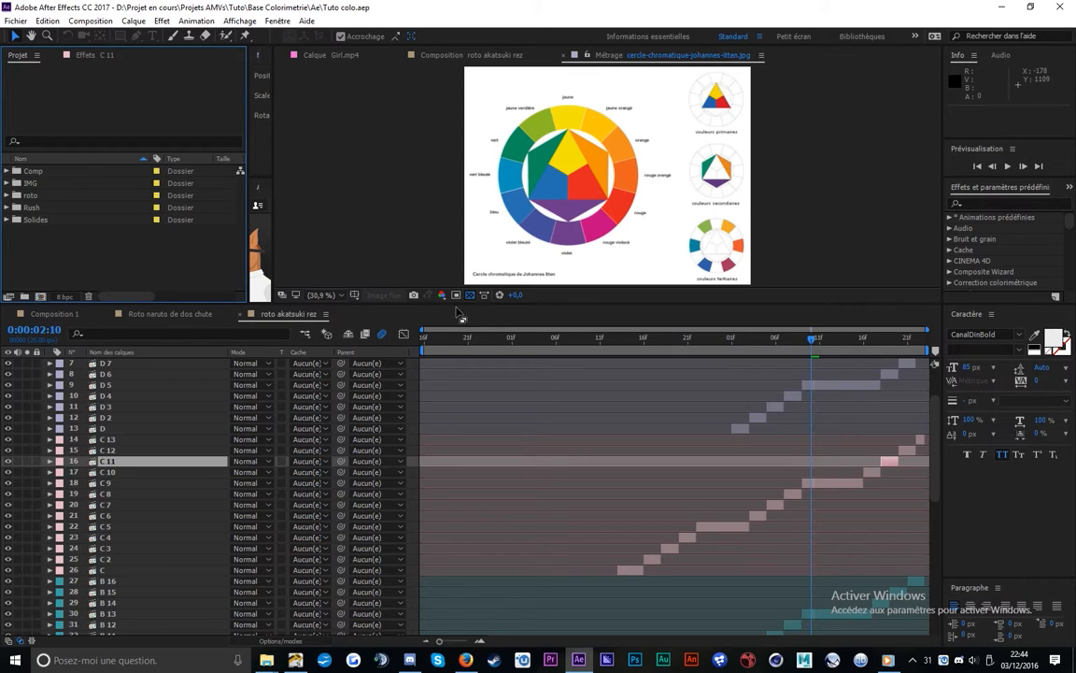
# Enlarge the footage viewer to examine the Johannes Itten colour wheel image, and return the viewer to its smaller size
pyautogui.moveTo(448, 303); pyautogui.dragTo(448, 557)
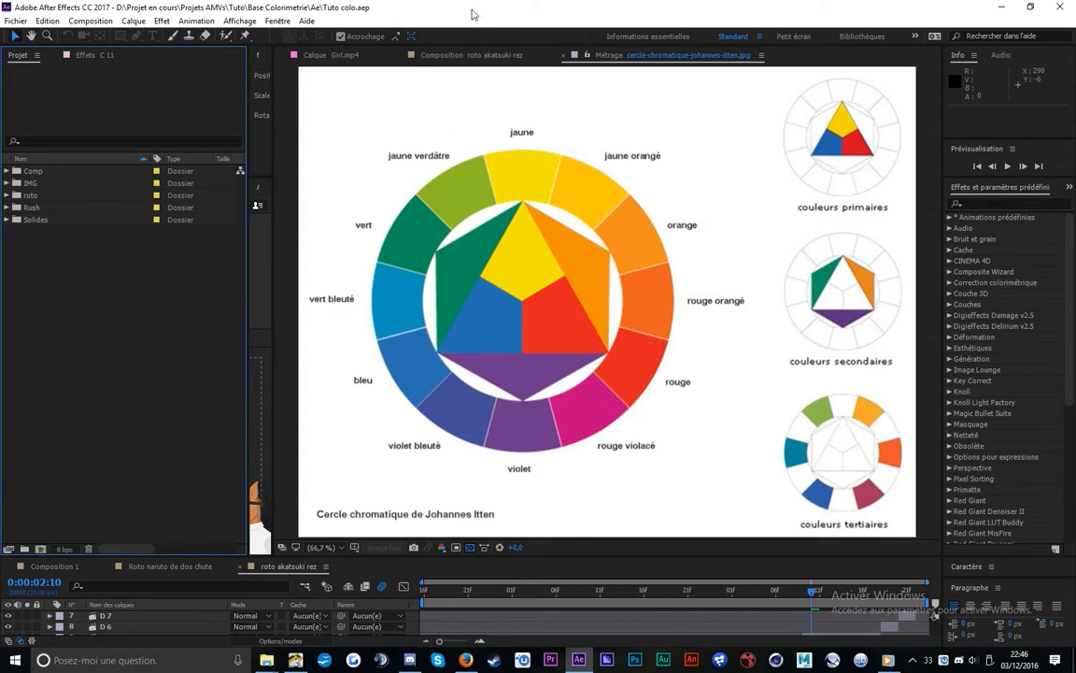
pyautogui.moveTo(307, 558); pyautogui.dragTo(307, 312)
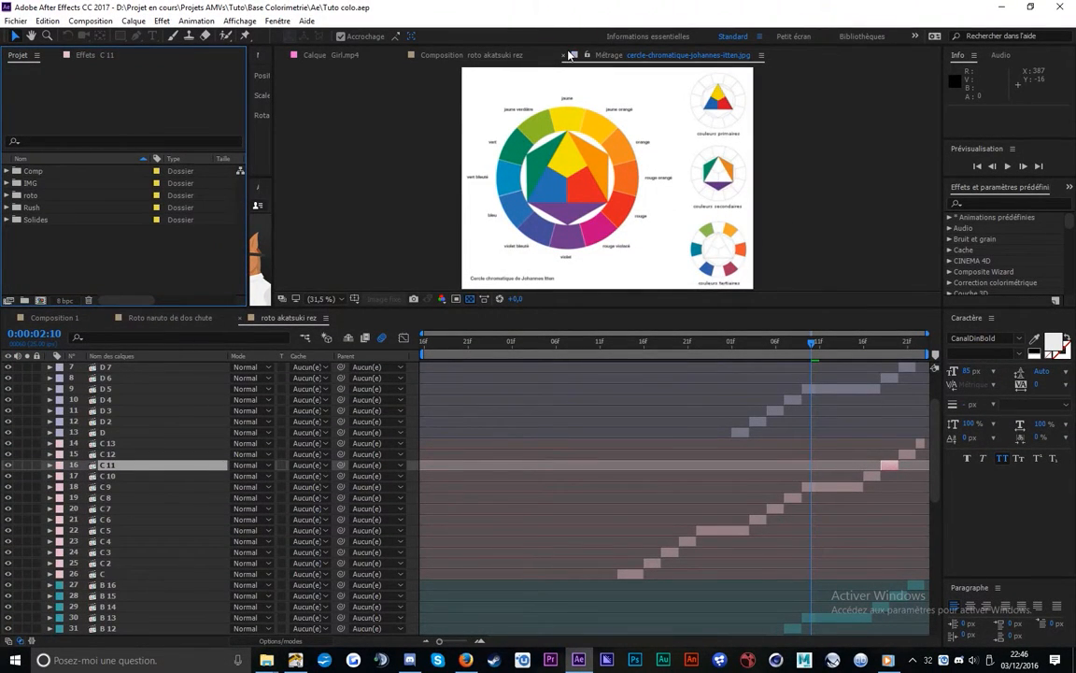
# Fit the Composition 1 view up to 100 %, select the Heaven's Feel video layer and advance to 0:00:00:07
pyautogui.click(321, 408)
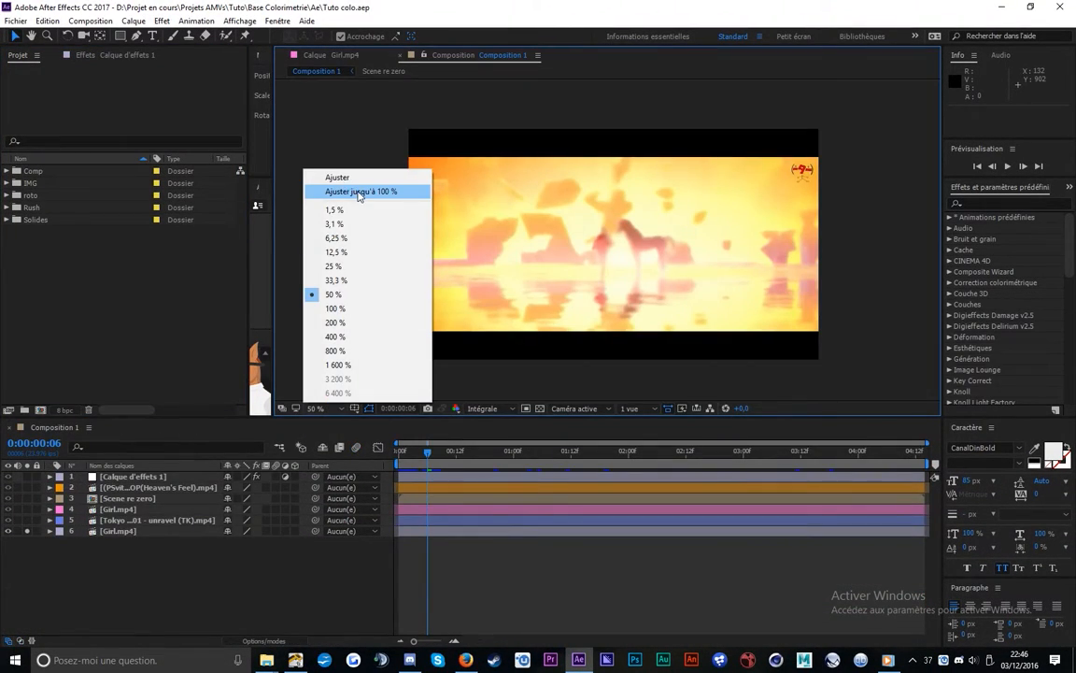
pyautogui.click(361, 191)
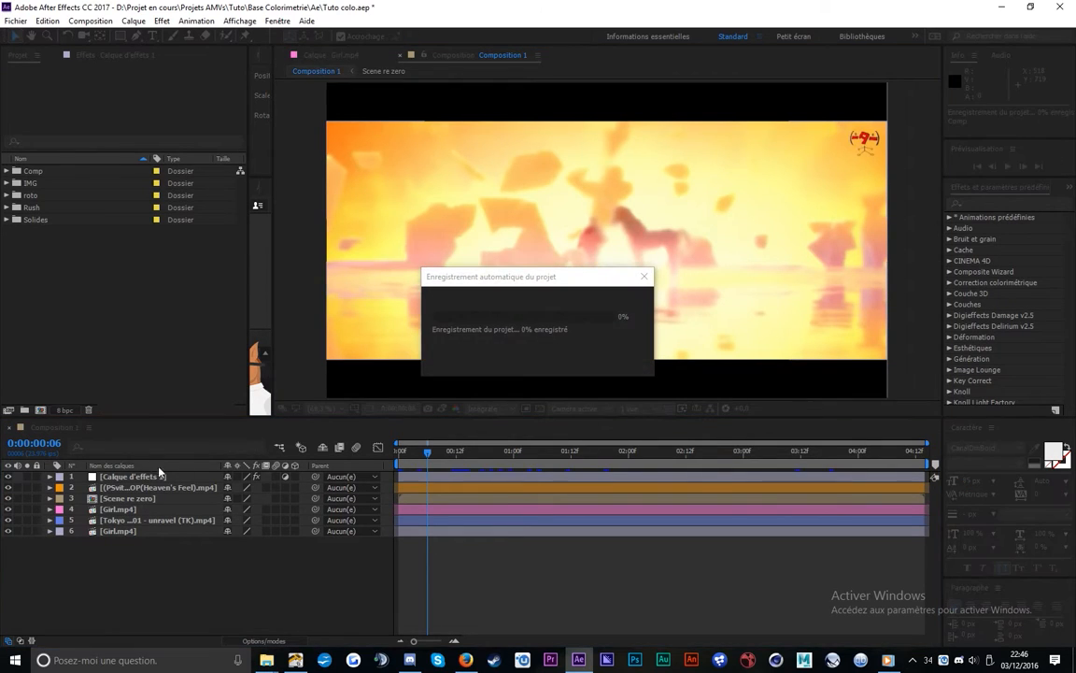
pyautogui.click(438, 484)
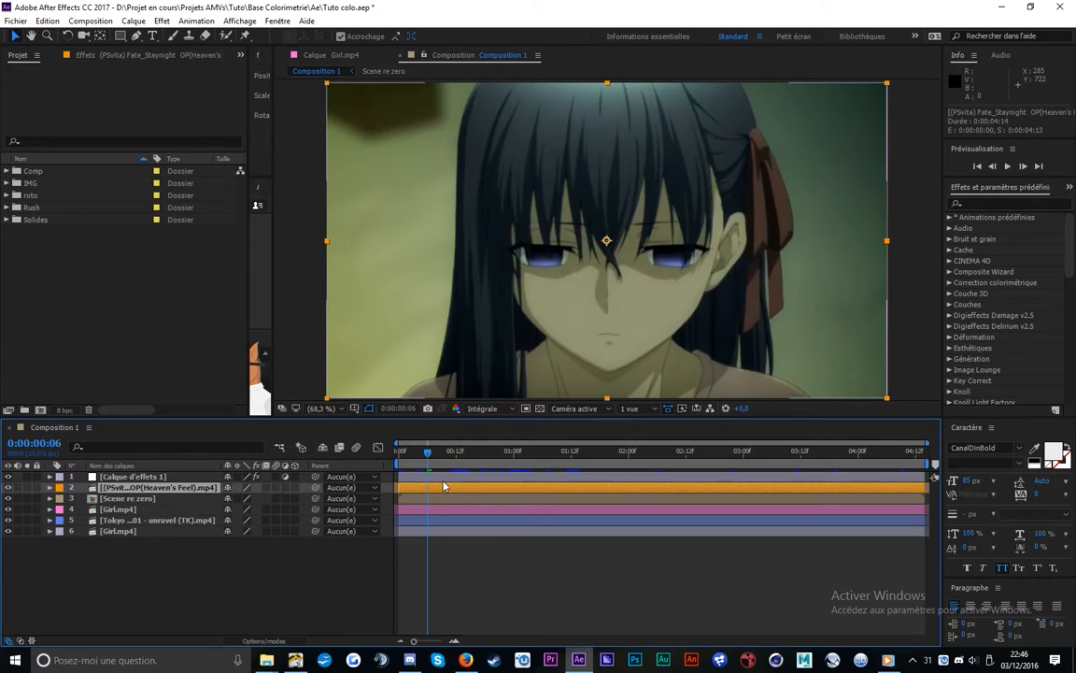
pyautogui.press('pagedown')
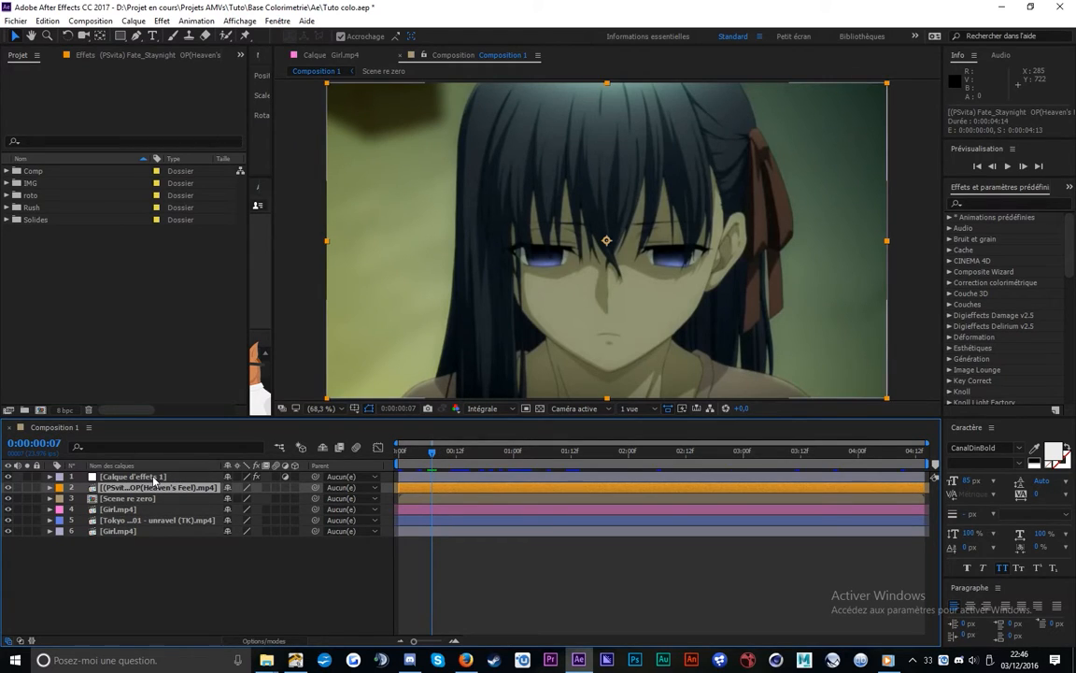
# Display the effects on the Calque d'effets 1 adjustment layer and examine the full list from Balance des couleurs to Magic Bullet Looks
pyautogui.click(154, 478)
pyautogui.click(103, 55)
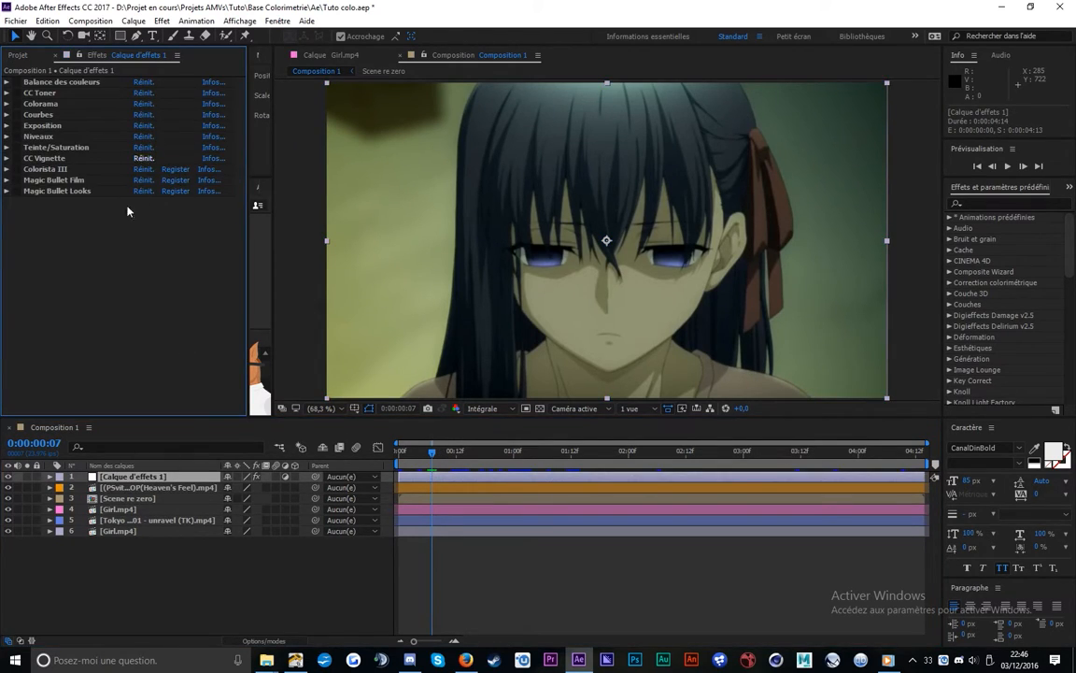
pyautogui.click(64, 191)
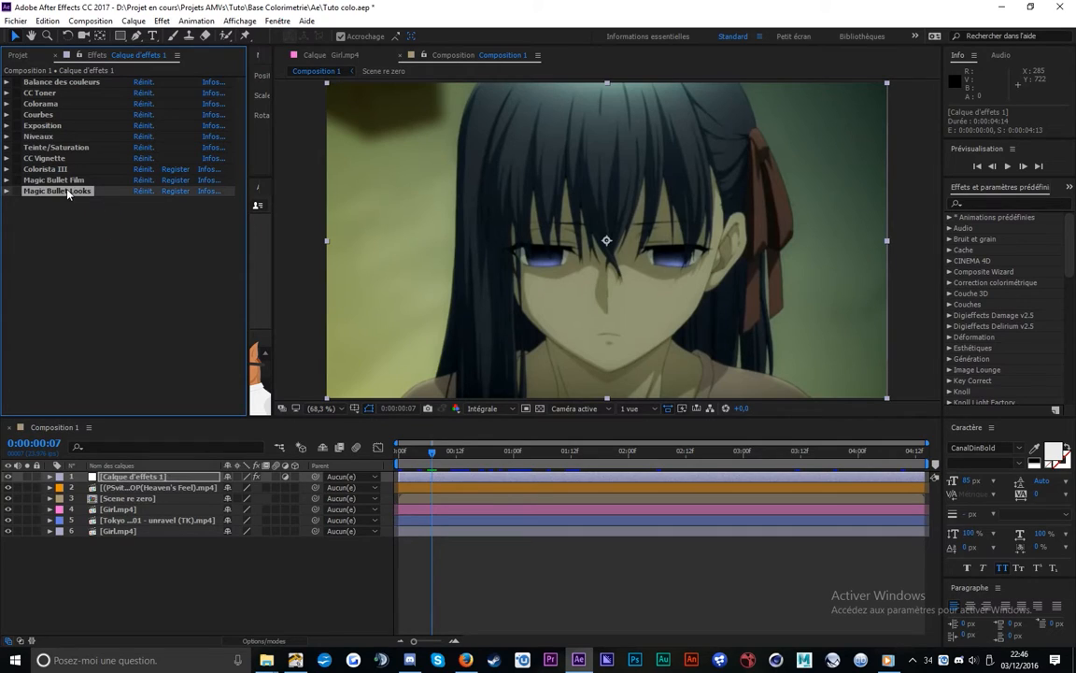
pyautogui.keyDown('shift'); pyautogui.click(44, 82); pyautogui.keyUp('shift')
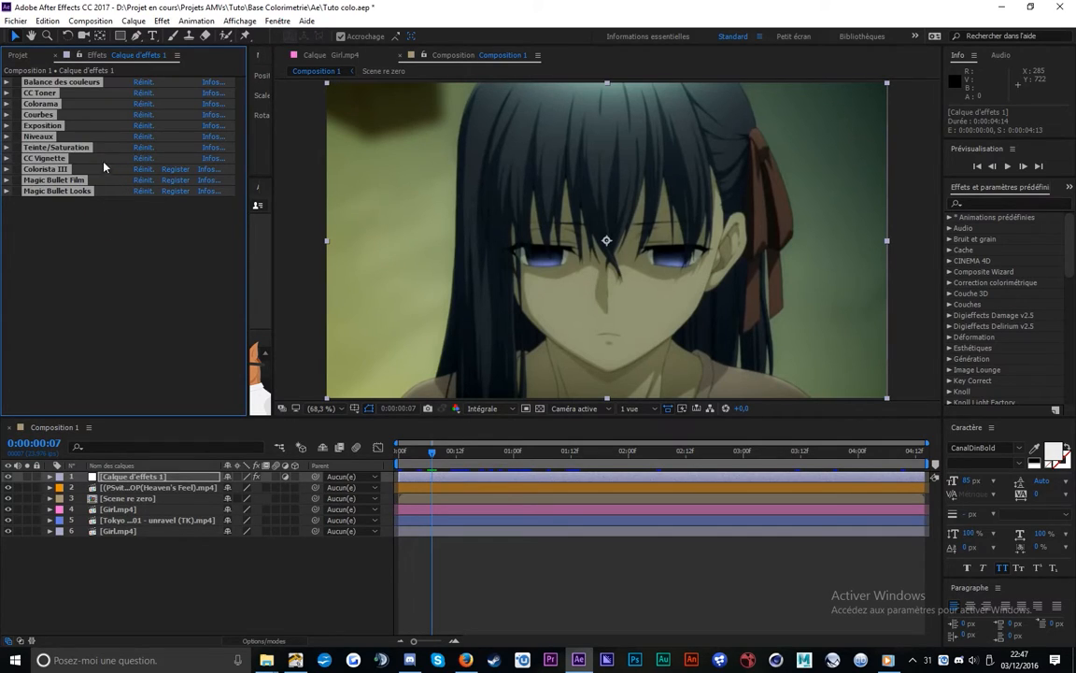
pyautogui.click(87, 240)
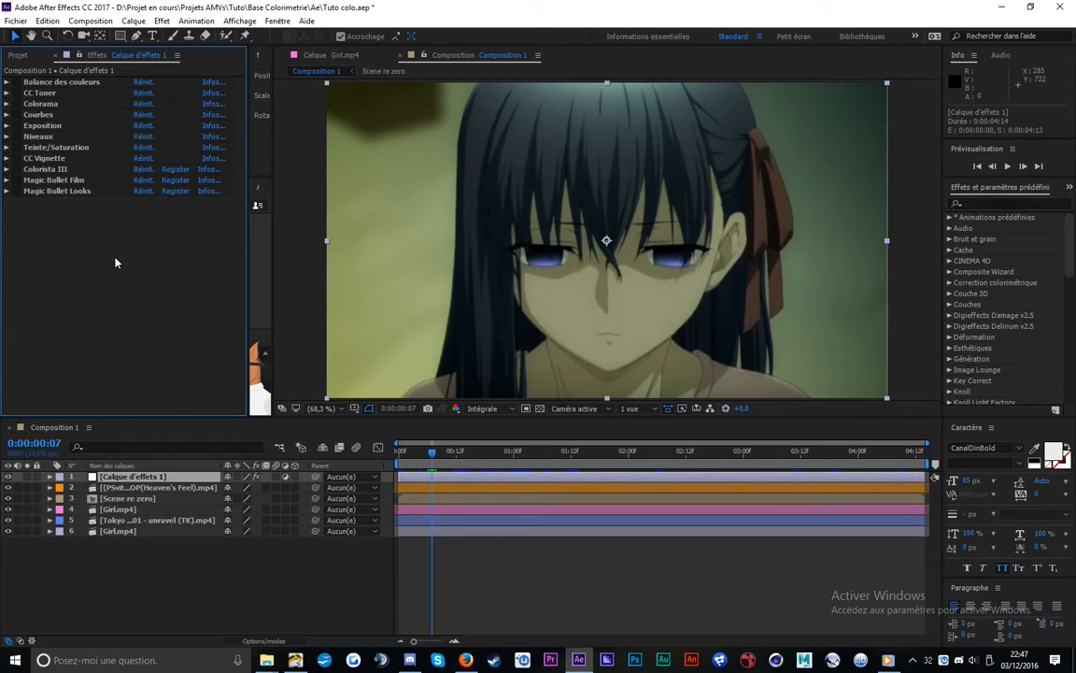
# Expand the Balance des couleurs effect's parameters and widen the Effets et paramètres prédéfinis panel
pyautogui.click(58, 82)
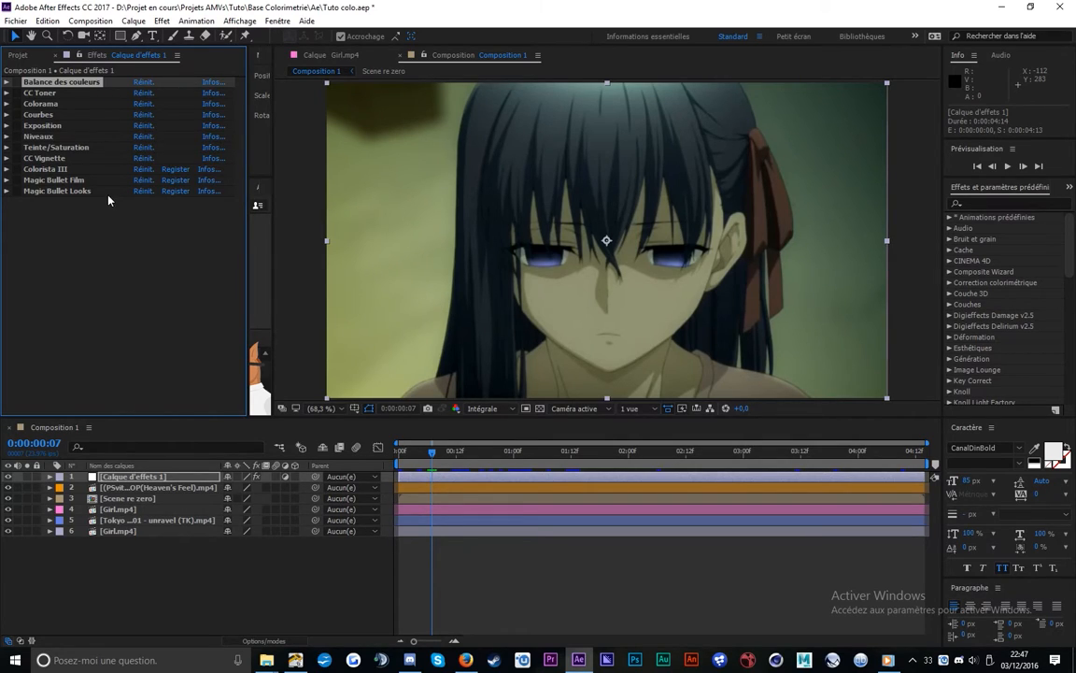
pyautogui.click(7, 82)
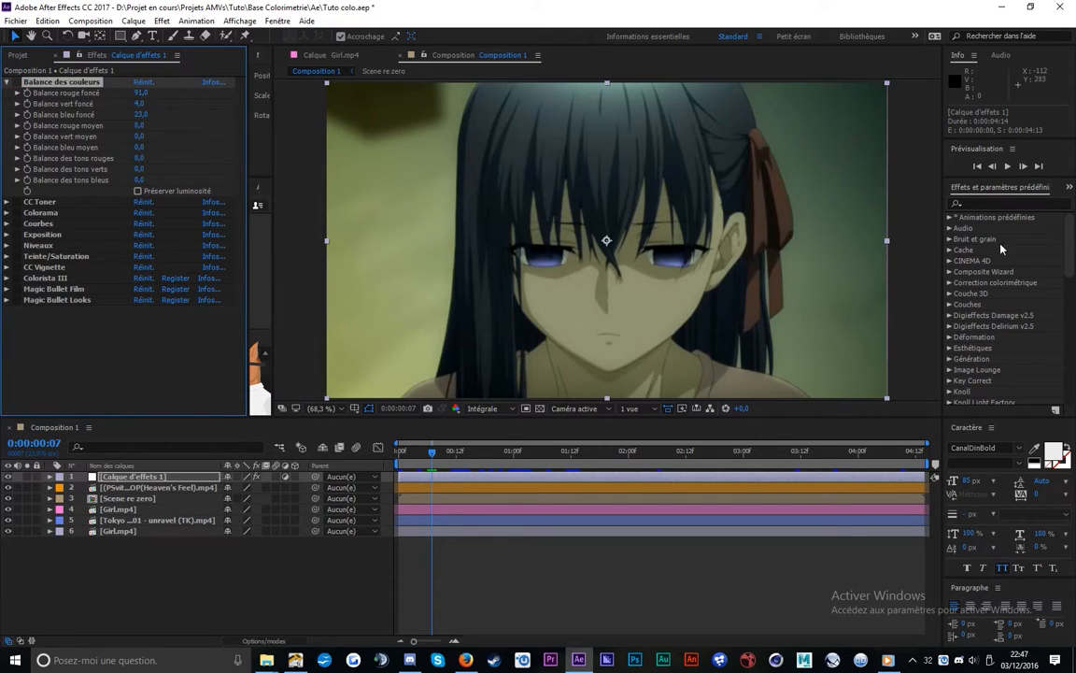
pyautogui.click(995, 205)
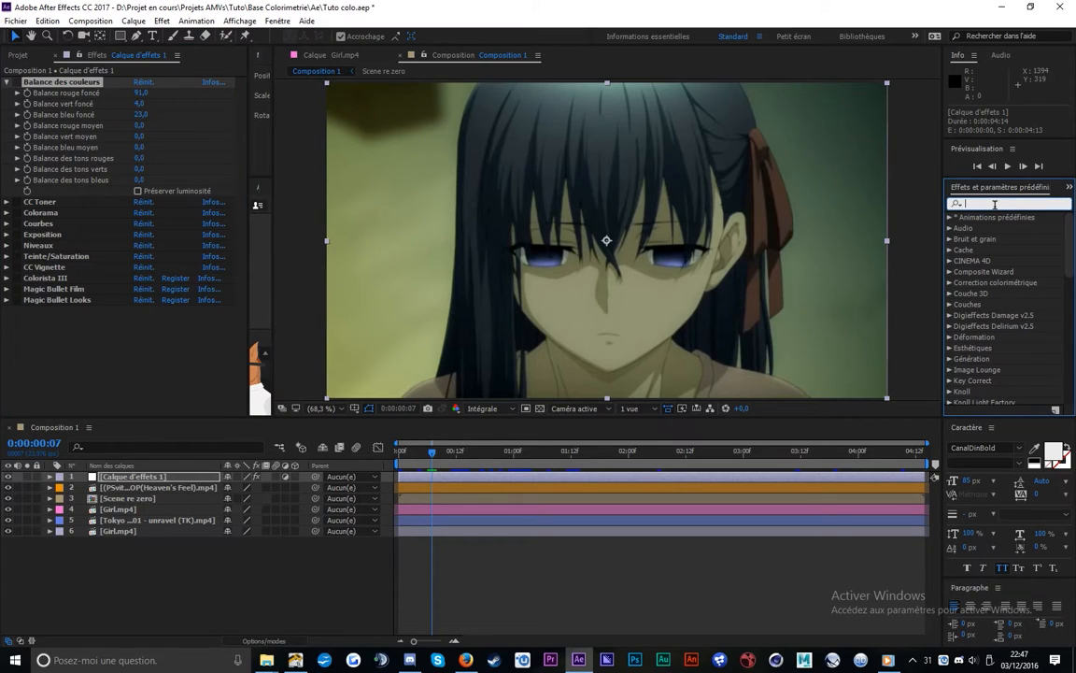
pyautogui.moveTo(941, 187); pyautogui.dragTo(881, 187)
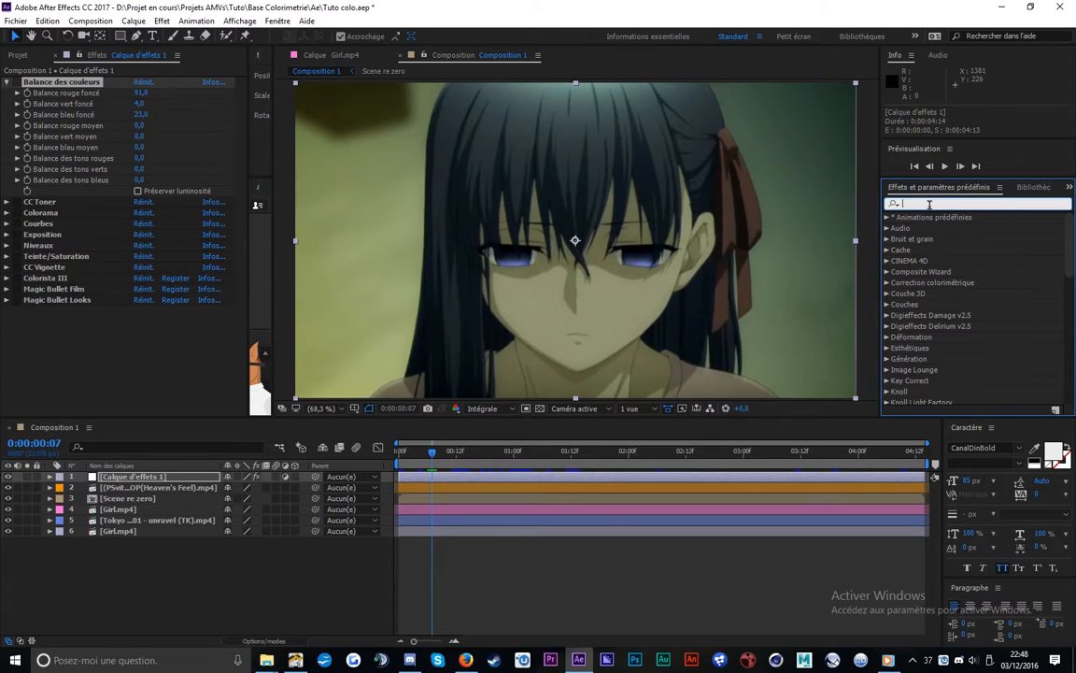
pyautogui.write('ghbdfghfd')
pyautogui.press('BackSpace')
pyautogui.press('BackSpace')
pyautogui.press('BackSpace')
pyautogui.press('BackSpace')
pyautogui.press('BackSpace')
pyautogui.press('BackSpace')
pyautogui.press('BackSpace')
pyautogui.press('BackSpace')
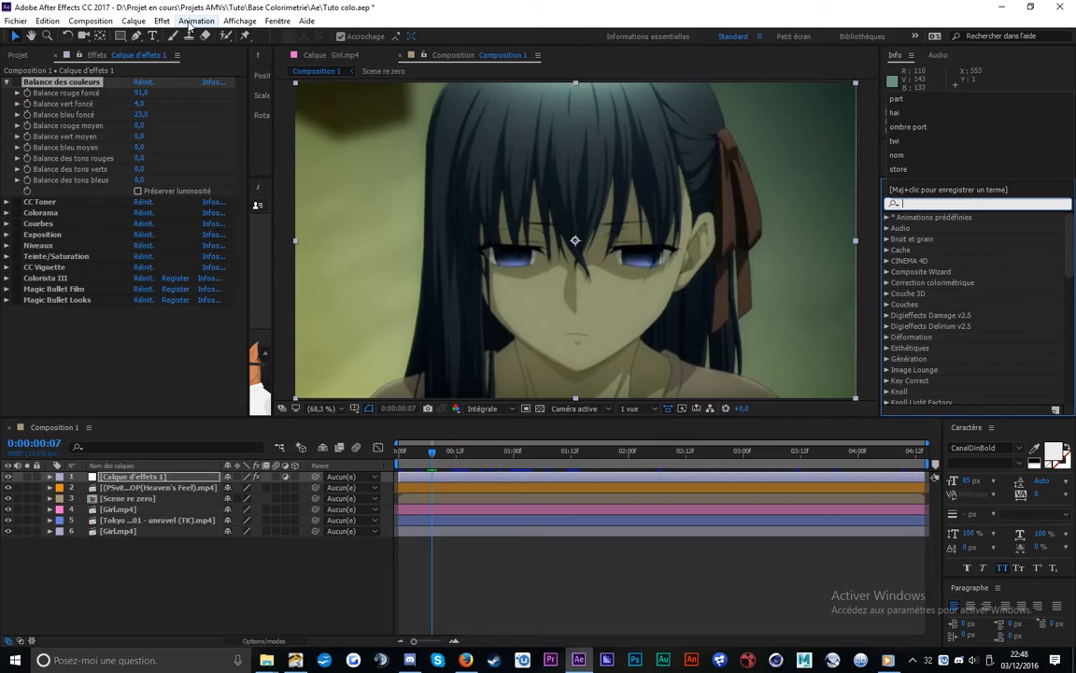
# Examine the available effect categories for the adjustment layer and the list of windows that can be shown
pyautogui.click(161, 21)
pyautogui.click(162, 24)
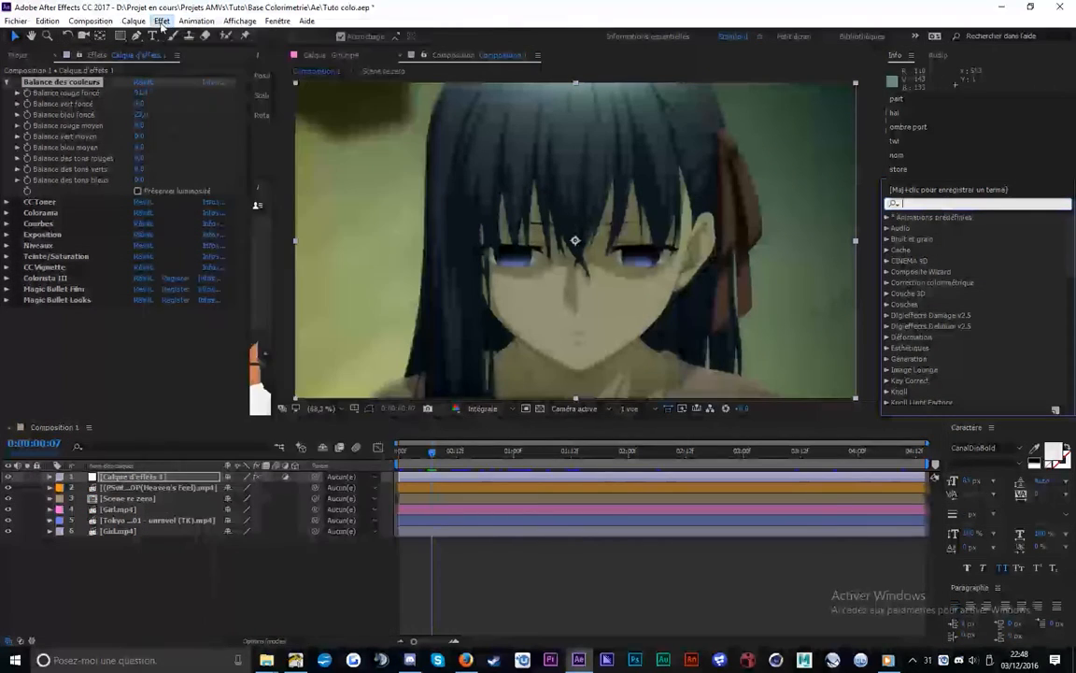
pyautogui.click(439, 478)
pyautogui.click(162, 20)
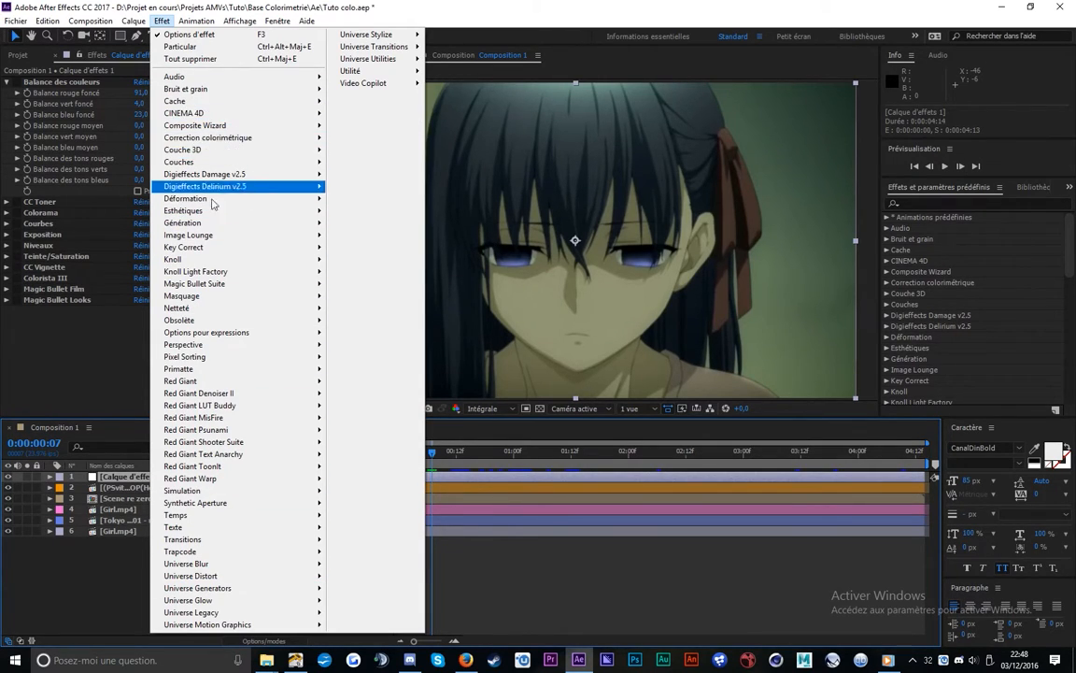
pyautogui.click(89, 331)
pyautogui.click(1000, 203)
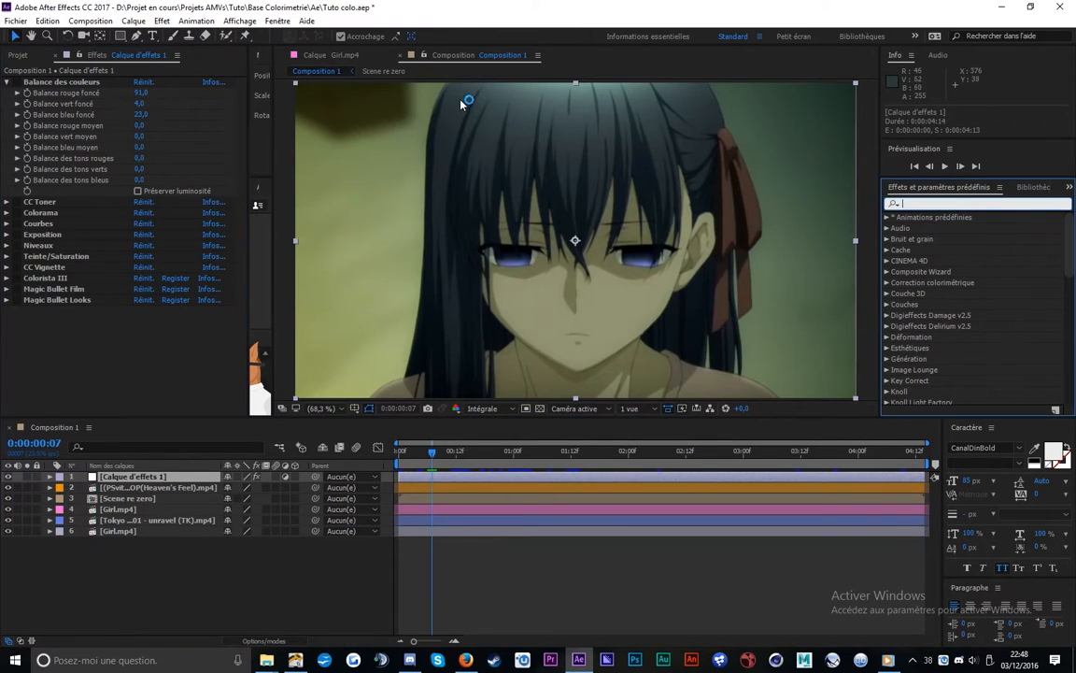
pyautogui.click(277, 20)
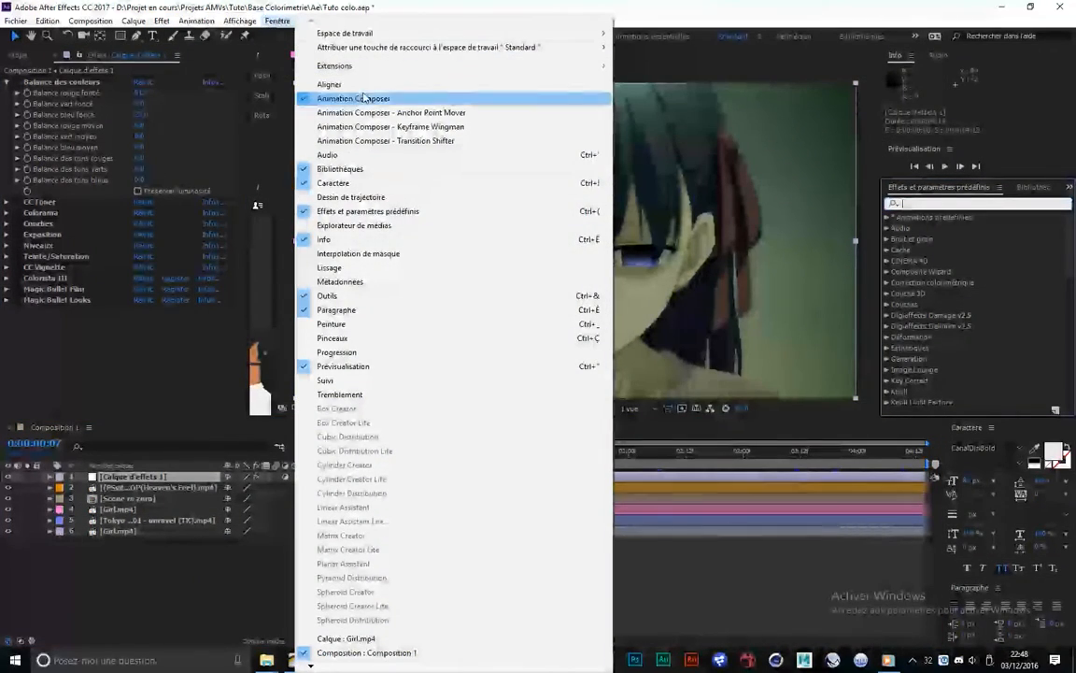
pyautogui.click(96, 342)
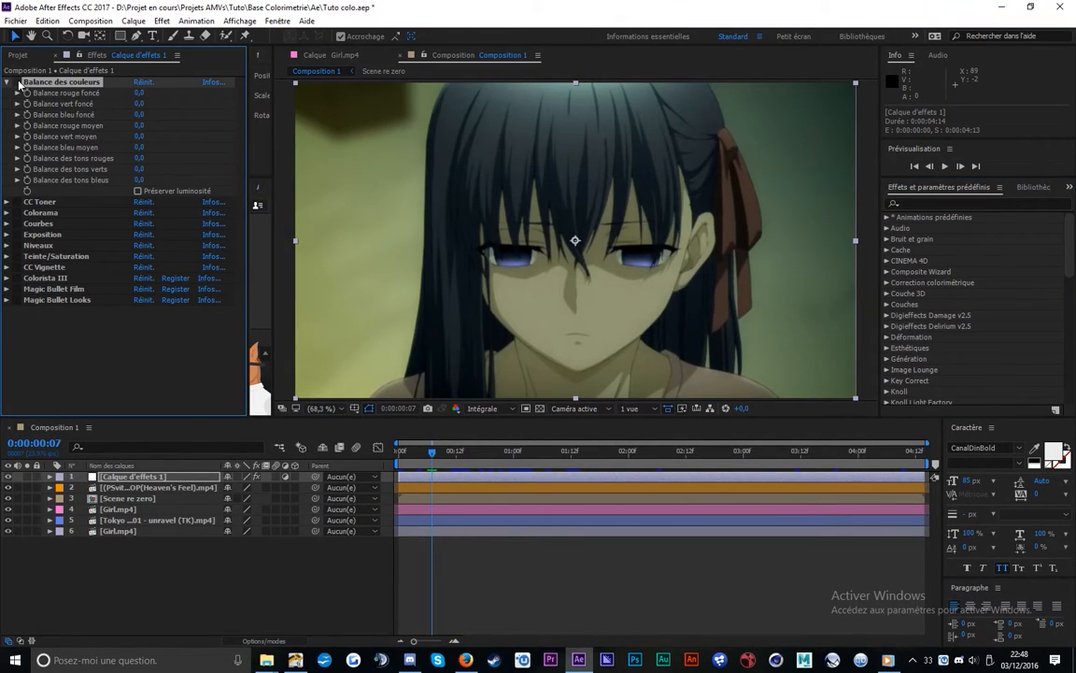
# Enable the Balance des couleurs effect and try Balance rouge foncé at about -68
pyautogui.click(18, 83)
pyautogui.moveTo(139, 94); pyautogui.dragTo(139, 92)
pyautogui.click(139, 93)
pyautogui.click(81, 100)
pyautogui.moveTo(138, 96); pyautogui.dragTo(52, 97)
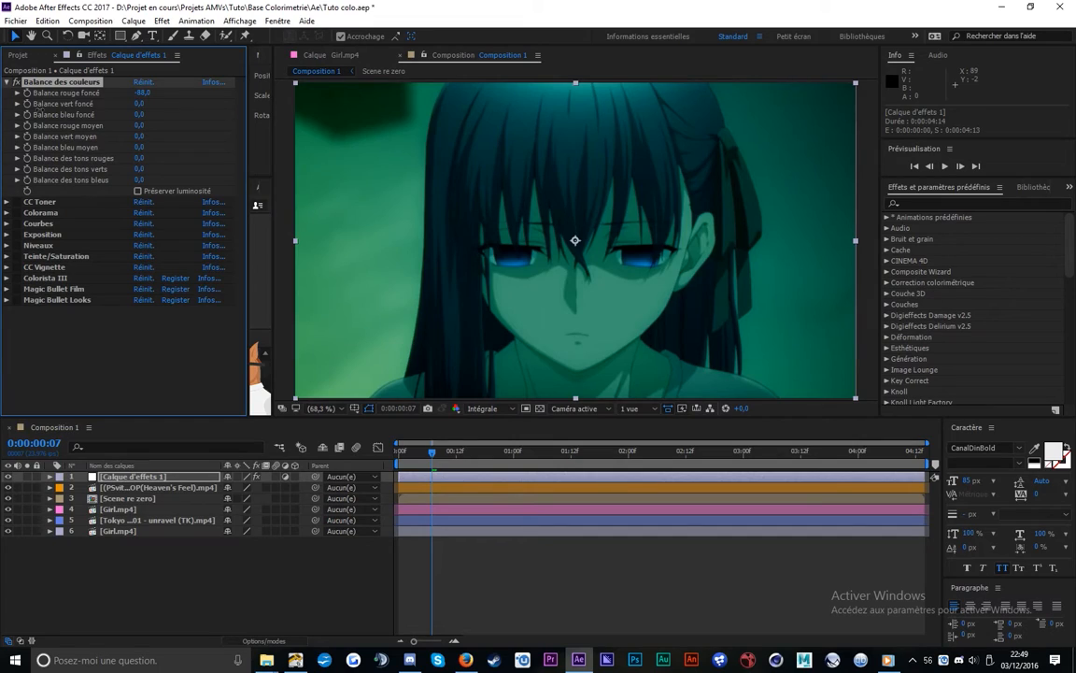
# Reset the Balance des couleurs effect and try Balance vert foncé at -12
pyautogui.click(143, 85)
pyautogui.click(138, 85)
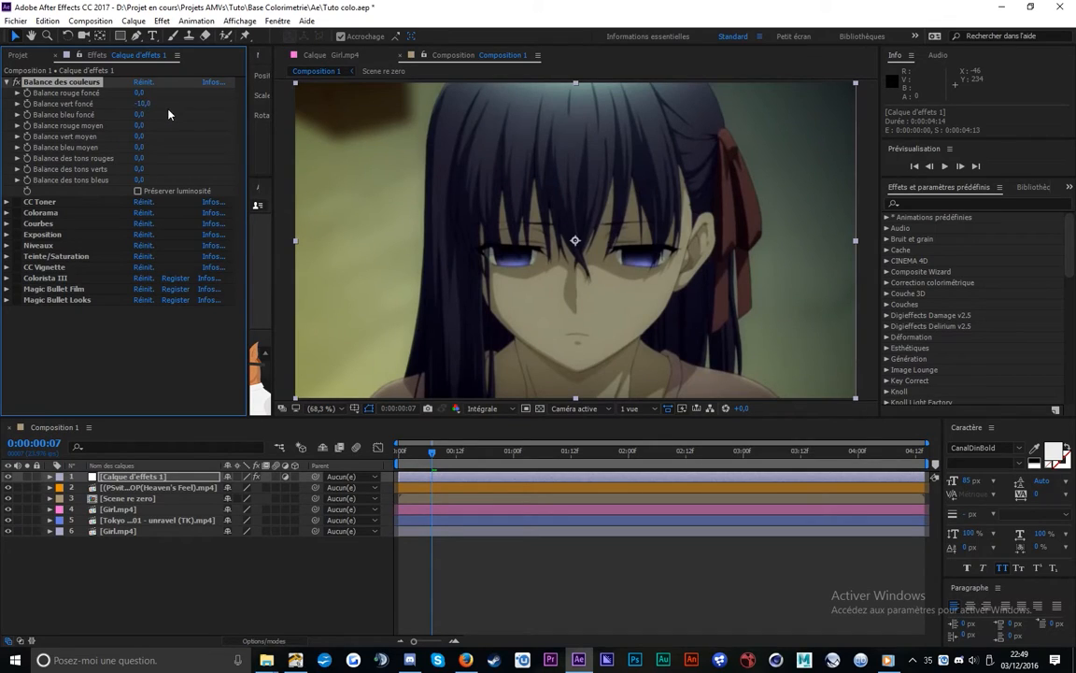
pyautogui.click(170, 109)
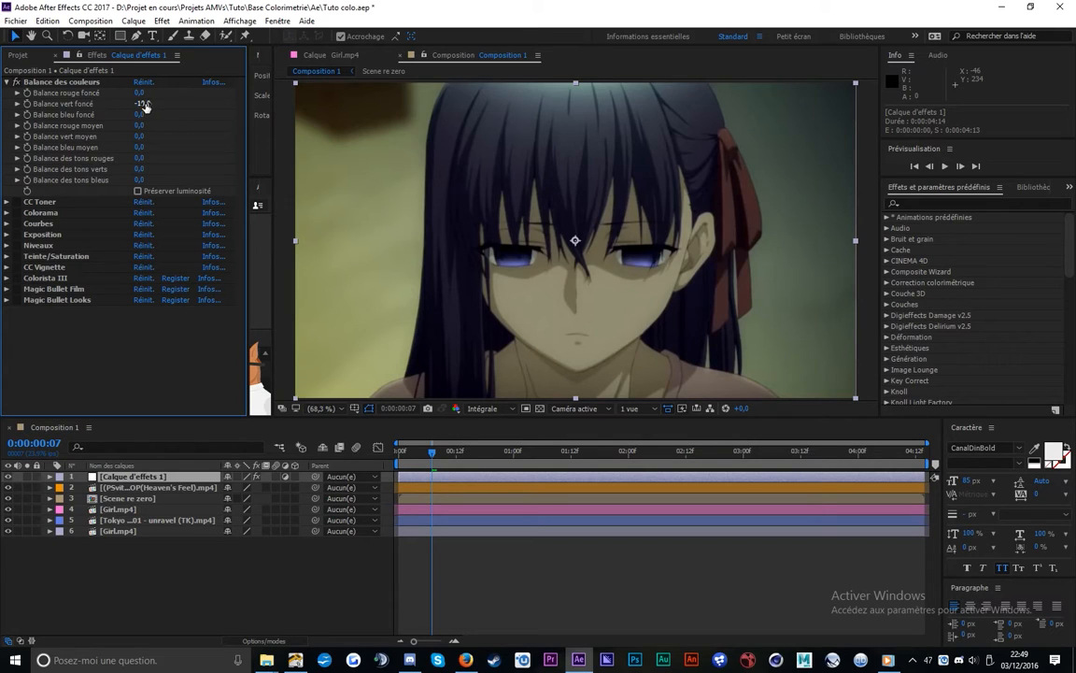
pyautogui.moveTo(143, 105); pyautogui.dragTo(146, 111)
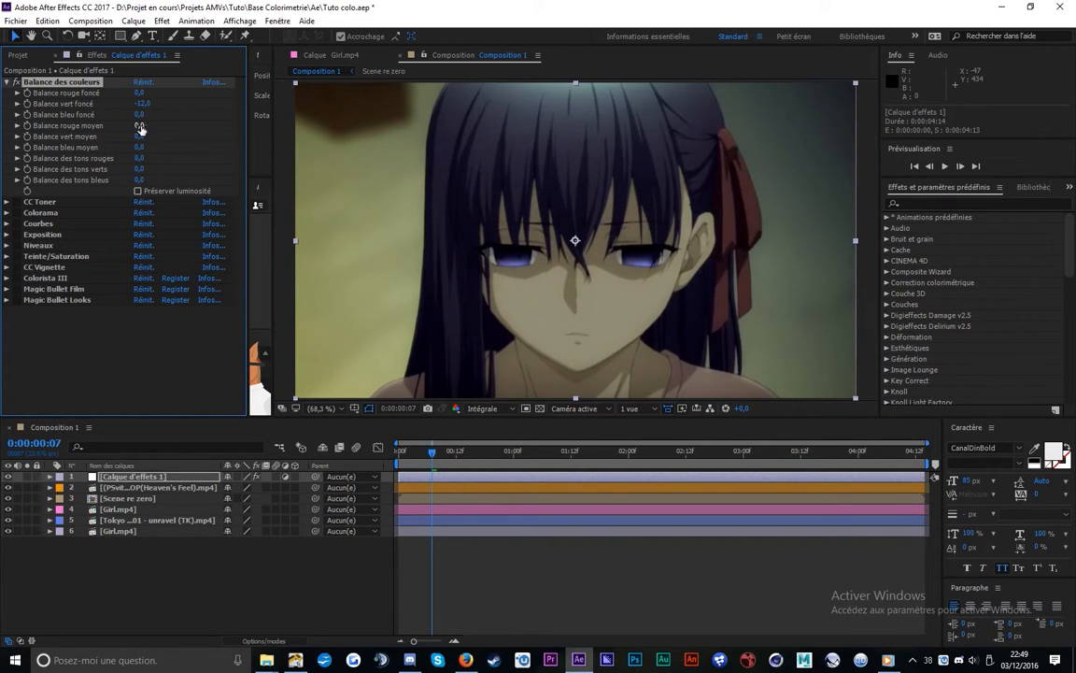
# Reset Balance des couleurs and try Balance des tons rouges at -100, and after another reset tons verts at -81 with tons bleus at 54
pyautogui.click(142, 83)
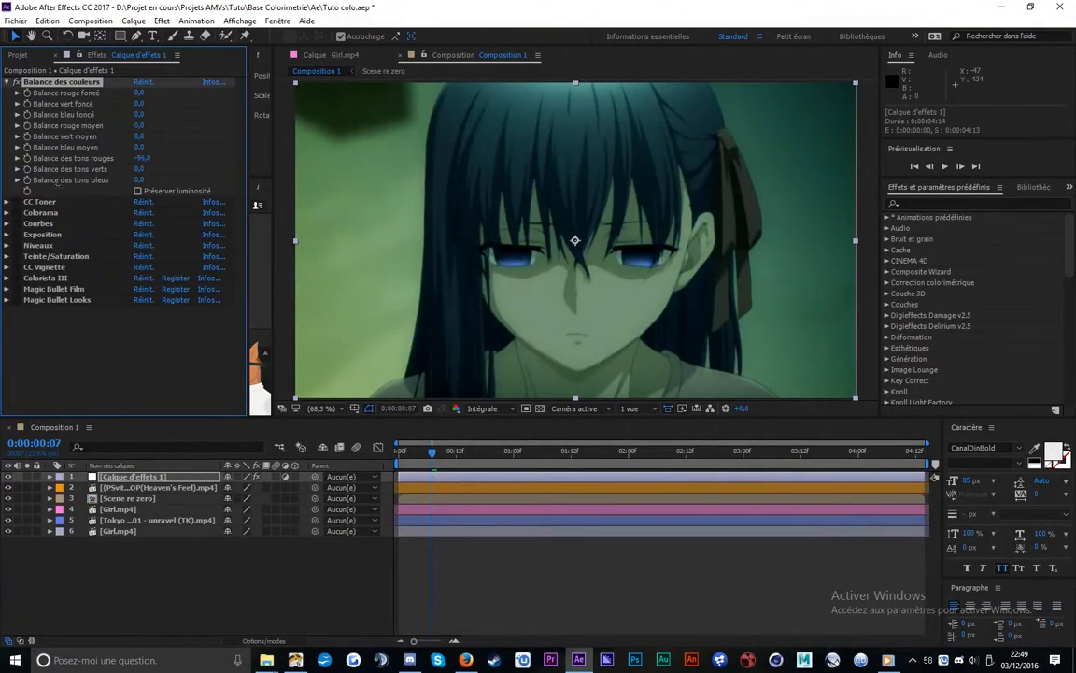
pyautogui.moveTo(139, 93); pyautogui.dragTo(127, 94)
pyautogui.moveTo(119, 103); pyautogui.dragTo(121, 97)
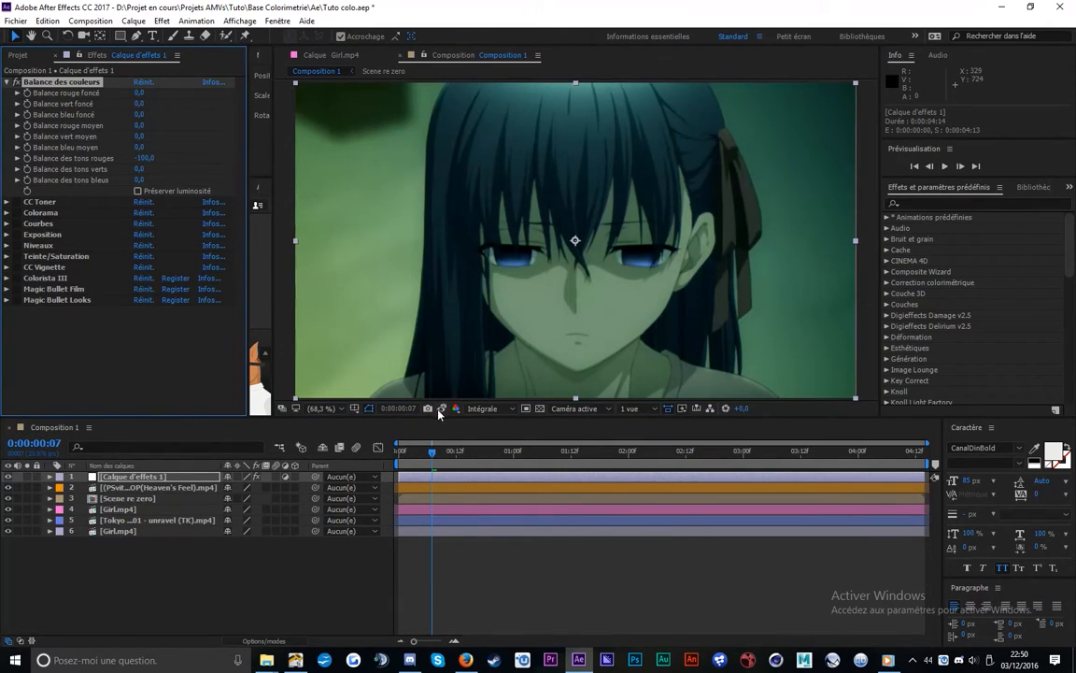
pyautogui.click(443, 412)
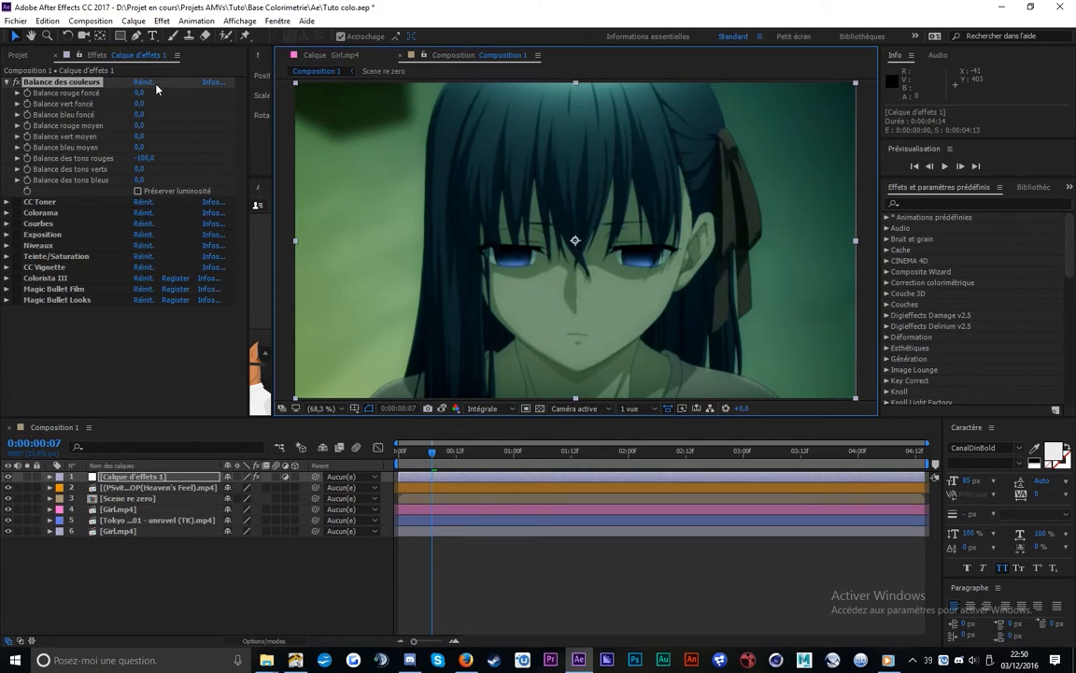
pyautogui.click(143, 82)
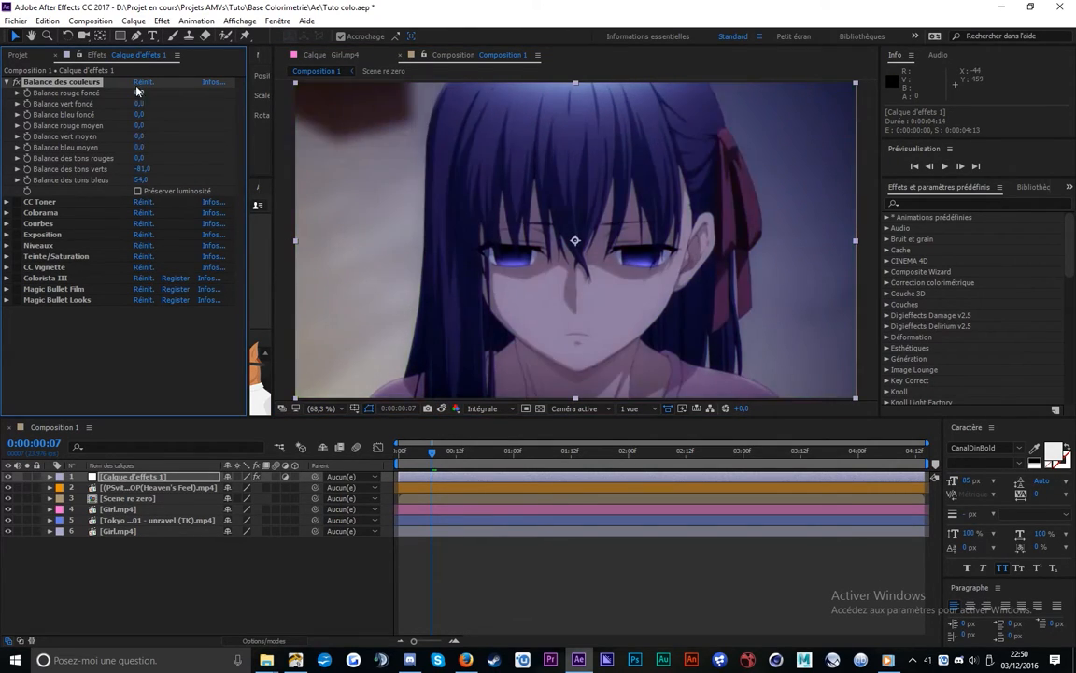
# Reset the Balance des couleurs effect and delete it from the adjustment layer
pyautogui.click(143, 82)
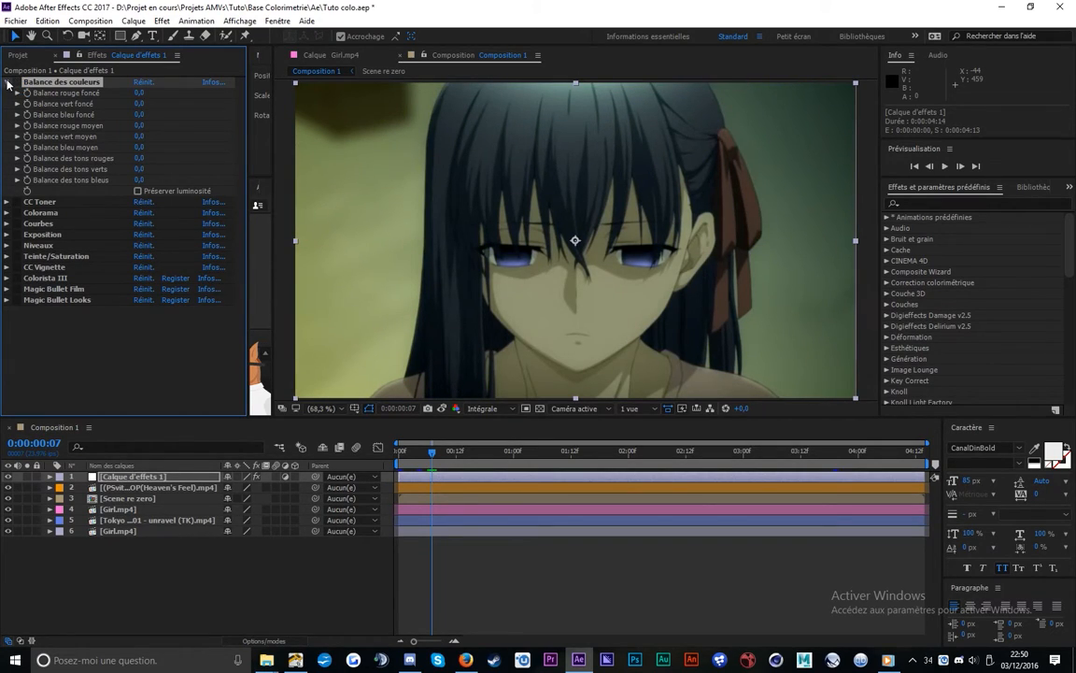
pyautogui.click(6, 82)
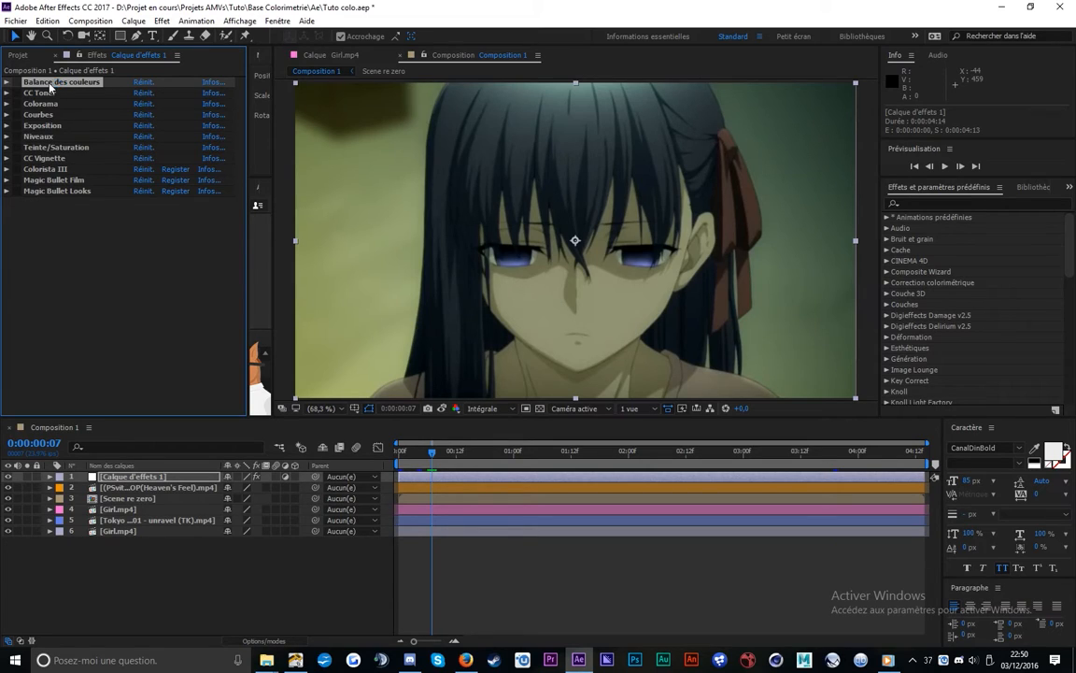
pyautogui.press('Delete')
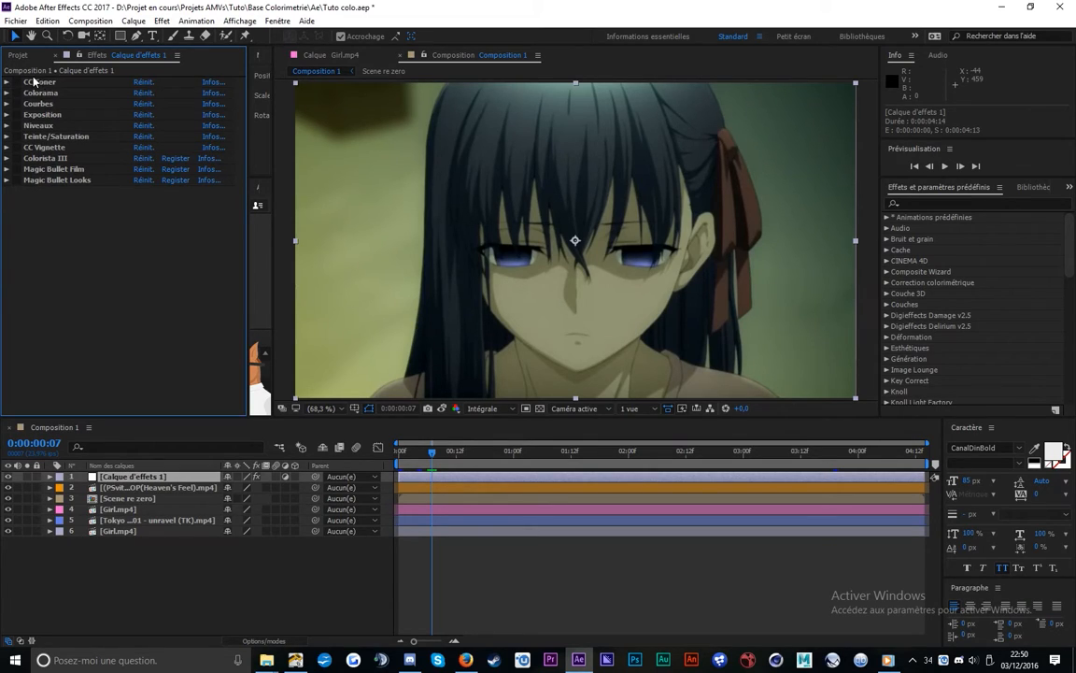
# Expand the CC Toner effect on the adjustment layer and set its Tones to Duotone
pyautogui.click(6, 82)
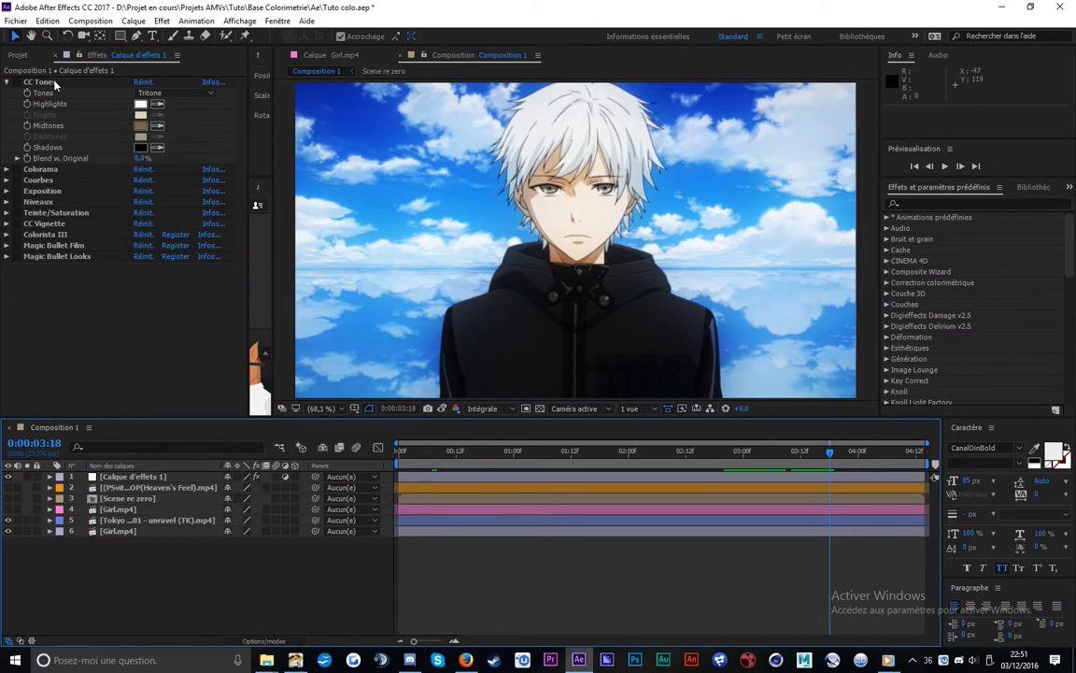
pyautogui.click(53, 83)
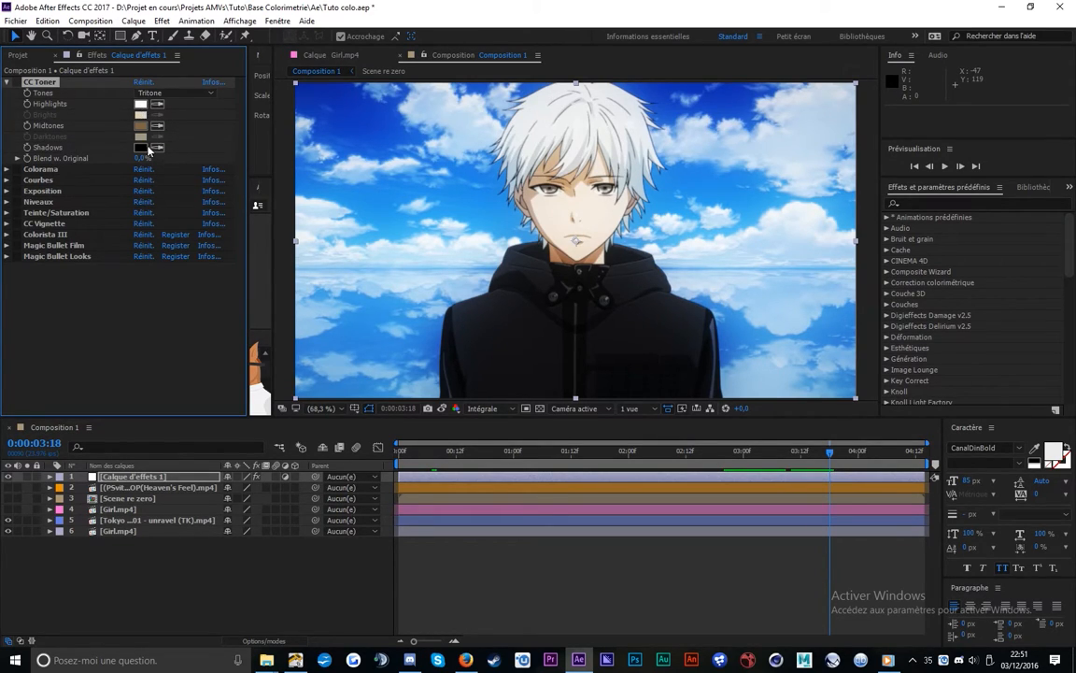
pyautogui.click(173, 93)
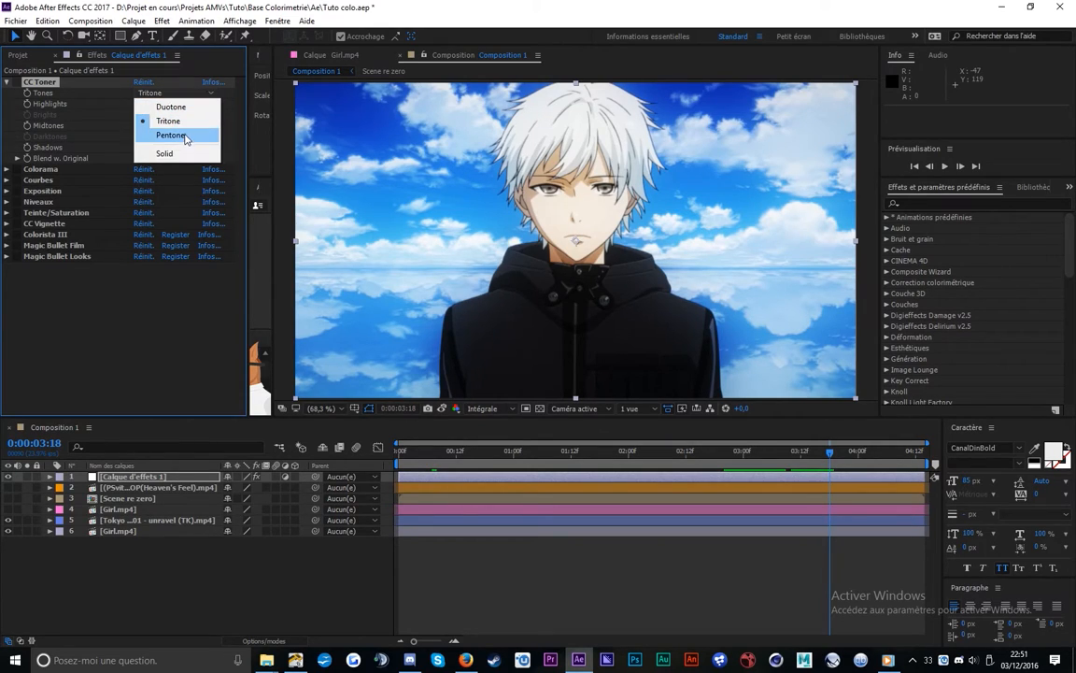
pyautogui.click(171, 108)
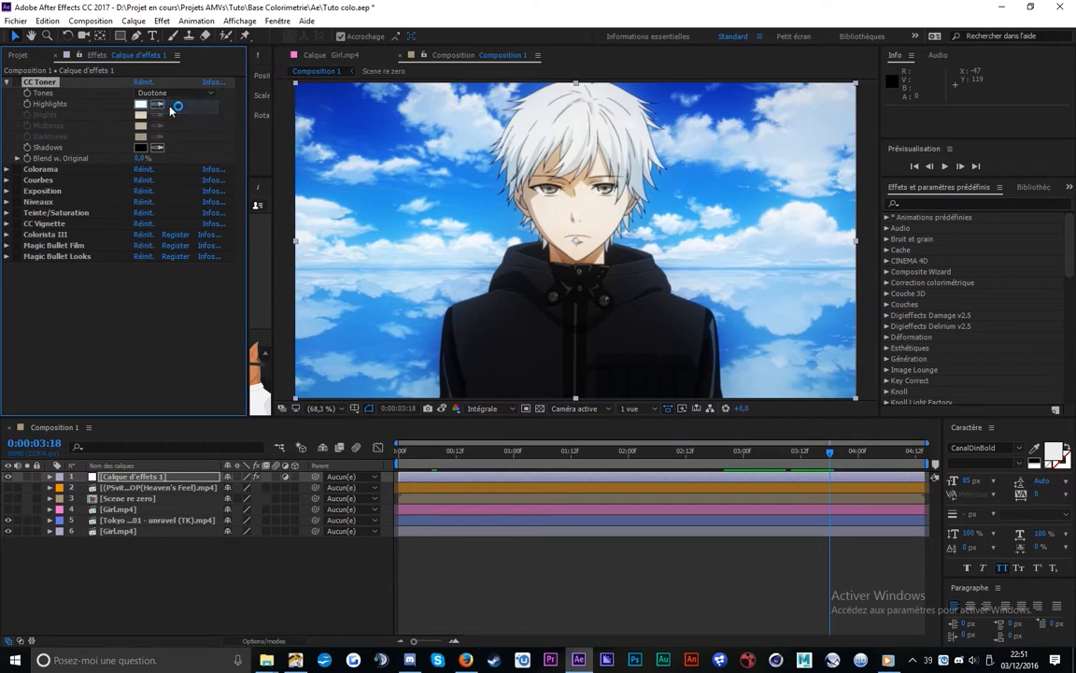
# Enable the CC Toner effect, try a different Blend w. Original value, and undo that blend change
pyautogui.click(16, 84)
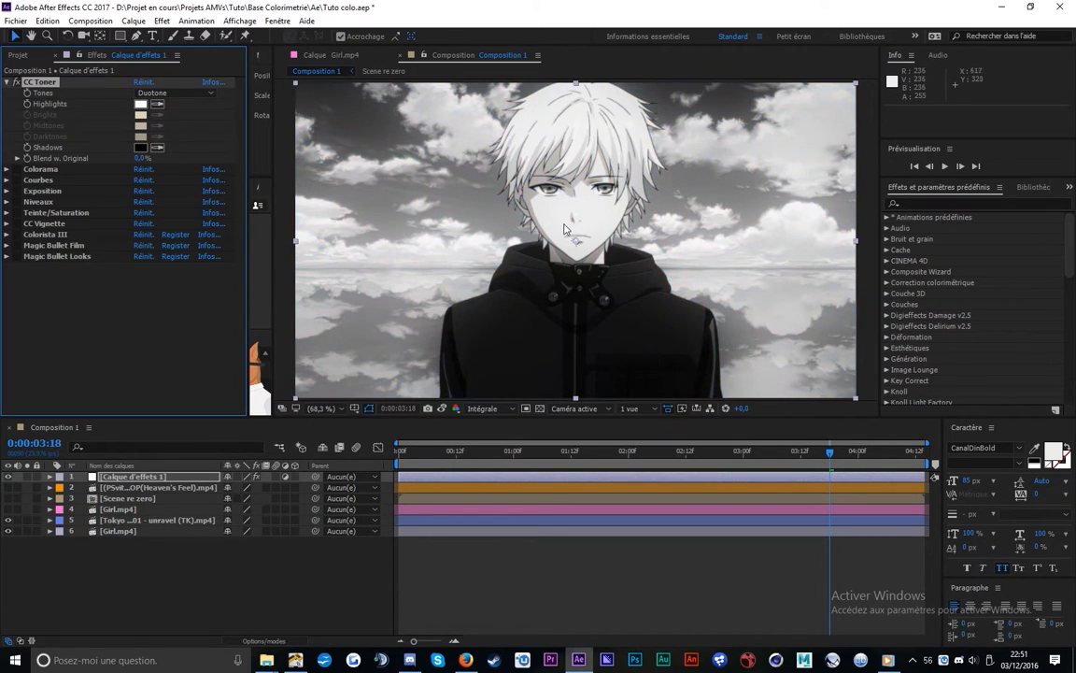
pyautogui.moveTo(145, 158); pyautogui.dragTo(33, 167)
pyautogui.hotkey('ctrl', 'z')
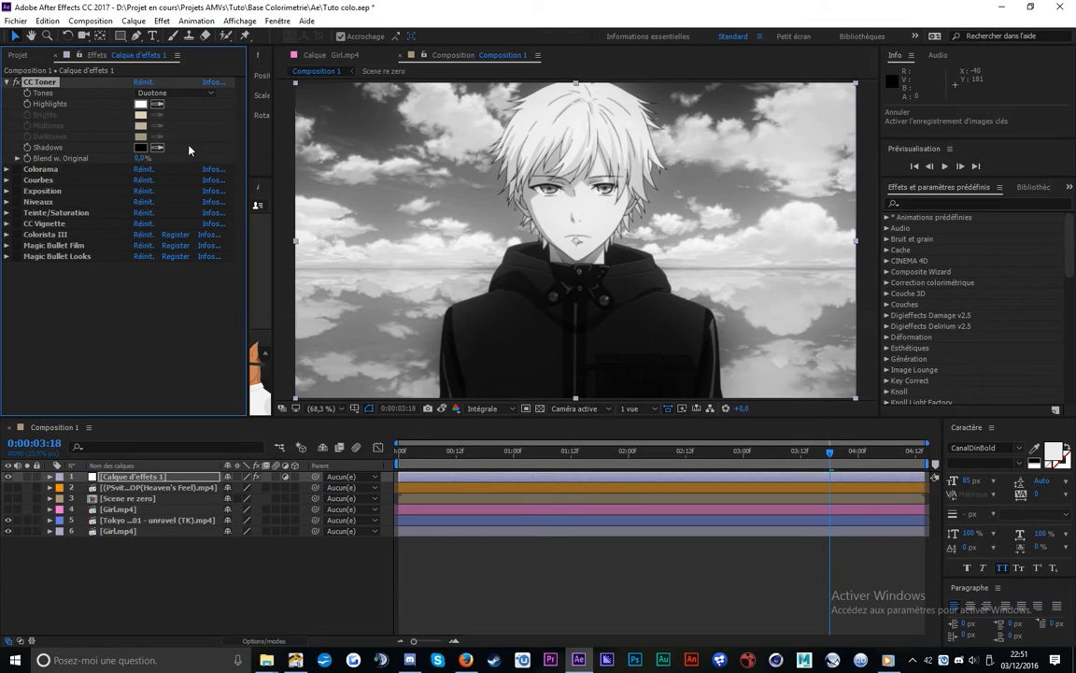
# Set CC Toner's Tones to Tritone and change the Midtones colour to a light blue
pyautogui.click(150, 94)
pyautogui.click(173, 122)
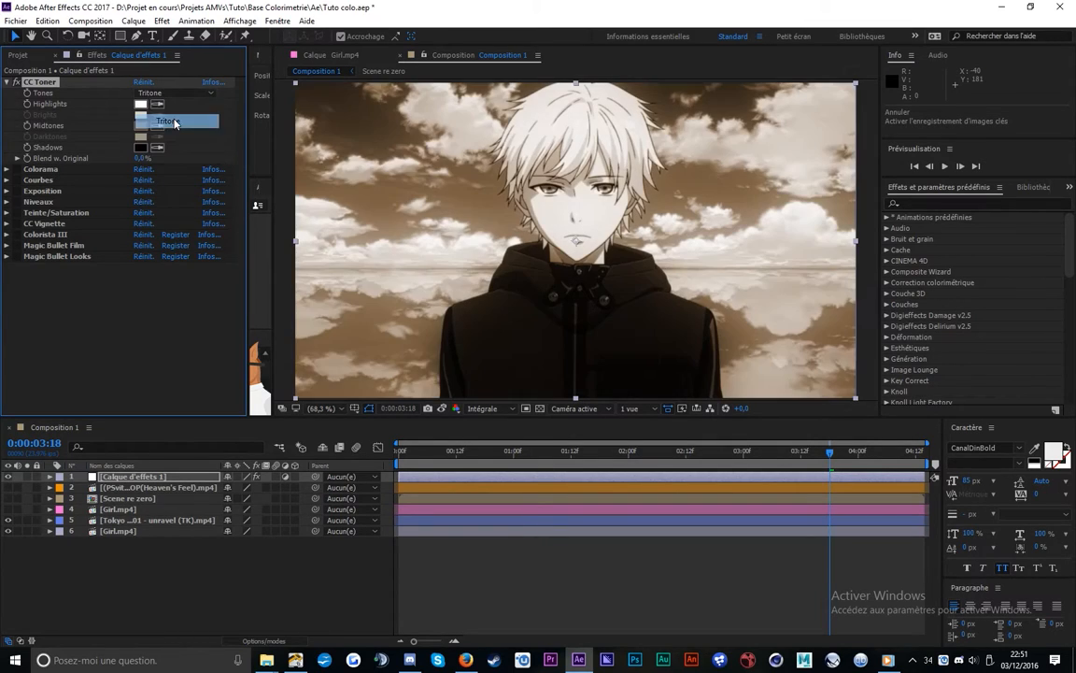
pyautogui.click(140, 125)
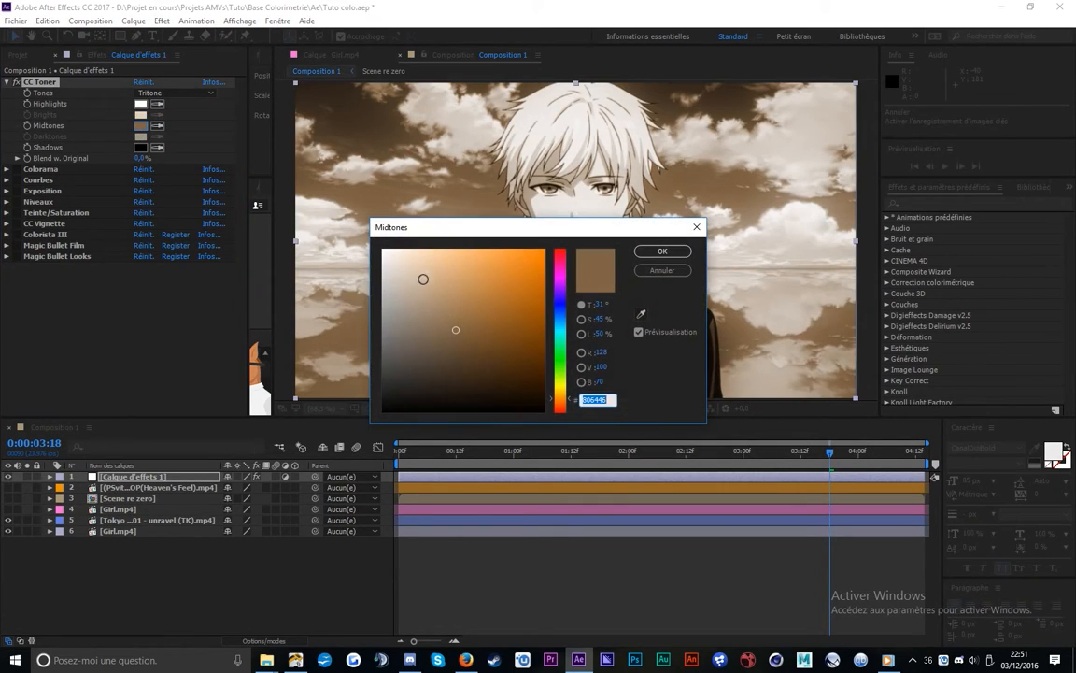
pyautogui.click(476, 294)
pyautogui.moveTo(518, 295); pyautogui.dragTo(554, 241)
pyautogui.click(563, 315)
pyautogui.moveTo(470, 256); pyautogui.dragTo(475, 253)
pyautogui.click(659, 252)
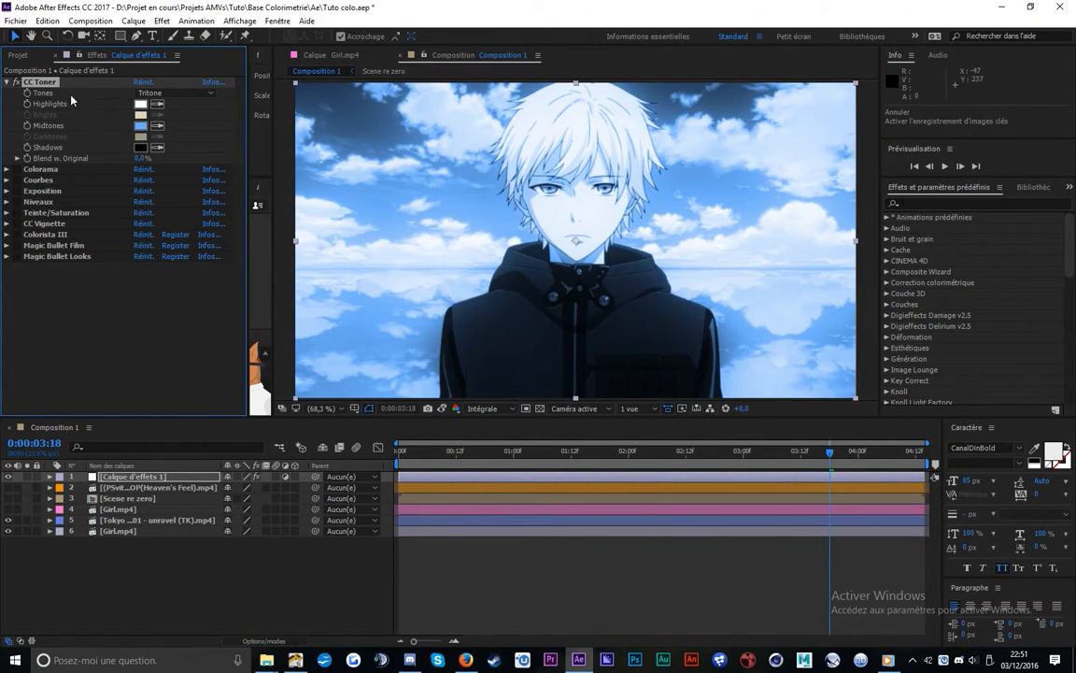
# Try the Pentone option for CC Toner's Tones and return it to Duotone
pyautogui.click(157, 92)
pyautogui.click(175, 139)
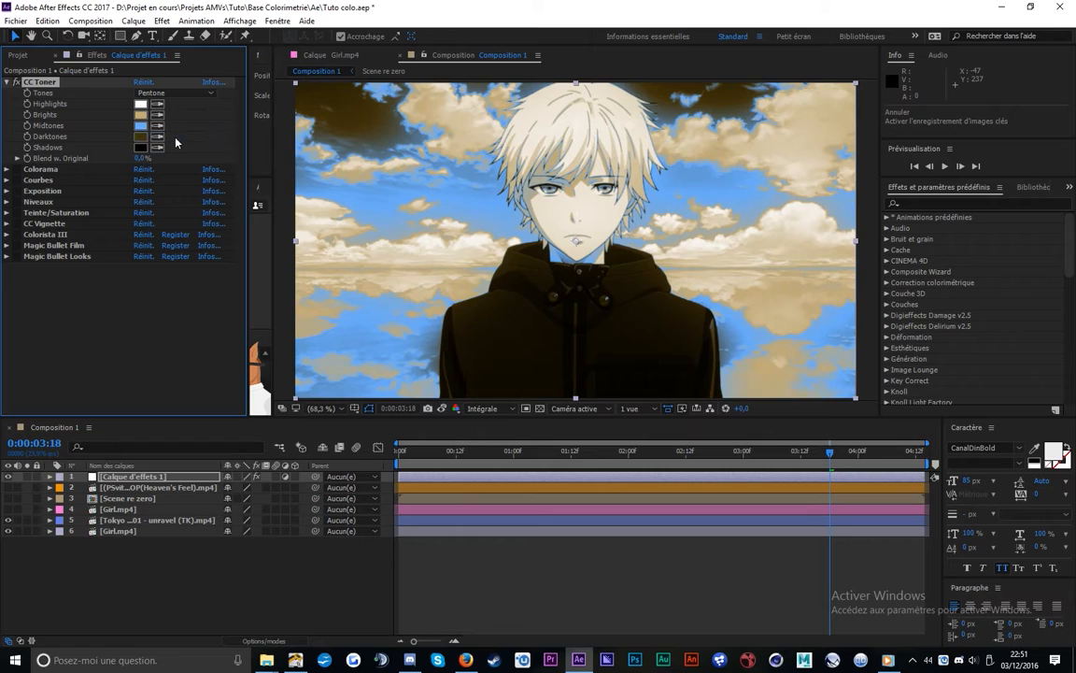
pyautogui.click(157, 93)
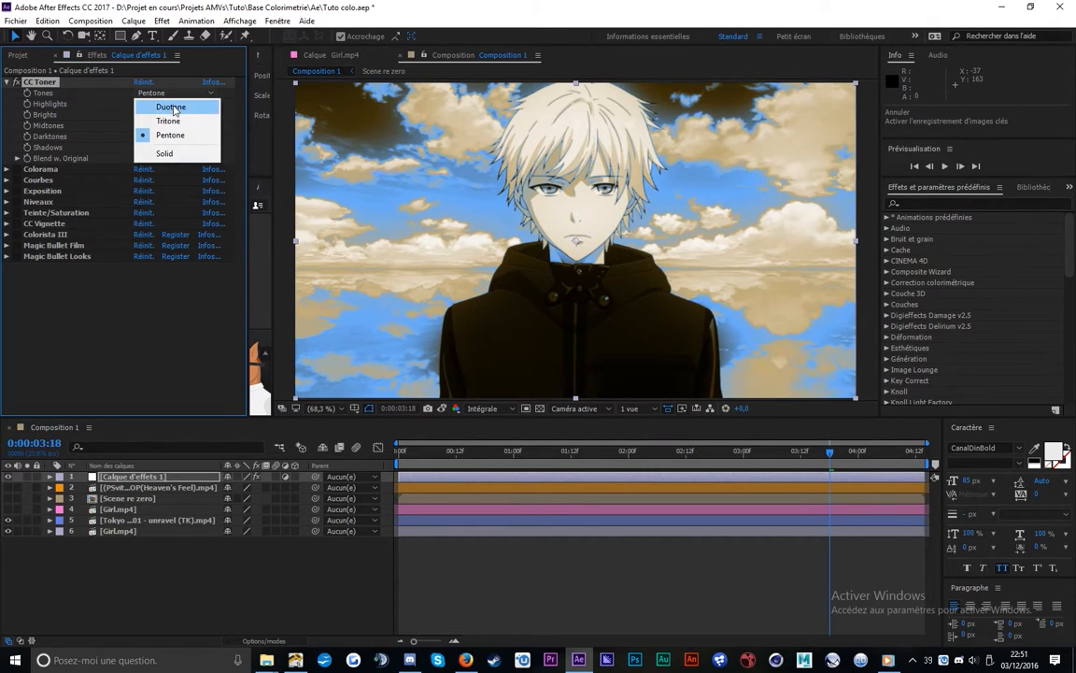
pyautogui.click(163, 105)
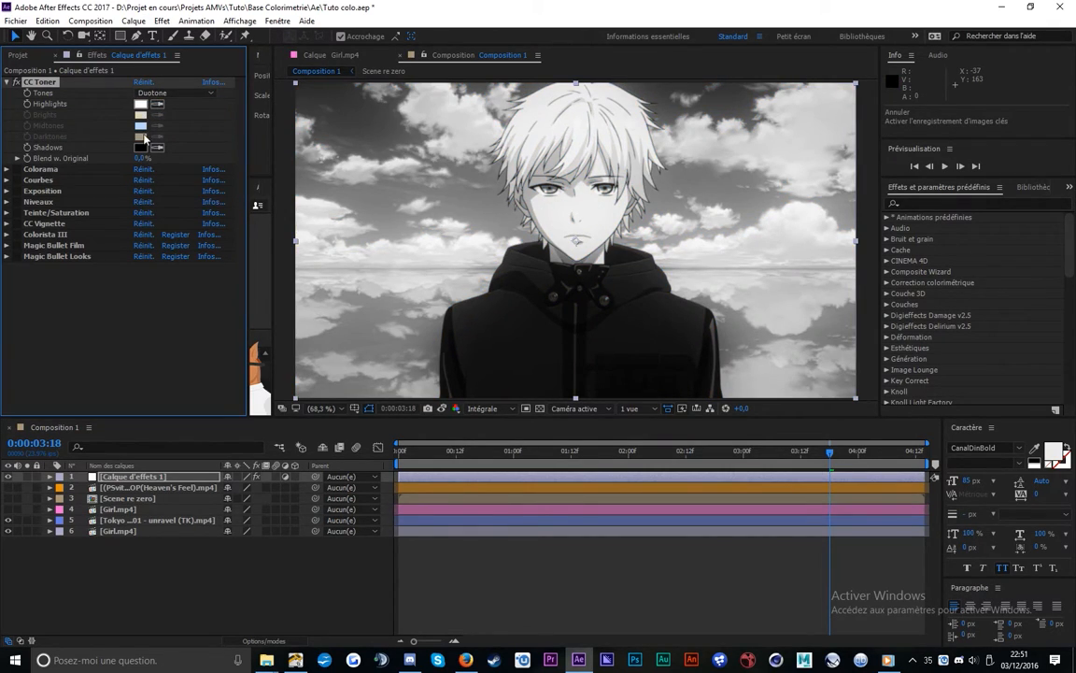
# Try a different dark colour for CC Toner's Shadows
pyautogui.click(140, 146)
pyautogui.moveTo(400, 393)
pyautogui.mouseDown()
pyautogui.moveTo(454, 376)
pyautogui.moveTo(527, 392)
pyautogui.mouseUp()
pyautogui.click(174, 109)
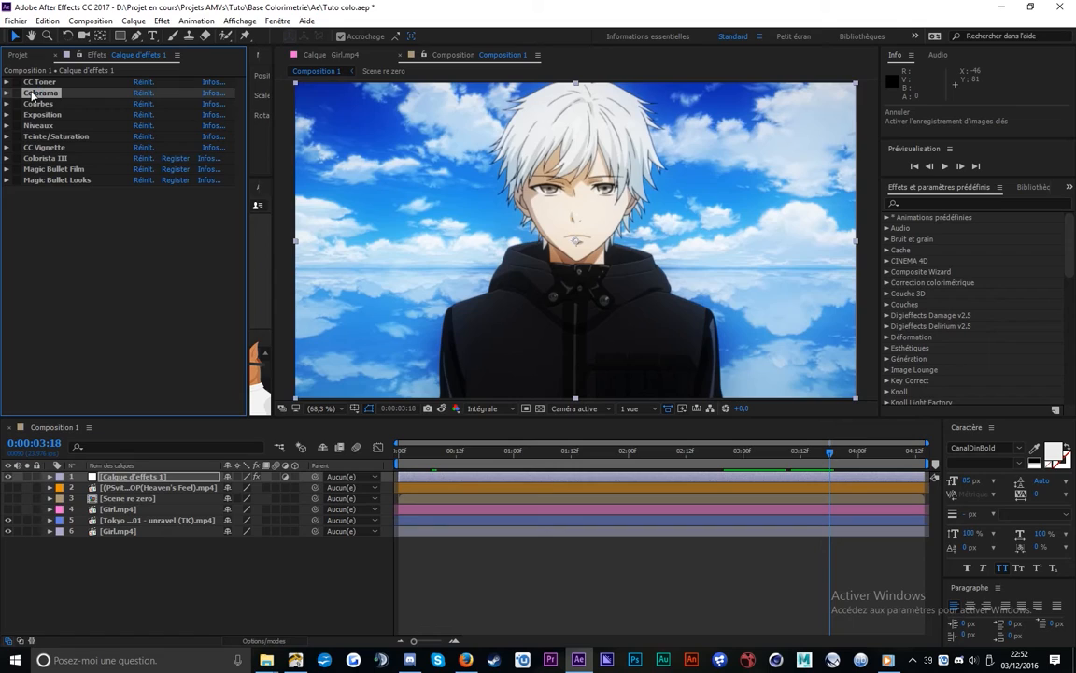
# Expand Colorama, collapse its Phase d'entrée and Cycle de sortie groups, and enable the effect
pyautogui.doubleClick(31, 92)
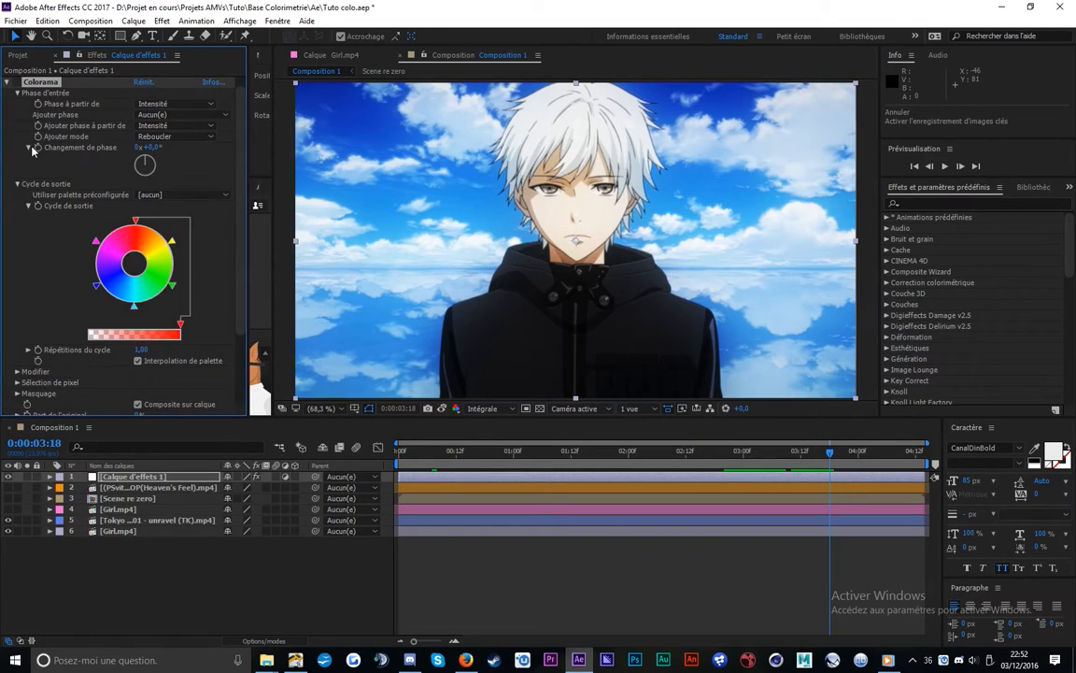
pyautogui.click(29, 206)
pyautogui.click(17, 184)
pyautogui.click(28, 159)
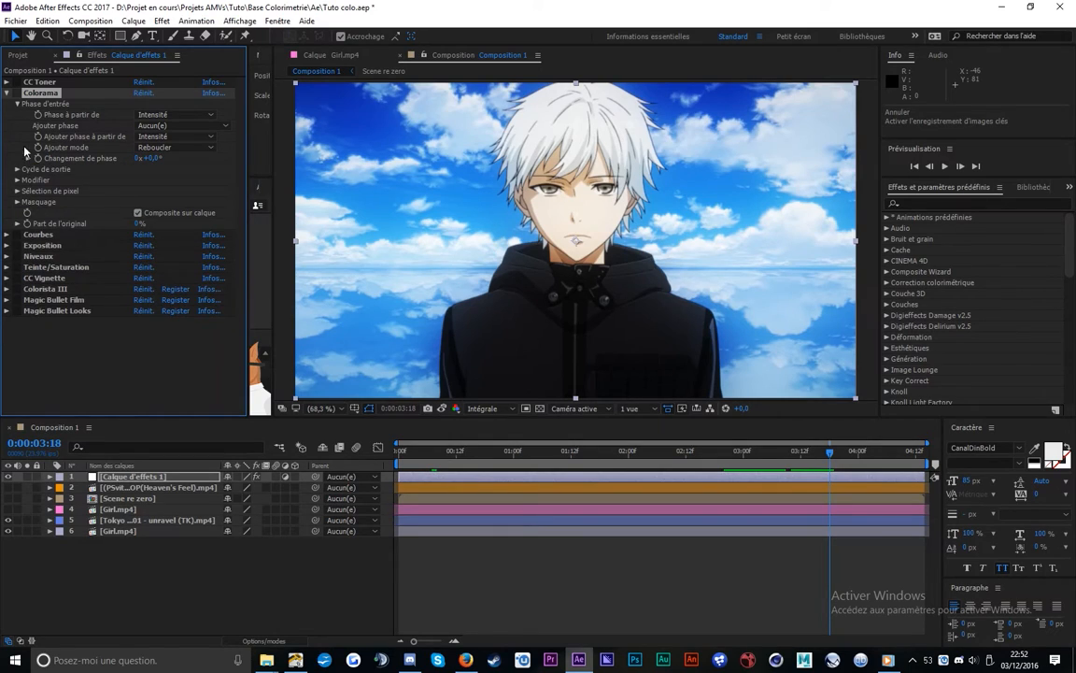
pyautogui.click(17, 104)
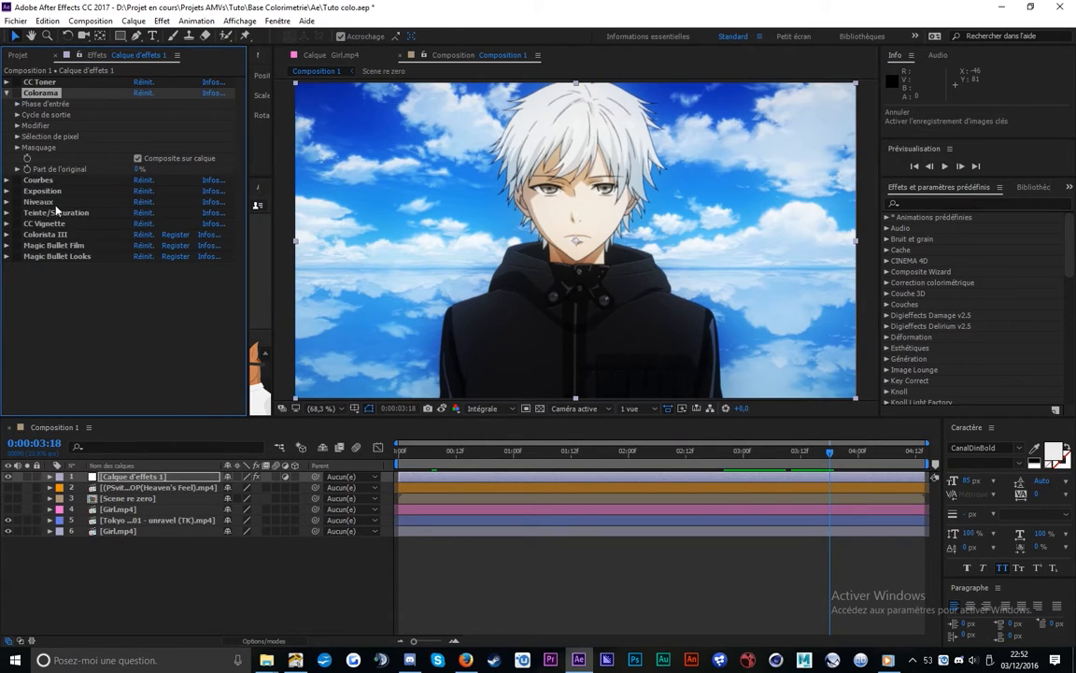
pyautogui.click(16, 93)
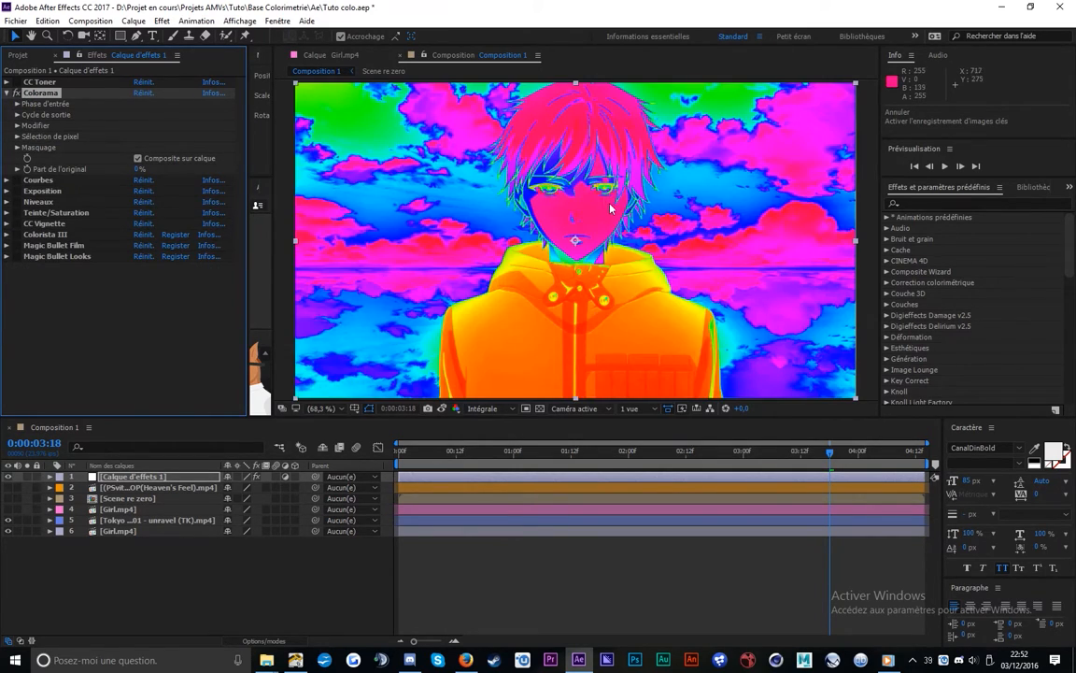
# Play the composition from 0:00:01:12 to preview Colorama's default colours on the clip
pyautogui.moveTo(830, 452); pyautogui.dragTo(576, 485)
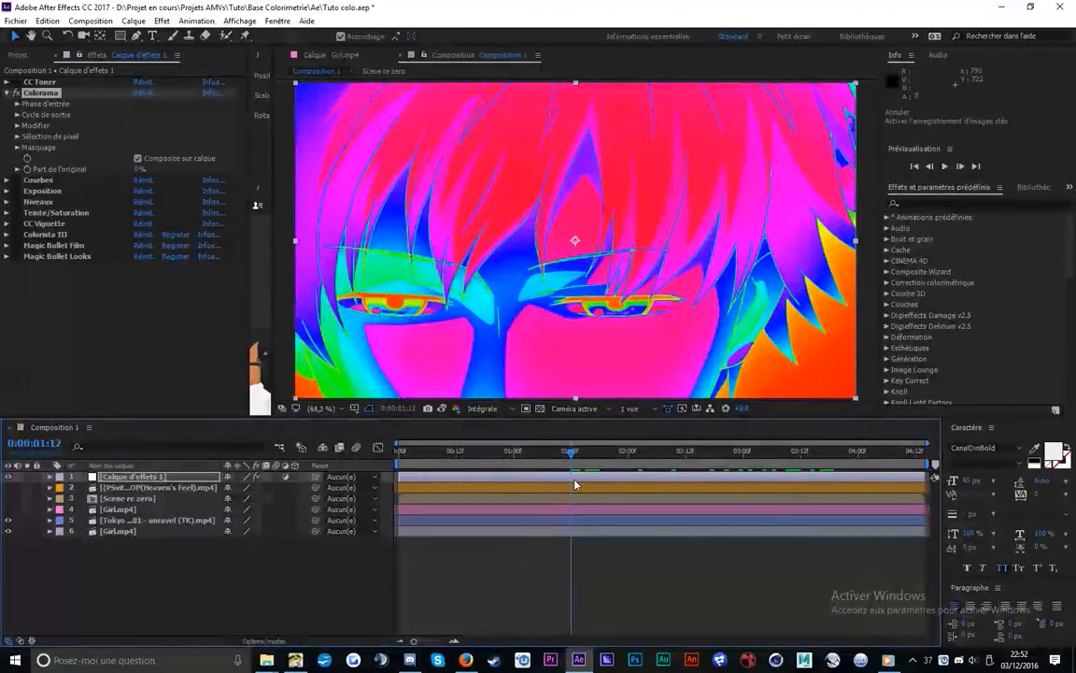
pyautogui.press('space')
pyautogui.press('space')
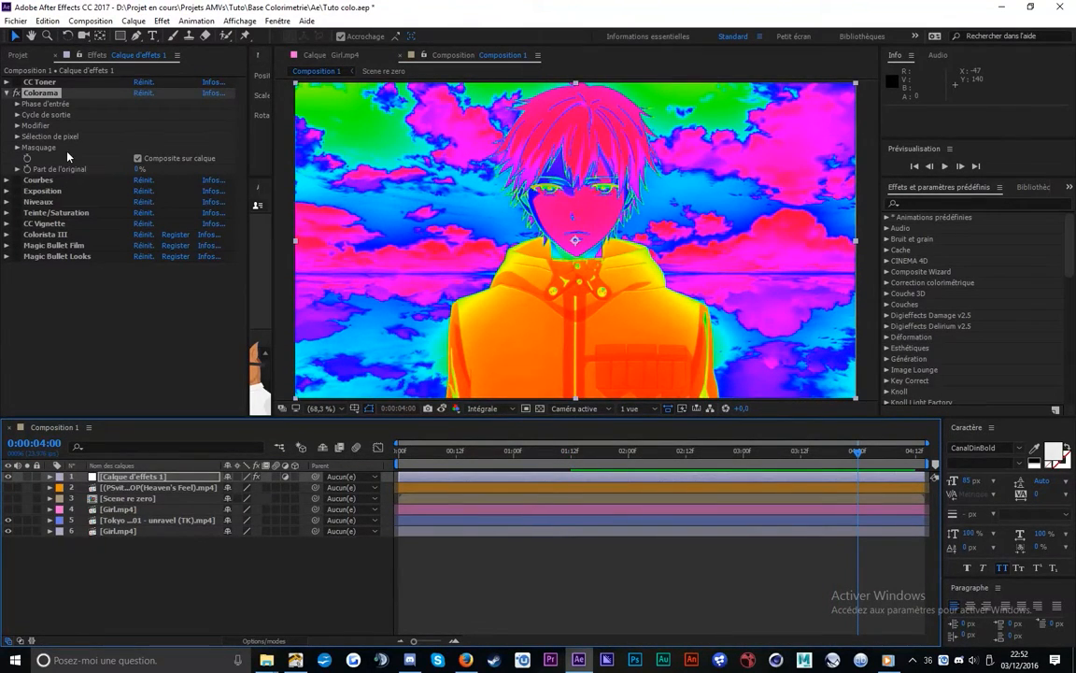
# Expand Colorama's Cycle de sortie settings with the colour wheel and apply the Dégradé gris preset palette
pyautogui.click(24, 128)
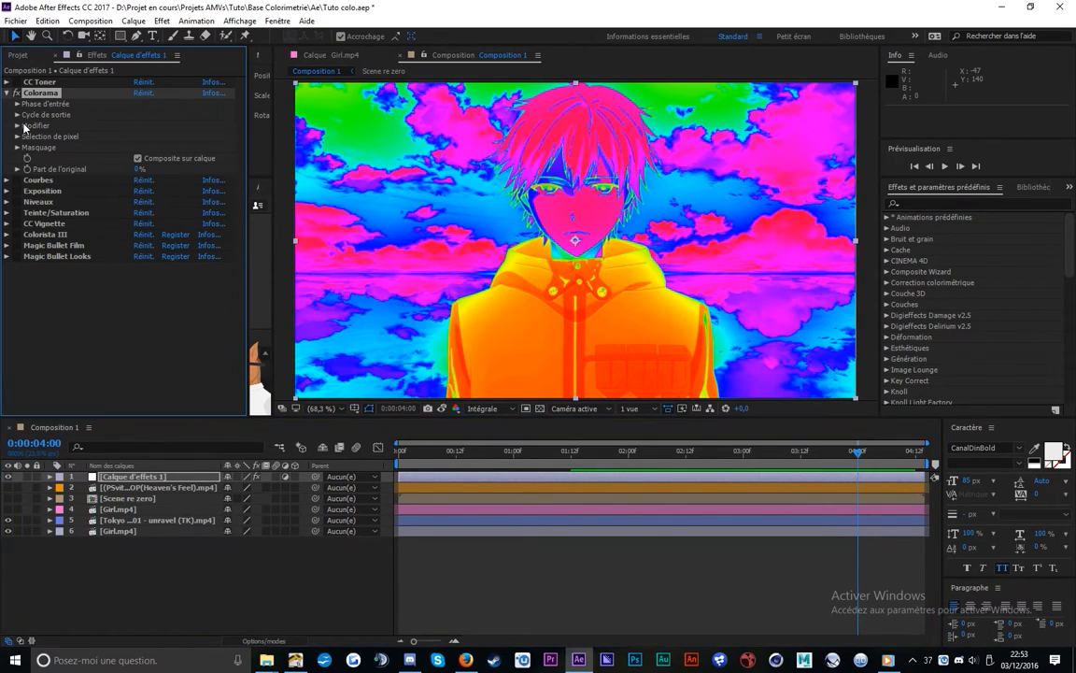
pyautogui.click(18, 115)
pyautogui.click(35, 137)
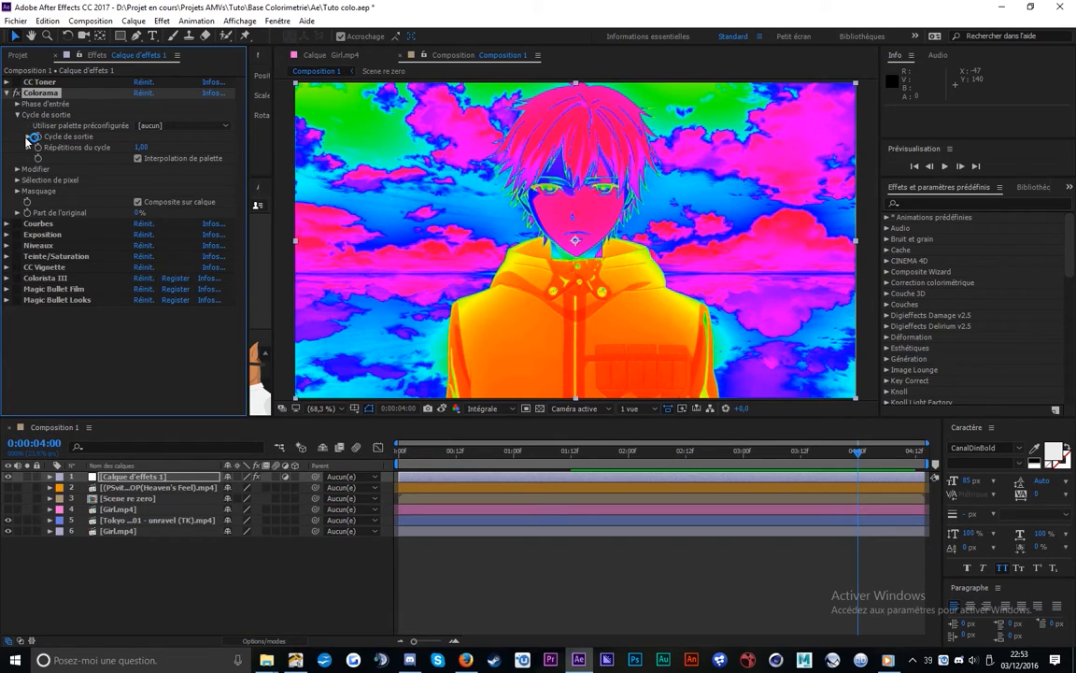
pyautogui.click(28, 136)
pyautogui.click(29, 281)
pyautogui.click(29, 281)
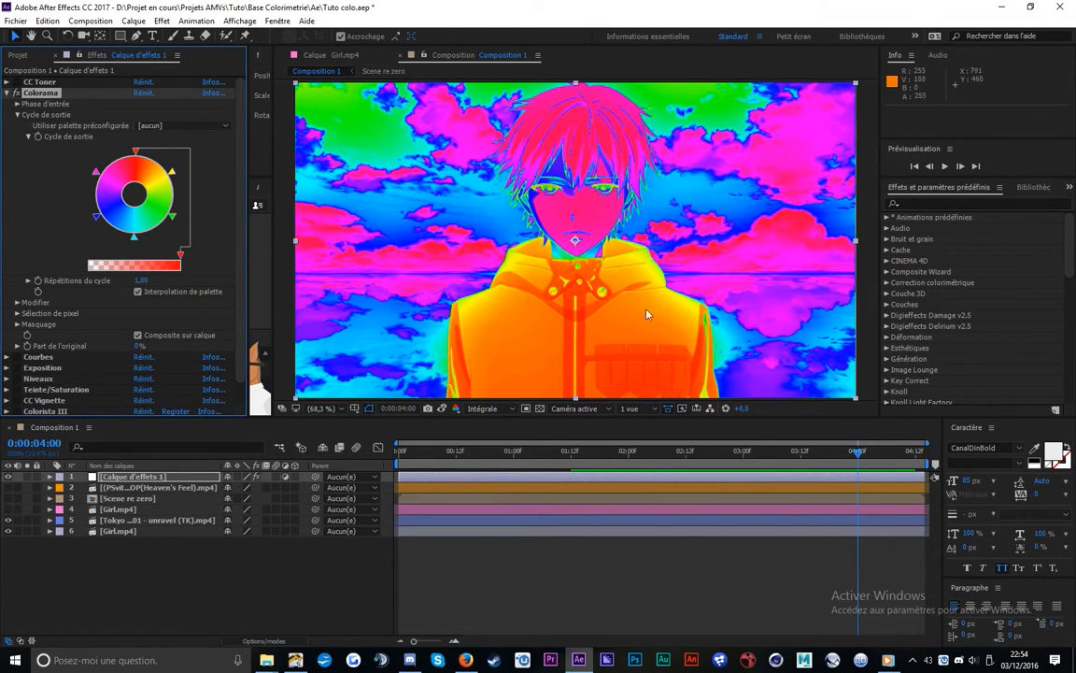
pyautogui.click(166, 128)
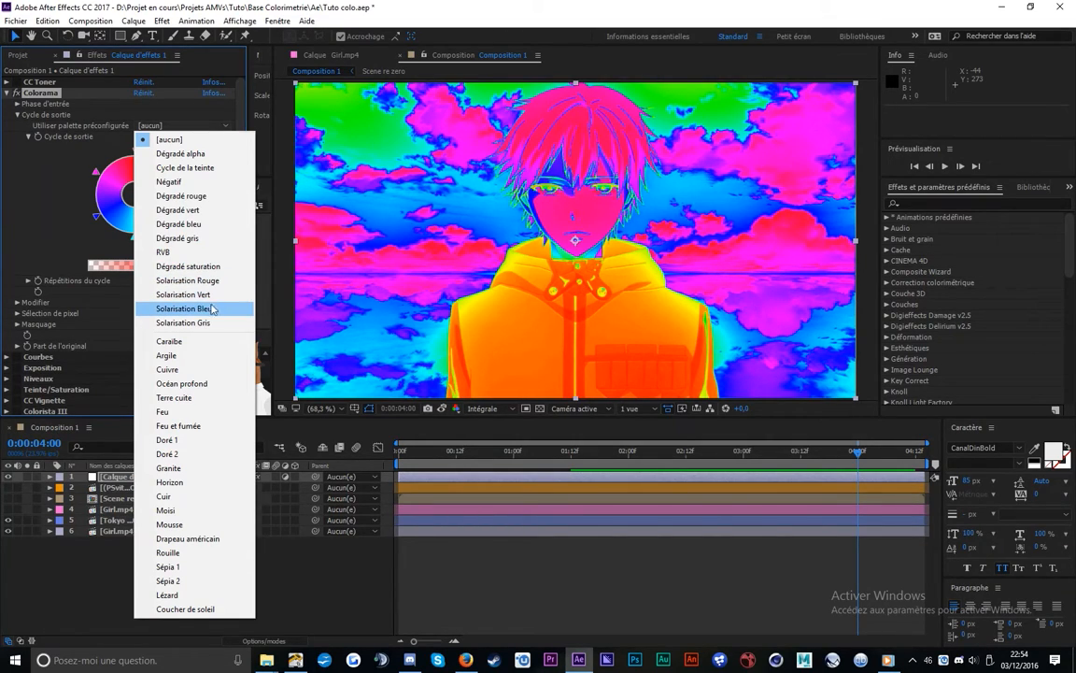
pyautogui.click(180, 240)
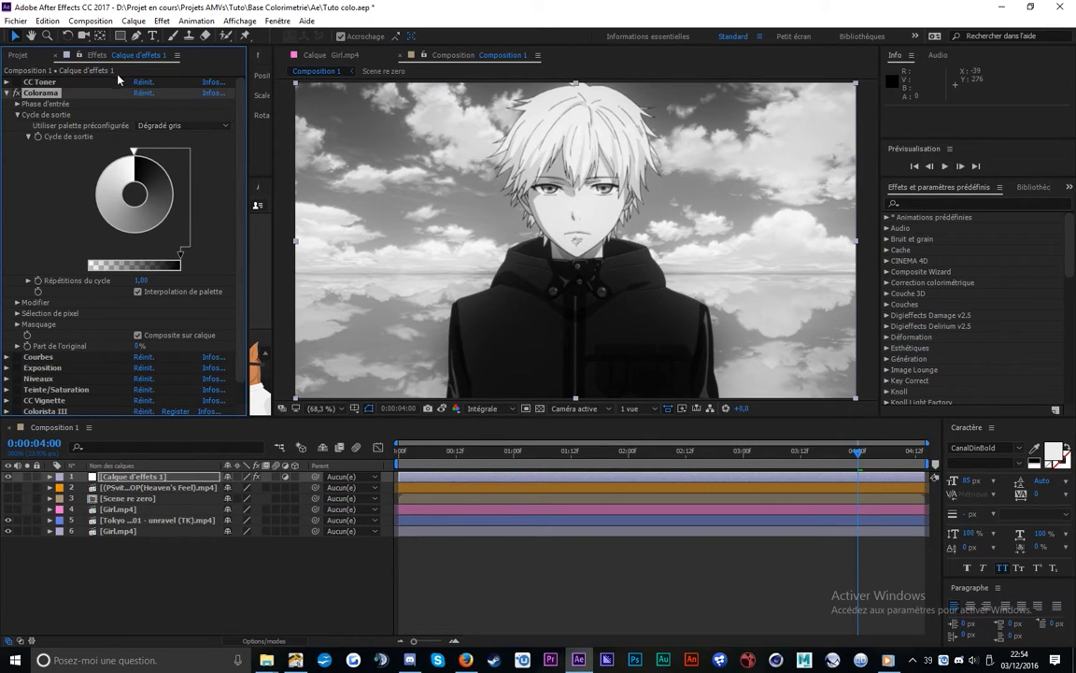
# Shift the black colour point slightly clockwise on Colorama's output cycle wheel and add a white colour point
pyautogui.doubleClick(143, 159)
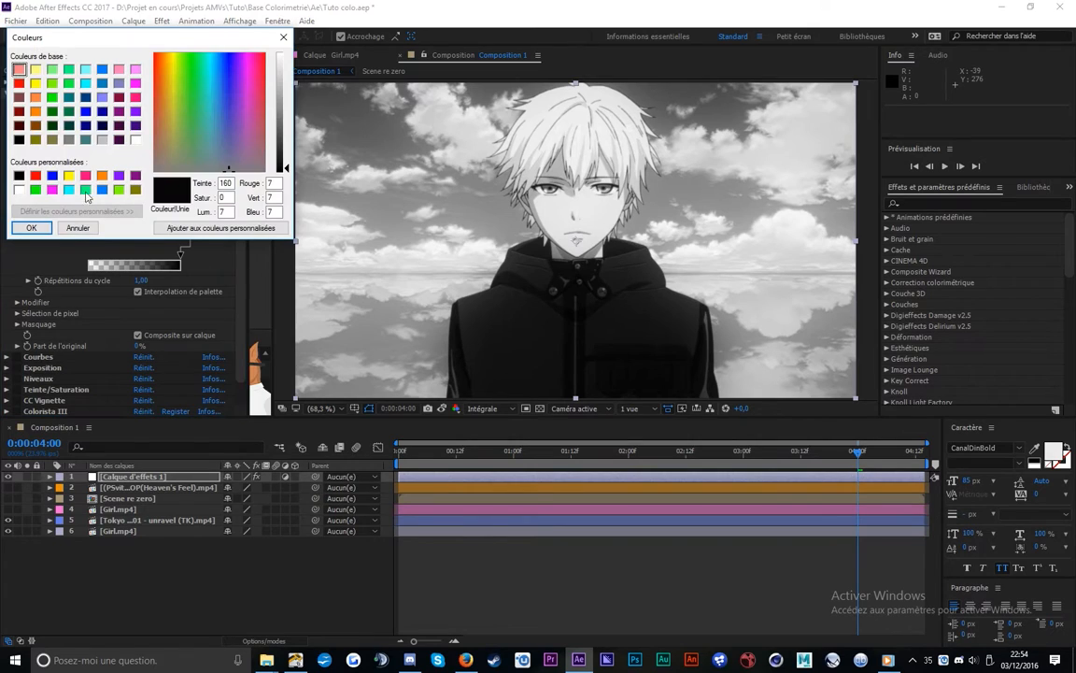
pyautogui.click(48, 227)
pyautogui.moveTo(136, 150)
pyautogui.mouseDown()
pyautogui.moveTo(151, 154)
pyautogui.moveTo(171, 227)
pyautogui.moveTo(106, 247)
pyautogui.moveTo(159, 217)
pyautogui.moveTo(114, 234)
pyautogui.moveTo(165, 192)
pyautogui.moveTo(149, 157)
pyautogui.mouseUp()
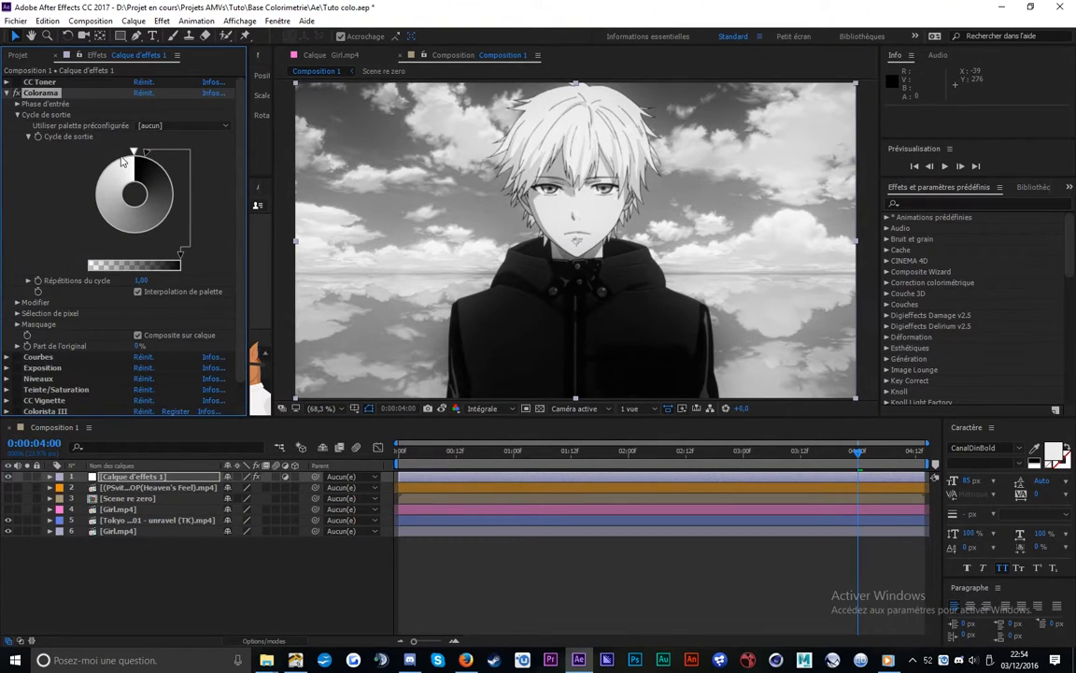
pyautogui.doubleClick(140, 152)
pyautogui.click(42, 225)
# Add a dark blue colour point to the grey range of Colorama's output cycle wheel
pyautogui.doubleClick(120, 154)
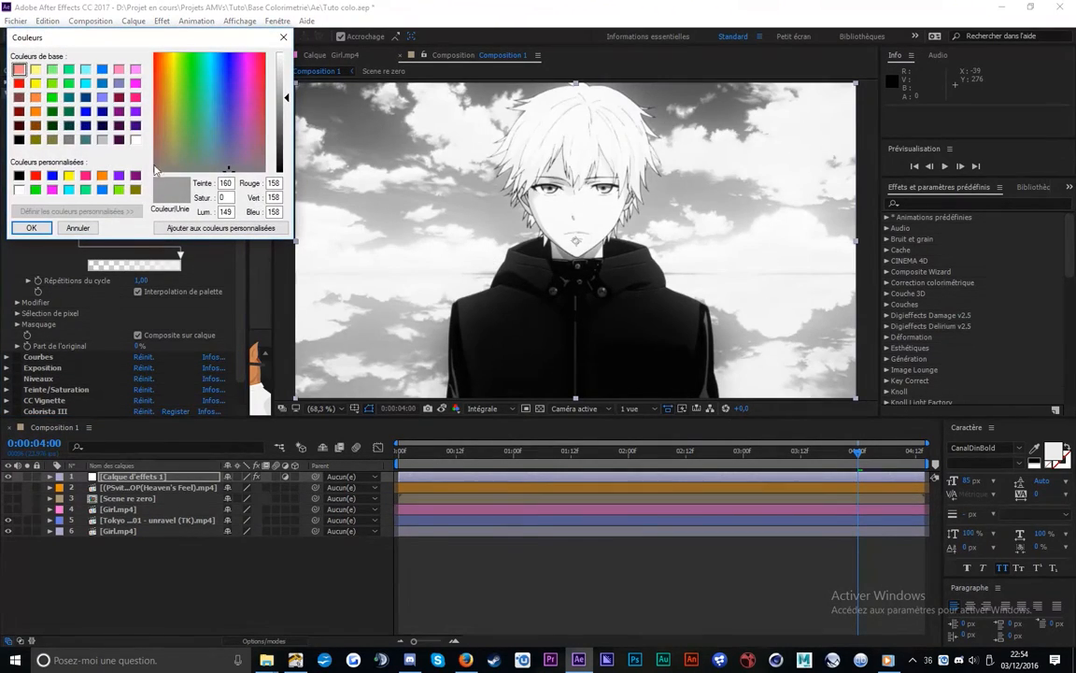
pyautogui.click(102, 111)
pyautogui.click(32, 228)
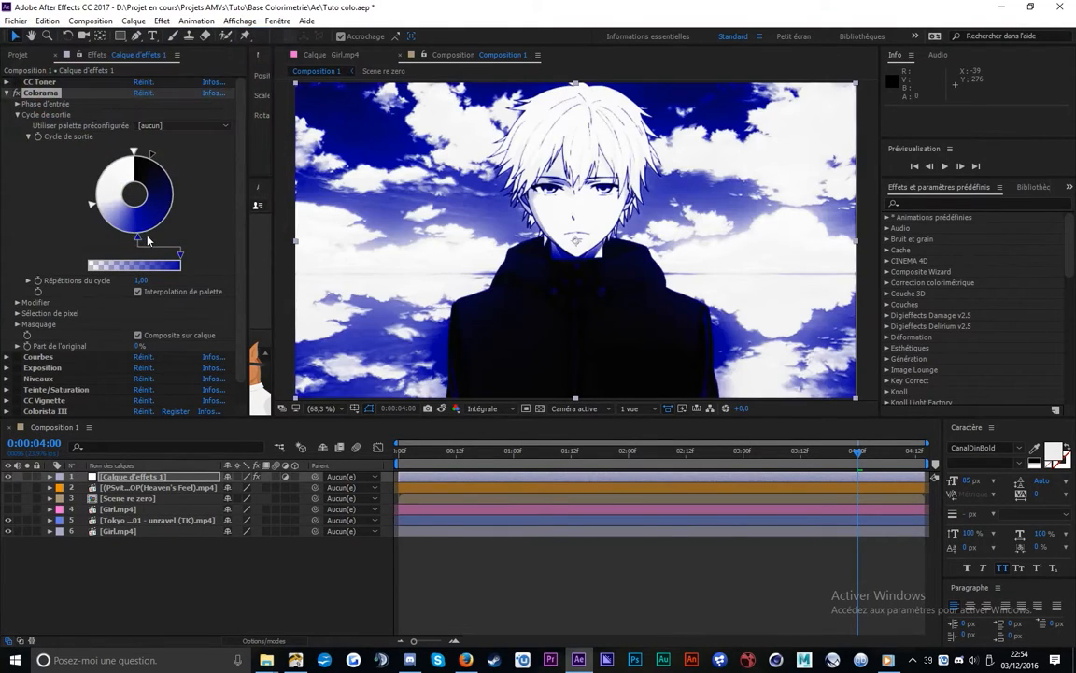
# Apply the Solarisation Vert preset palette to Colorama and play the composition to preview it
pyautogui.click(182, 126)
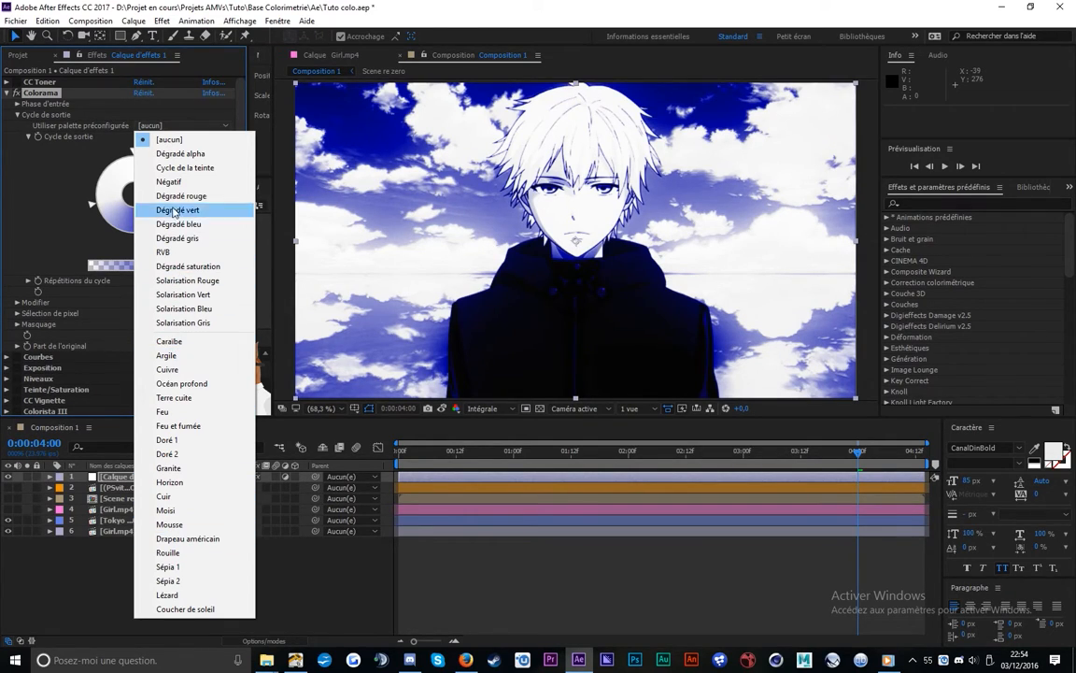
pyautogui.click(183, 294)
pyautogui.press('space')
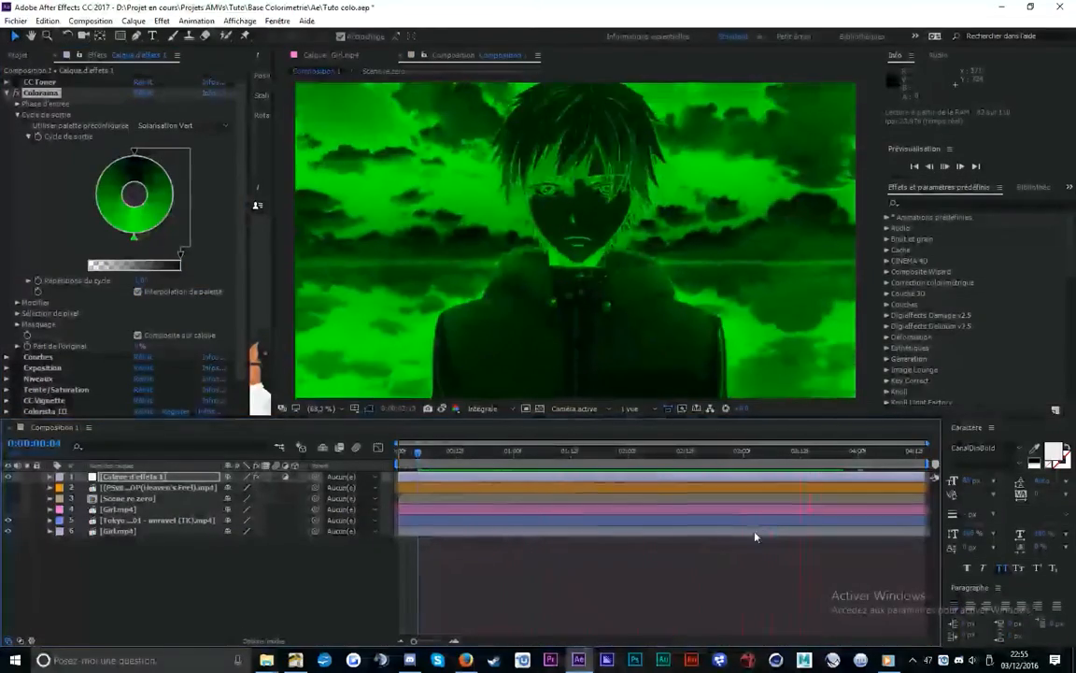
pyautogui.press('space')
# Try the Feu preset palette in Colorama and replace it with Horizon
pyautogui.click(182, 125)
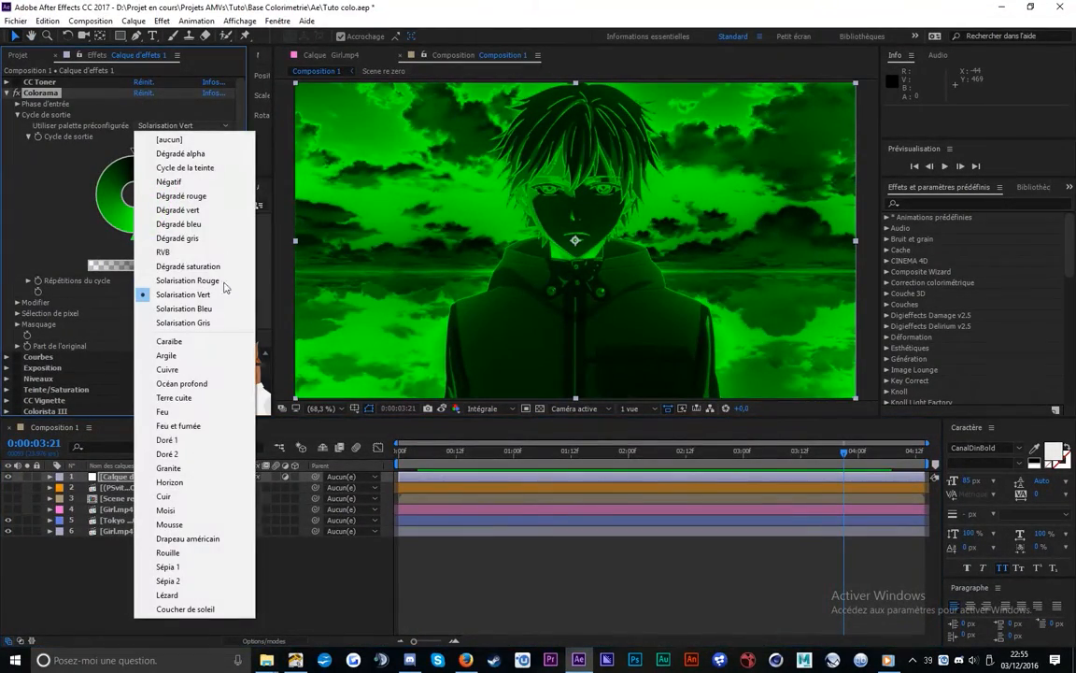
pyautogui.click(163, 411)
pyautogui.click(159, 125)
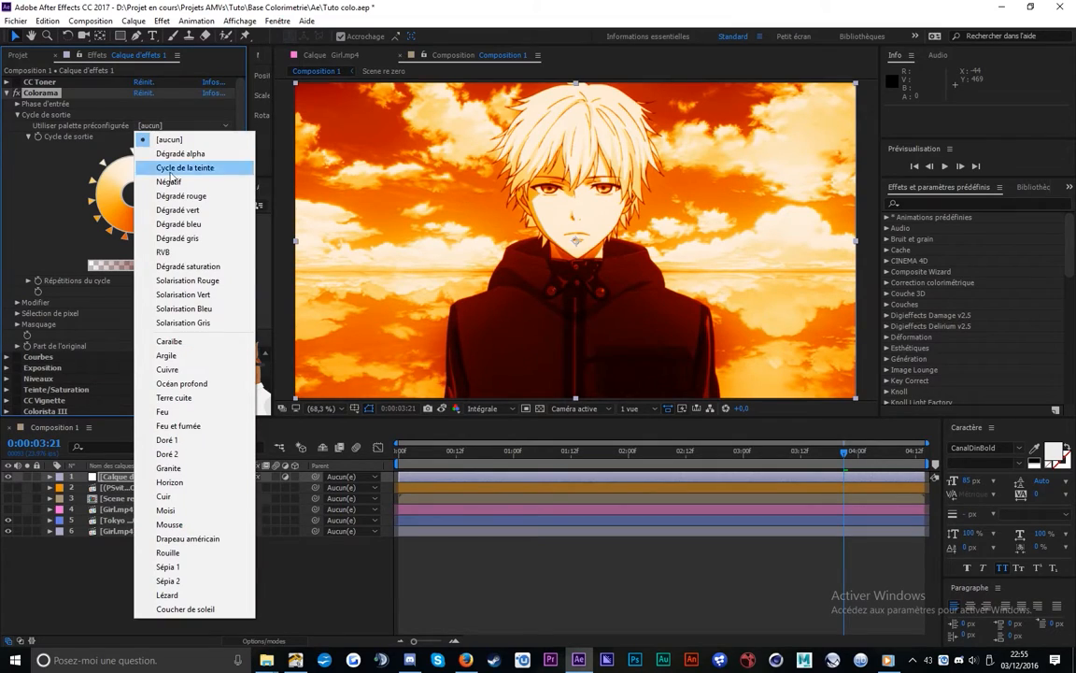
pyautogui.click(171, 482)
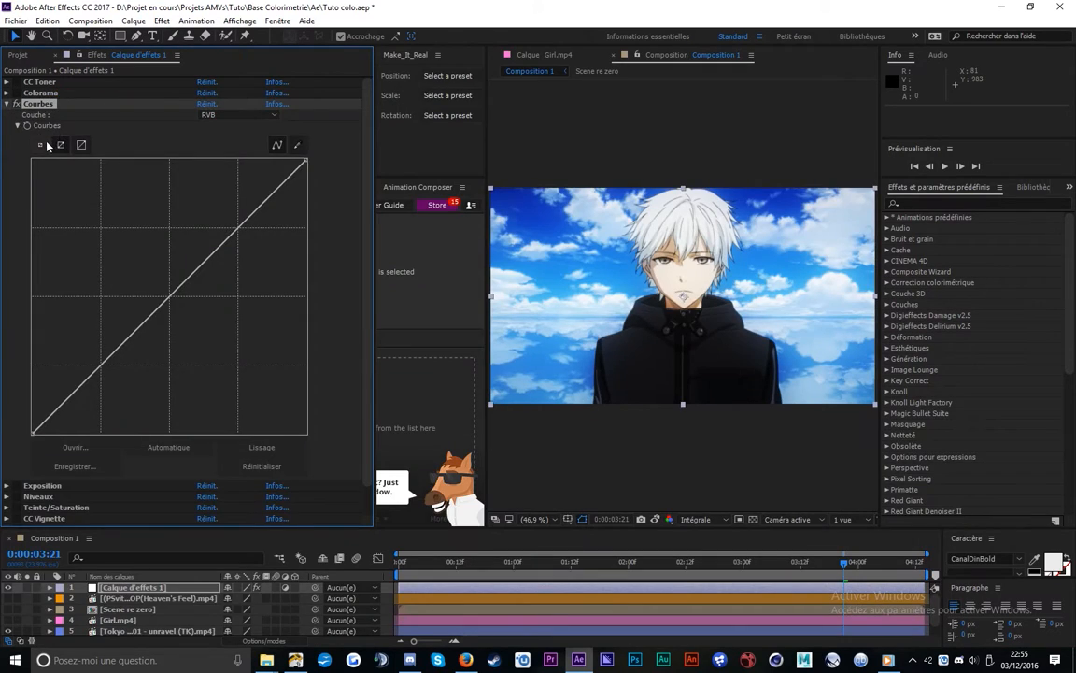
# Try the small and large graph sizes in the Courbes effect and set the graph to medium
pyautogui.click(41, 145)
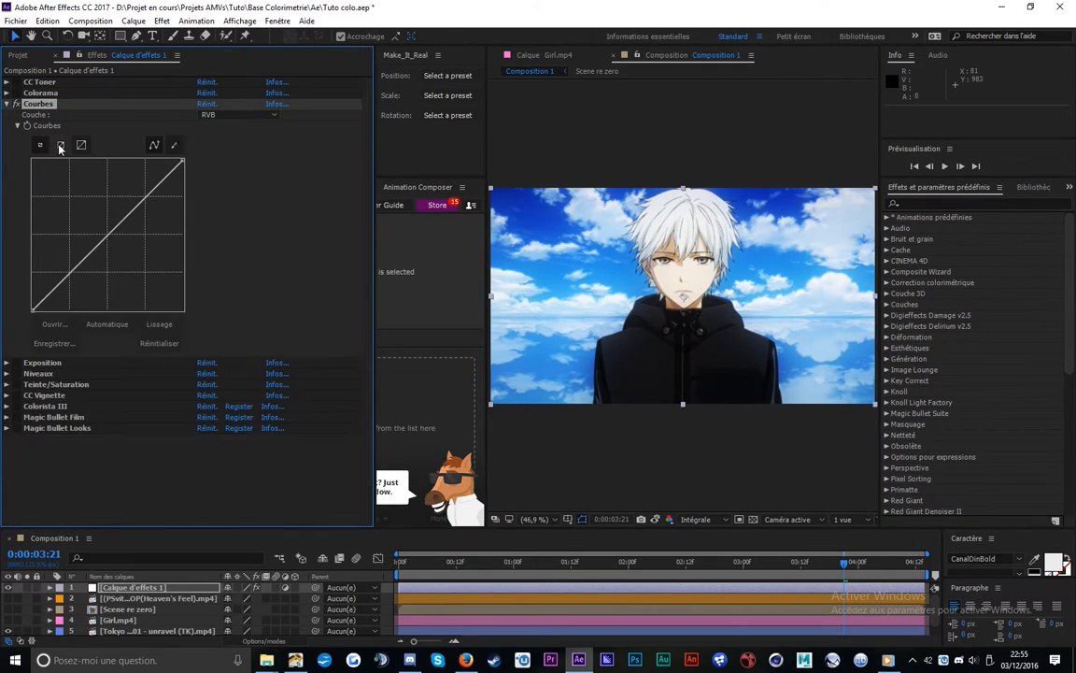
pyautogui.click(81, 145)
pyautogui.click(61, 145)
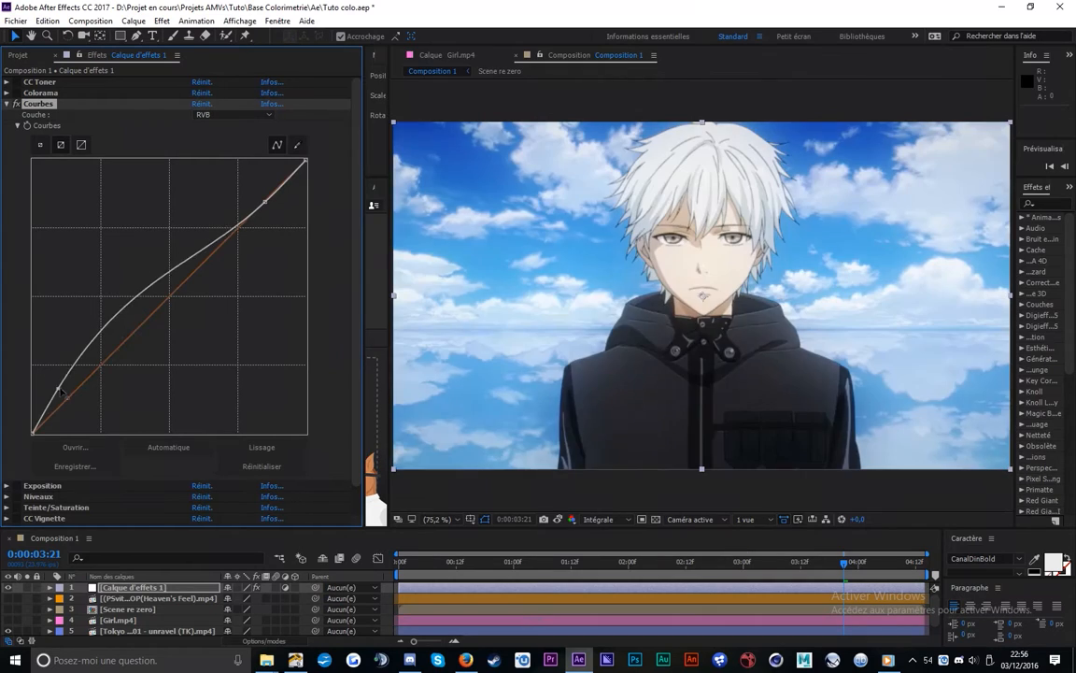
# Try raising the shadow and highlight points and lowering the midtones on the RVB curve in Courbes, and reset the effect
pyautogui.moveTo(78, 409)
pyautogui.mouseDown()
pyautogui.moveTo(73, 397)
pyautogui.moveTo(100, 414)
pyautogui.moveTo(56, 387)
pyautogui.moveTo(82, 408)
pyautogui.moveTo(64, 400)
pyautogui.mouseUp()
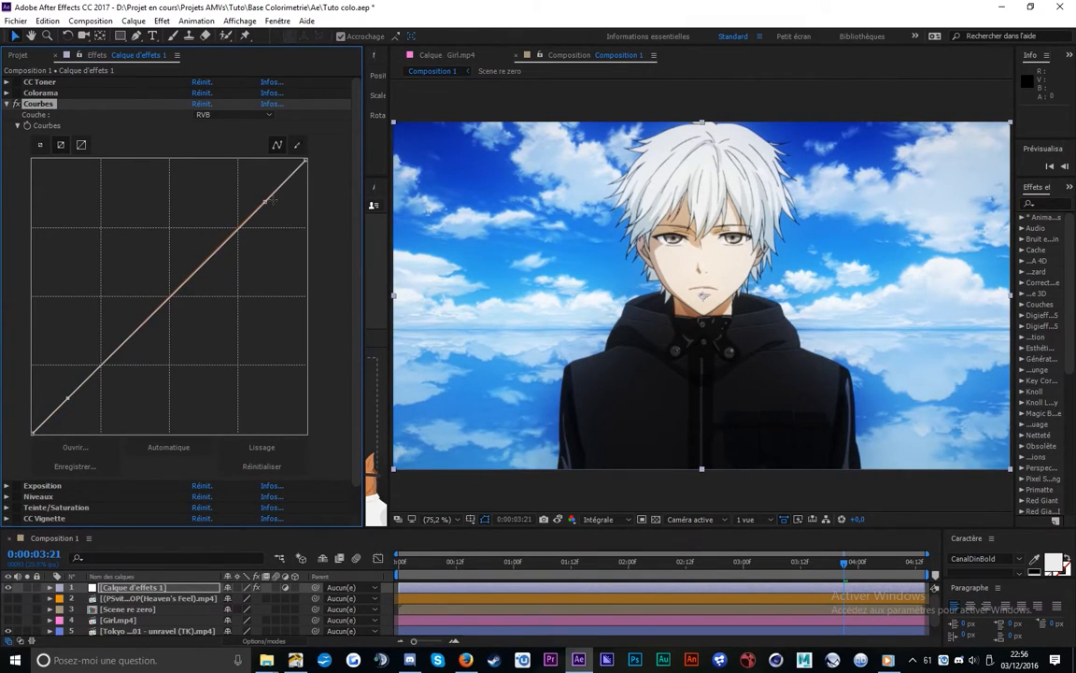
pyautogui.moveTo(265, 200); pyautogui.dragTo(231, 180)
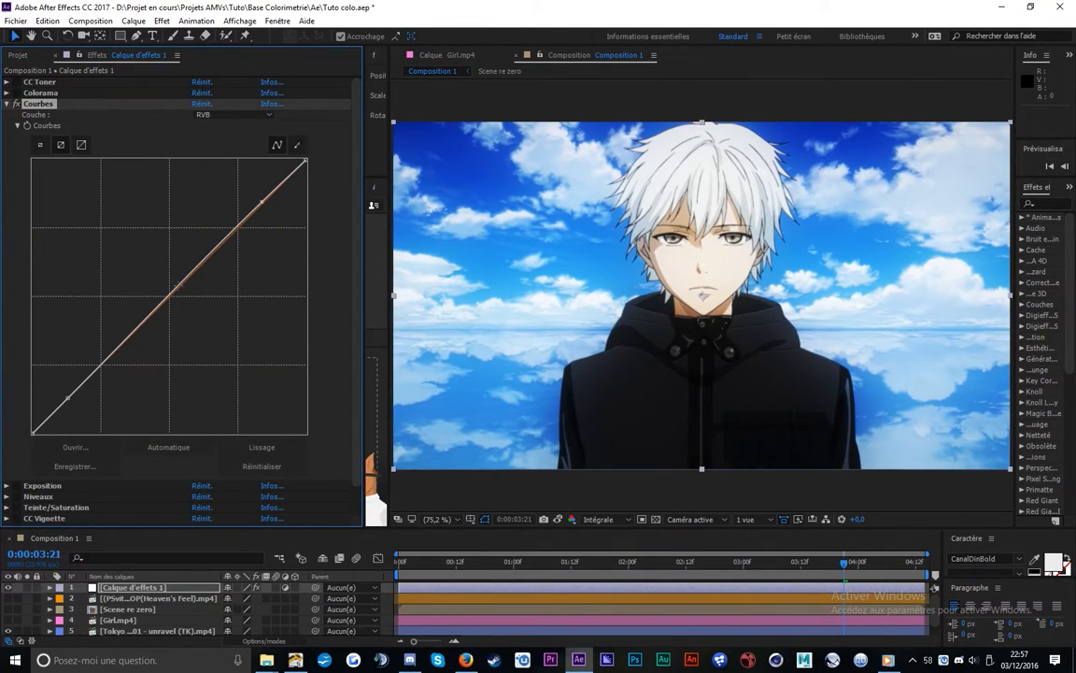
pyautogui.moveTo(179, 289)
pyautogui.mouseDown()
pyautogui.moveTo(195, 311)
pyautogui.moveTo(177, 297)
pyautogui.mouseUp()
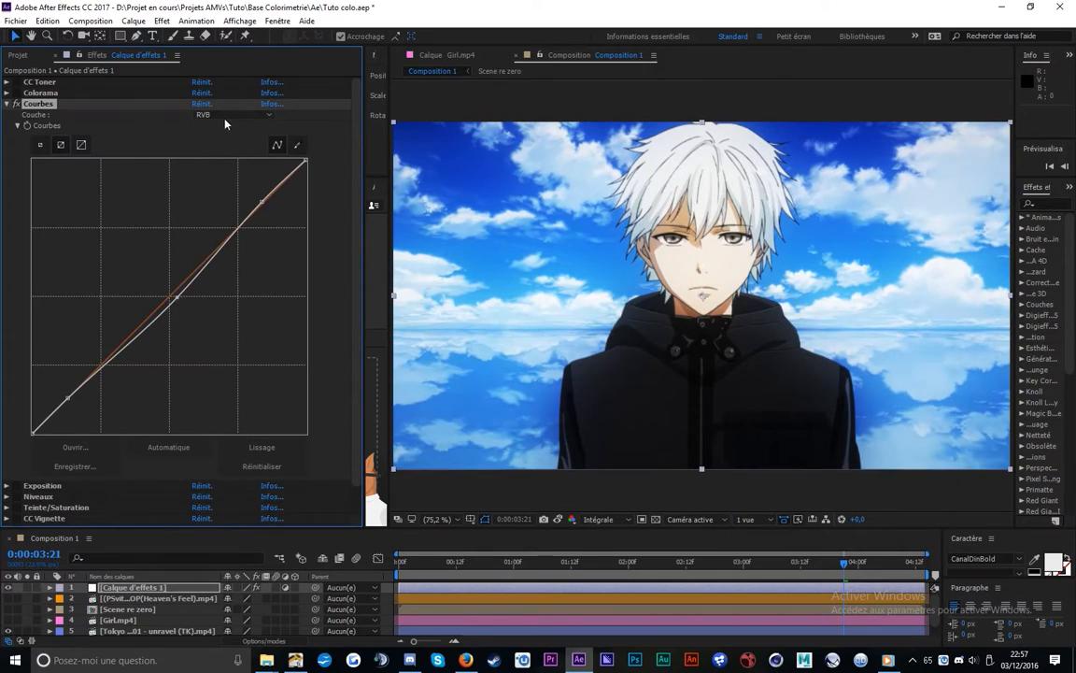
pyautogui.click(201, 103)
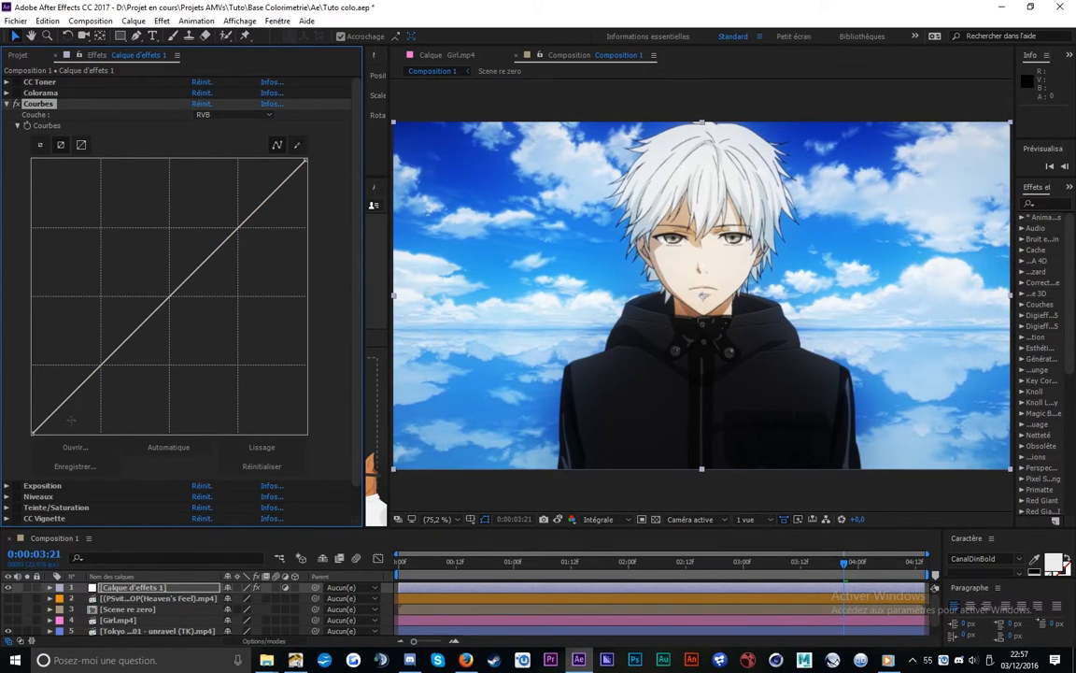
# Try raising the midtones of the Rouge curve in Courbes and play the composition to preview it
pyautogui.click(224, 118)
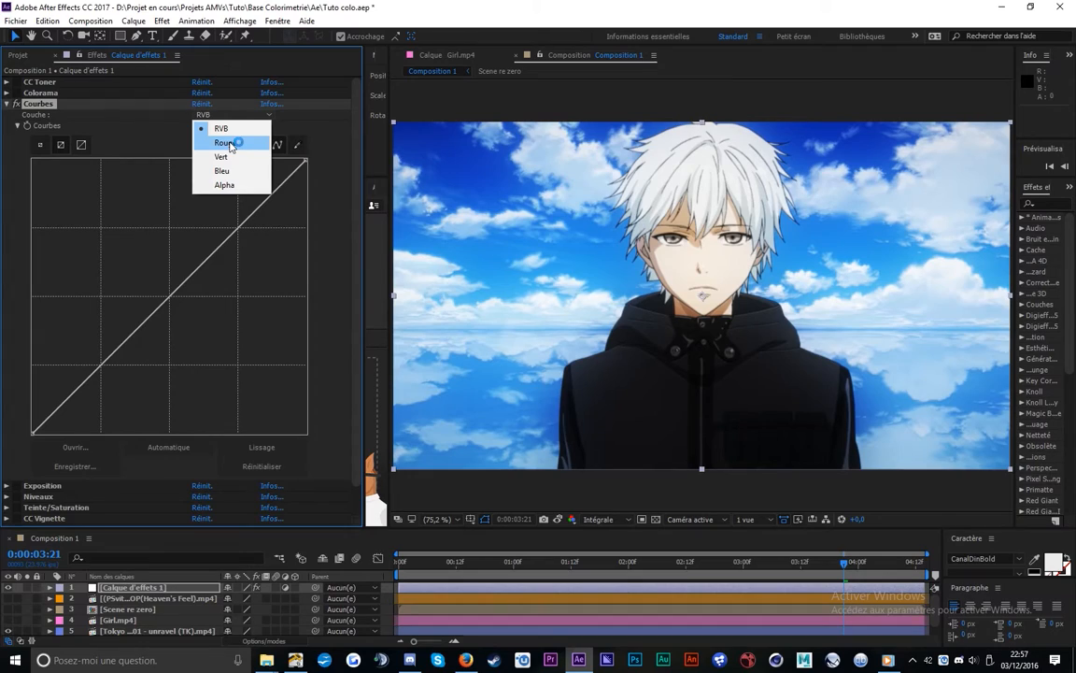
pyautogui.click(227, 143)
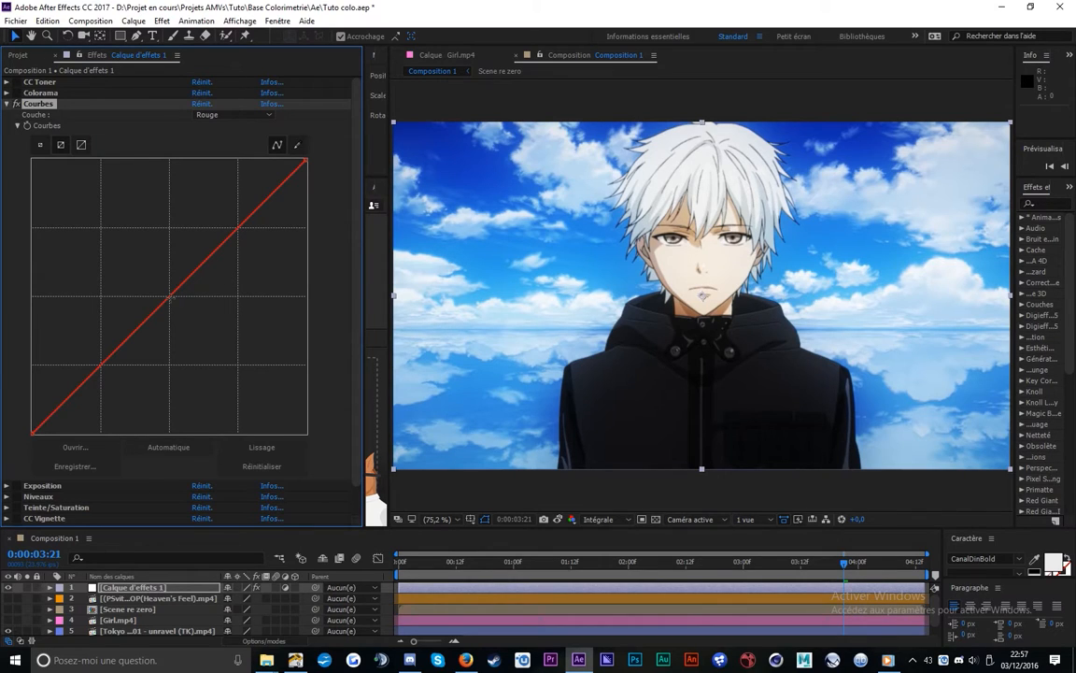
pyautogui.moveTo(168, 301); pyautogui.dragTo(117, 240)
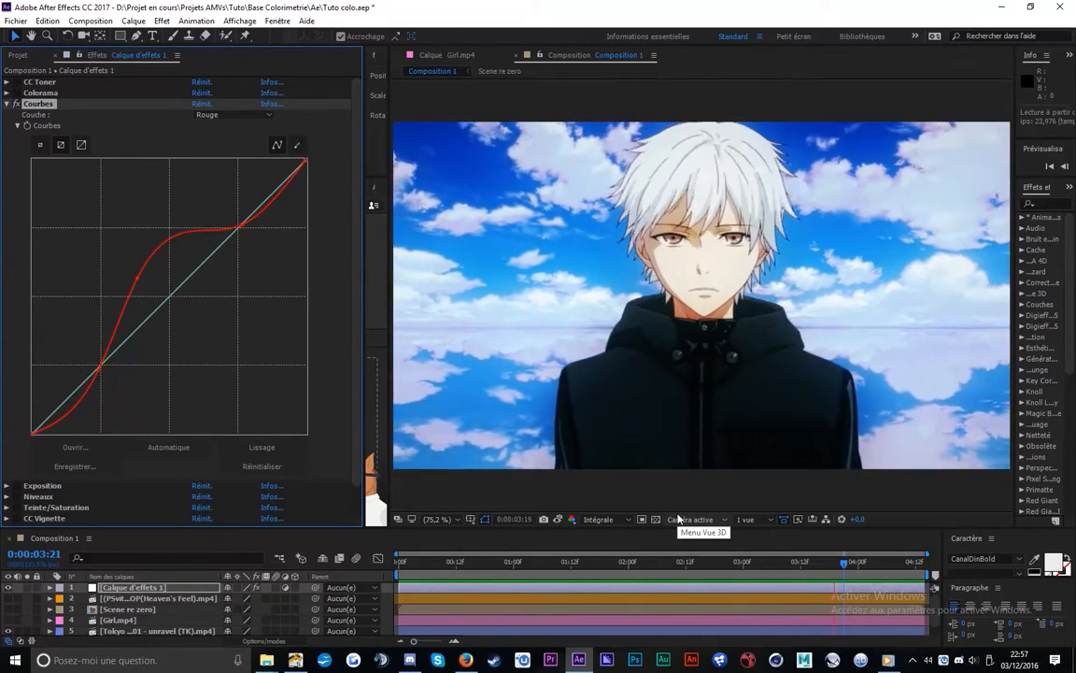
pyautogui.press('space')
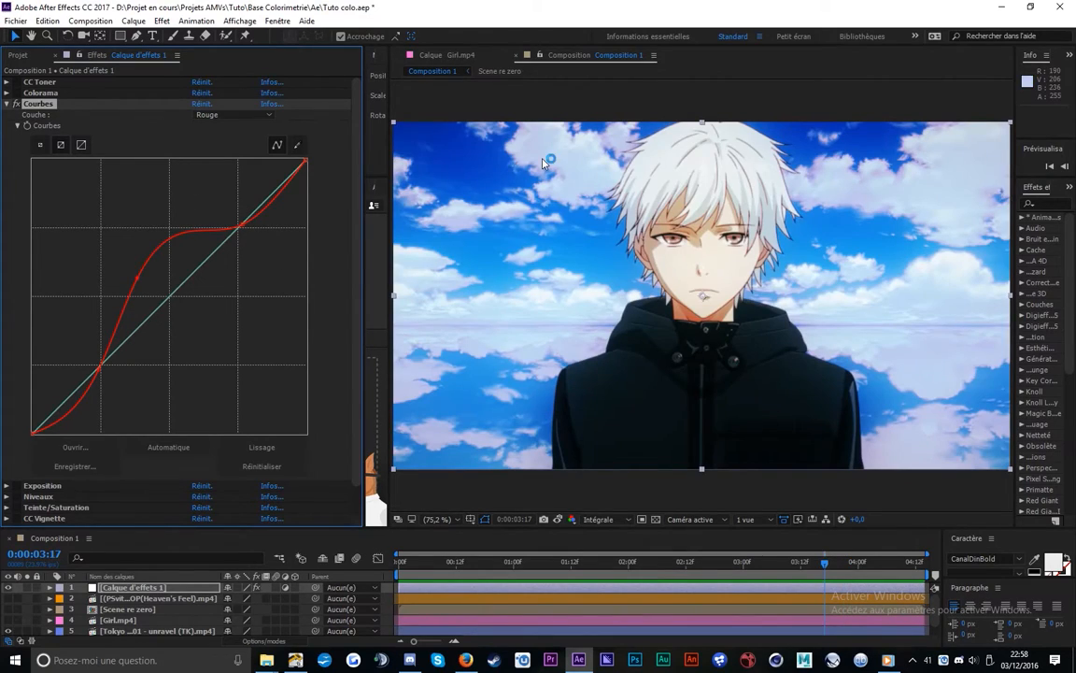
# Fine-tune the upper part of the Rouge curve, and adjust the shadow and highlight points on the RVB curve
pyautogui.moveTo(201, 230); pyautogui.dragTo(205, 244)
pyautogui.moveTo(258, 217); pyautogui.dragTo(266, 204)
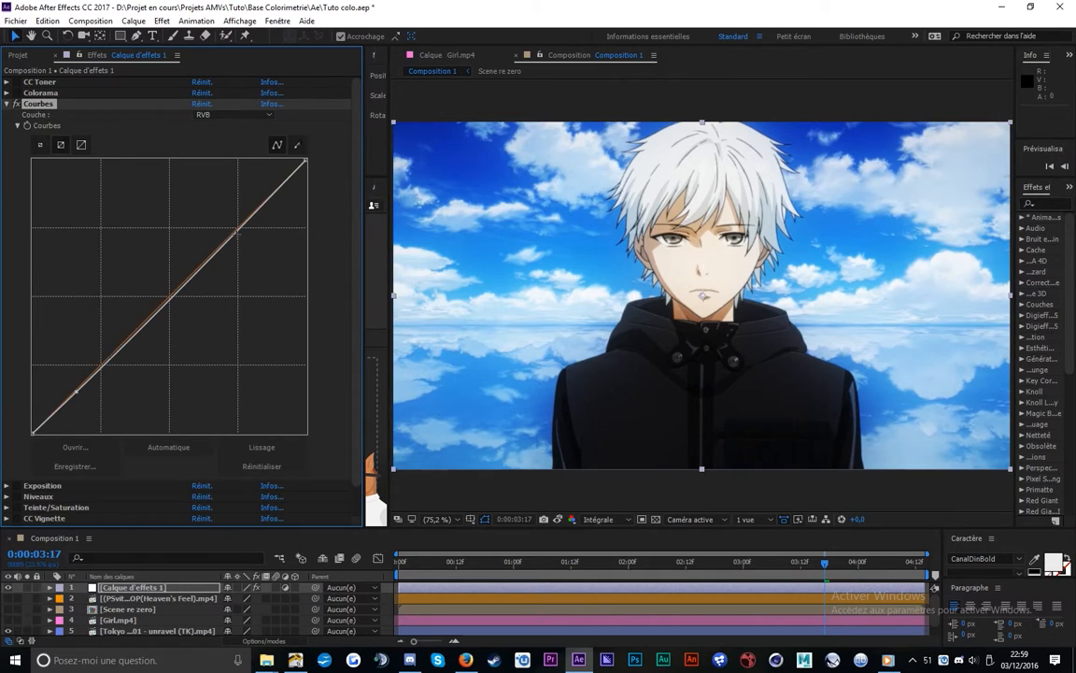
pyautogui.moveTo(76, 392); pyautogui.dragTo(81, 393)
pyautogui.moveTo(250, 177); pyautogui.dragTo(263, 190)
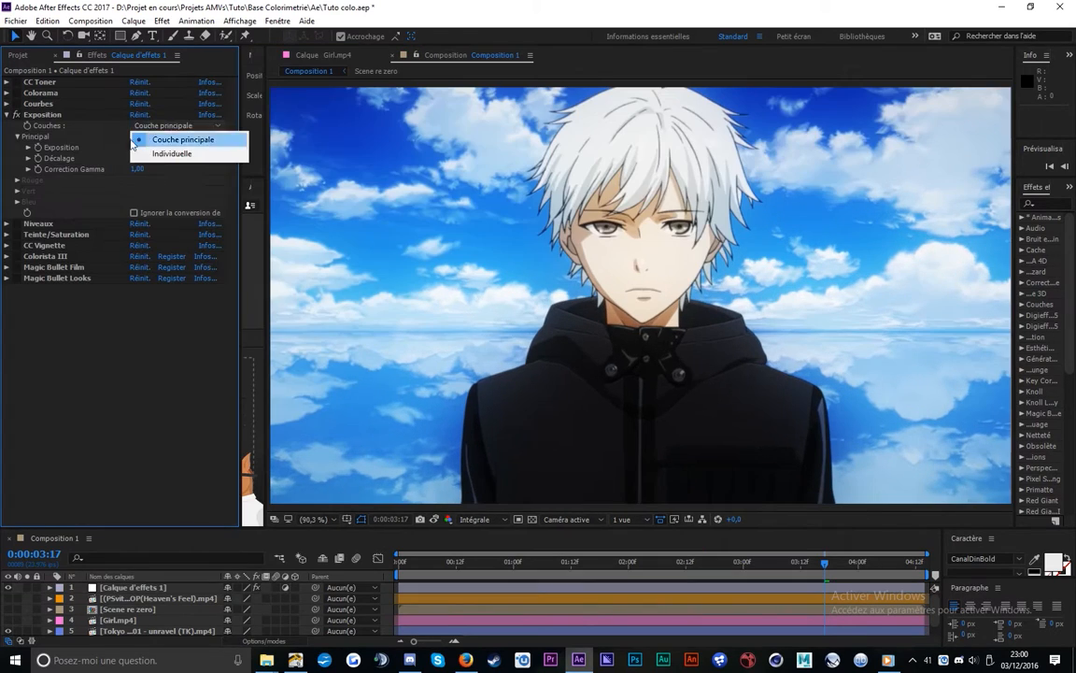
# Keep Exposition on Couche principale, try raising and lowering its exposure value, and undo the change
pyautogui.click(178, 136)
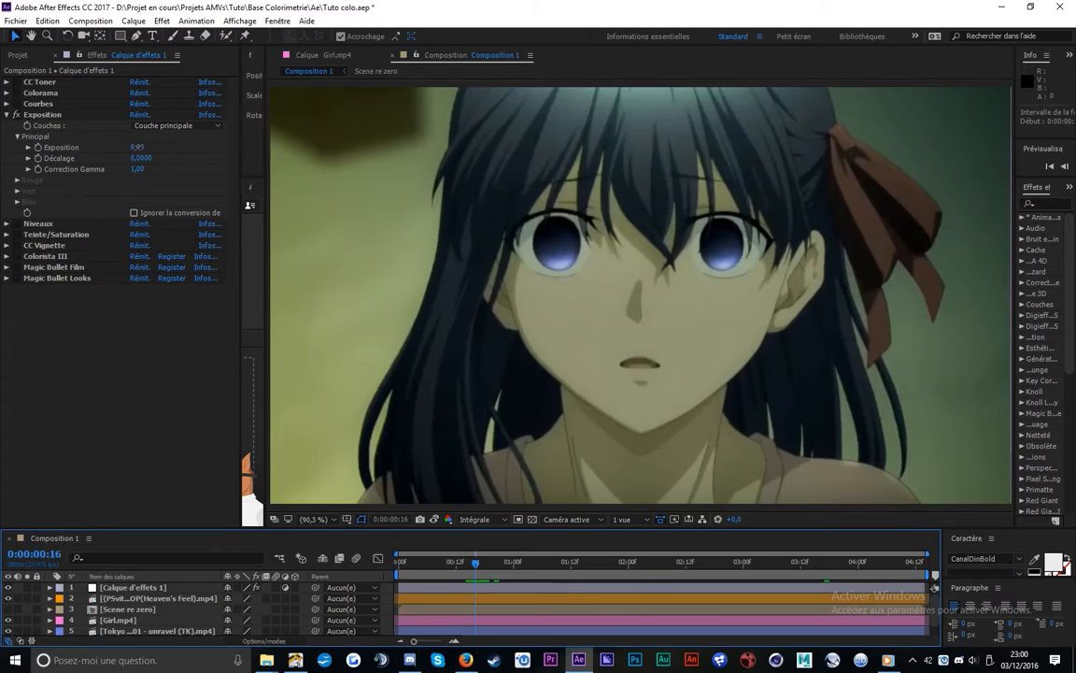
pyautogui.moveTo(137, 148); pyautogui.dragTo(328, 143)
pyautogui.click(139, 114)
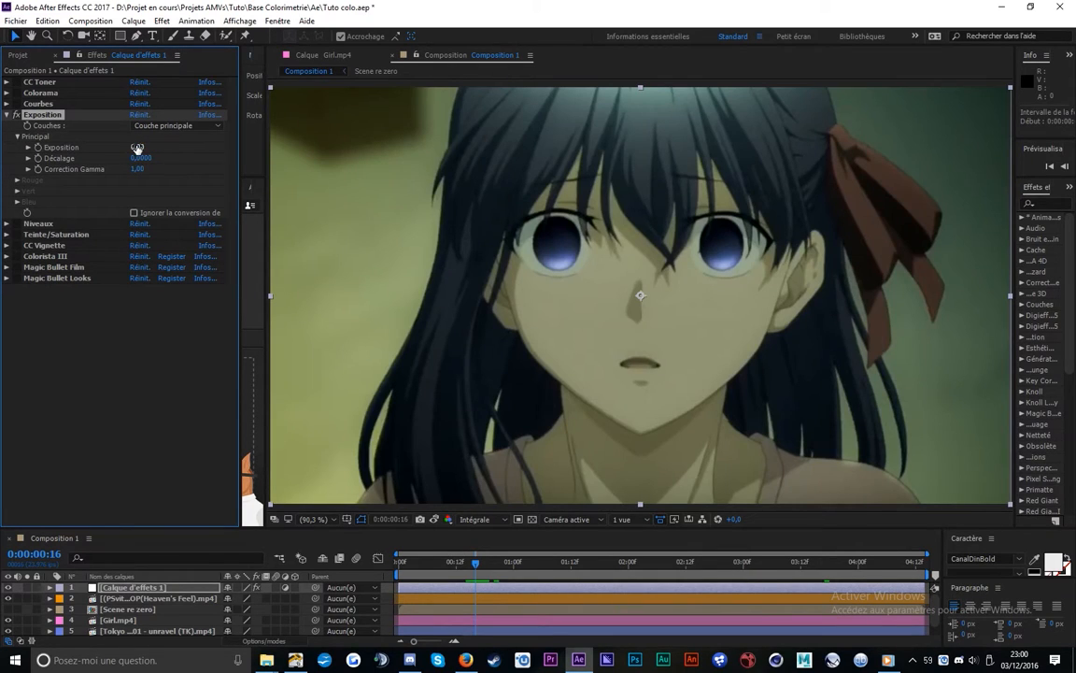
pyautogui.moveTo(134, 147); pyautogui.dragTo(3, 168)
pyautogui.moveTo(140, 148); pyautogui.dragTo(428, 150)
pyautogui.moveTo(140, 147)
pyautogui.mouseDown()
pyautogui.moveTo(280, 150)
pyautogui.moveTo(151, 153)
pyautogui.mouseUp()
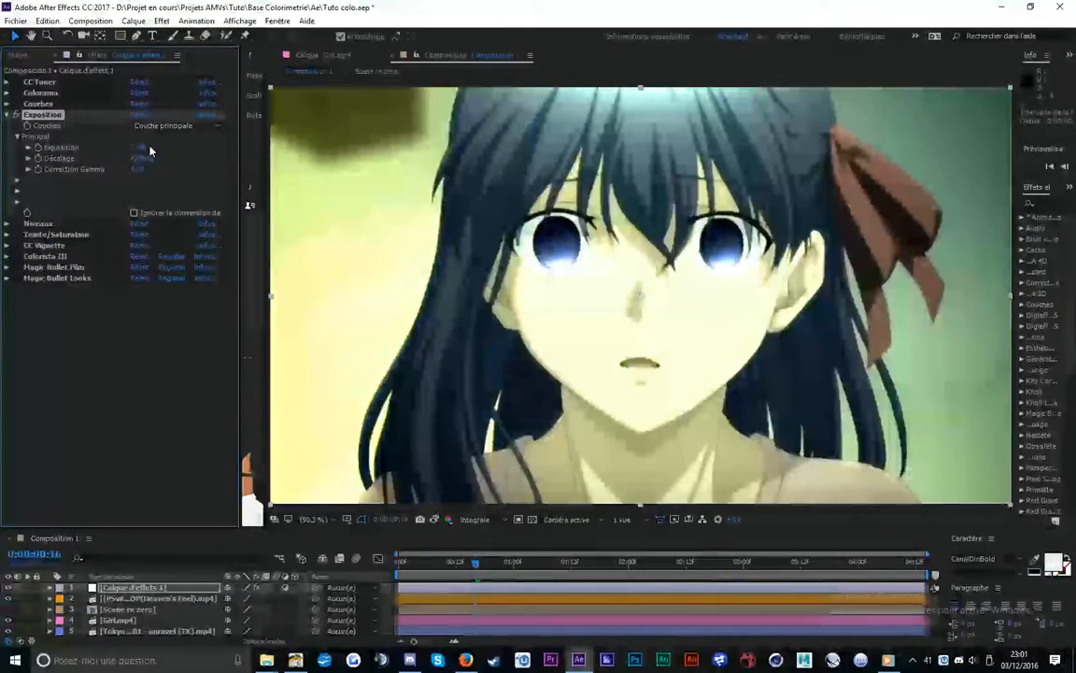
pyautogui.hotkey('ctrl', 'z')
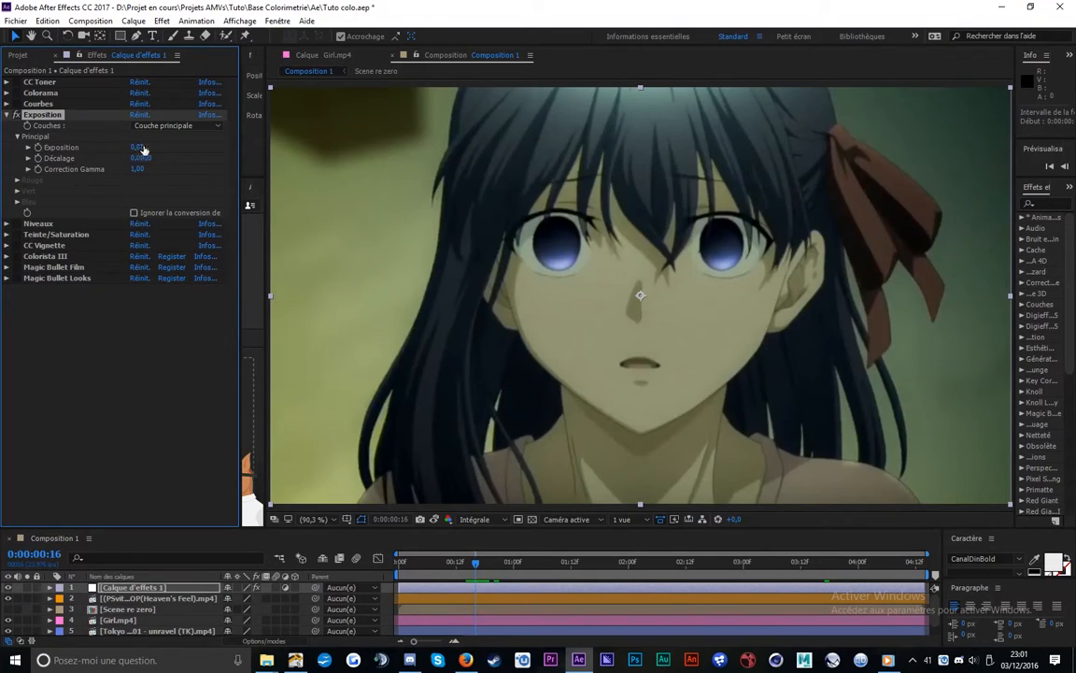
# Try a Décalage of about 0,07, undo it, try Correction Gamma 0,68 with Exposition -1,19, and reset the effect
pyautogui.moveTo(140, 158)
pyautogui.mouseDown()
pyautogui.moveTo(162, 158)
pyautogui.moveTo(123, 164)
pyautogui.moveTo(157, 169)
pyautogui.mouseUp()
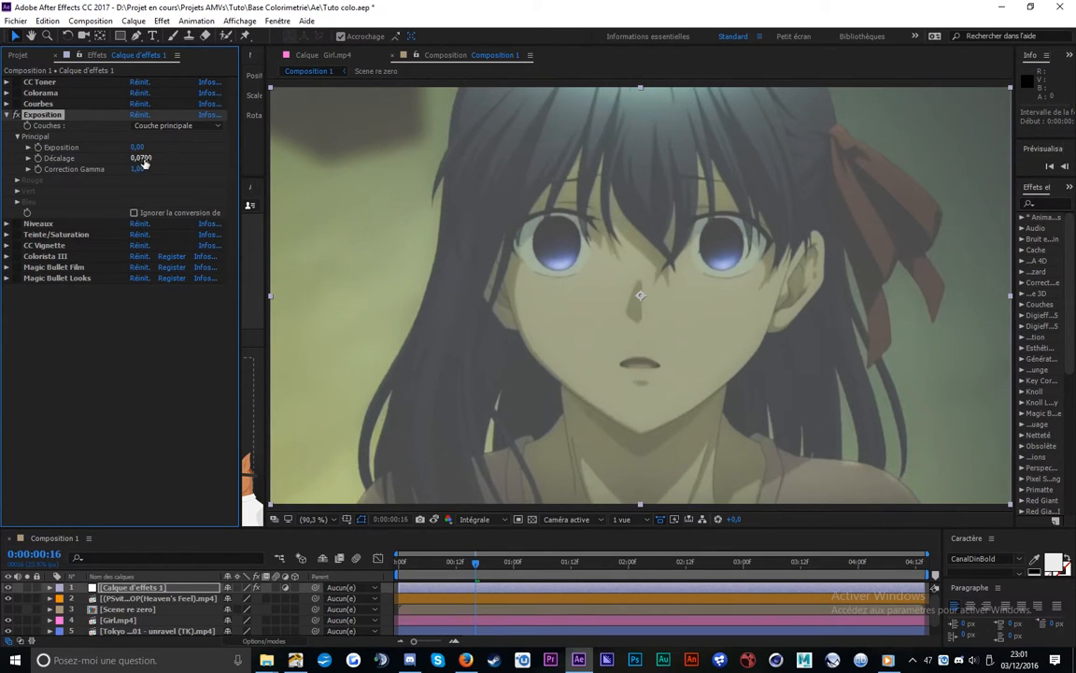
pyautogui.hotkey('ctrl', 'z')
pyautogui.moveTo(139, 169); pyautogui.dragTo(112, 145)
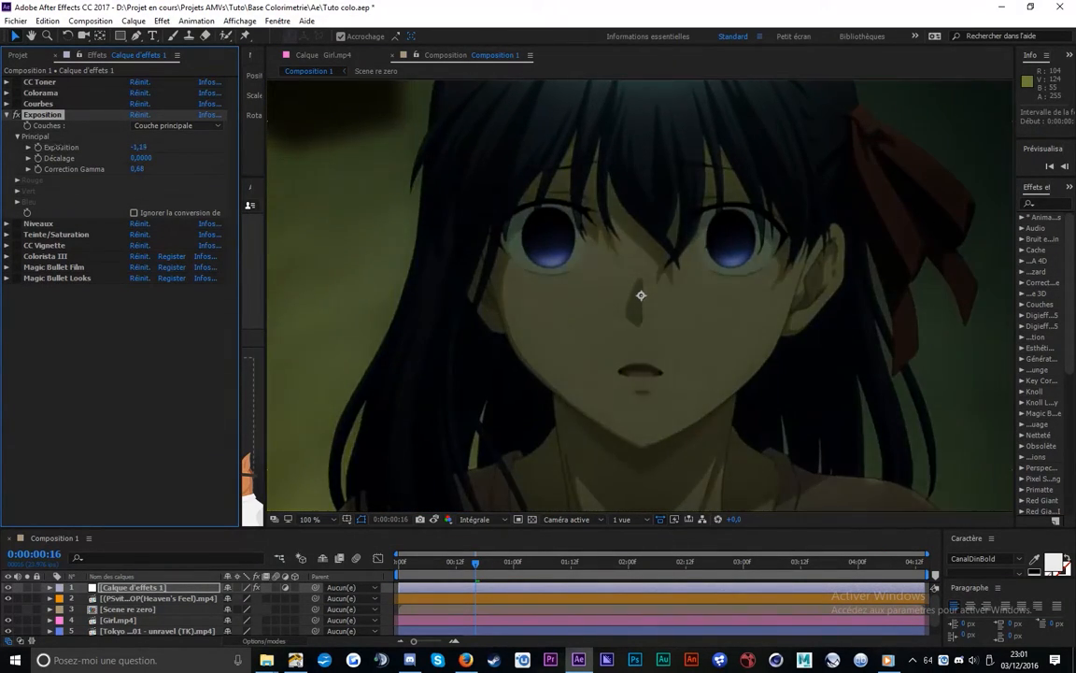
pyautogui.click(139, 114)
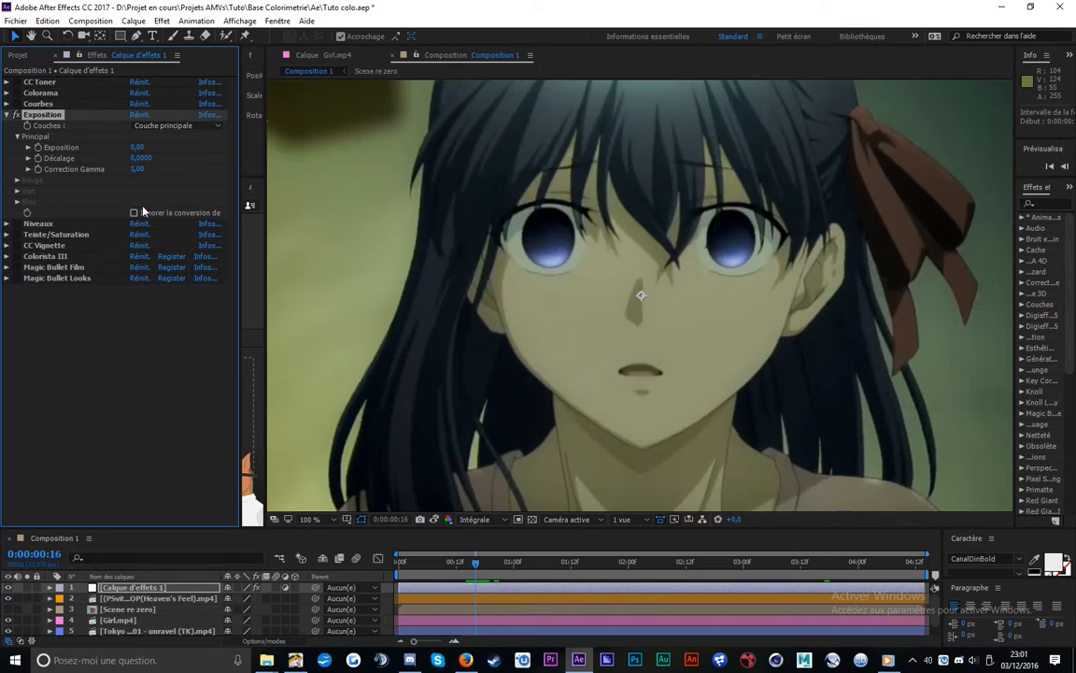
# Try darkening the city shot with Exposition -1,89 and Correction Gamma 0,45, compare it with the effect off, and reset the effect
pyautogui.moveTo(138, 148); pyautogui.dragTo(153, 147)
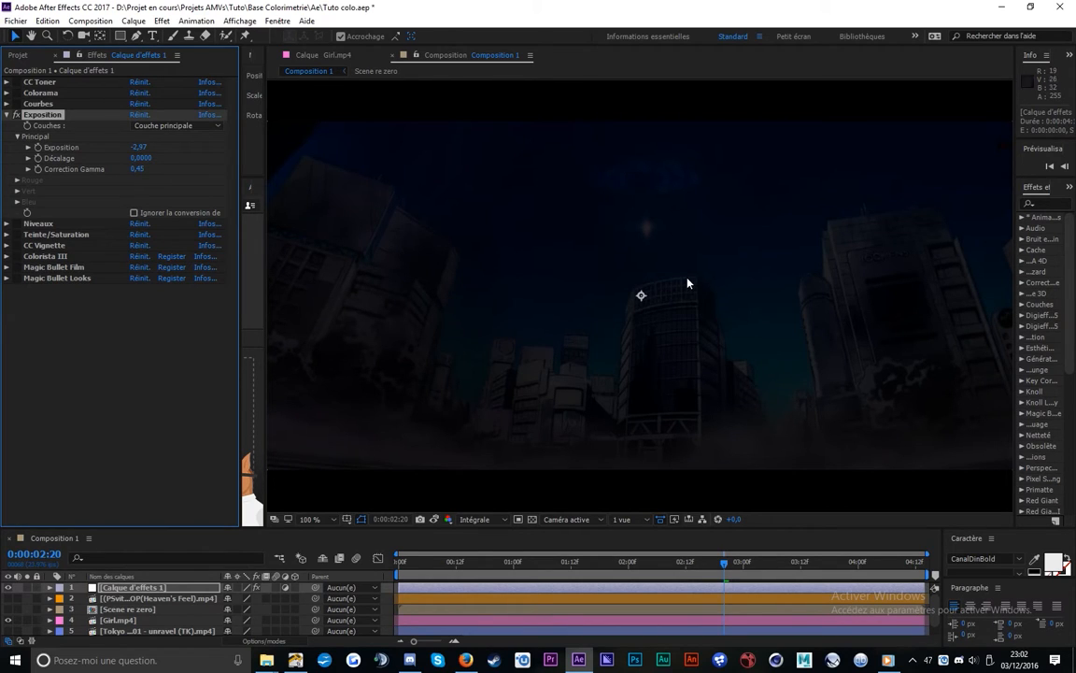
pyautogui.moveTo(167, 144); pyautogui.dragTo(191, 144)
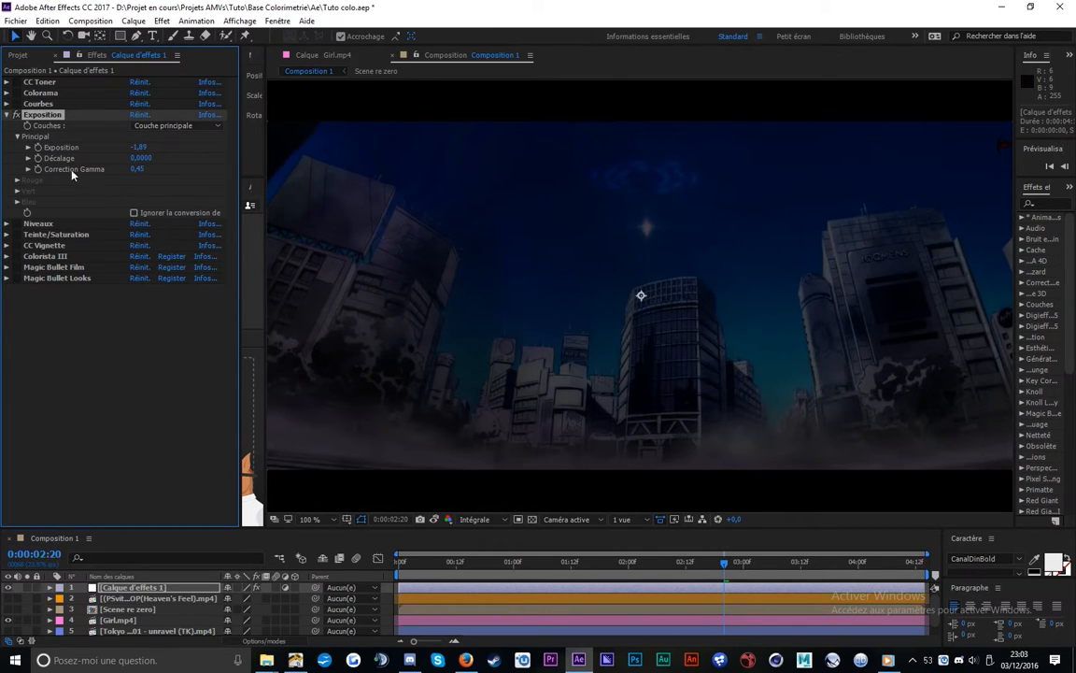
pyautogui.click(12, 113)
pyautogui.click(16, 114)
pyautogui.click(139, 115)
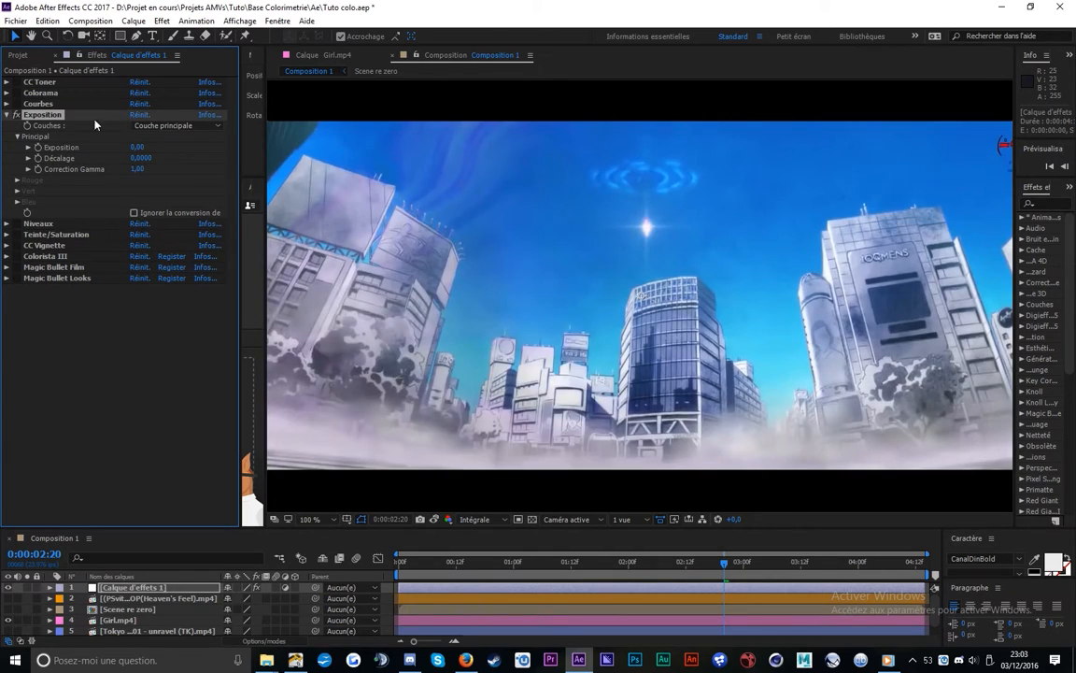
# Turn off Exposition and enable Niveaux, expanding its settings and widening the effect controls area
pyautogui.click(7, 115)
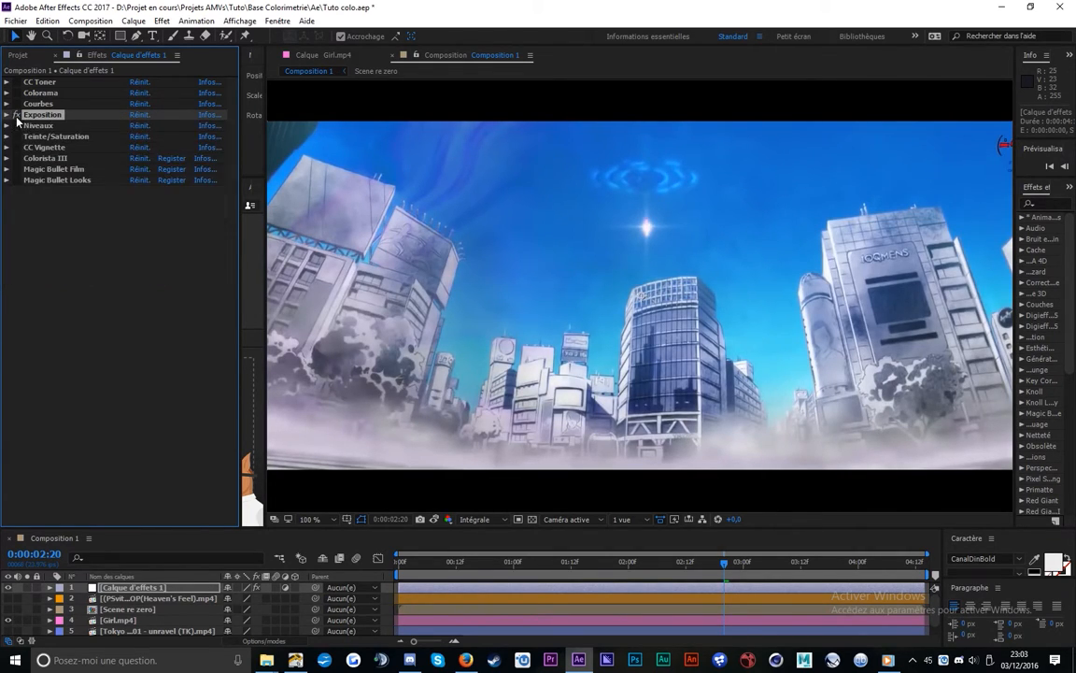
pyautogui.click(36, 127)
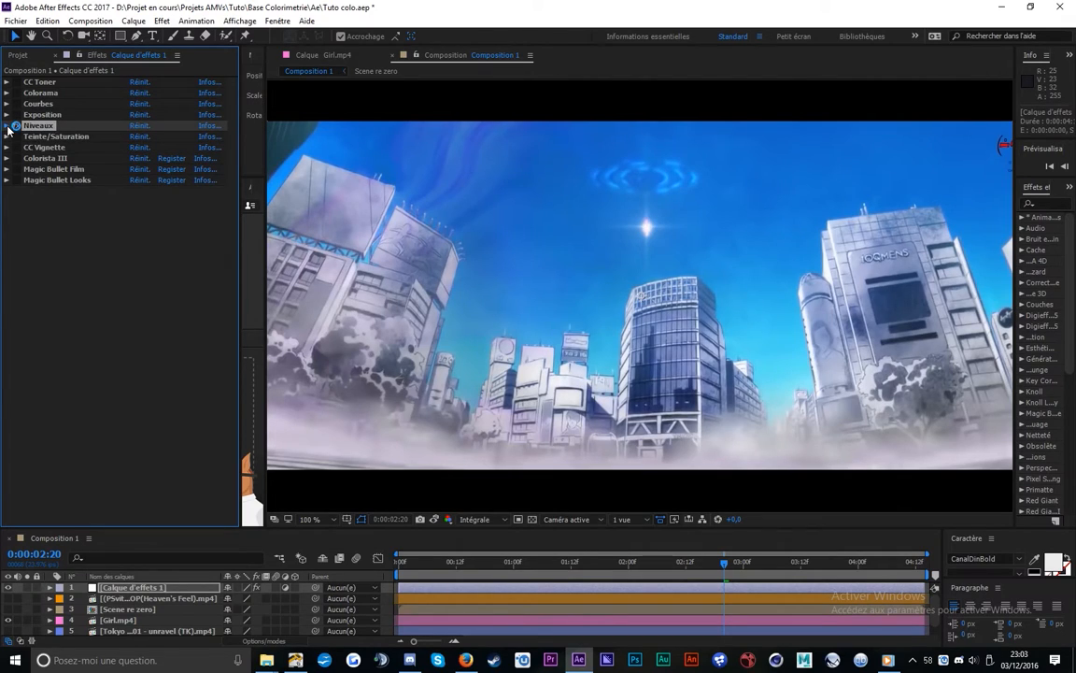
pyautogui.click(8, 125)
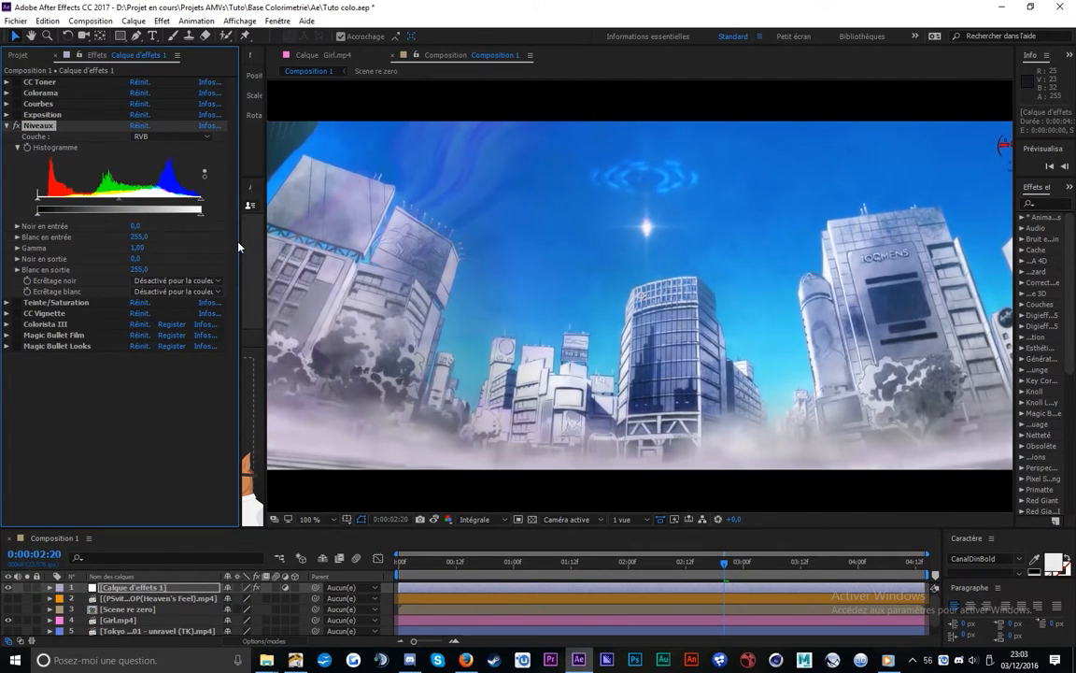
pyautogui.moveTo(240, 246); pyautogui.dragTo(304, 238)
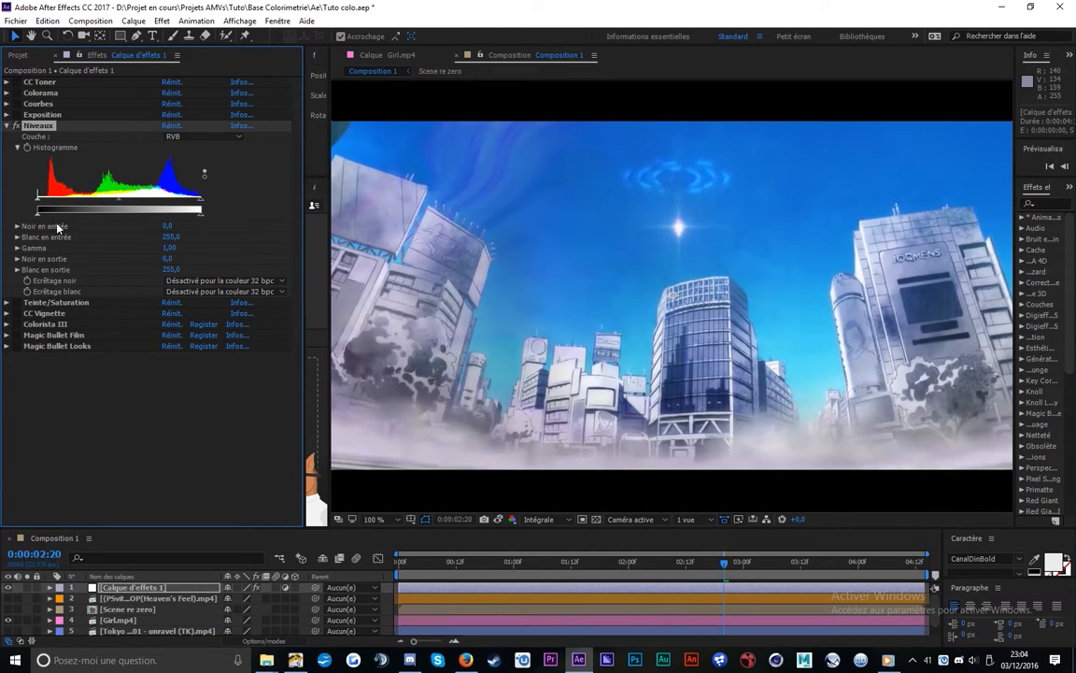
# Try raising Noir en entrée to about 68 on the RVB levels of Niveaux, and undo the changes
pyautogui.moveTo(165, 226)
pyautogui.mouseDown()
pyautogui.moveTo(185, 226)
pyautogui.moveTo(166, 226)
pyautogui.mouseUp()
pyautogui.moveTo(164, 226)
pyautogui.mouseDown()
pyautogui.moveTo(193, 225)
pyautogui.moveTo(182, 226)
pyautogui.mouseUp()
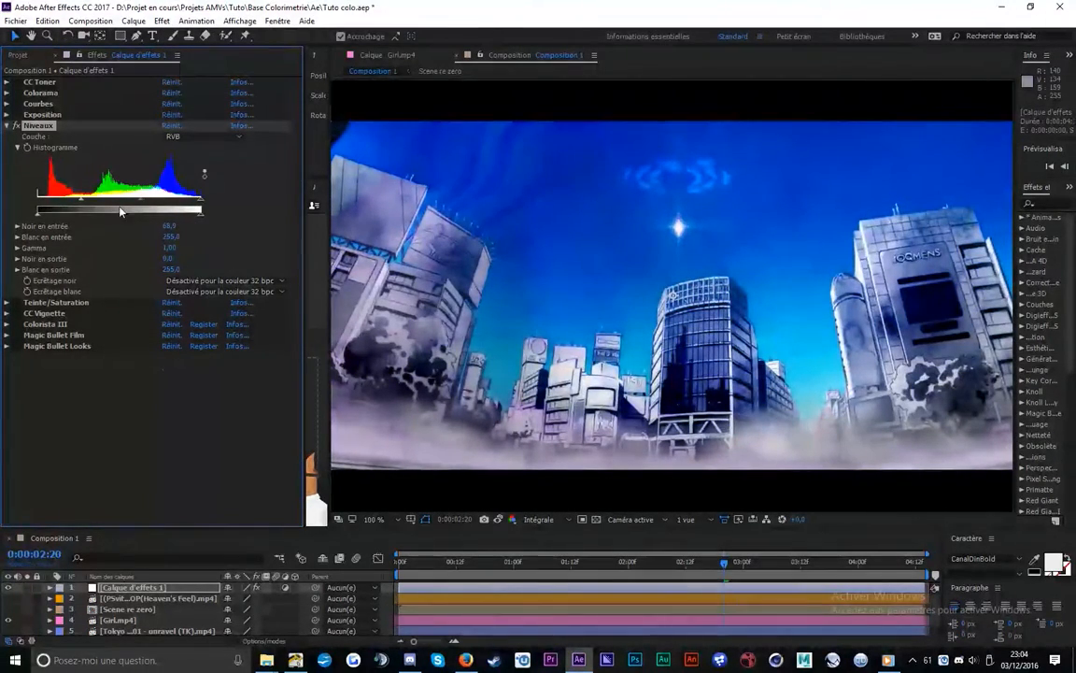
pyautogui.moveTo(78, 202); pyautogui.dragTo(135, 237)
pyautogui.hotkey('ctrl', 'z')
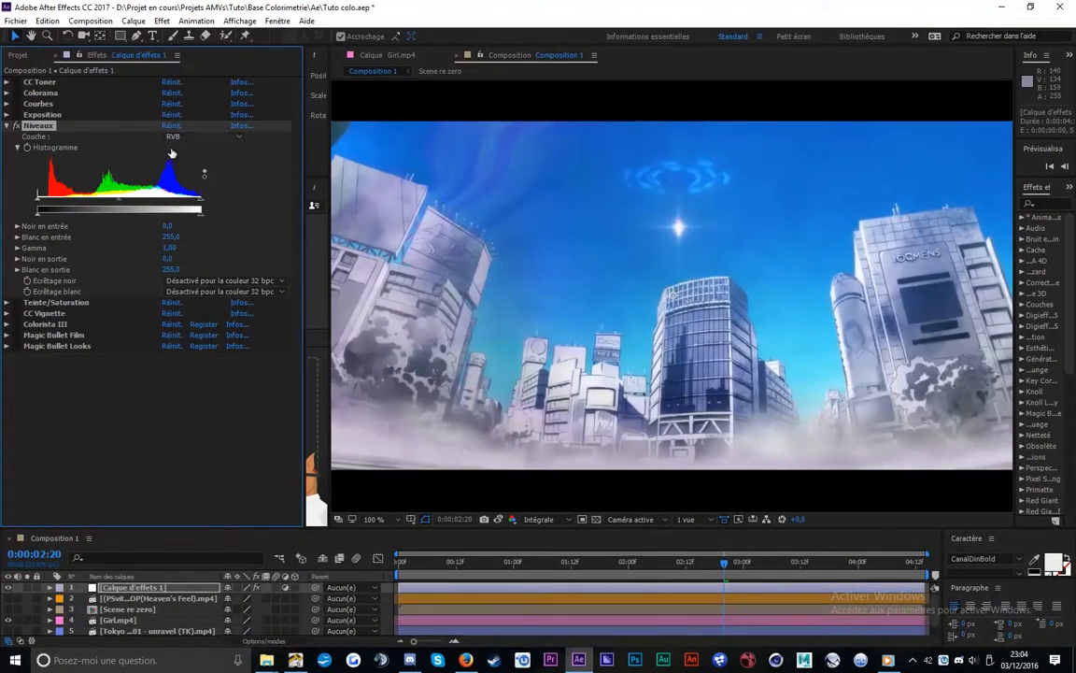
pyautogui.hotkey('ctrl', 'z')
# Try changing the Gamma and lowering Blanc en sortie to 86,7 in Niveaux, and restore the output white to 255
pyautogui.moveTo(172, 249)
pyautogui.mouseDown()
pyautogui.moveTo(183, 248)
pyautogui.moveTo(114, 250)
pyautogui.moveTo(198, 259)
pyautogui.moveTo(184, 259)
pyautogui.mouseUp()
pyautogui.click(172, 125)
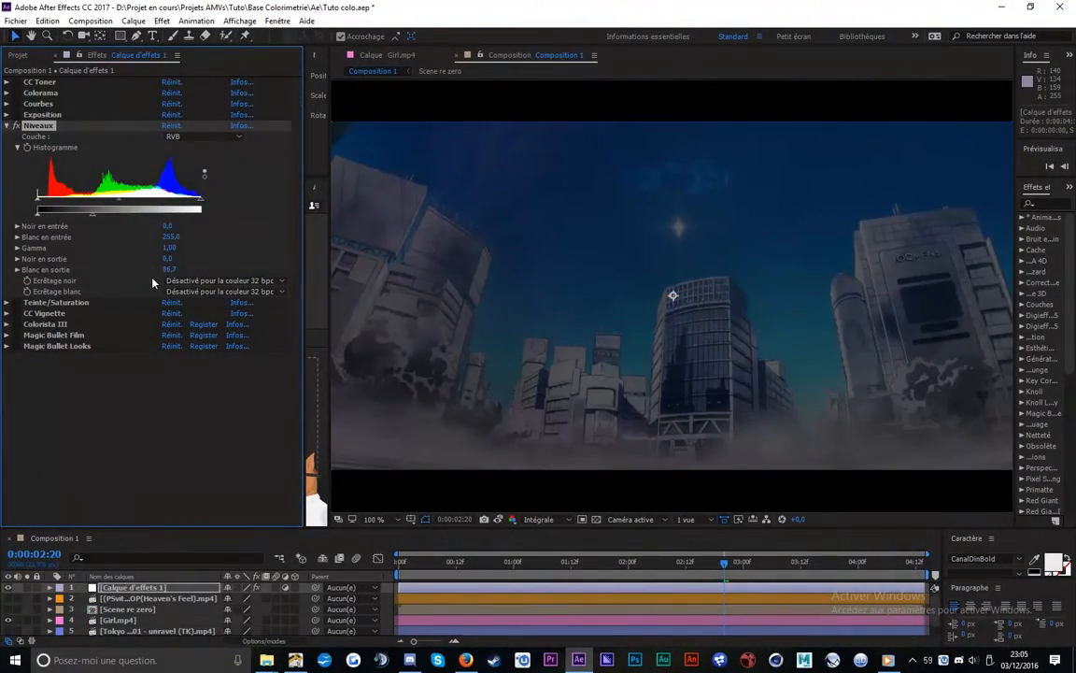
pyautogui.moveTo(97, 219); pyautogui.dragTo(198, 204)
pyautogui.moveTo(38, 200)
pyautogui.mouseDown()
pyautogui.moveTo(184, 201)
pyautogui.moveTo(36, 217)
pyautogui.mouseUp()
# Switch the Niveaux histogram between the RVB, Rouge and Bleu channels to examine each one
pyautogui.click(192, 137)
pyautogui.click(195, 164)
pyautogui.click(193, 138)
pyautogui.click(192, 151)
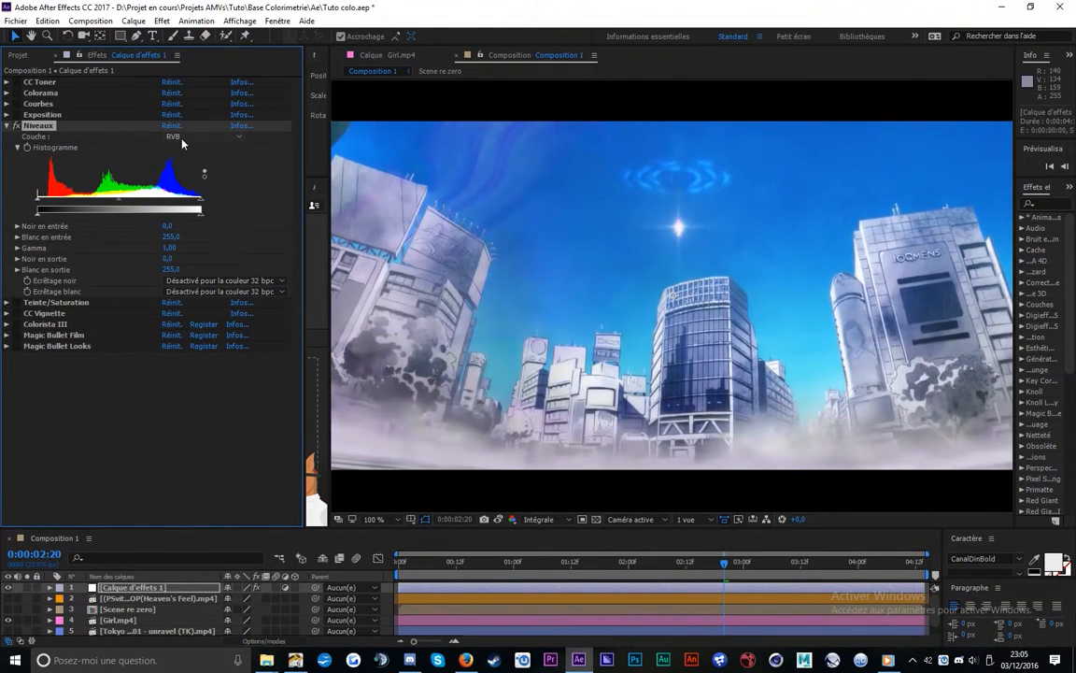
pyautogui.click(182, 140)
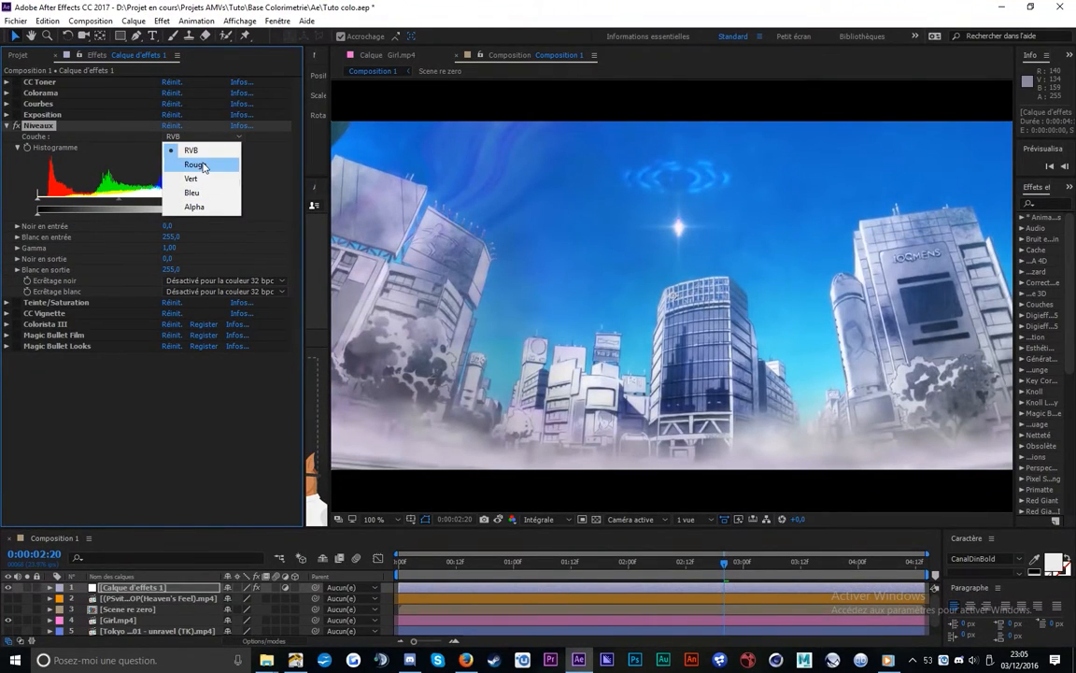
pyautogui.click(205, 167)
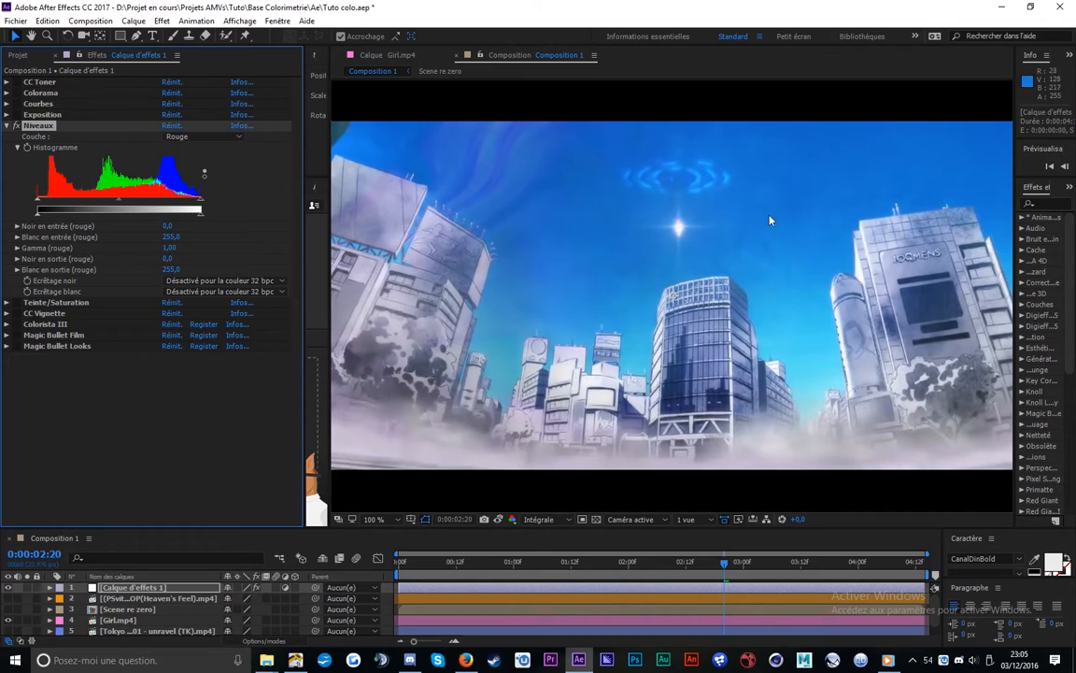
pyautogui.click(168, 136)
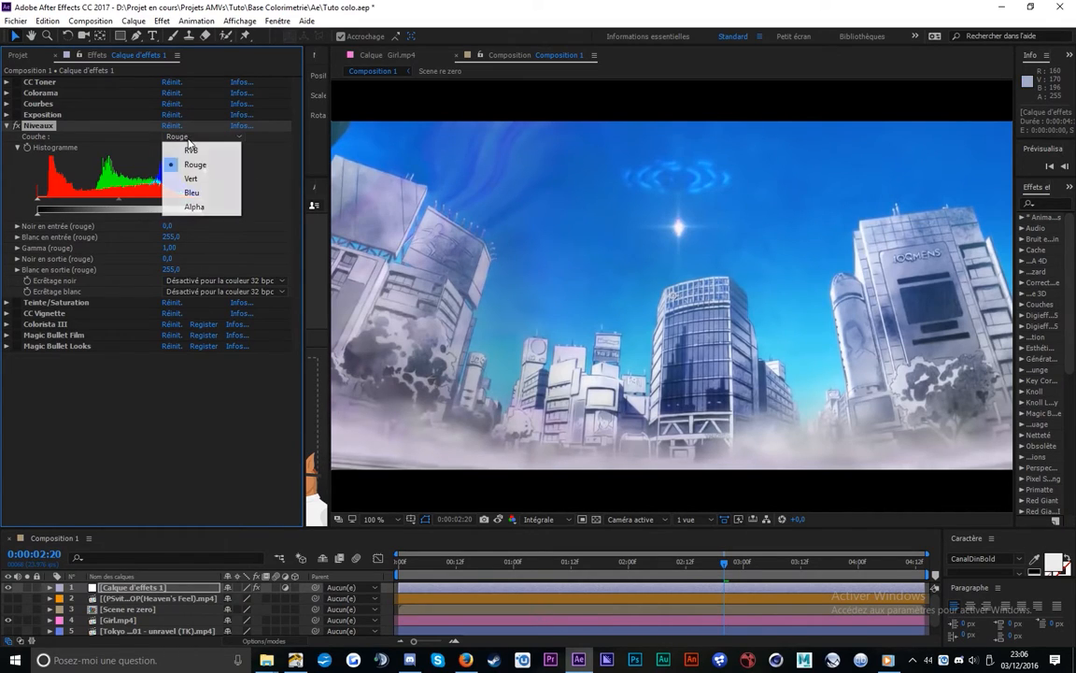
pyautogui.click(197, 193)
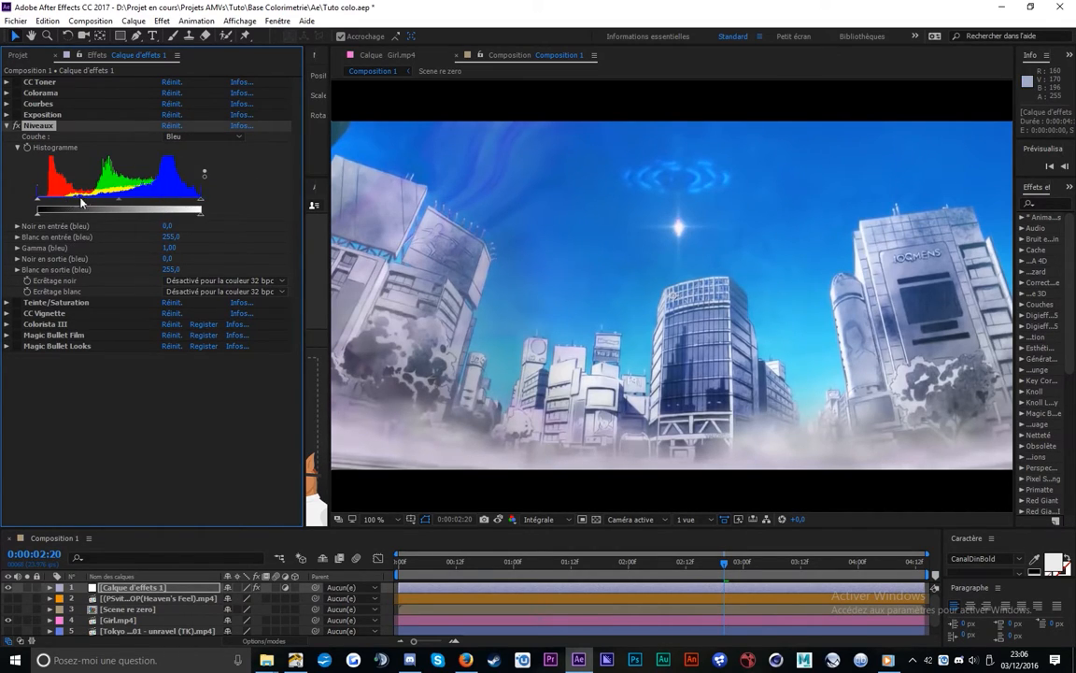
# Try raising the Rouge channel's gamma to about 2,06 in Niveaux, and reset the effect
pyautogui.click(187, 137)
pyautogui.click(193, 169)
pyautogui.moveTo(108, 204); pyautogui.dragTo(82, 204)
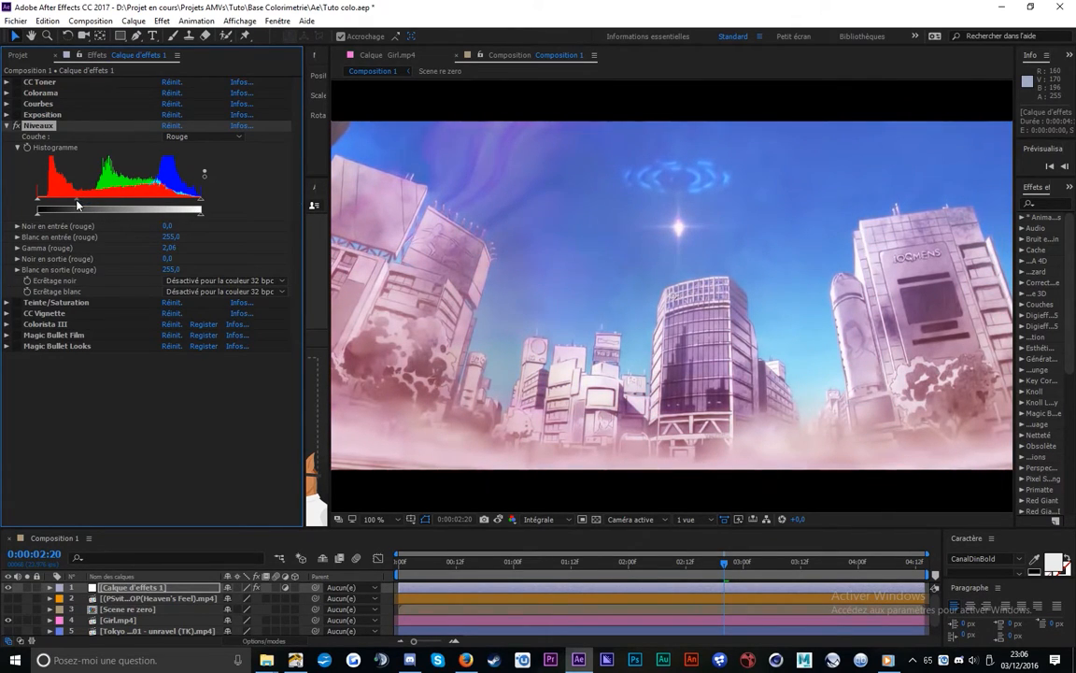
pyautogui.moveTo(71, 204); pyautogui.dragTo(73, 204)
pyautogui.click(172, 126)
# Try an RVB Gamma of about 2,44 in Niveaux, and set the Rouge channel's Noir en entrée to 67
pyautogui.click(174, 137)
pyautogui.click(175, 138)
pyautogui.click(175, 137)
pyautogui.click(117, 203)
pyautogui.moveTo(110, 203); pyautogui.dragTo(75, 199)
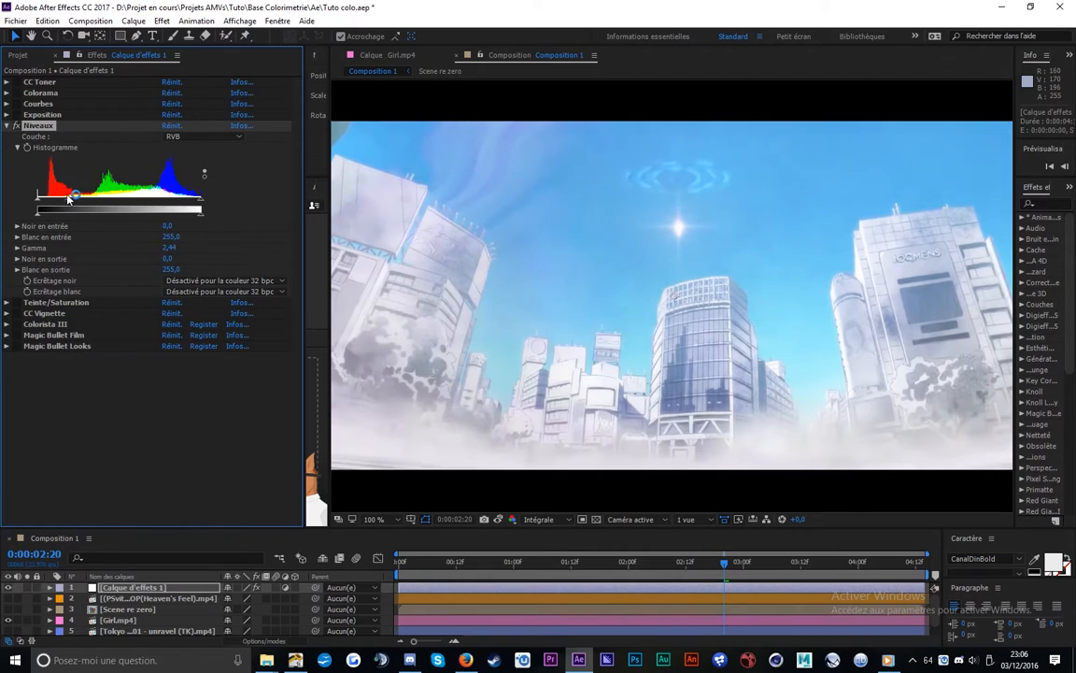
pyautogui.moveTo(69, 199); pyautogui.dragTo(165, 176)
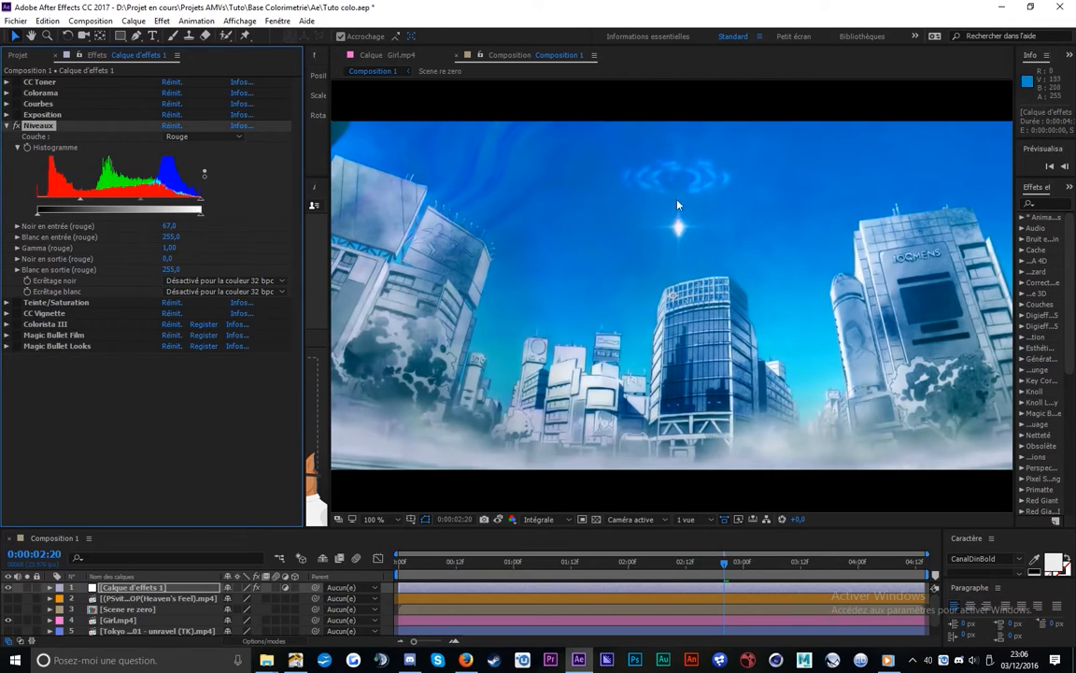
# Show the stored snapshot repeatedly to compare the original city shot with the red-adjusted version
pyautogui.click(499, 520)
pyautogui.click(499, 519)
pyautogui.click(499, 519)
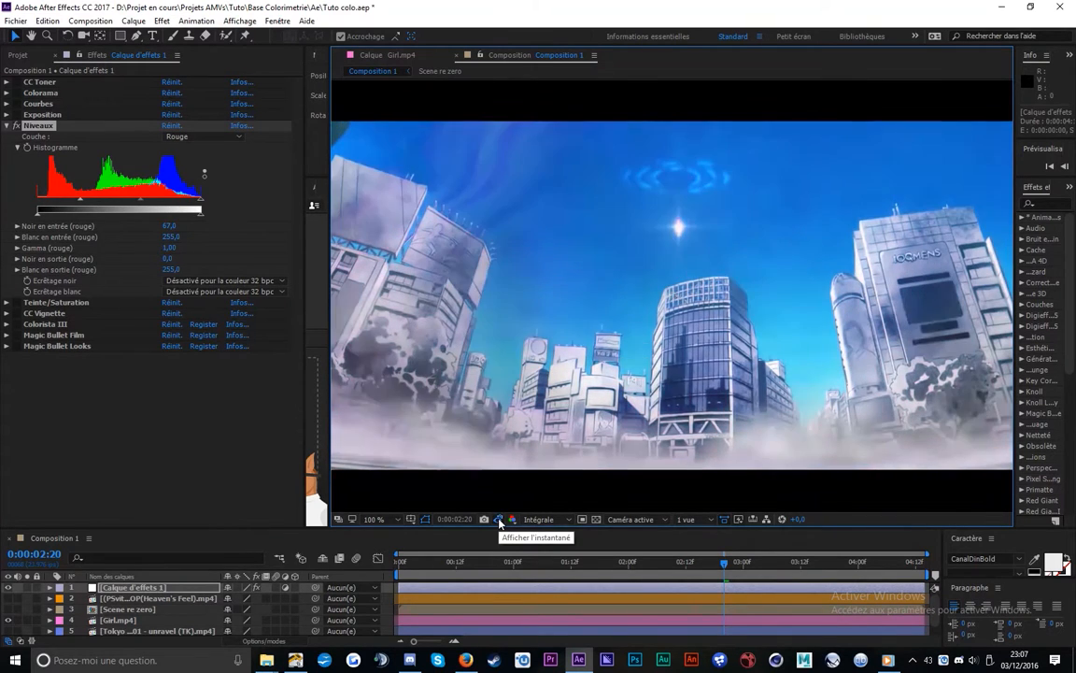
pyautogui.click(499, 520)
pyautogui.click(499, 520)
pyautogui.click(499, 519)
pyautogui.click(499, 520)
pyautogui.click(499, 519)
pyautogui.click(499, 519)
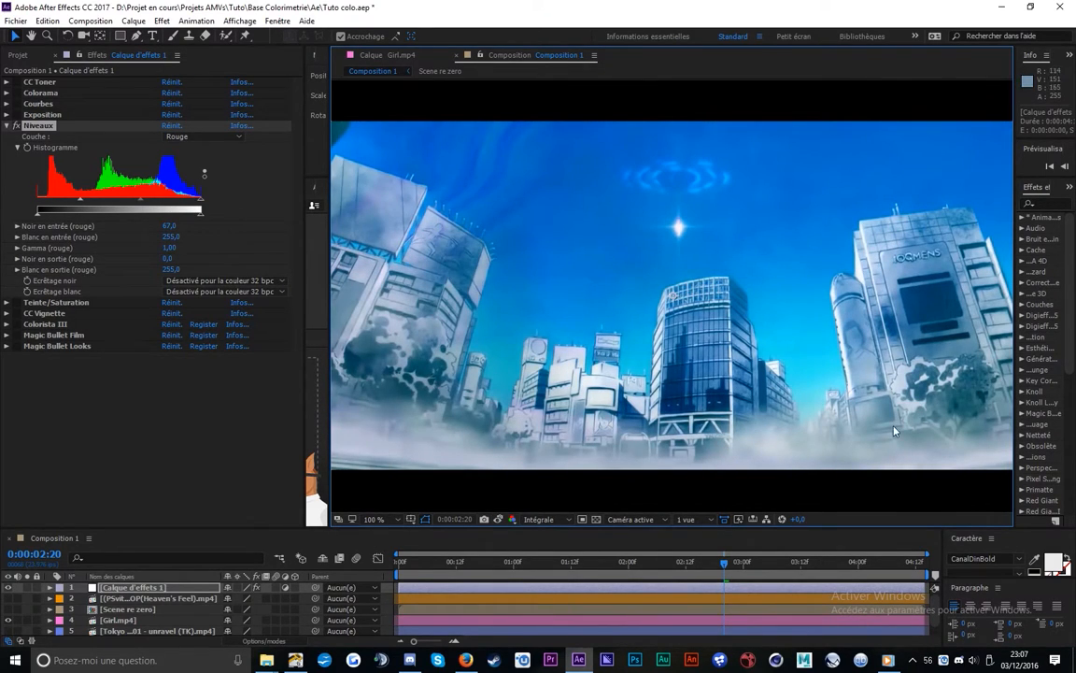
pyautogui.click(500, 520)
pyautogui.click(500, 519)
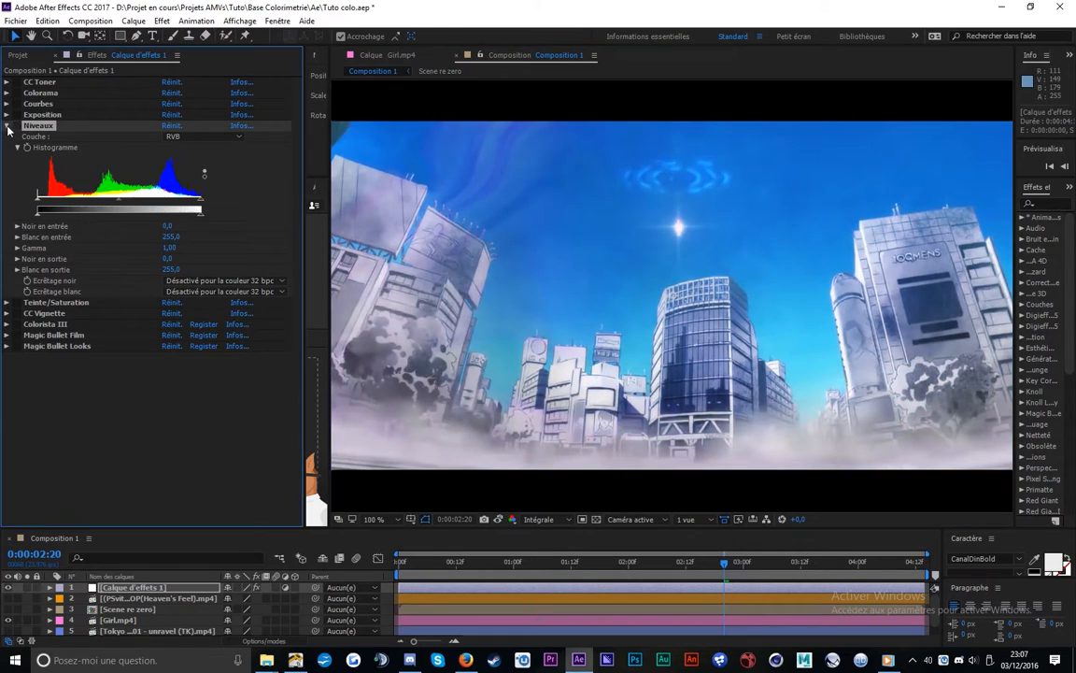
# Turn off the Niveaux effect and collapse its settings
pyautogui.click(16, 125)
pyautogui.click(6, 125)
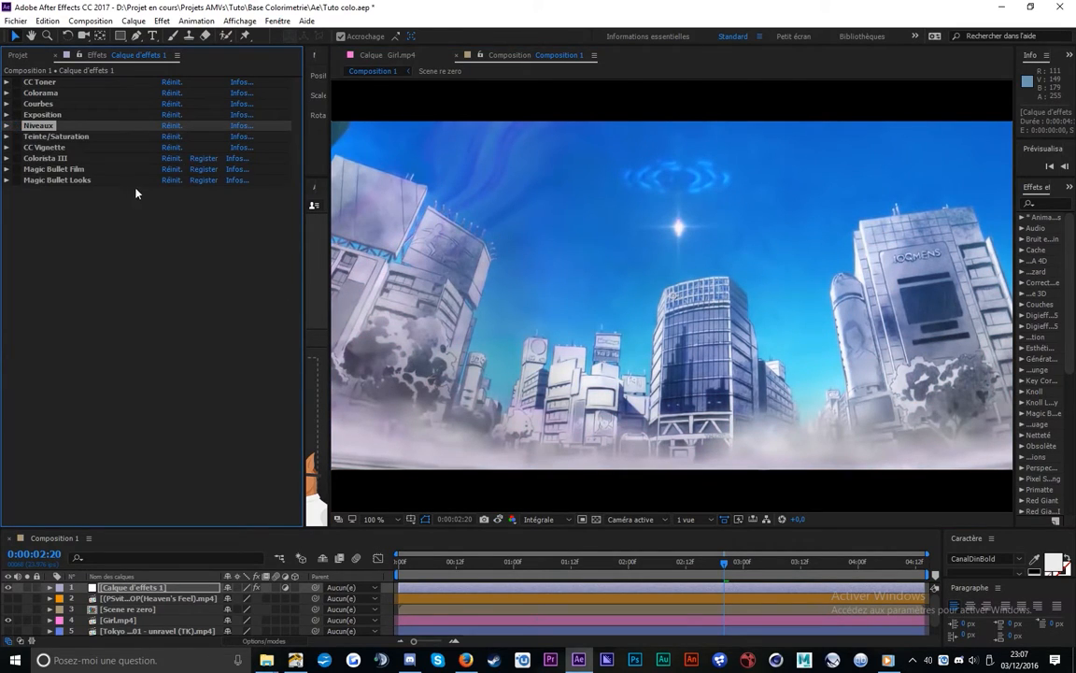
# Expand the Teinte/Saturation effect's settings and open its Couches options
pyautogui.click(41, 137)
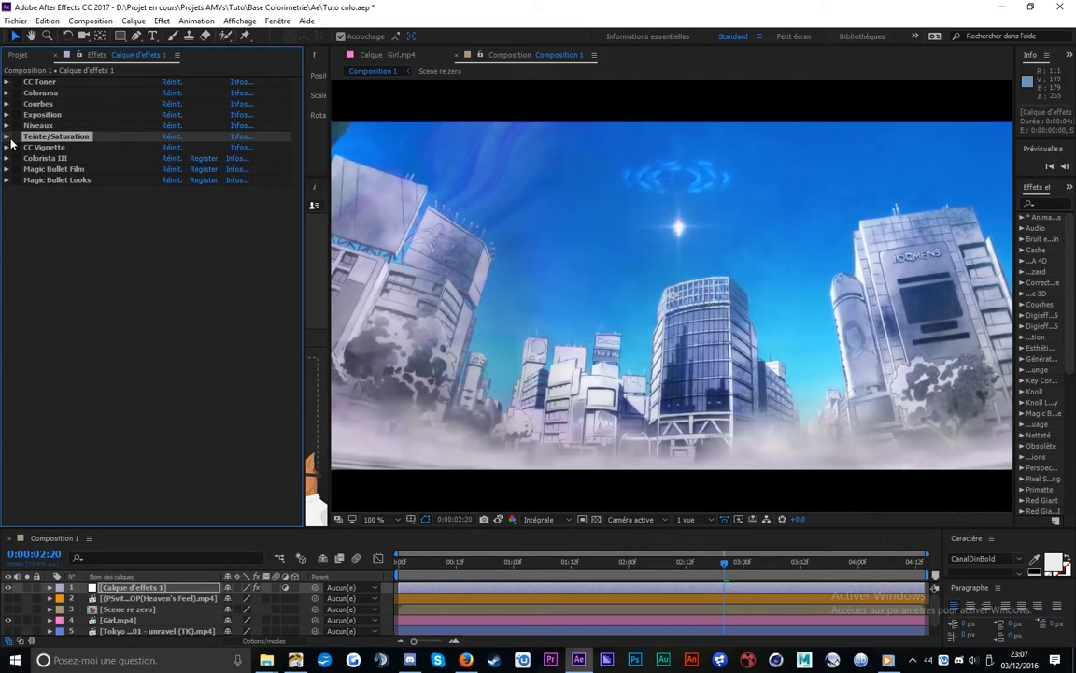
pyautogui.click(7, 137)
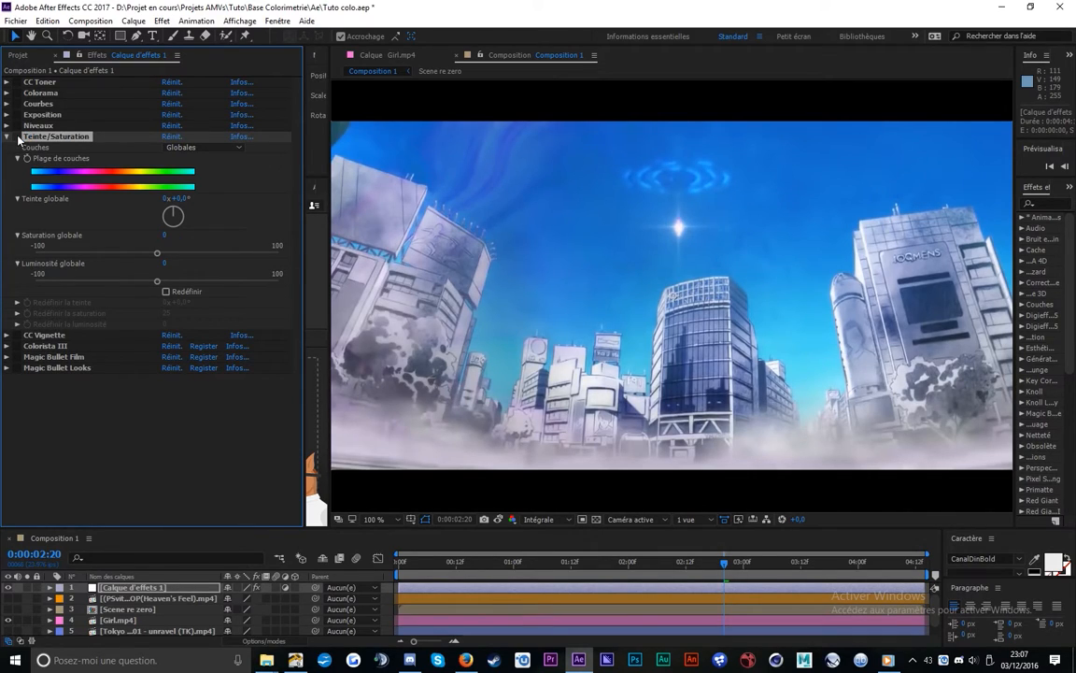
pyautogui.click(191, 148)
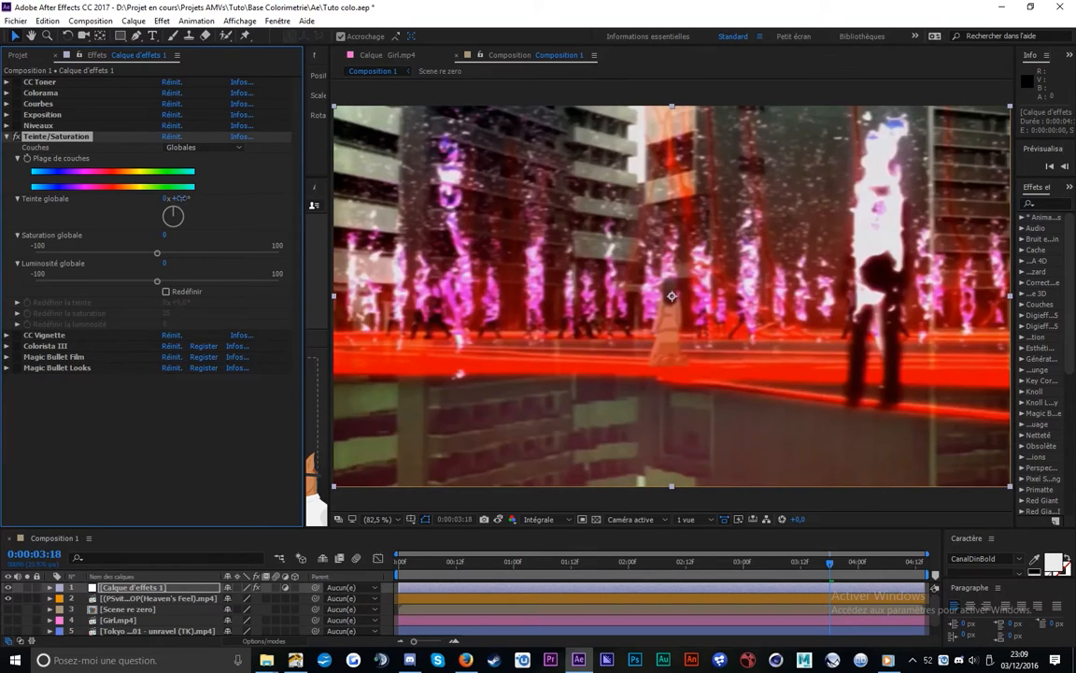
# Try Teinte globale values of 112°, 93° and 109° on the red city clip, and reset the Teinte/Saturation effect
pyautogui.moveTo(181, 199); pyautogui.dragTo(244, 198)
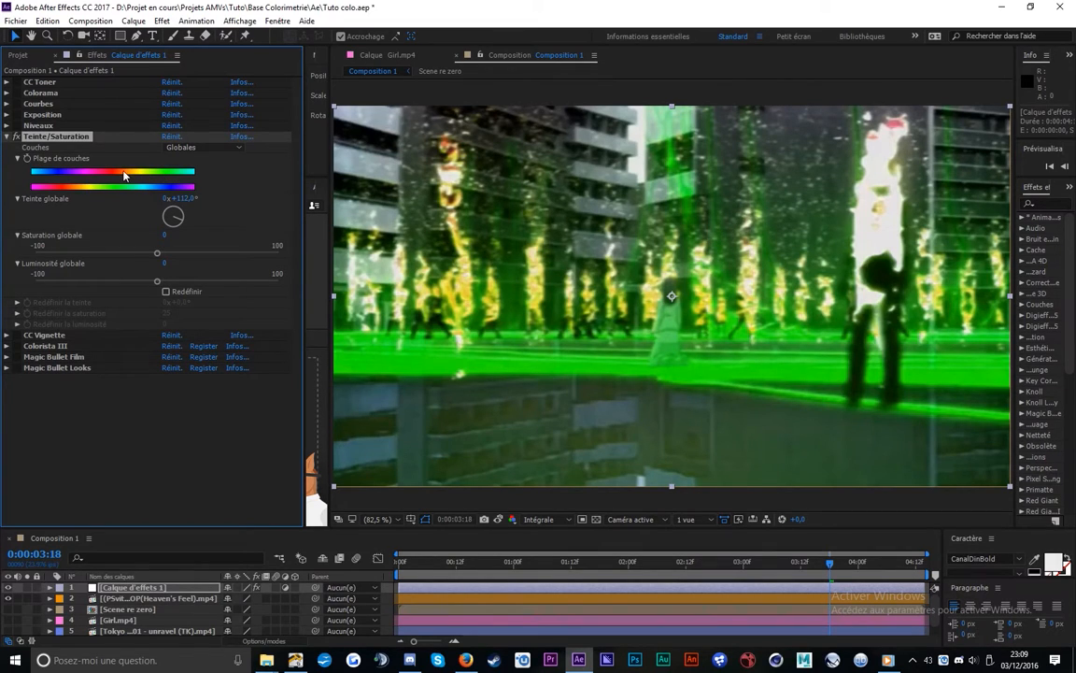
pyautogui.moveTo(173, 211); pyautogui.dragTo(179, 220)
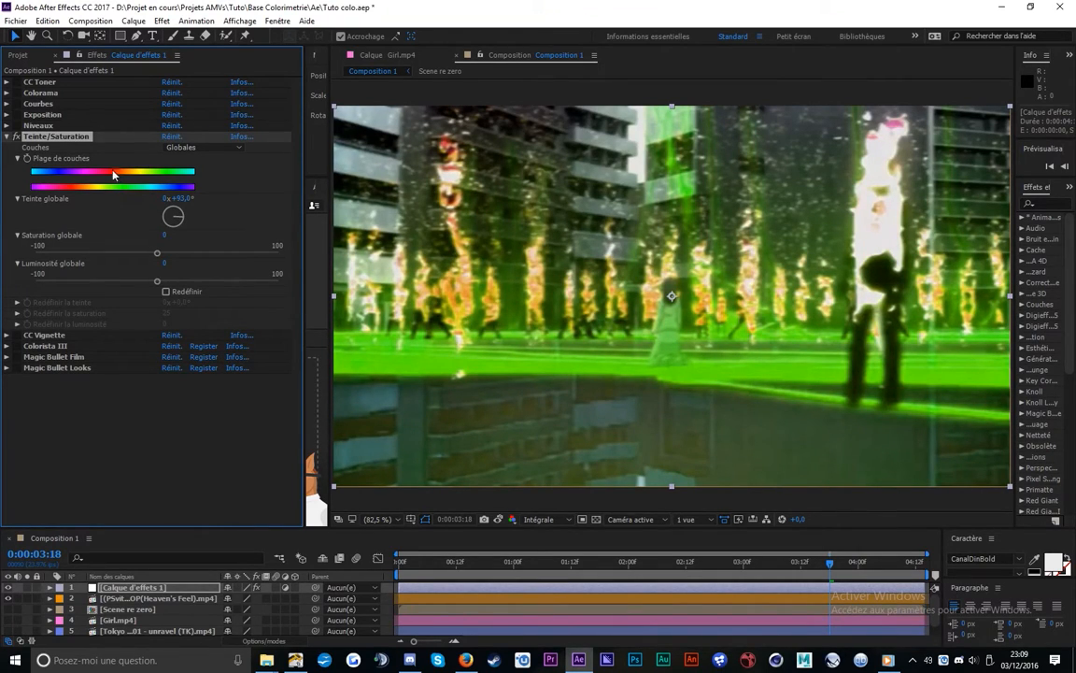
pyautogui.moveTo(178, 217); pyautogui.dragTo(176, 219)
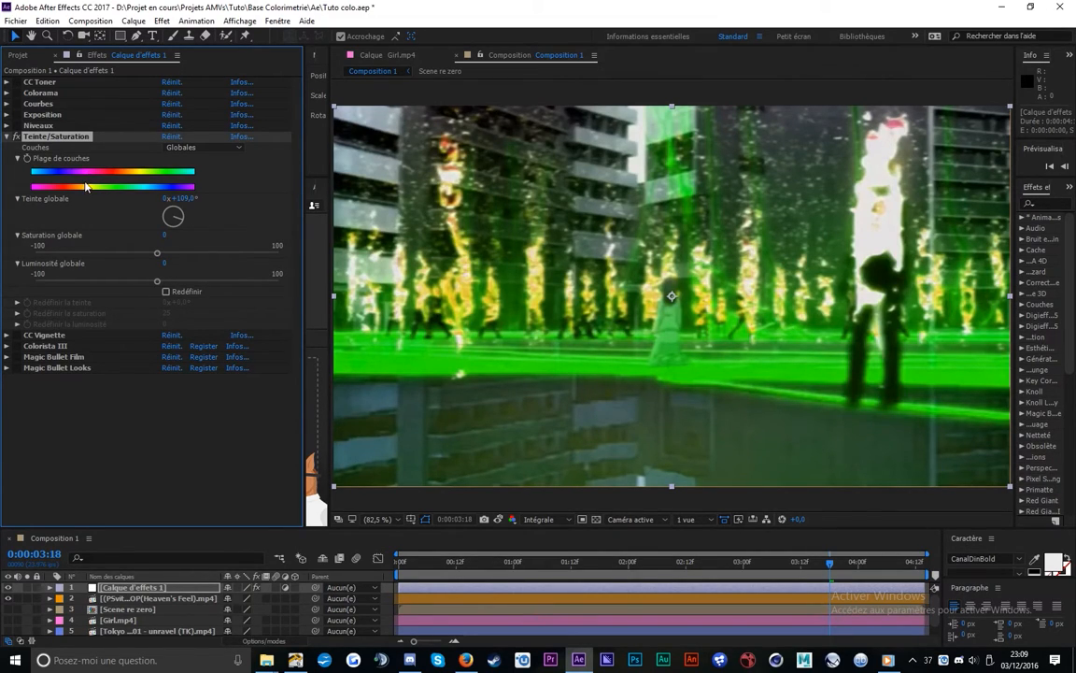
pyautogui.moveTo(172, 212)
pyautogui.mouseDown()
pyautogui.moveTo(194, 224)
pyautogui.moveTo(173, 216)
pyautogui.moveTo(174, 198)
pyautogui.mouseUp()
pyautogui.click(170, 137)
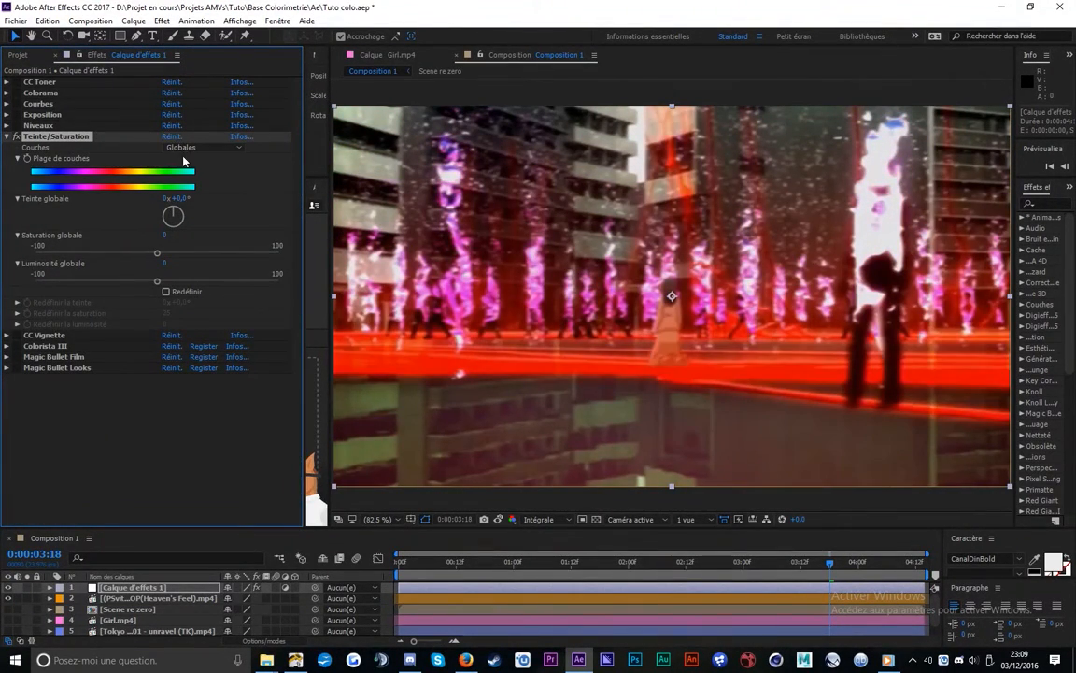
# Try shifting only the Rouges range to a Teinte rouge of 1x+243°, and narrow the range's lower limit
pyautogui.click(189, 147)
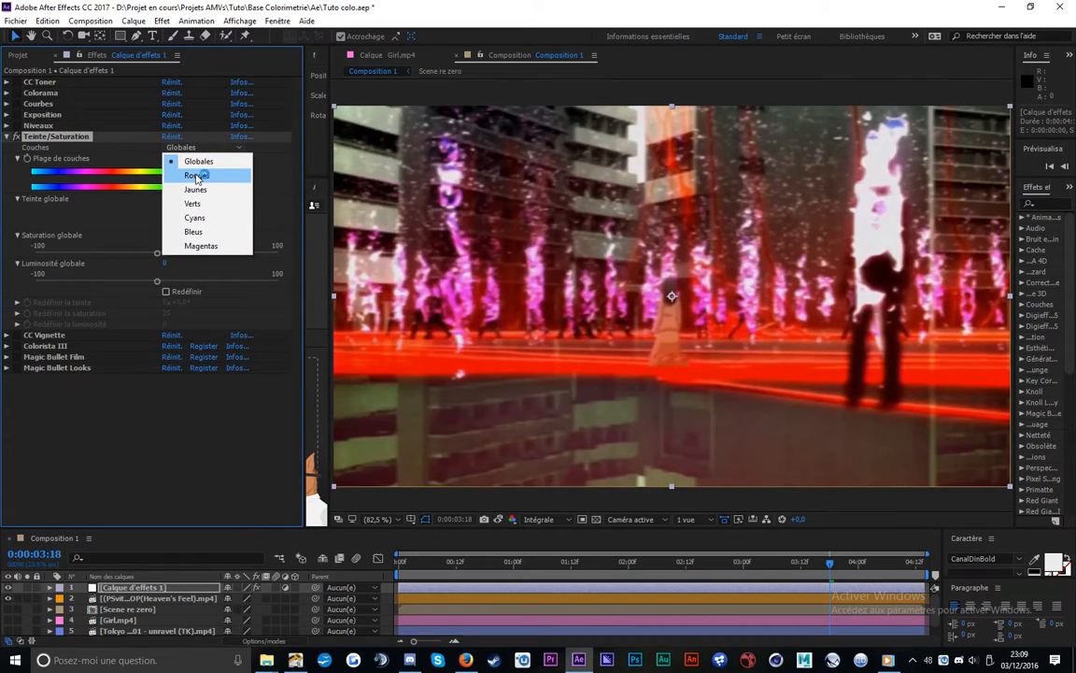
pyautogui.click(197, 176)
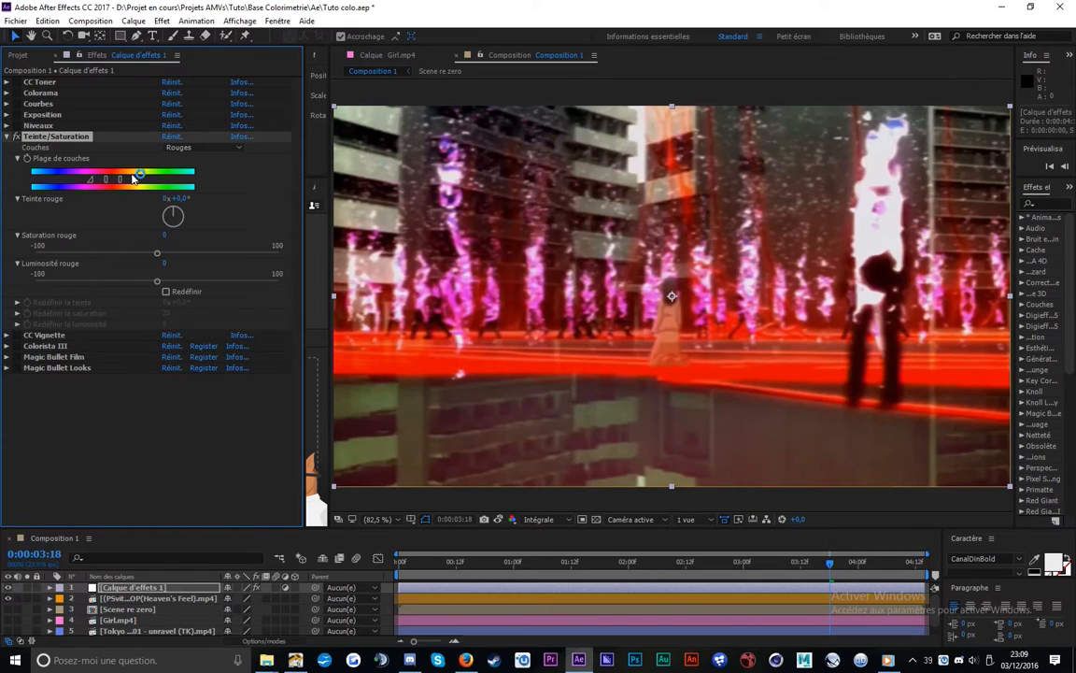
pyautogui.moveTo(171, 210); pyautogui.dragTo(102, 184)
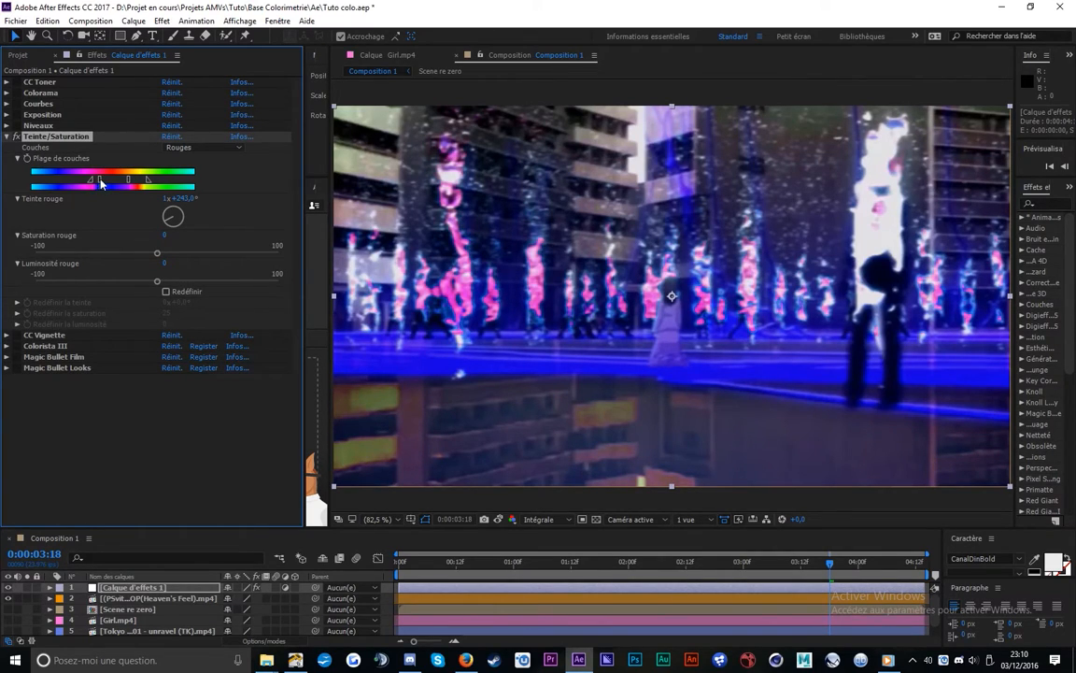
pyautogui.moveTo(90, 180)
pyautogui.mouseDown()
pyautogui.moveTo(48, 186)
pyautogui.moveTo(101, 185)
pyautogui.mouseUp()
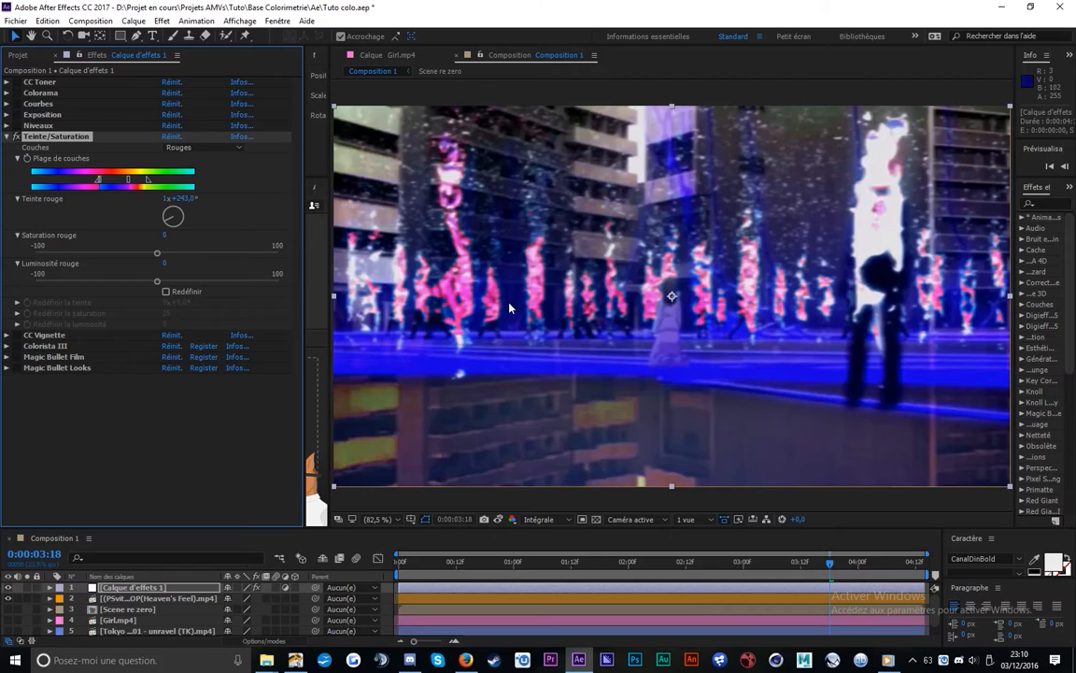
# Try a wider Rouges range with Teinte rouge at 2x+235°, view the Verts range, and reset the Teinte/Saturation effect
pyautogui.moveTo(98, 183); pyautogui.dragTo(153, 226)
pyautogui.click(179, 148)
pyautogui.click(193, 202)
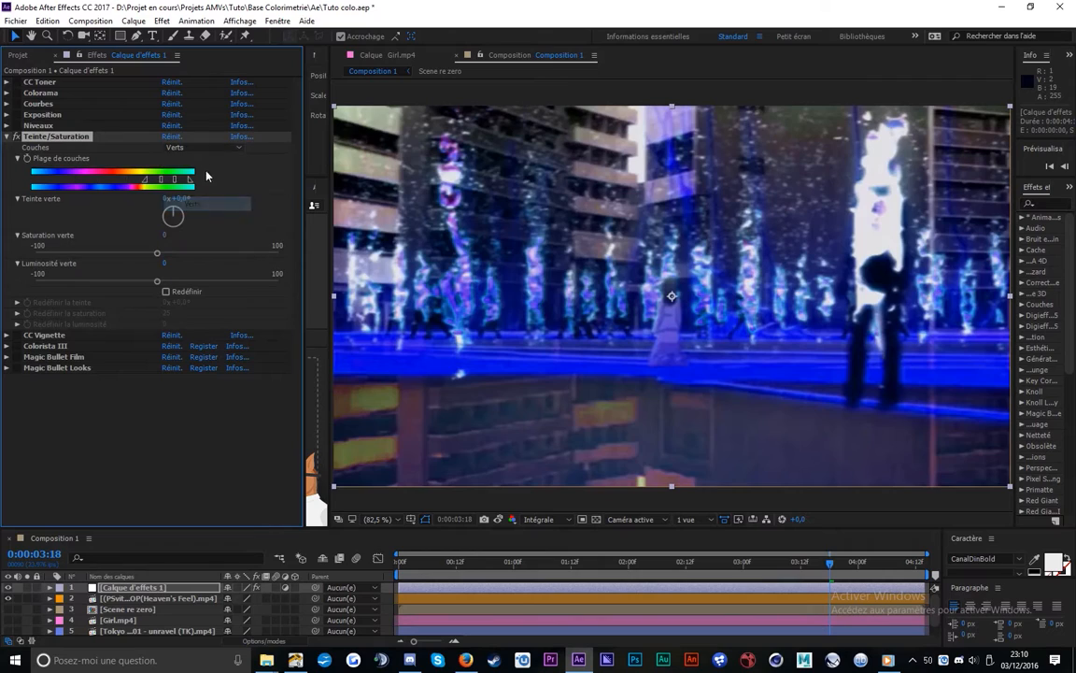
pyautogui.click(214, 150)
pyautogui.click(210, 177)
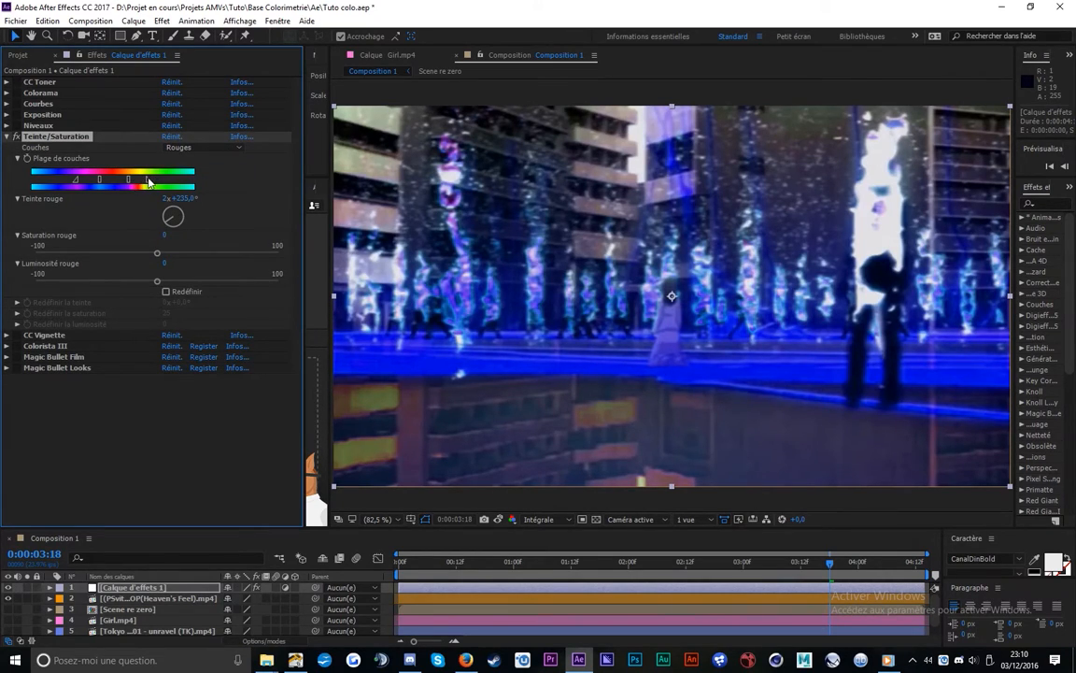
pyautogui.click(171, 136)
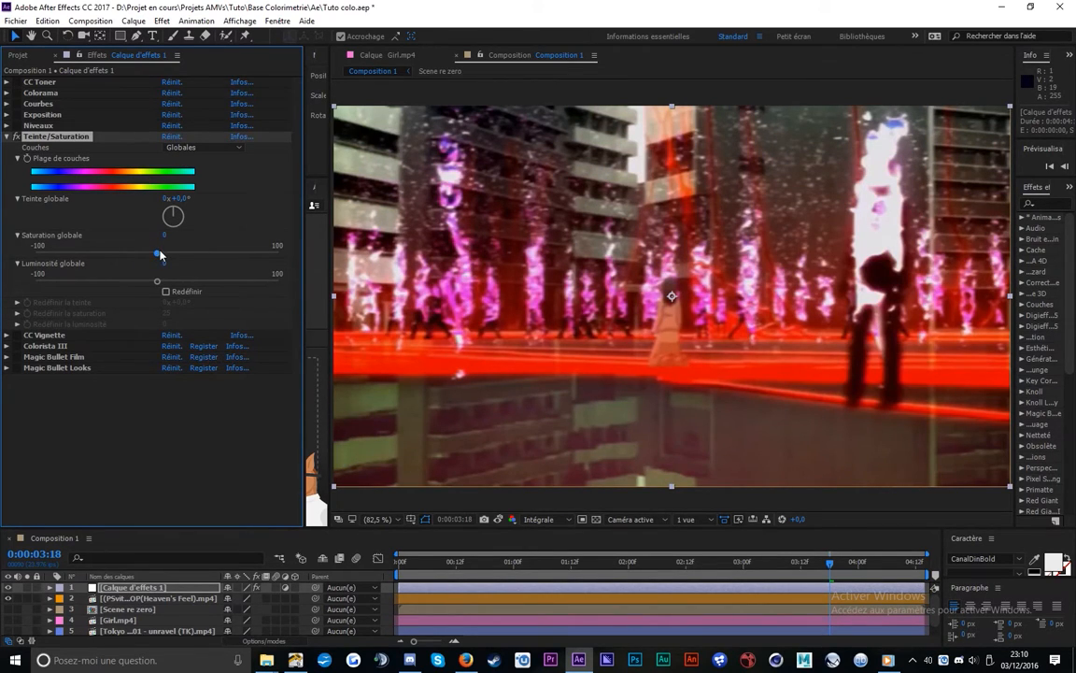
# Try raising Saturation globale to 77 on the Scene re zero clip at 0:00:01:09
pyautogui.moveTo(161, 254); pyautogui.dragTo(271, 248)
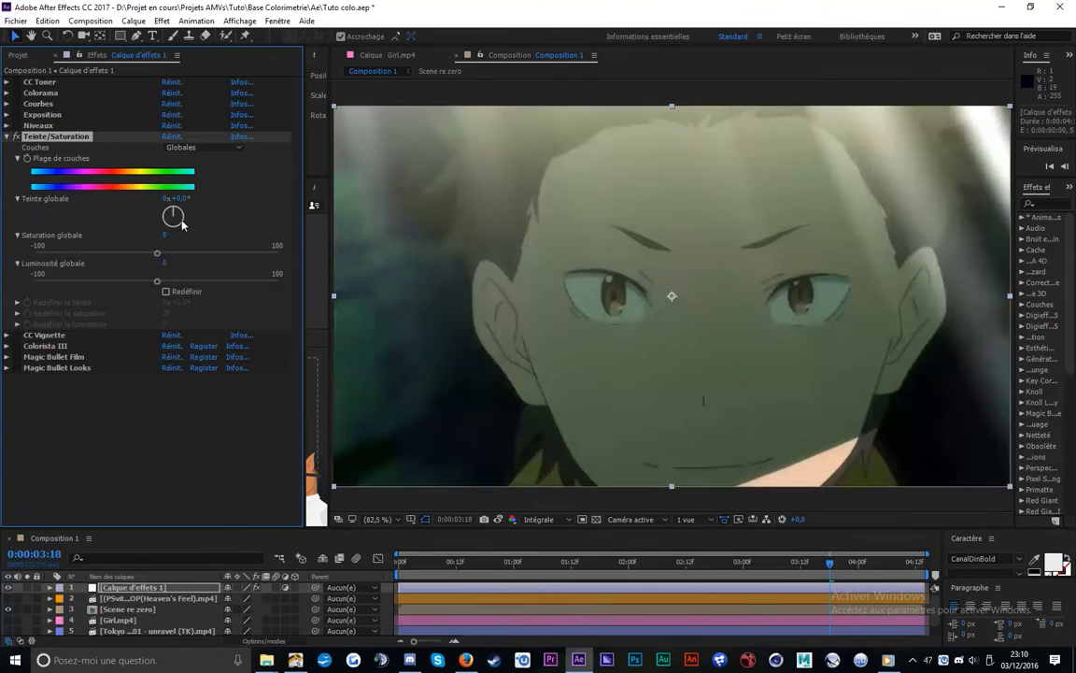
pyautogui.click(556, 561)
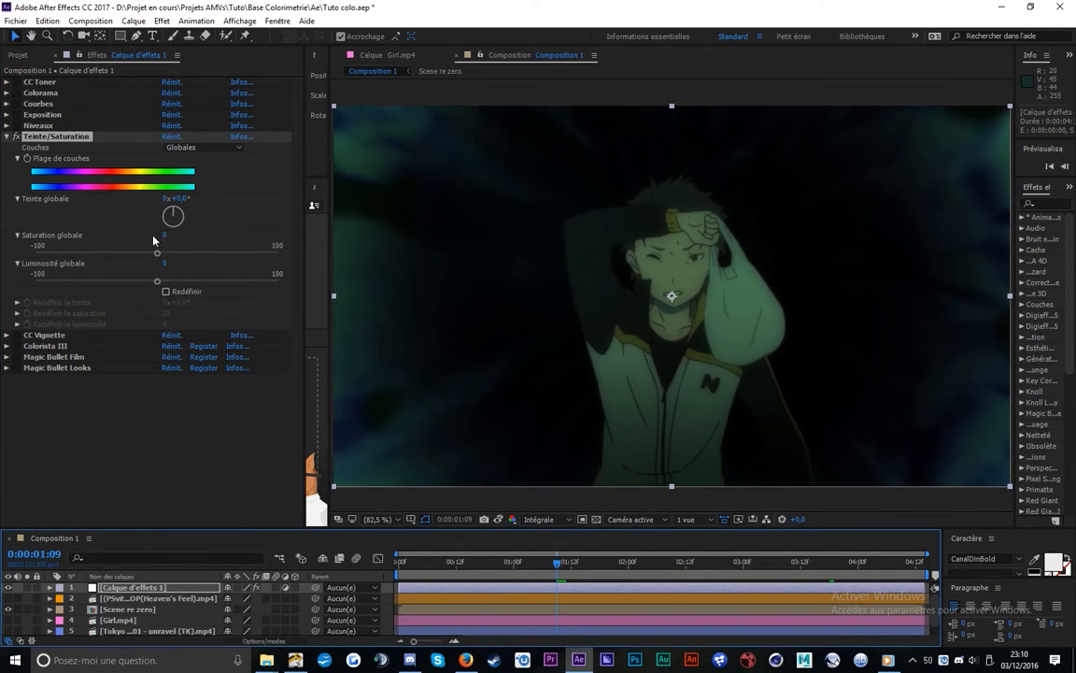
pyautogui.moveTo(157, 254); pyautogui.dragTo(254, 253)
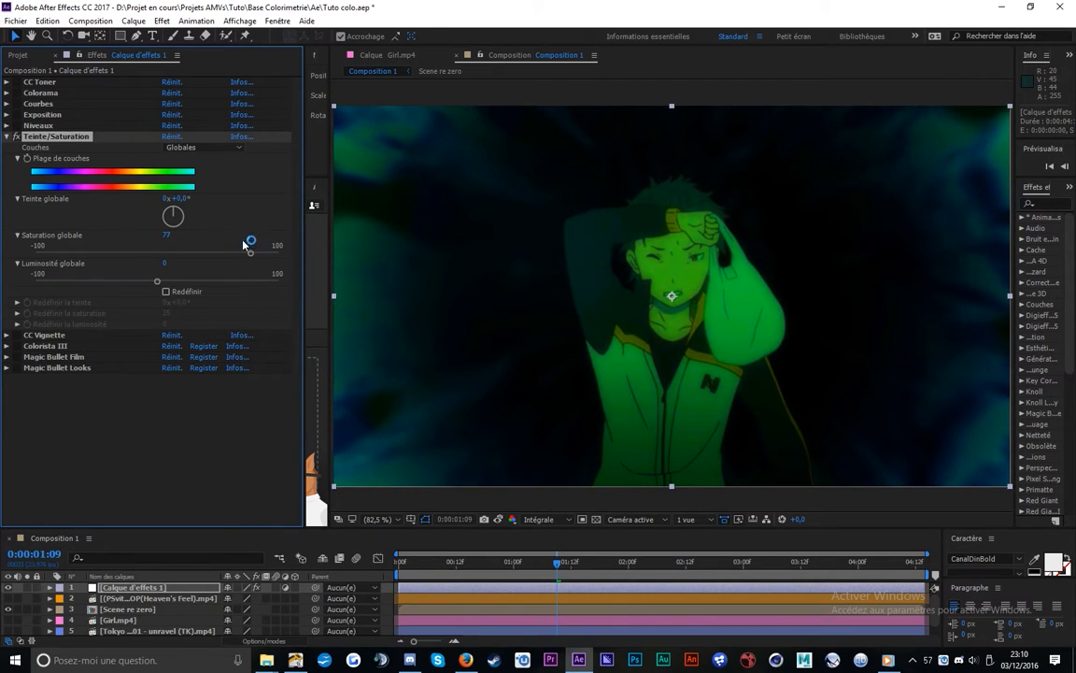
# Switch Couches to Verts, and undo the range and saturation changes
pyautogui.click(199, 146)
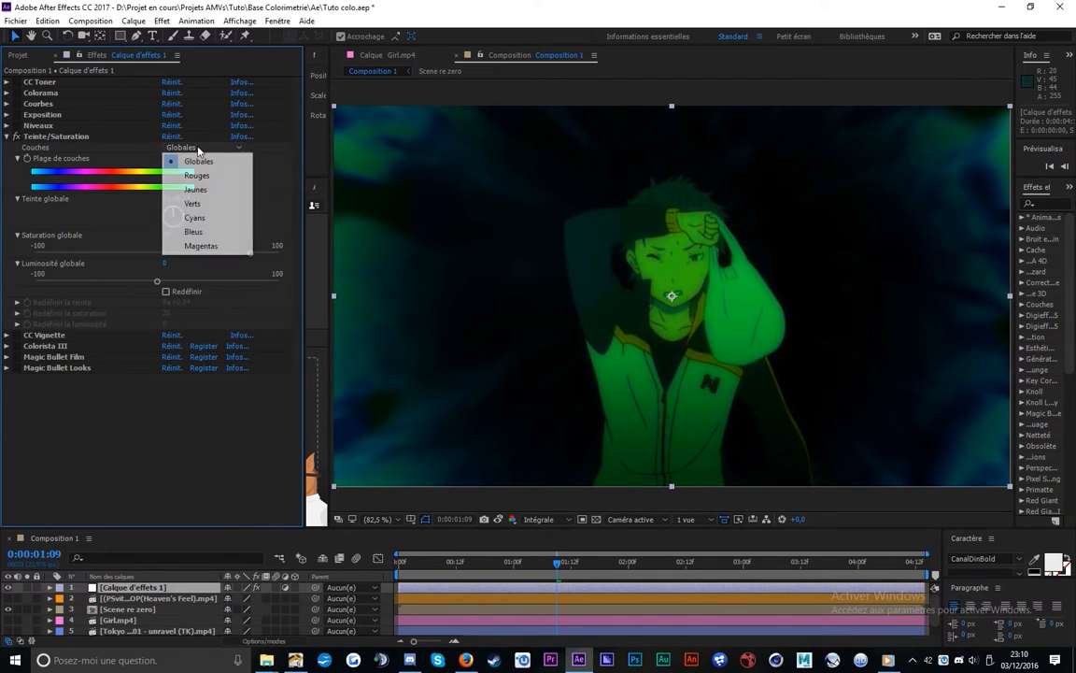
pyautogui.click(214, 204)
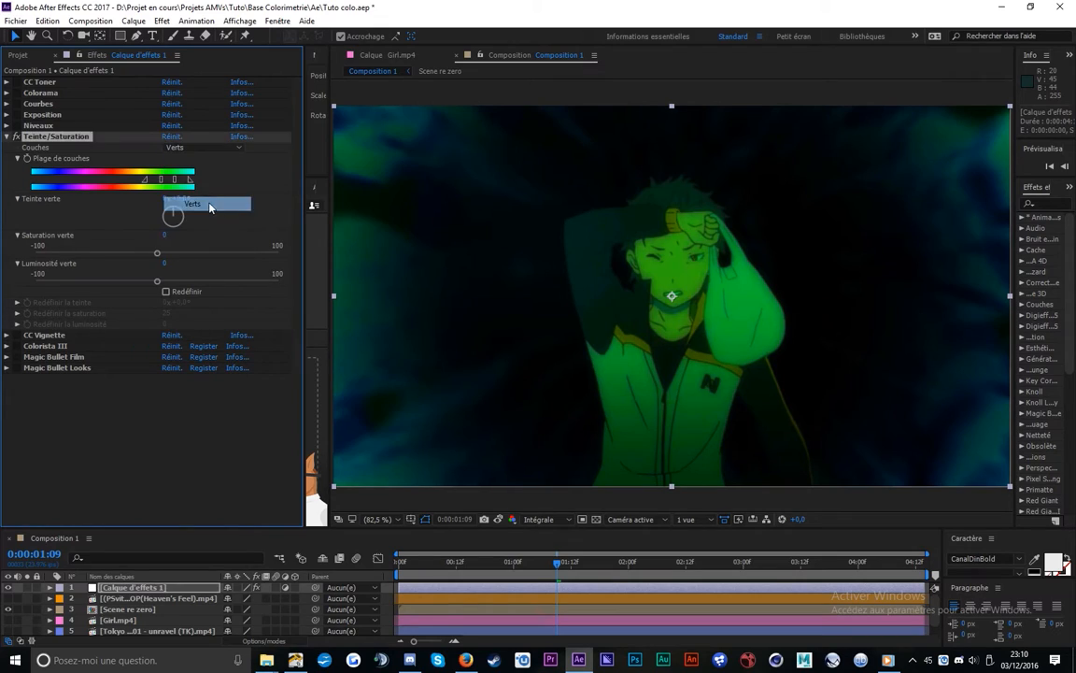
pyautogui.click(197, 146)
pyautogui.click(154, 249)
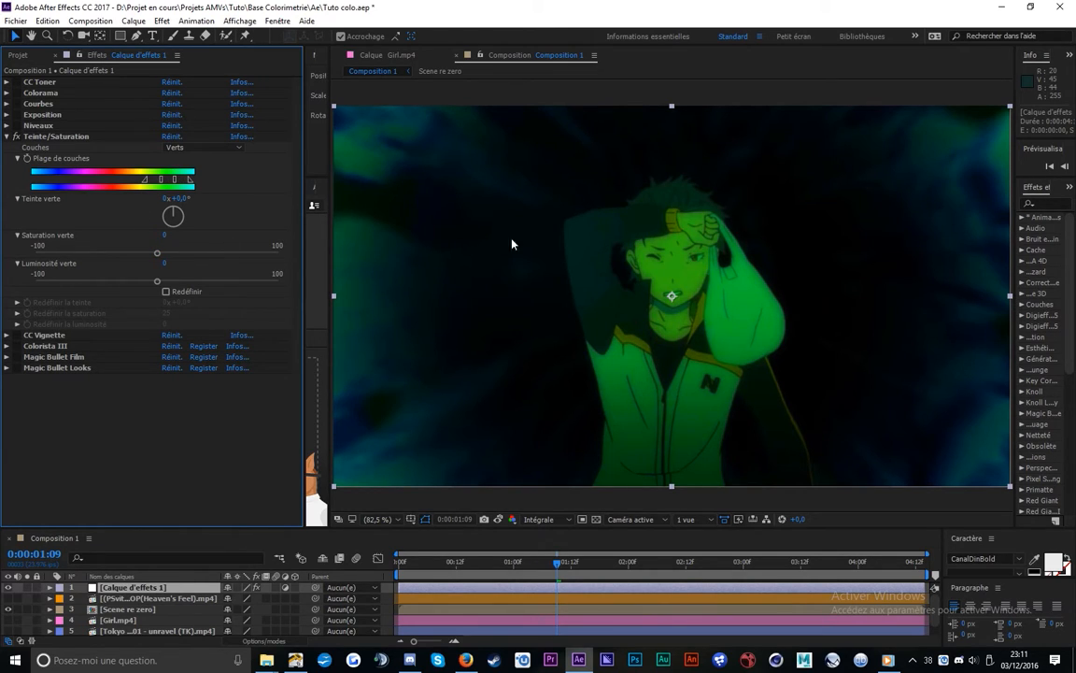
pyautogui.hotkey('ctrl', 'z')
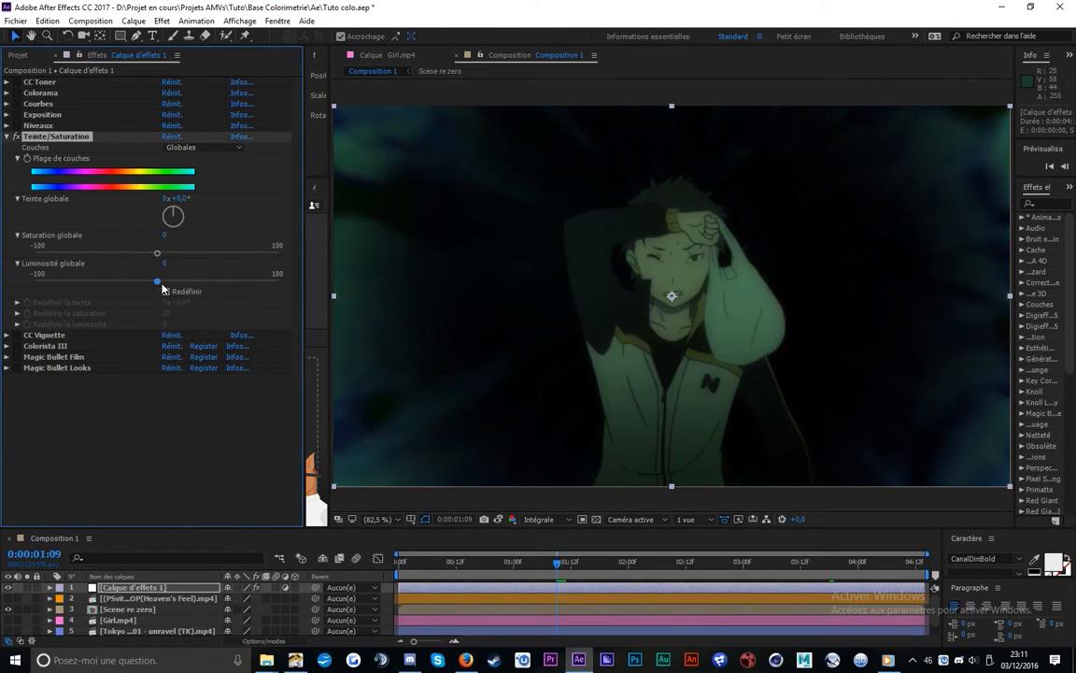
# Try lowering Luminosité globale, then reset and collapse the Teinte/Saturation effect
pyautogui.moveTo(159, 282); pyautogui.dragTo(134, 279)
pyautogui.click(176, 138)
pyautogui.click(8, 137)
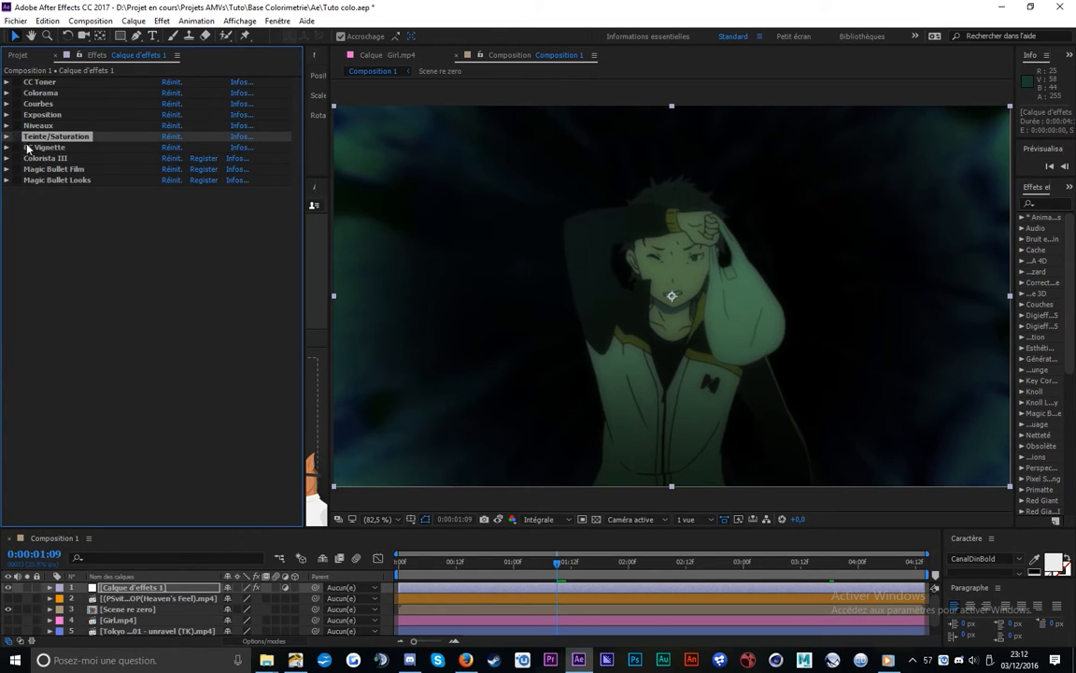
# Show the Girl.mp4 layer instead of Scene re zero, and turn on the CC Vignette effect
pyautogui.click(52, 149)
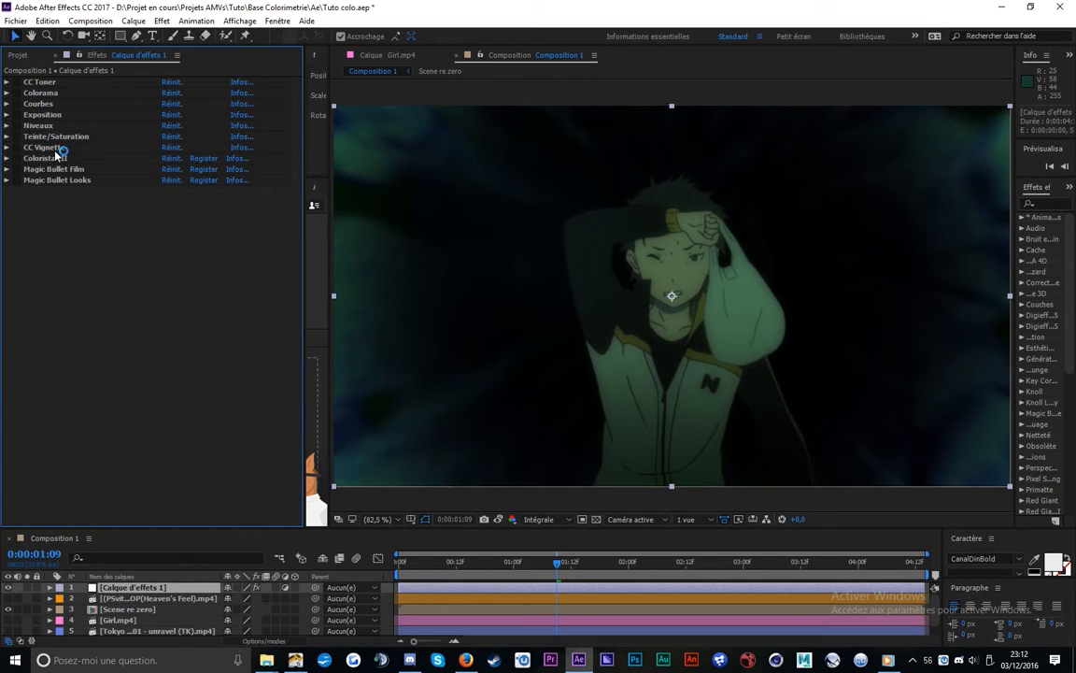
pyautogui.click(59, 214)
pyautogui.click(8, 609)
pyautogui.click(9, 620)
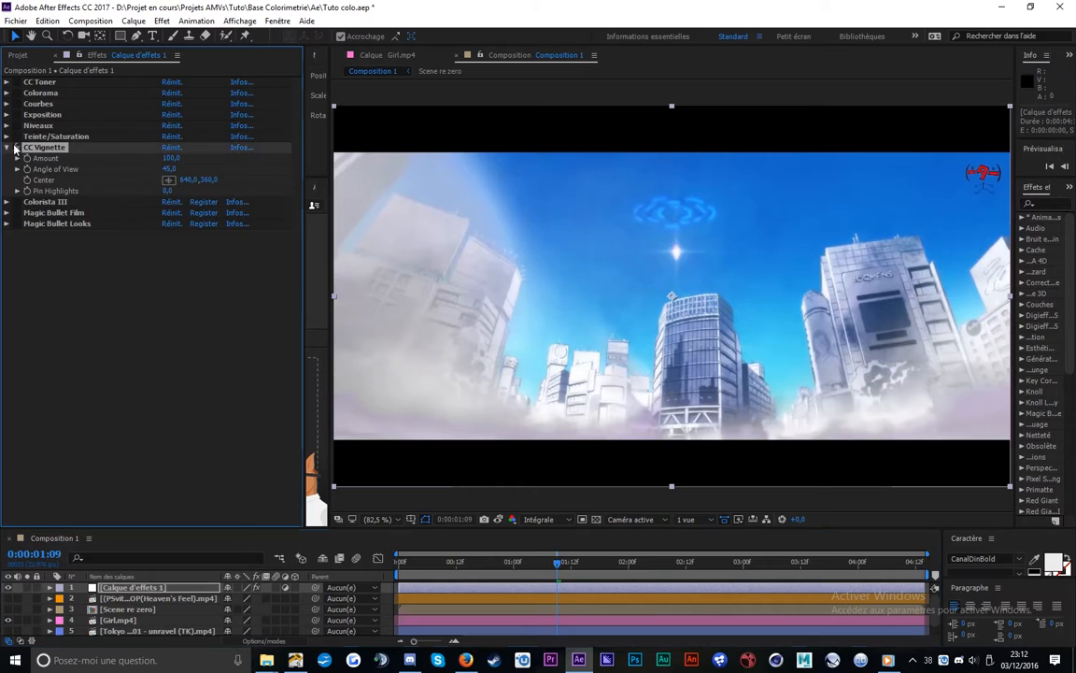
pyautogui.click(16, 148)
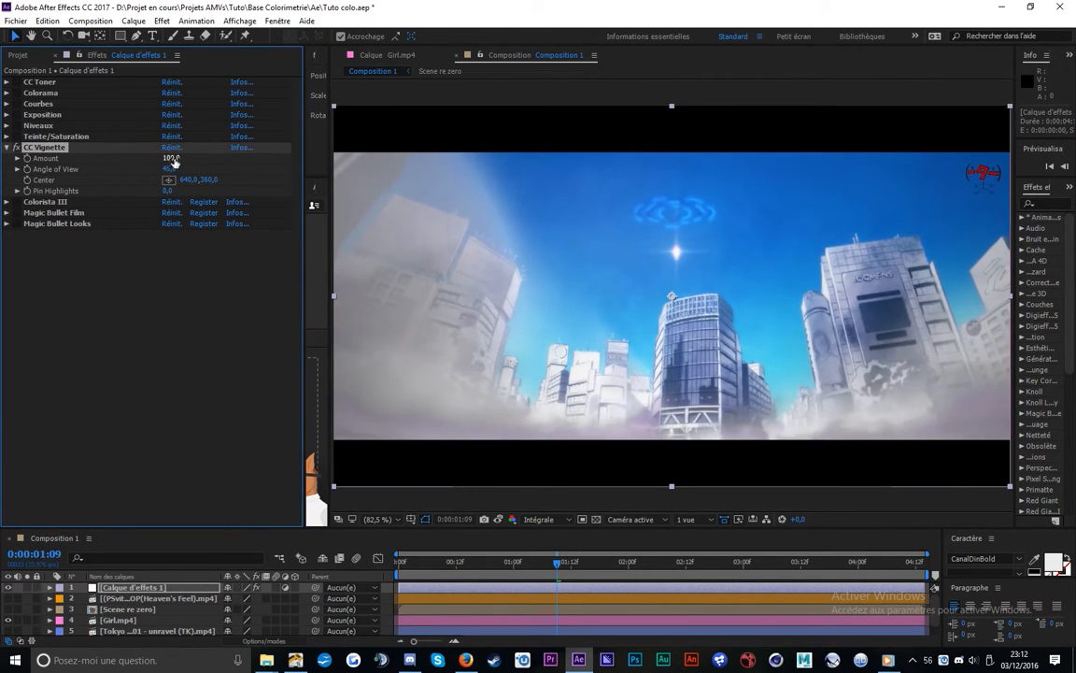
# Try higher CC Vignette Amount values and an Angle of View of 120, and reset the effect
pyautogui.moveTo(174, 159); pyautogui.dragTo(869, 217)
pyautogui.moveTo(169, 174); pyautogui.dragTo(239, 175)
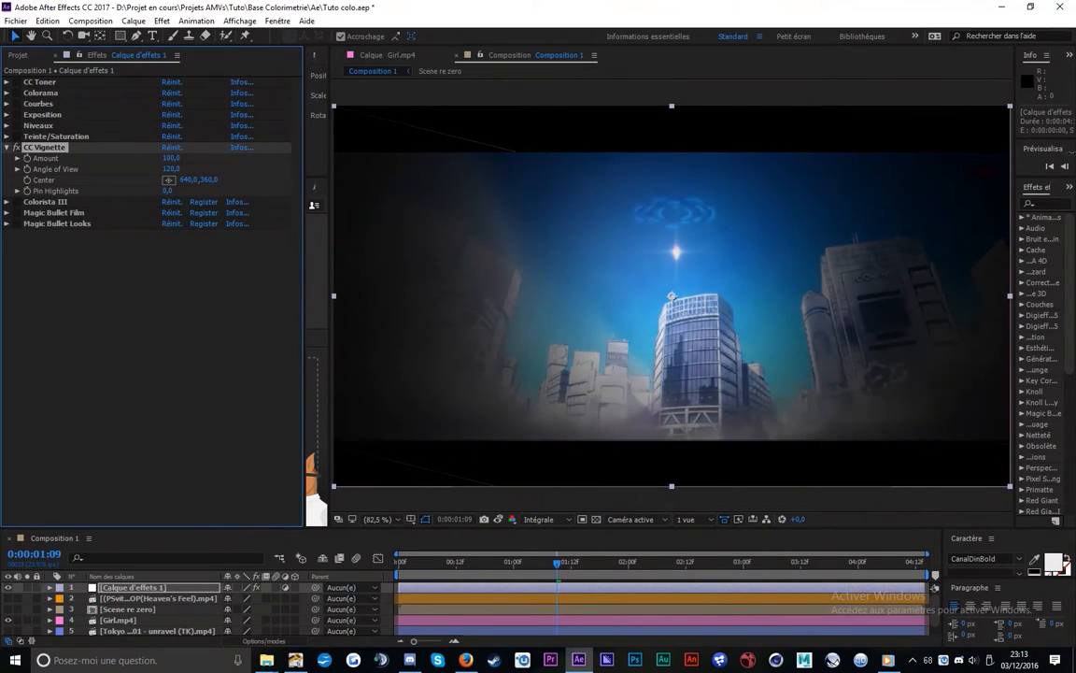
pyautogui.hotkey('ctrl', 'z')
pyautogui.moveTo(172, 159); pyautogui.dragTo(1019, 168)
pyautogui.moveTo(172, 169); pyautogui.dragTo(449, 177)
pyautogui.click(169, 147)
# Try an off-centre CC Vignette with Center 526,1, 358,8, Pin Highlights 42 and Amount 457, and reset the effect
pyautogui.click(171, 181)
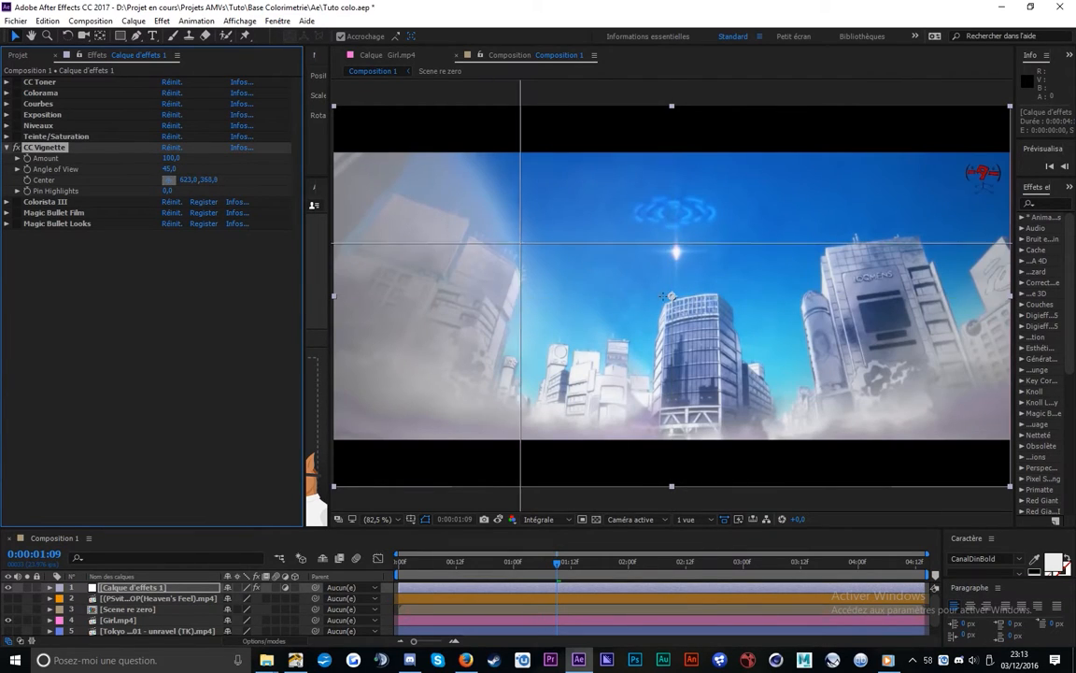
pyautogui.click(453, 244)
pyautogui.moveTo(613, 270); pyautogui.dragTo(611, 295)
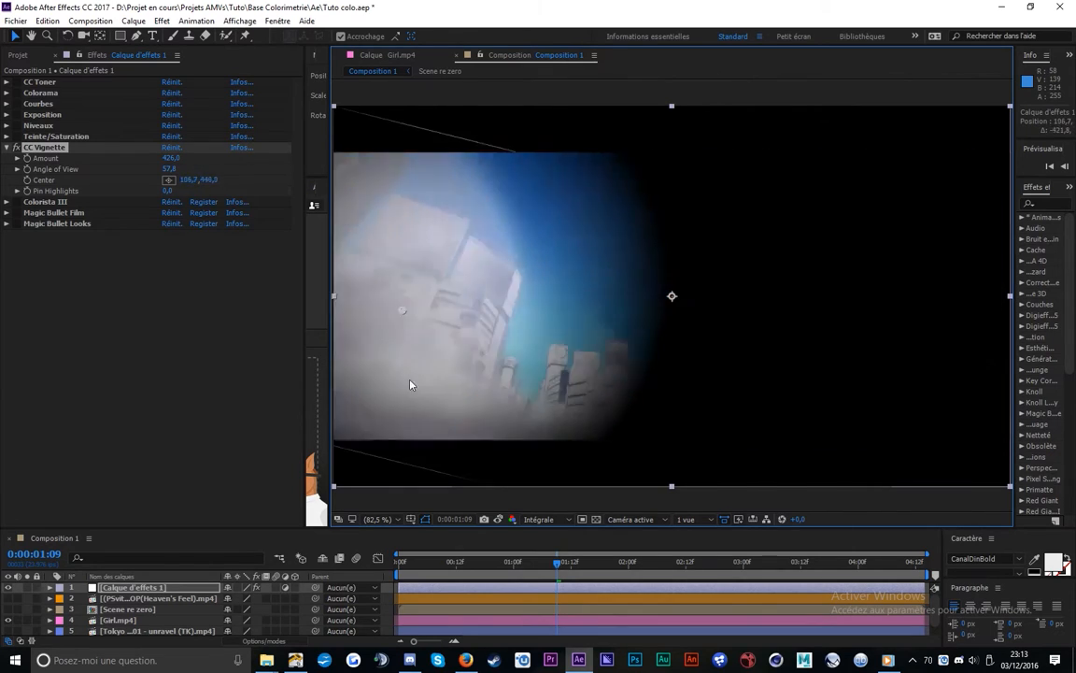
pyautogui.moveTo(168, 192); pyautogui.dragTo(273, 195)
pyautogui.moveTo(171, 158); pyautogui.dragTo(182, 159)
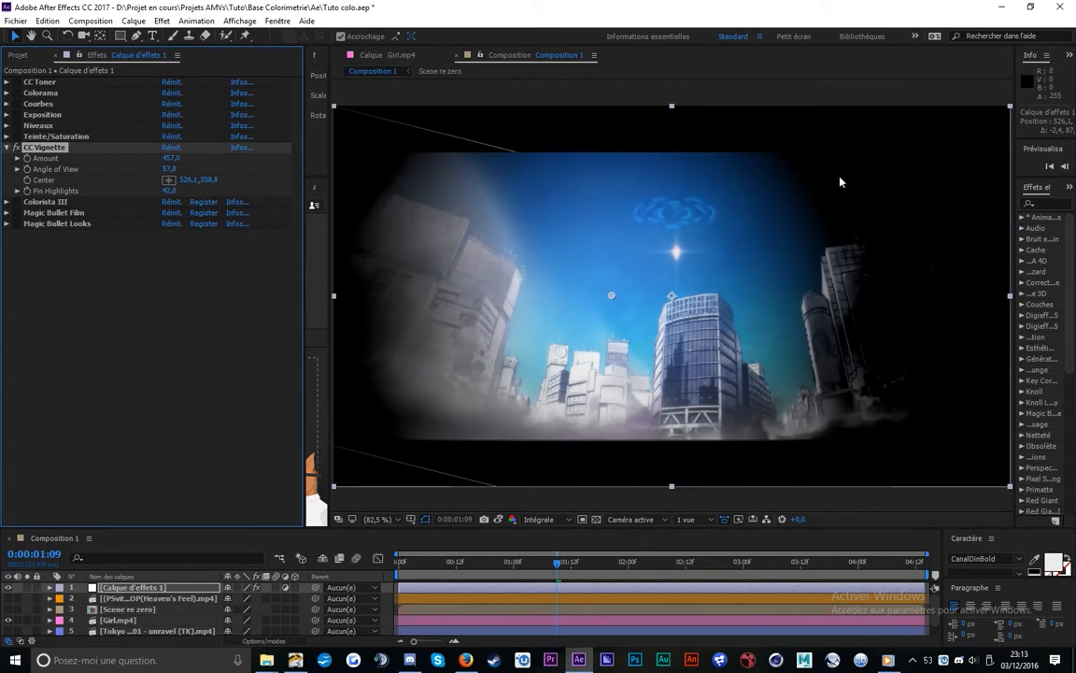
pyautogui.click(171, 148)
# Set CC Vignette's Amount to 361, Angle of View to 50,2 and Pin Highlights to 38
pyautogui.moveTo(192, 158); pyautogui.dragTo(342, 172)
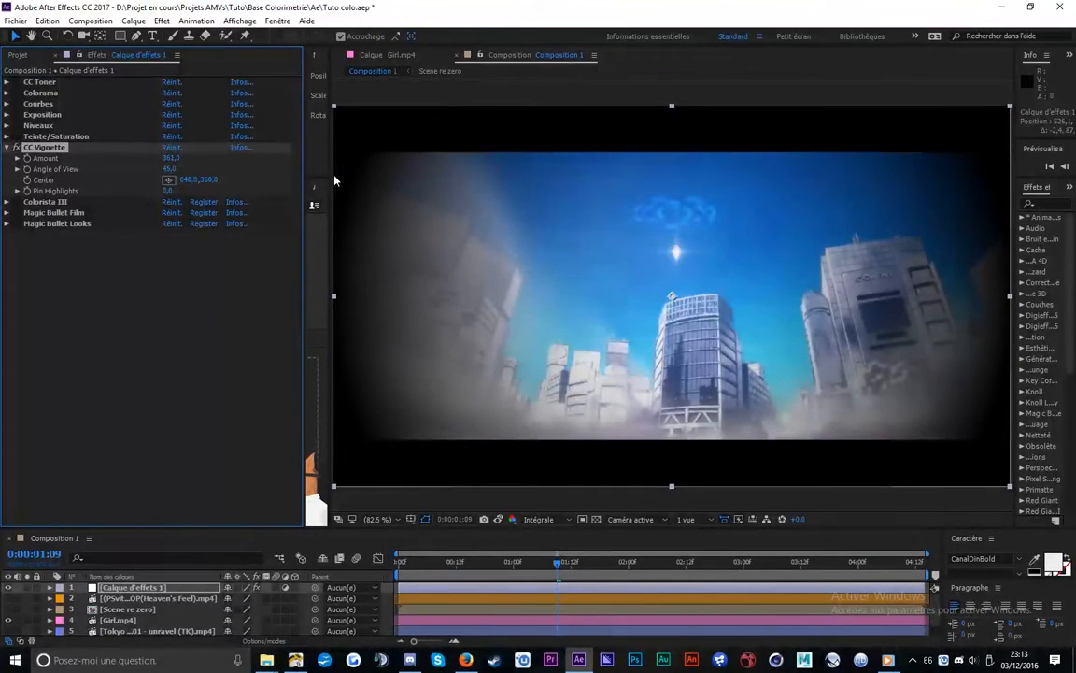
pyautogui.moveTo(179, 169); pyautogui.dragTo(202, 170)
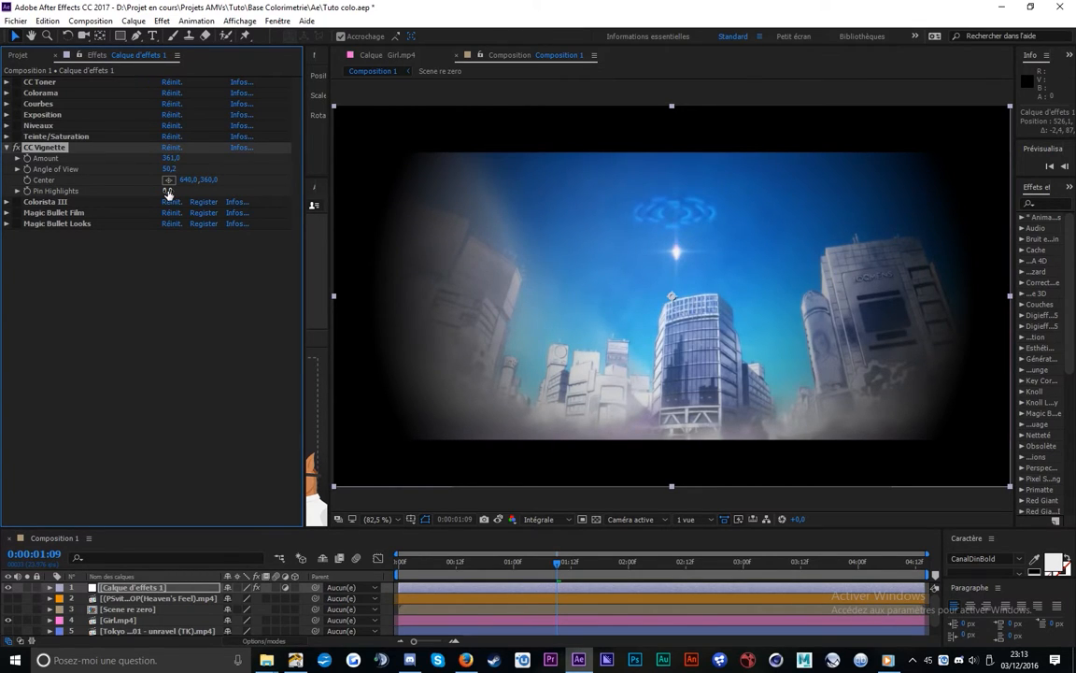
pyautogui.moveTo(168, 191); pyautogui.dragTo(191, 190)
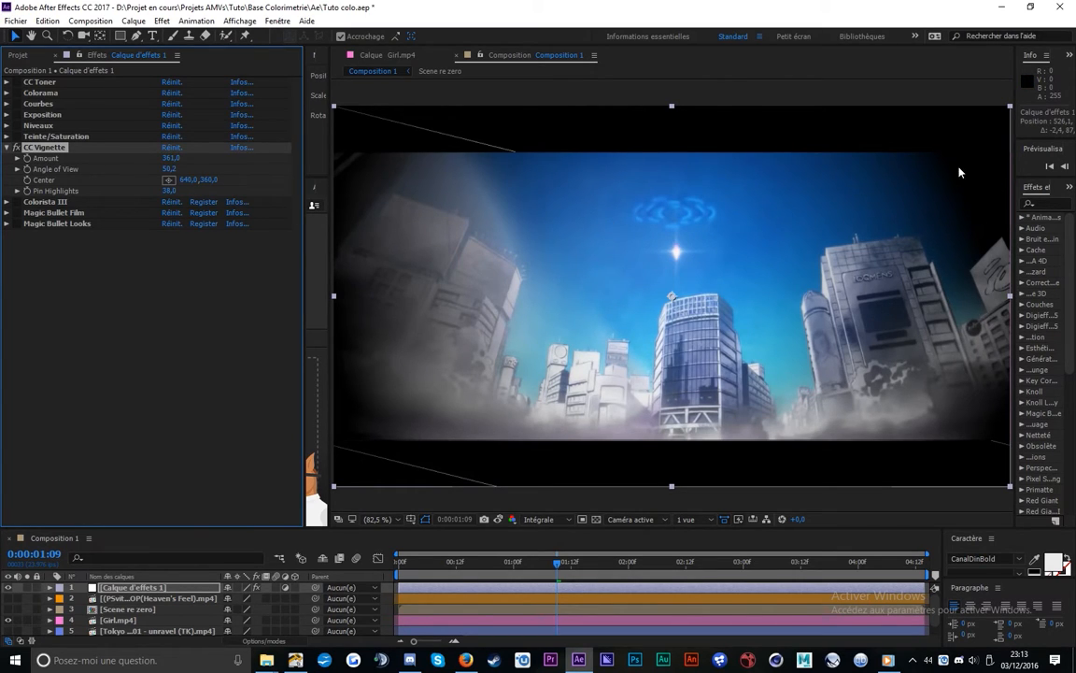
# Compare the vignetted shot with the stored snapshot, and turn off and collapse the CC Vignette effect
pyautogui.click(501, 519)
pyautogui.click(501, 519)
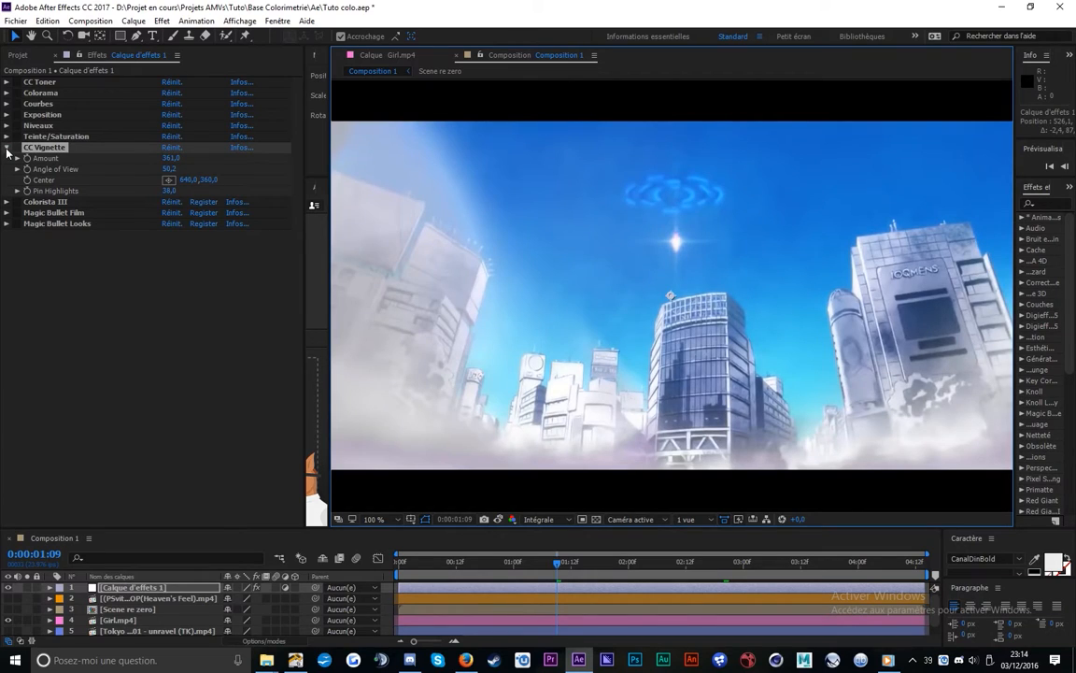
pyautogui.click(7, 147)
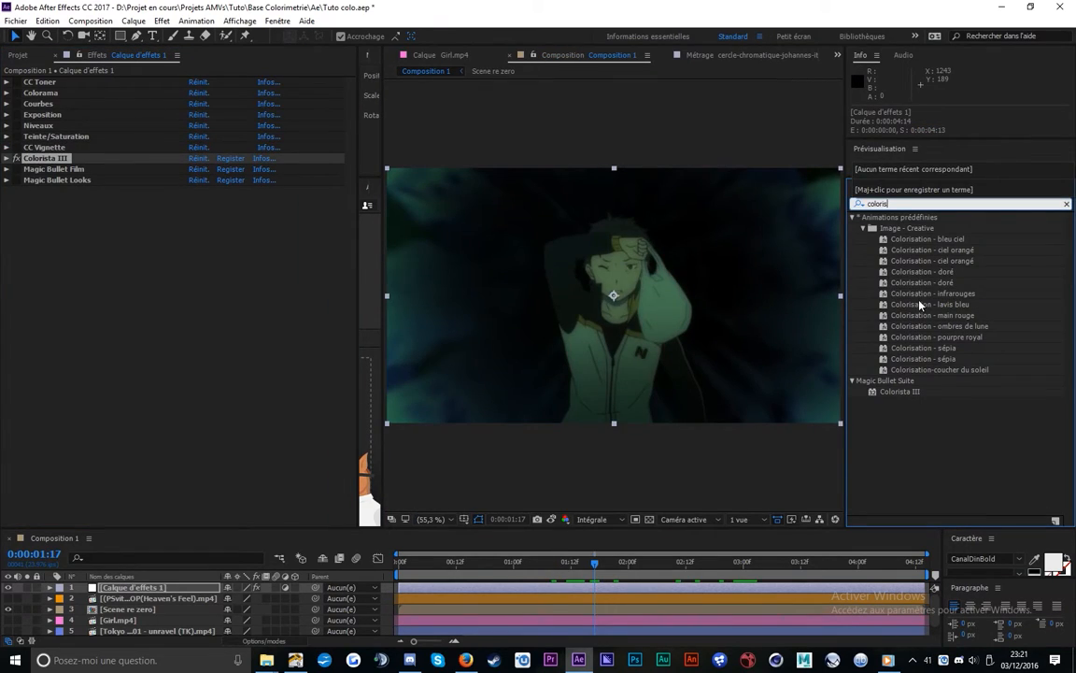
pyautogui.click(57, 193)
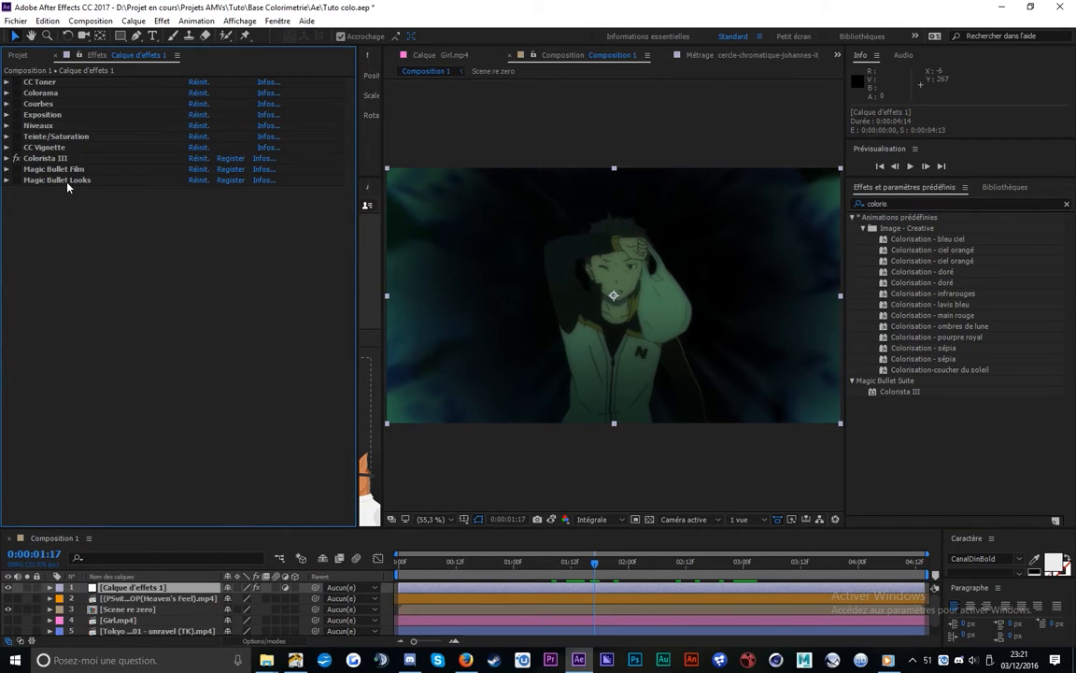
# Look over the Magic Bullet Suite plug-ins in the effects library, from Colorista III to Mojo
pyautogui.click(899, 393)
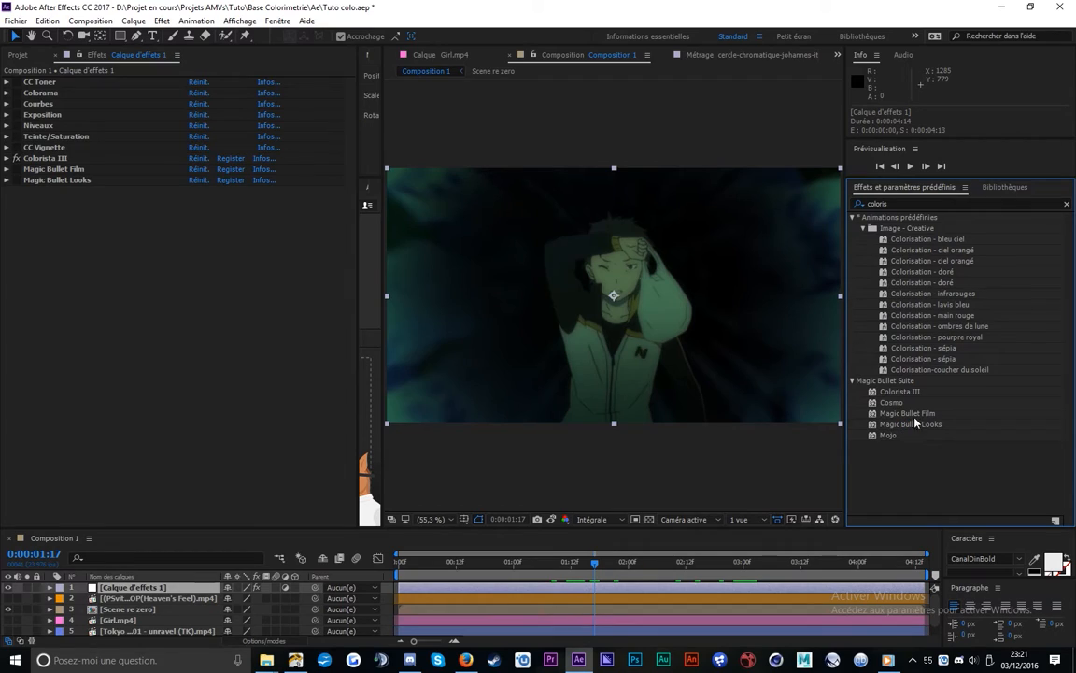
pyautogui.click(892, 436)
pyautogui.click(931, 445)
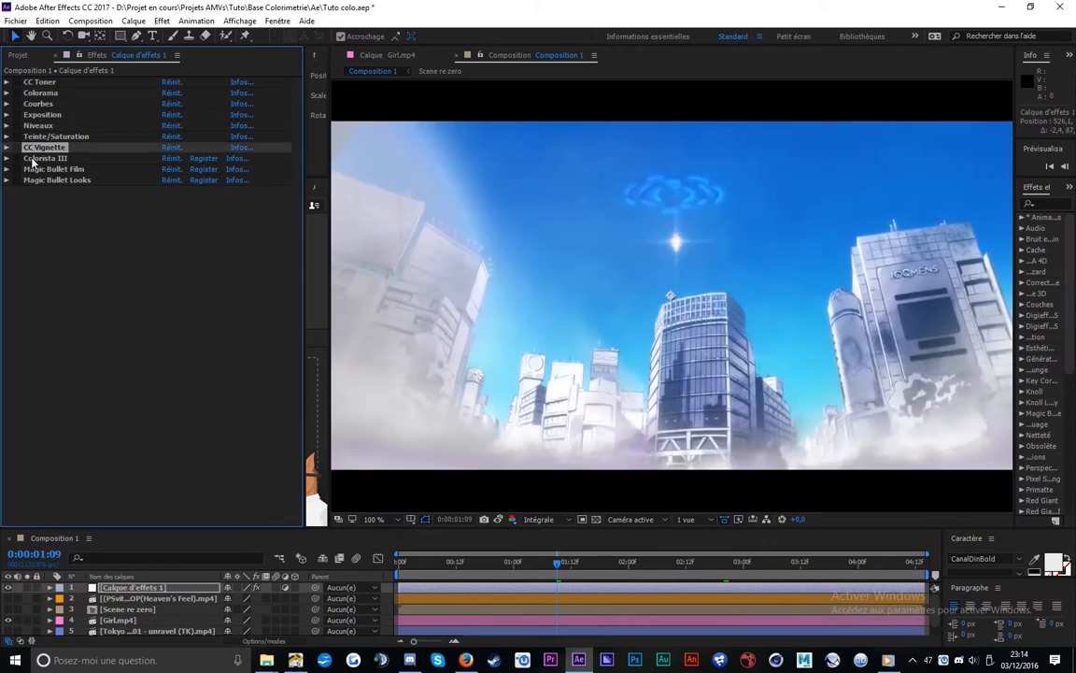
# Expand Colorista III on the adjustment layer, widen the effect controls and look through its parameter sections
pyautogui.click(42, 157)
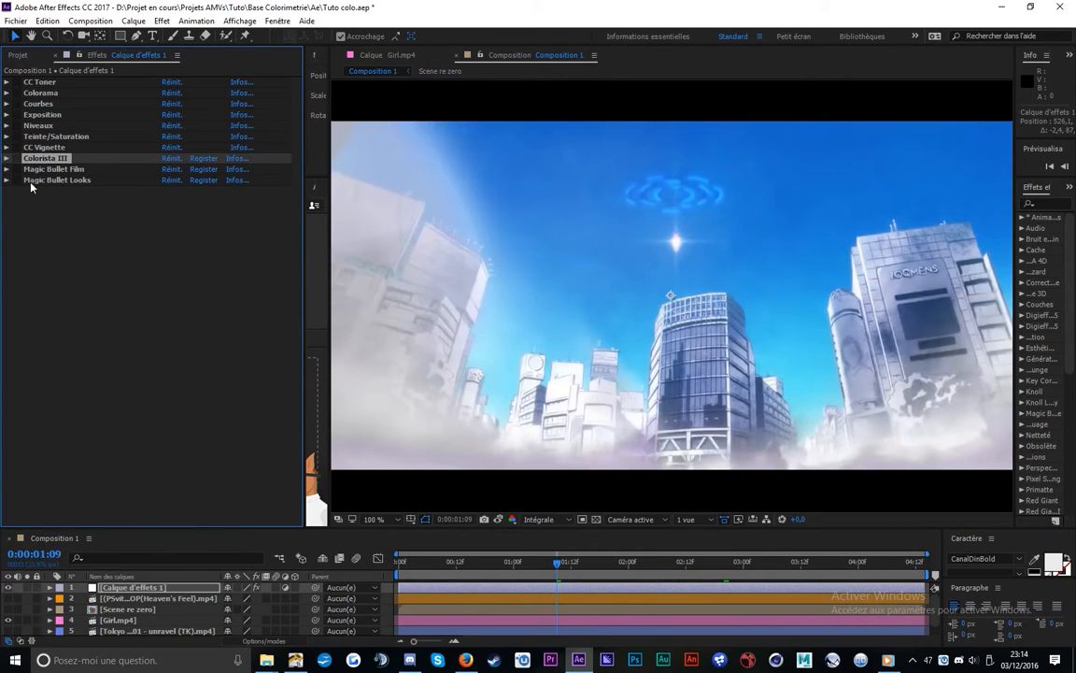
pyautogui.click(7, 159)
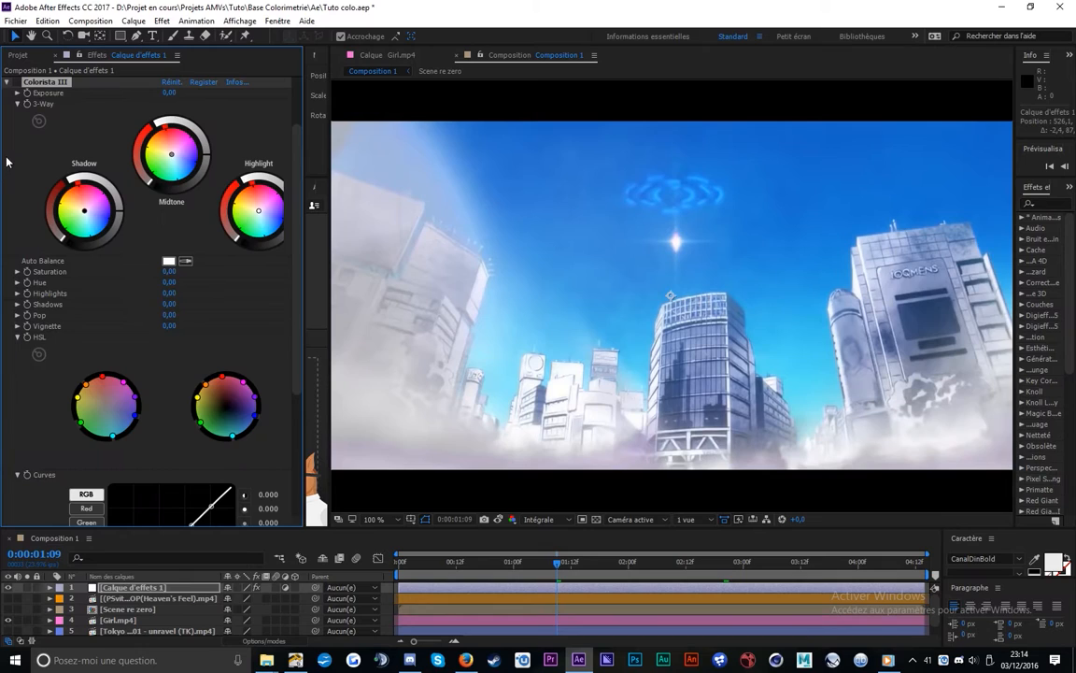
pyautogui.moveTo(308, 235); pyautogui.dragTo(358, 235)
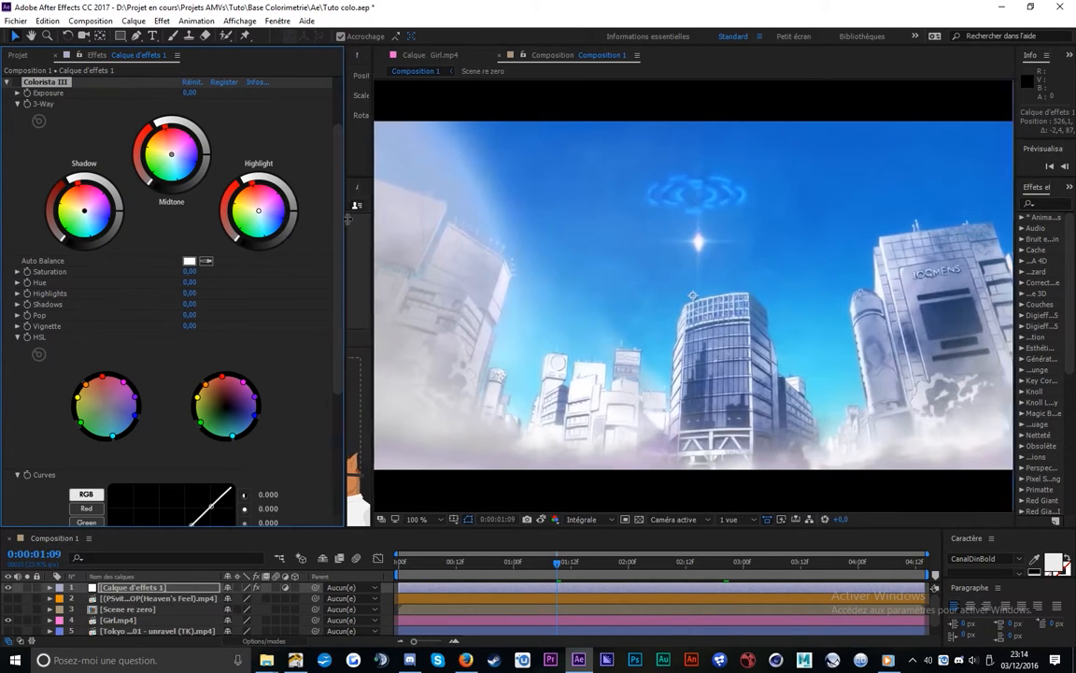
pyautogui.scroll(3, 28, 150)
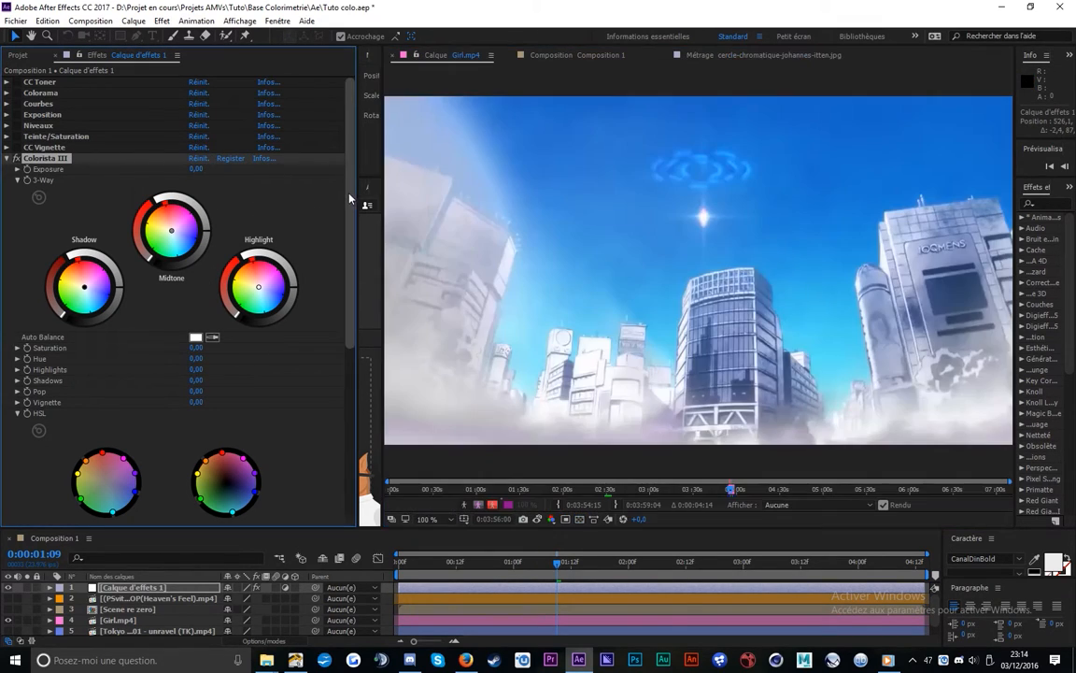
pyautogui.scroll(-1, 347, 209)
pyautogui.scroll(-1, 347, 209)
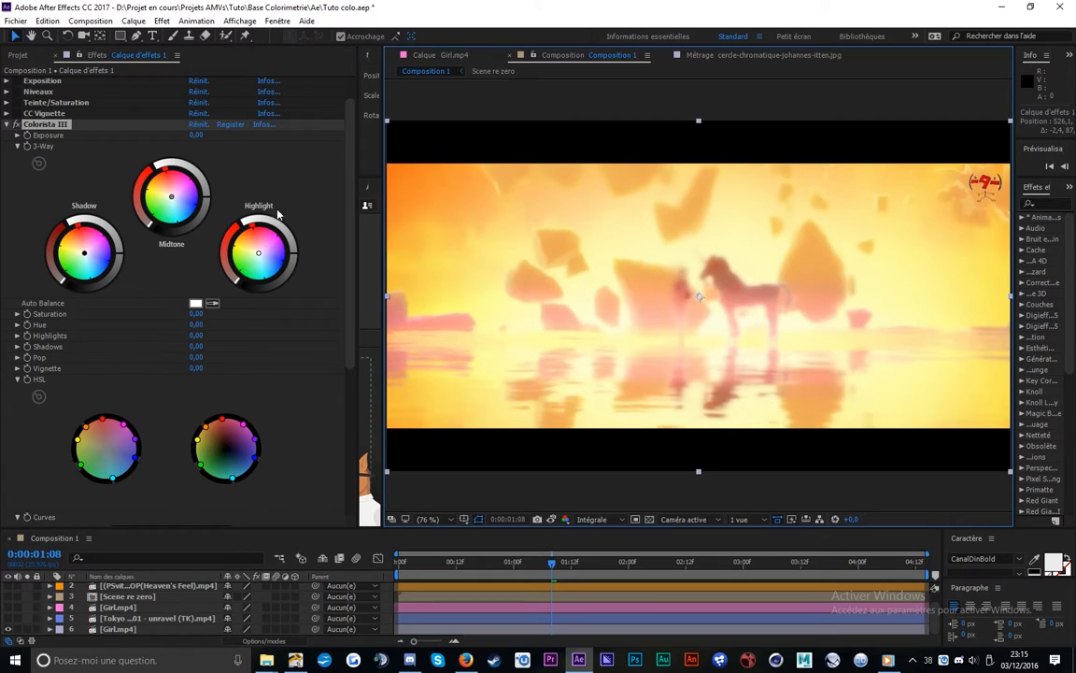
pyautogui.scroll(-3, 316, 182)
pyautogui.scroll(-2, 341, 271)
pyautogui.scroll(5, 341, 281)
pyautogui.scroll(2, 201, 150)
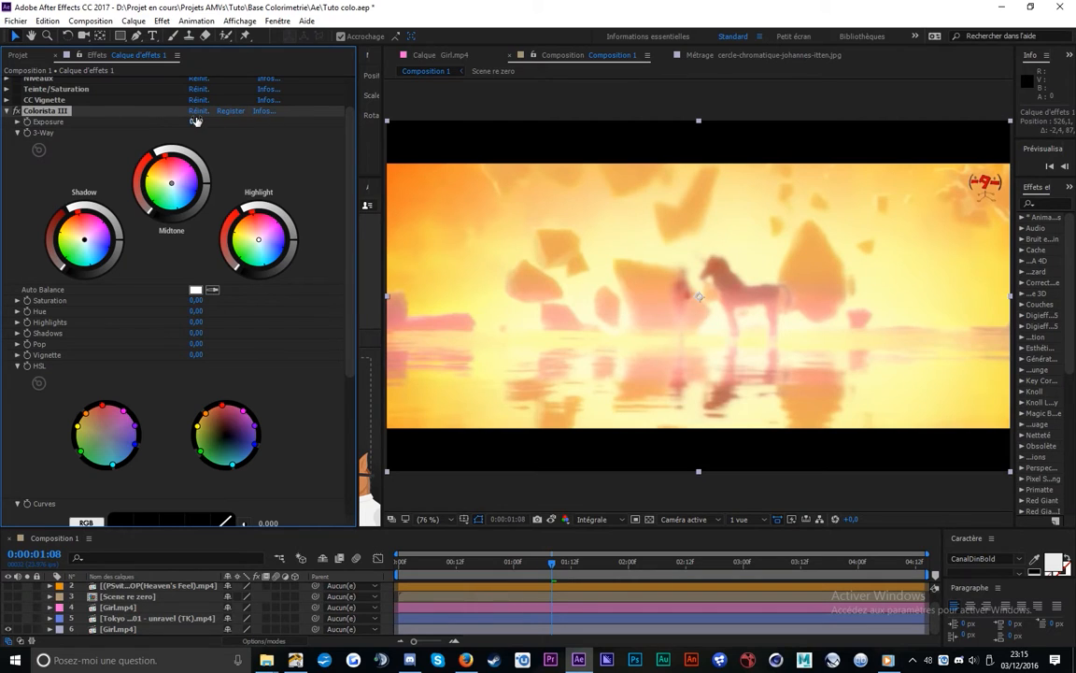
# Try a strong increase of Colorista III's Exposure on the horse shot and reset the effect
pyautogui.moveTo(196, 122); pyautogui.dragTo(311, 129)
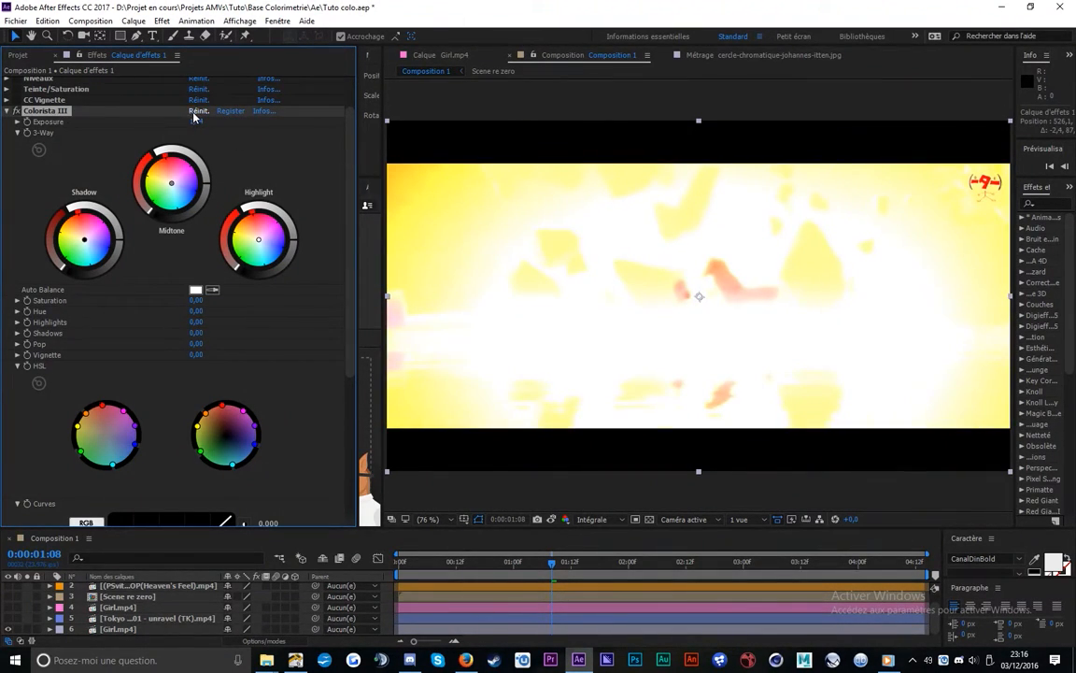
pyautogui.click(197, 112)
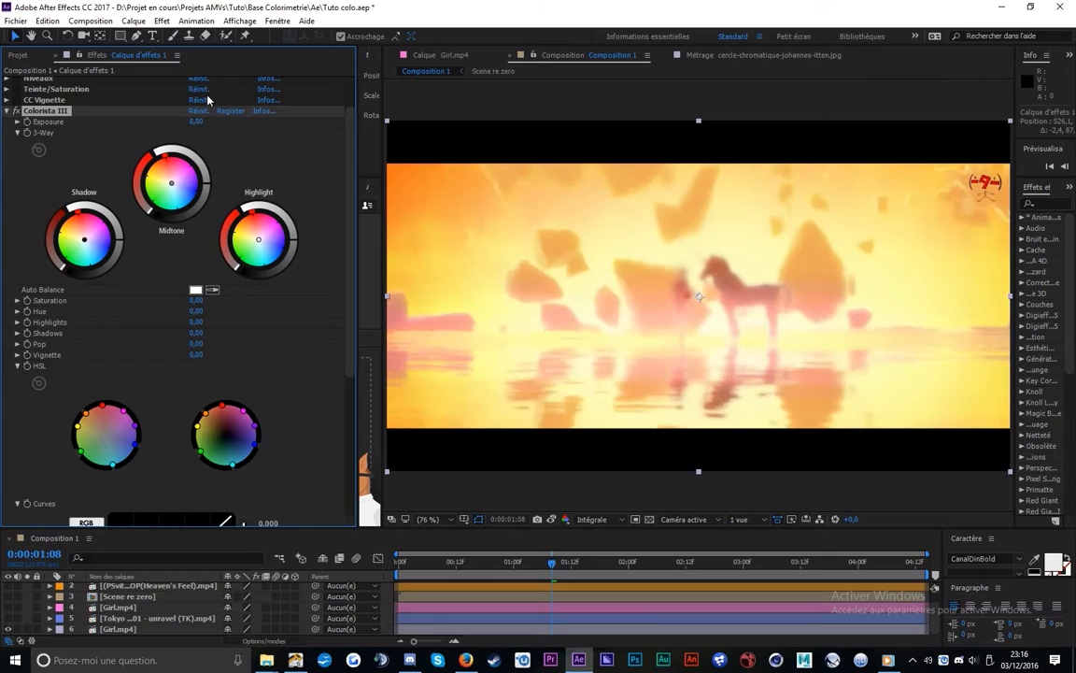
pyautogui.rightClick(59, 125)
pyautogui.click(108, 209)
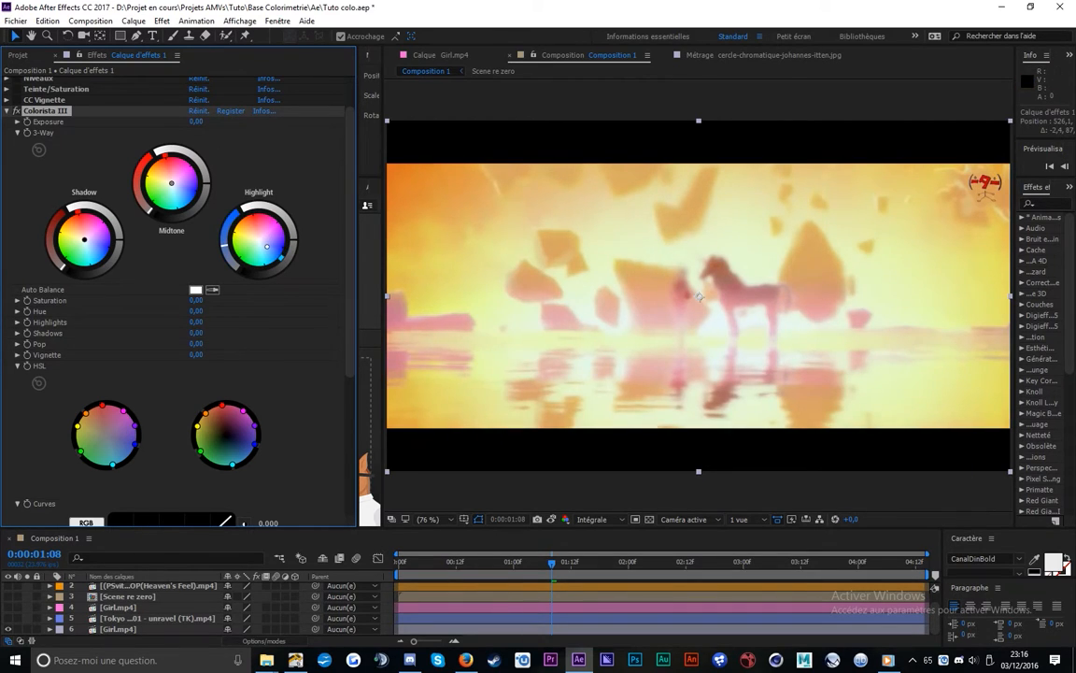
# Try shifting Colorista III's Highlight and Midtone wheels towards blue, and reset the effect
pyautogui.moveTo(261, 239)
pyautogui.mouseDown()
pyautogui.moveTo(257, 254)
pyautogui.moveTo(271, 244)
pyautogui.moveTo(271, 206)
pyautogui.mouseUp()
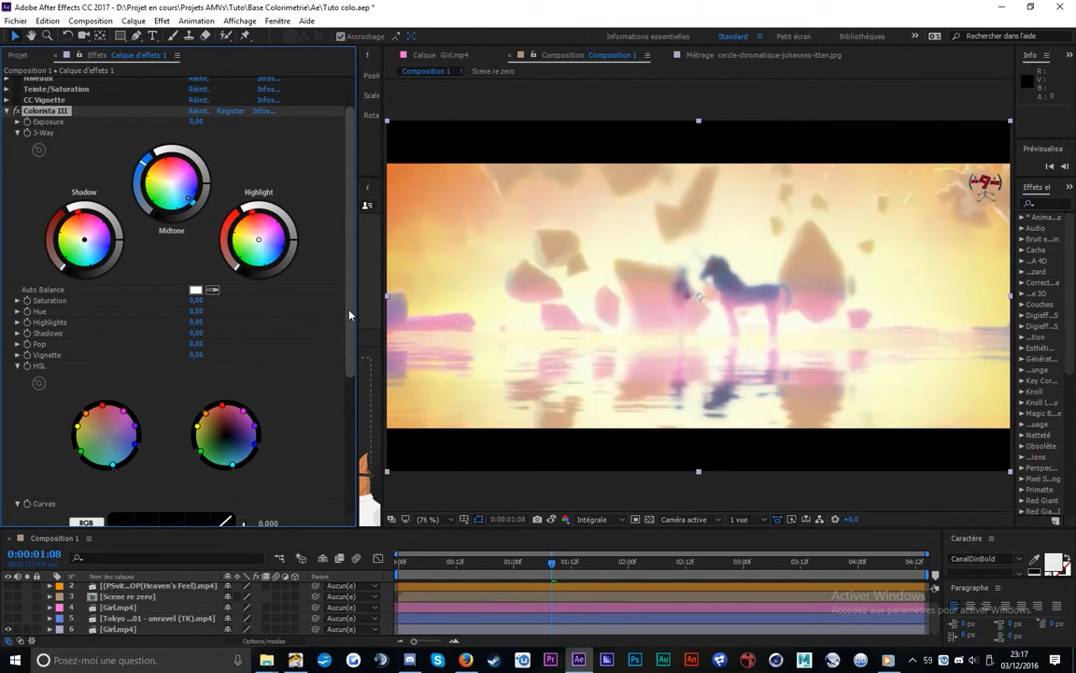
pyautogui.moveTo(187, 198); pyautogui.dragTo(182, 194)
pyautogui.click(198, 111)
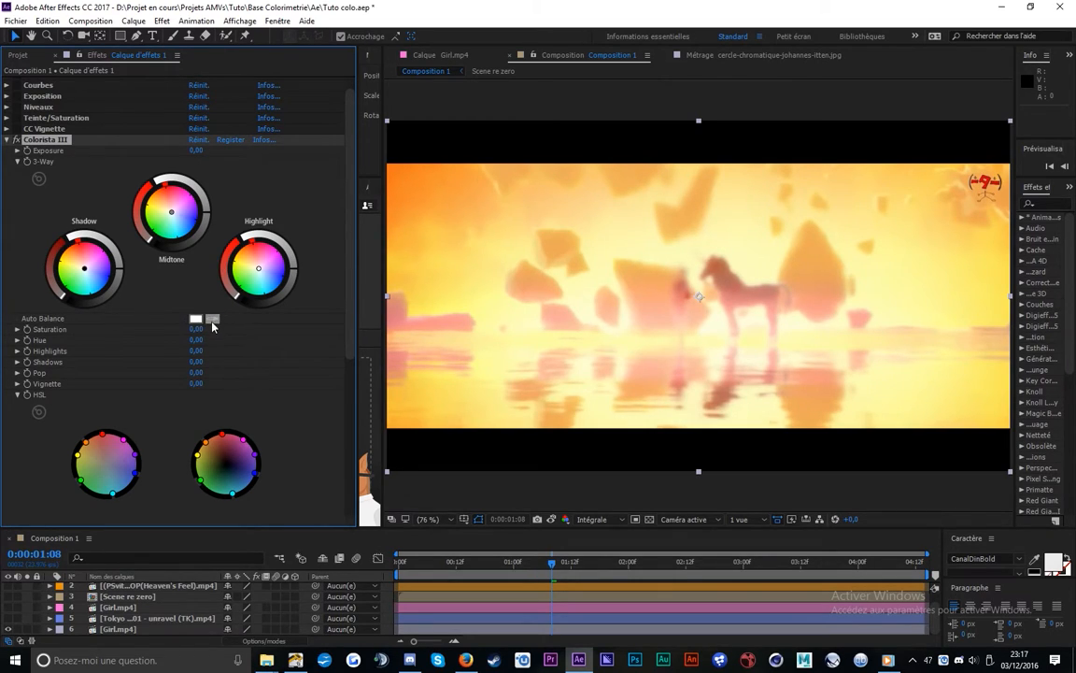
# Try Colorista III's Auto Balance on the Scene re zero shot by sampling the character's pale sleeve, and compare it with the stored snapshot
pyautogui.click(213, 321)
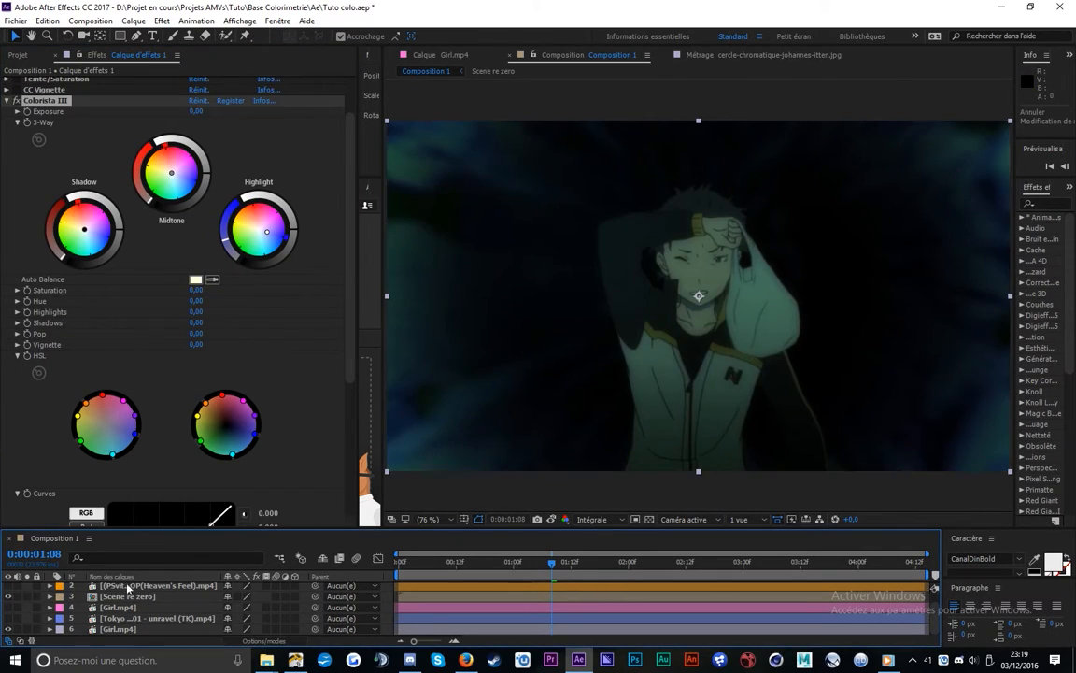
pyautogui.click(128, 596)
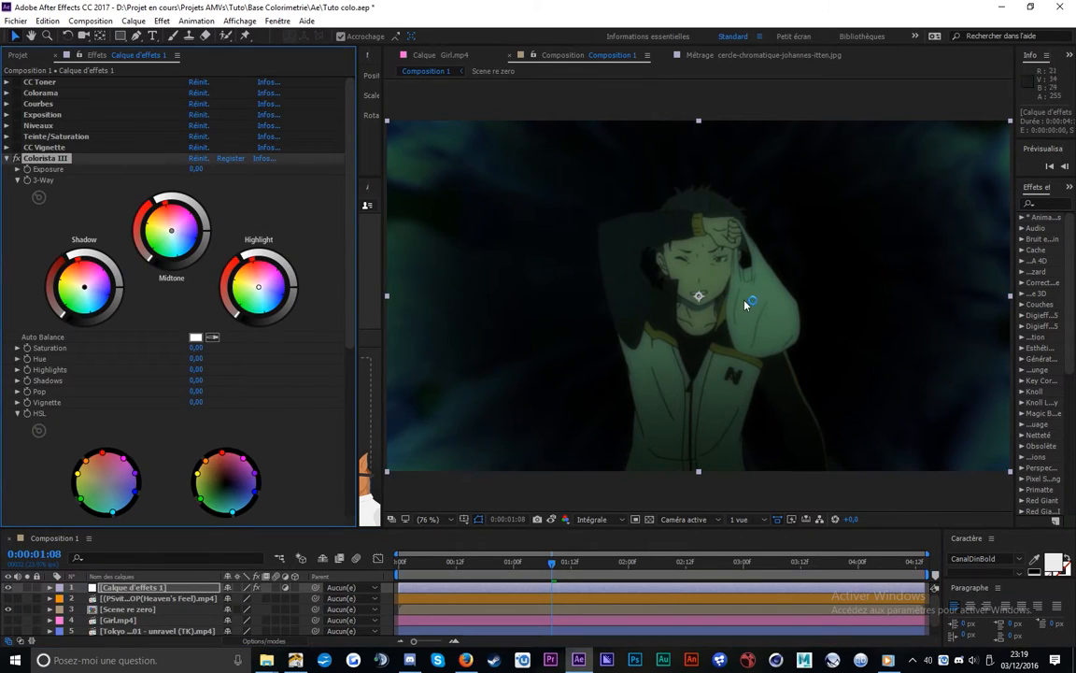
pyautogui.click(213, 338)
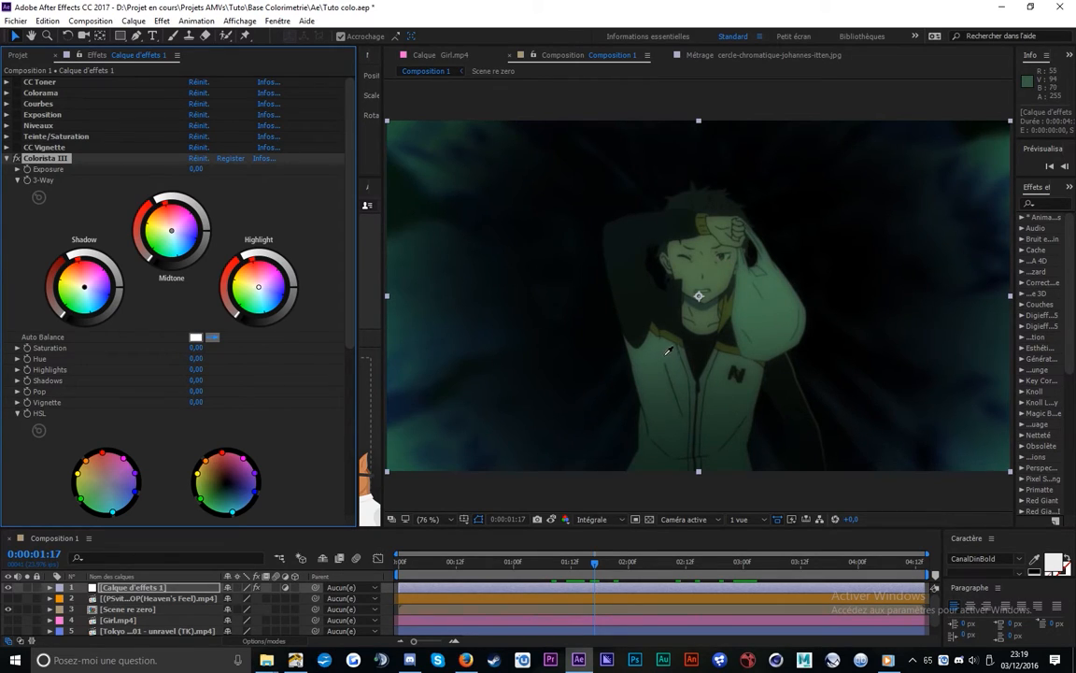
pyautogui.click(751, 283)
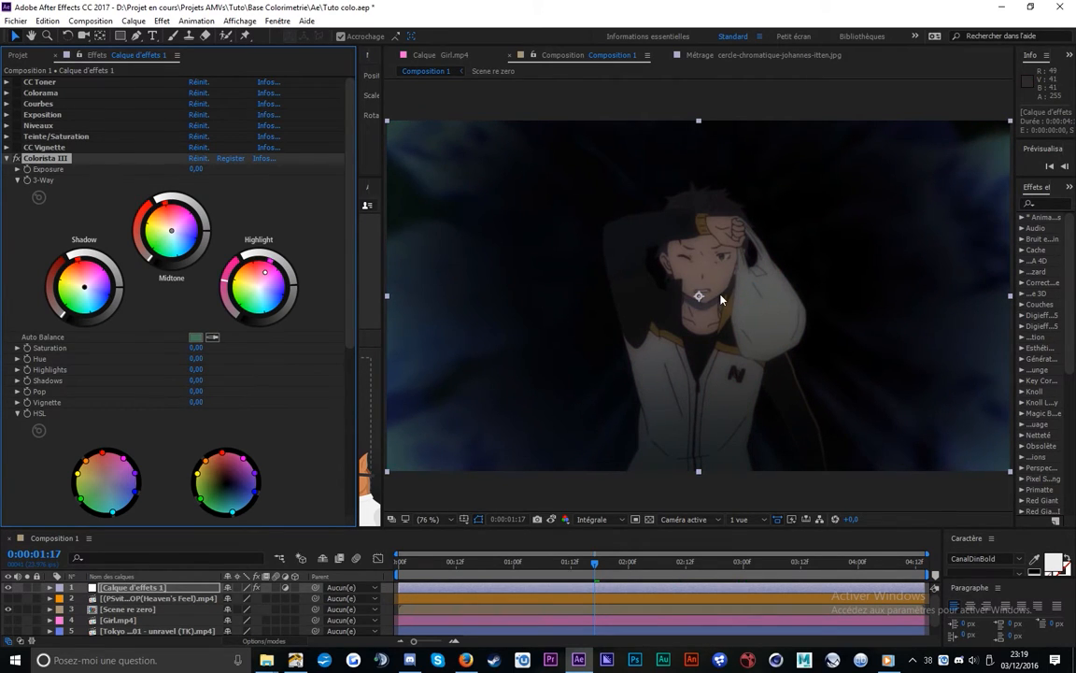
pyautogui.click(552, 519)
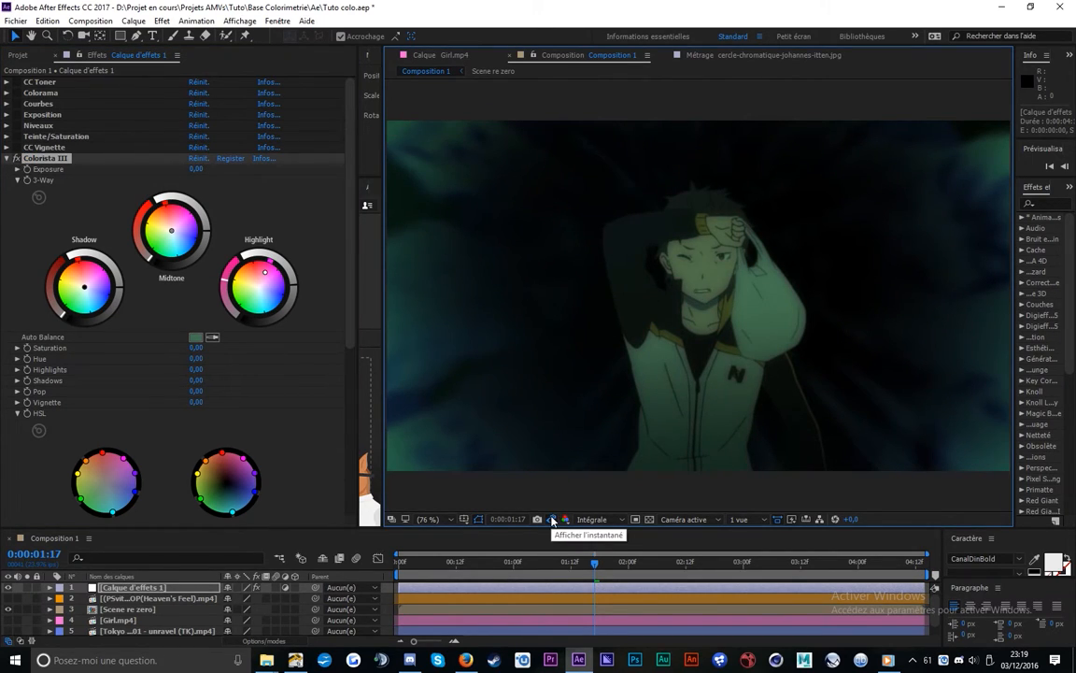
pyautogui.moveTo(552, 519); pyautogui.dragTo(552, 520)
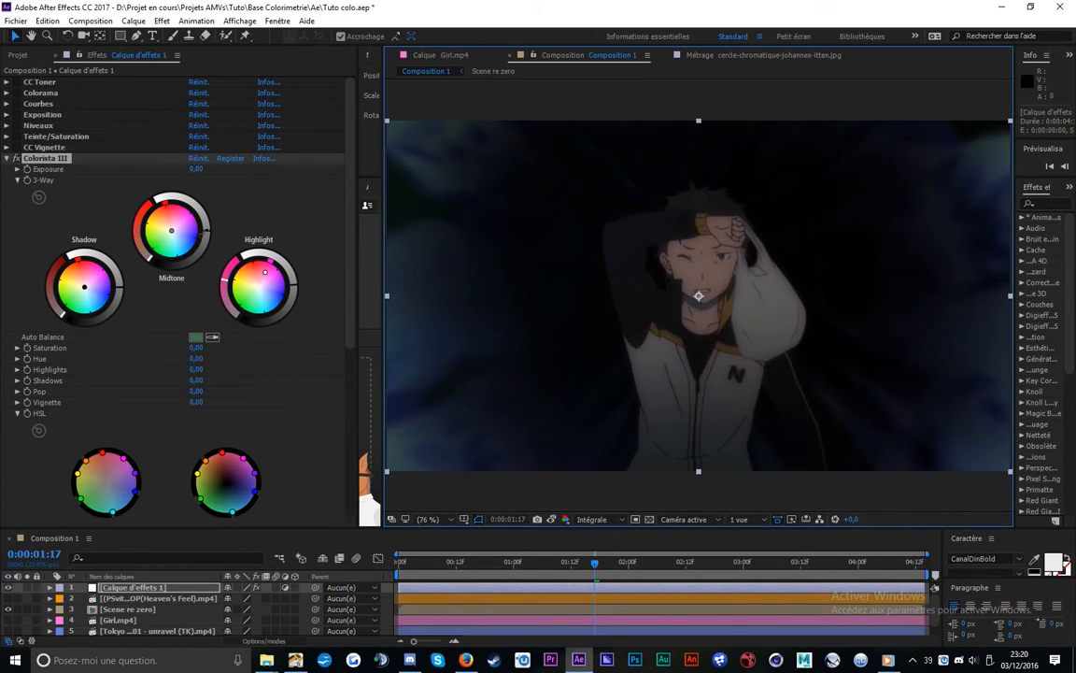
# Set Colorista III's Green curve to contrast +0.570, highlights +0.940, midtones -0.230 and shadows -0.170, and adjust the effect's Strength
pyautogui.scroll(-5, 152, 351)
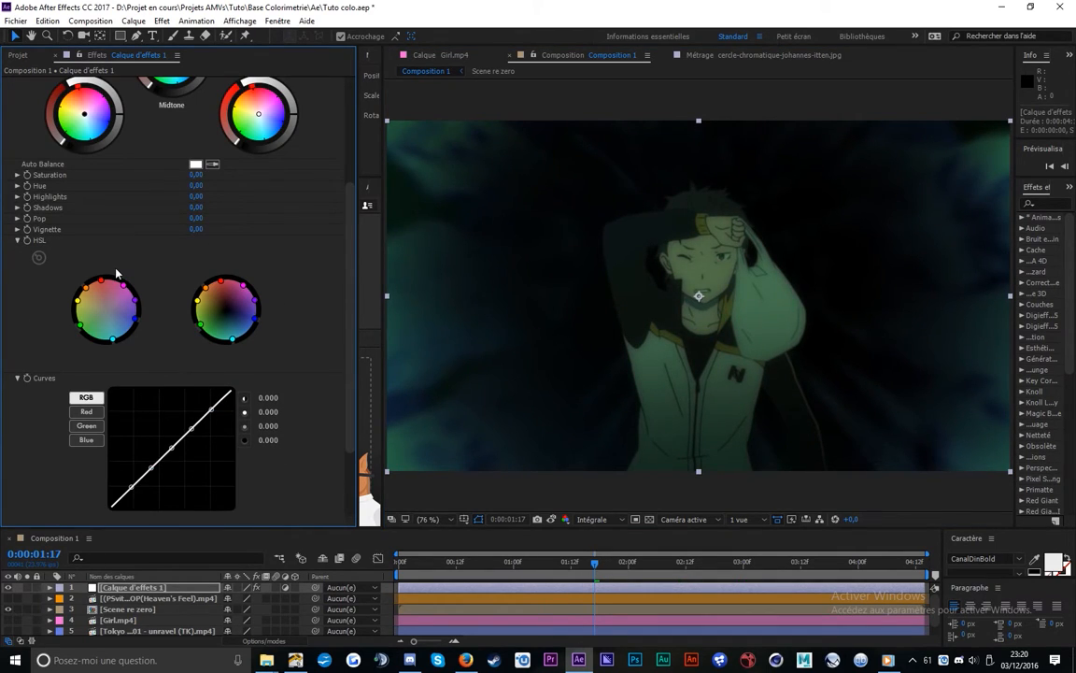
pyautogui.click(17, 242)
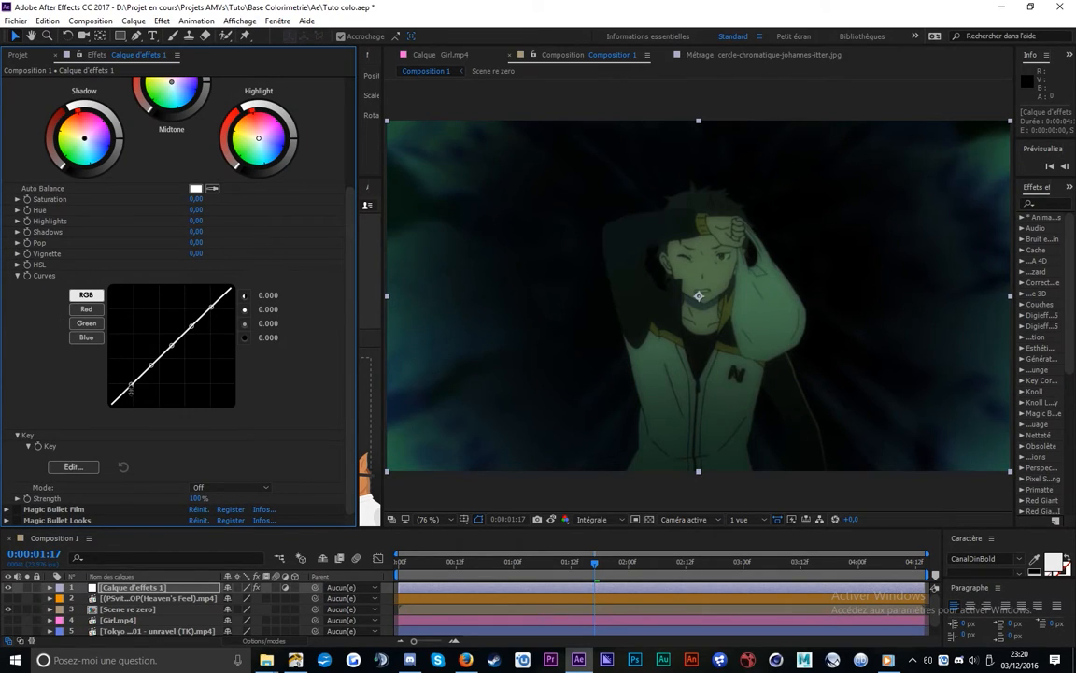
pyautogui.click(84, 309)
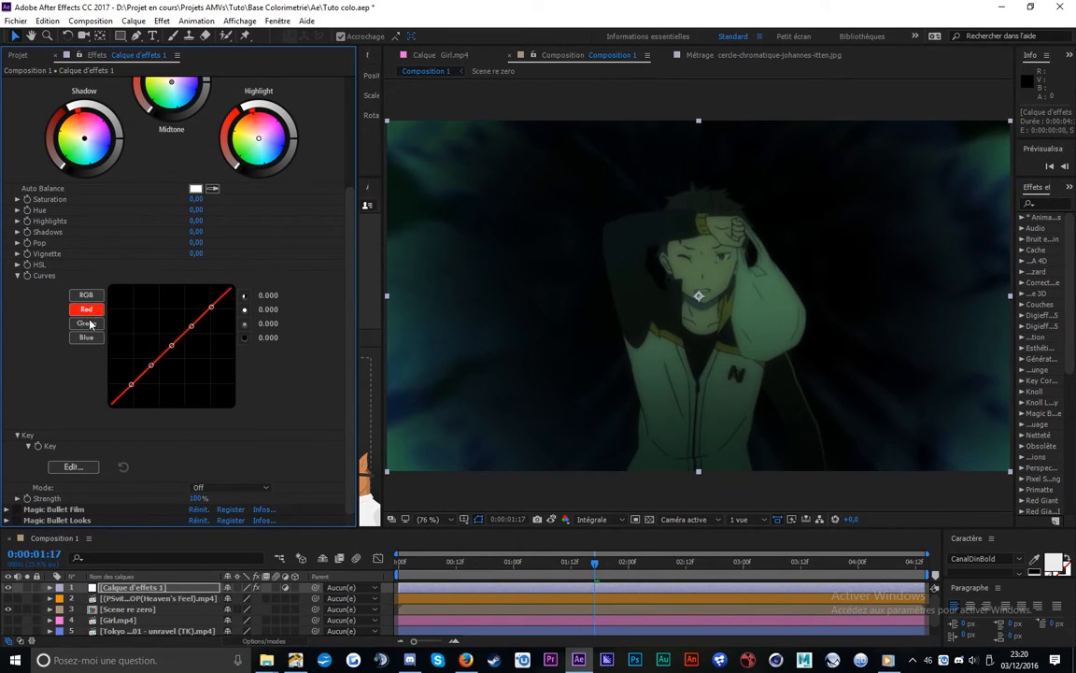
pyautogui.click(85, 323)
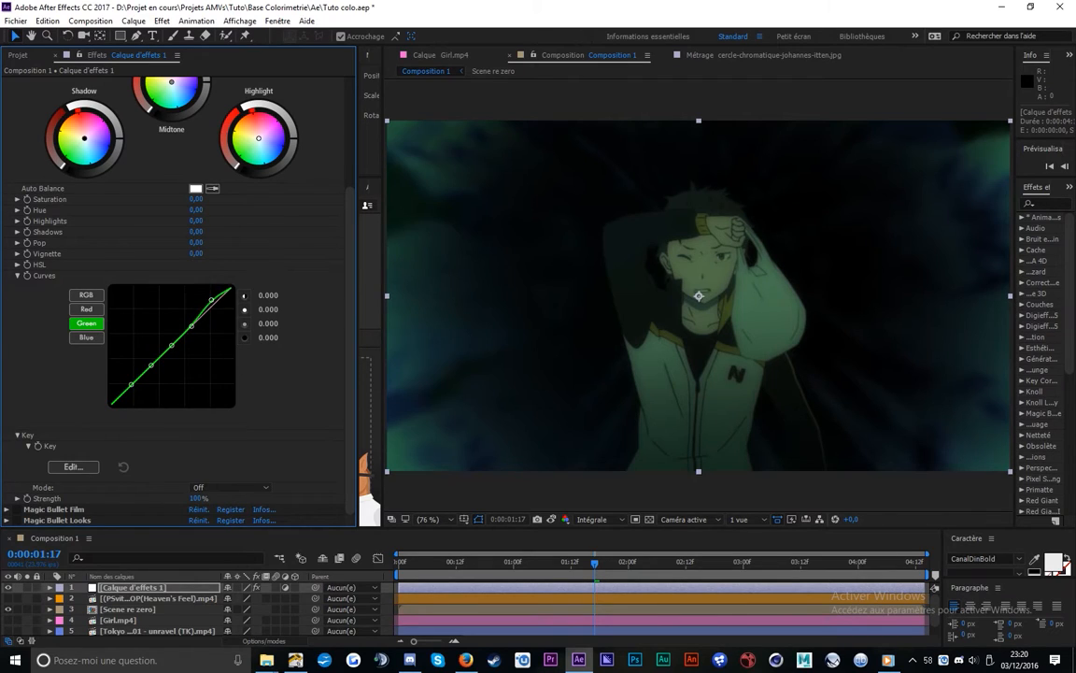
pyautogui.moveTo(259, 309)
pyautogui.mouseDown()
pyautogui.moveTo(272, 319)
pyautogui.moveTo(260, 325)
pyautogui.mouseUp()
pyautogui.moveTo(270, 338); pyautogui.dragTo(258, 338)
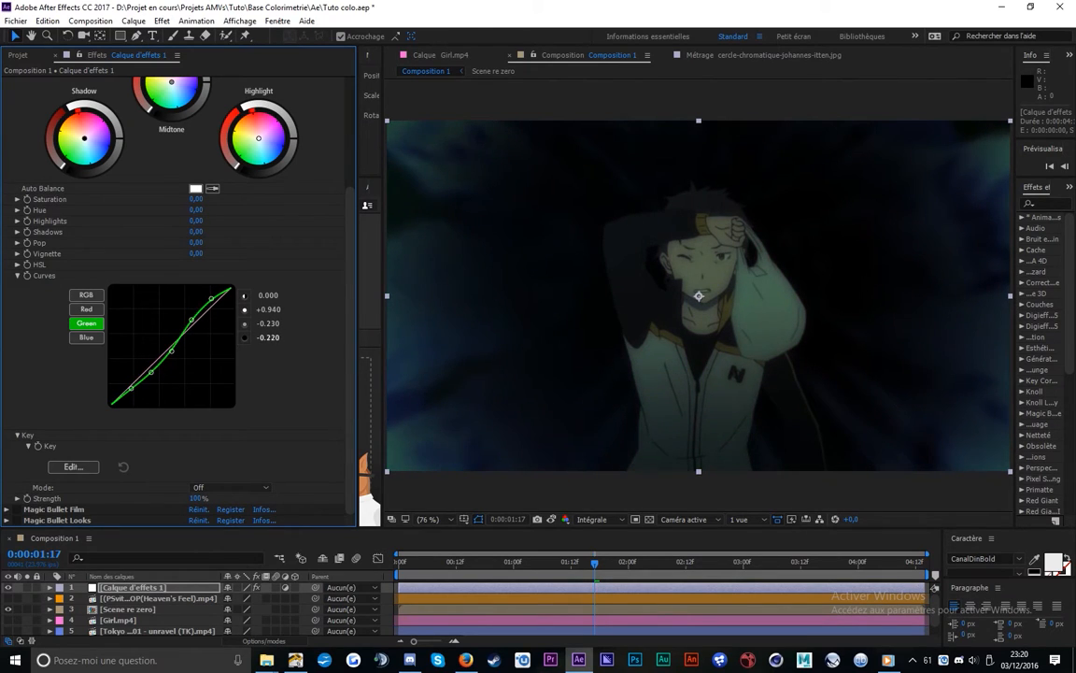
pyautogui.moveTo(257, 338); pyautogui.dragTo(261, 338)
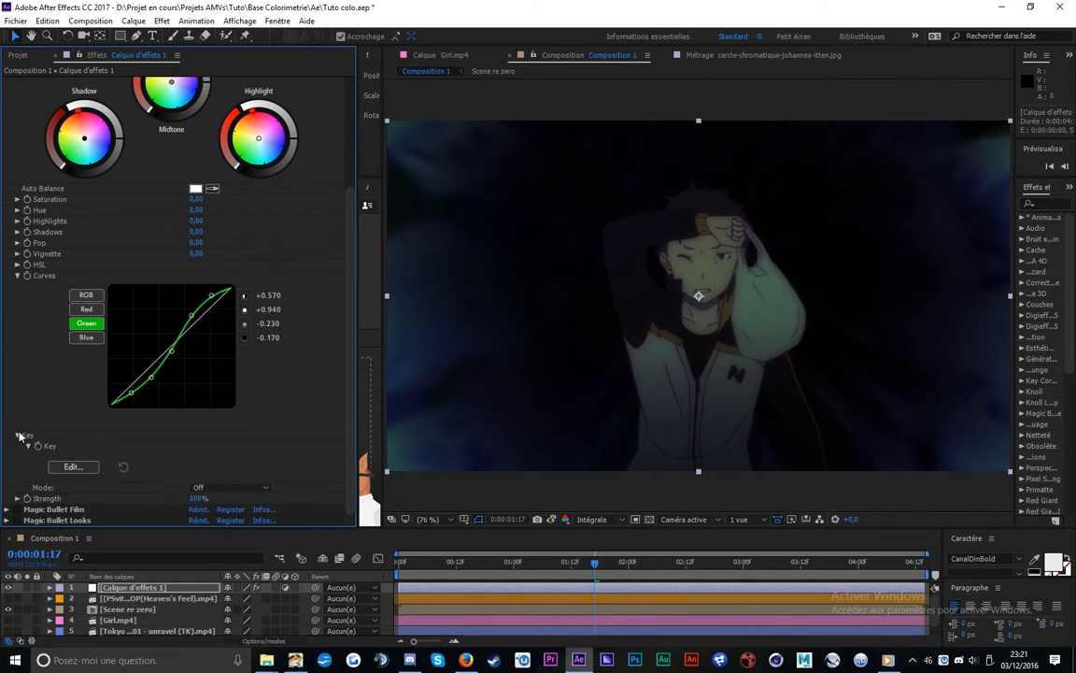
pyautogui.click(18, 436)
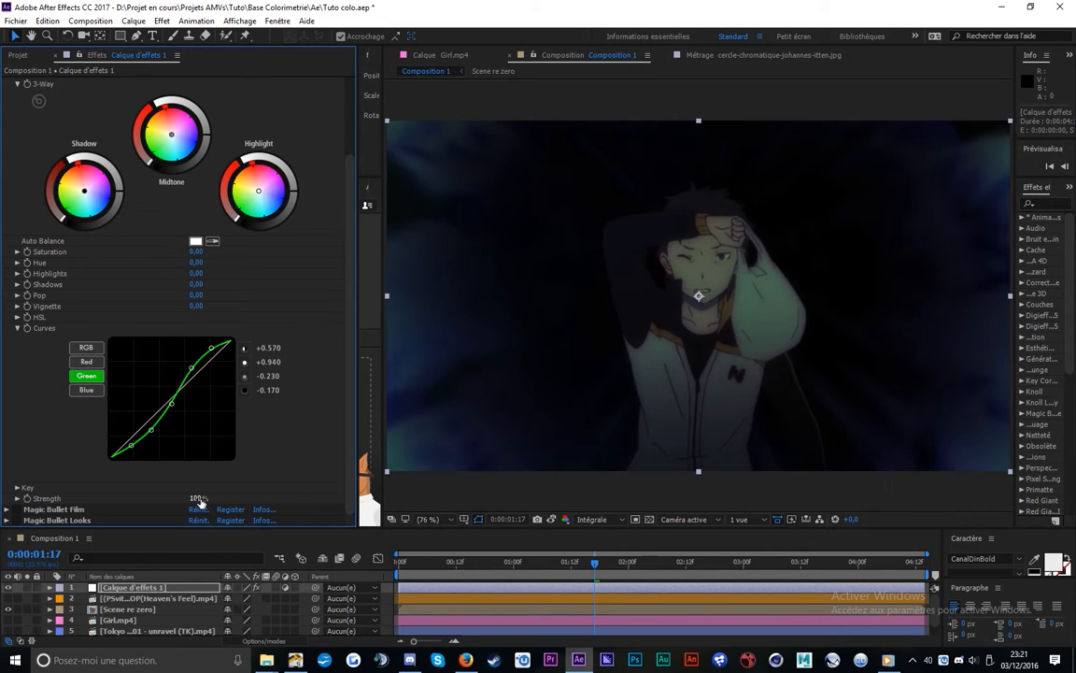
pyautogui.moveTo(199, 498); pyautogui.dragTo(215, 540)
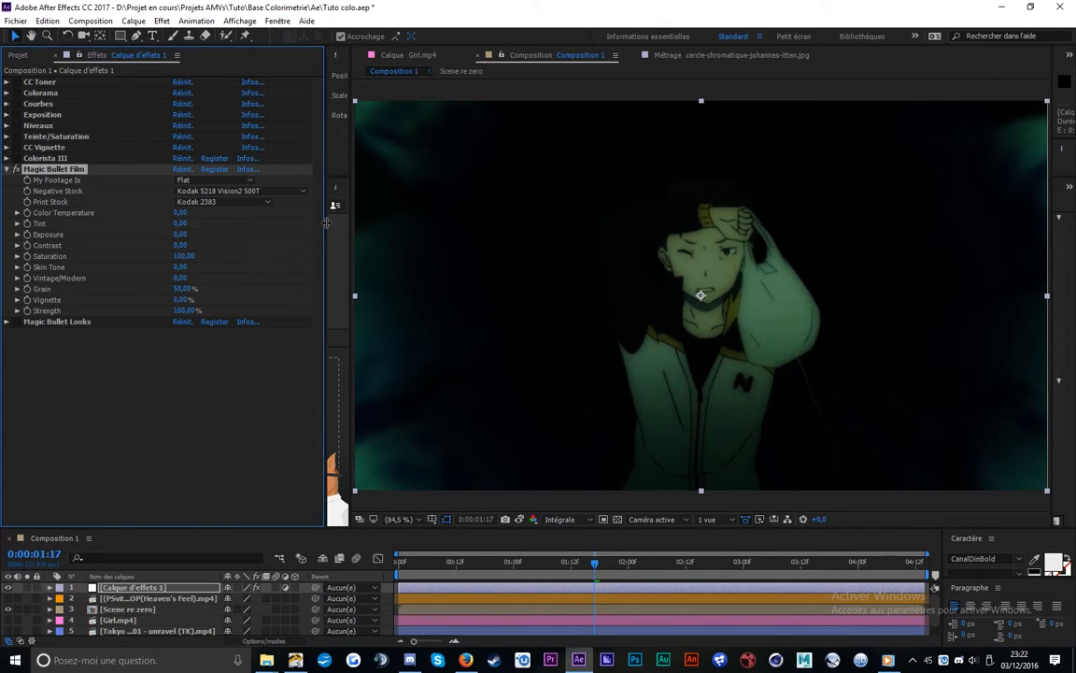
# Give Magic Bullet Film the Kodak 5222 Double-X Push 3 negative stock and a Color Temperature of 92
pyautogui.moveTo(326, 222); pyautogui.dragTo(339, 213)
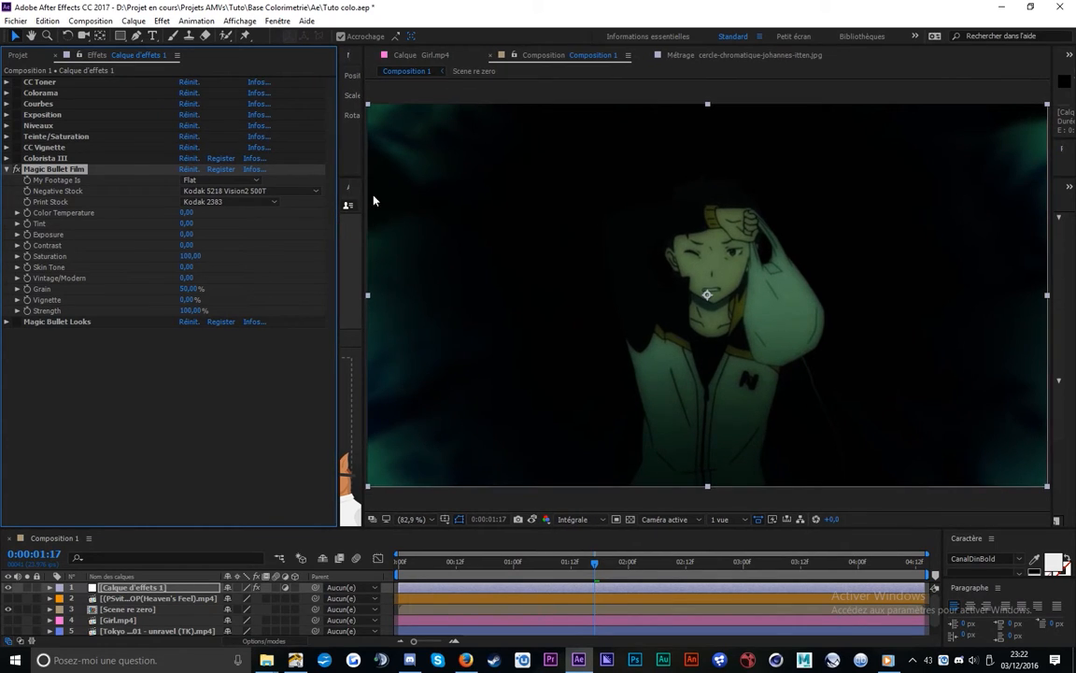
pyautogui.click(232, 180)
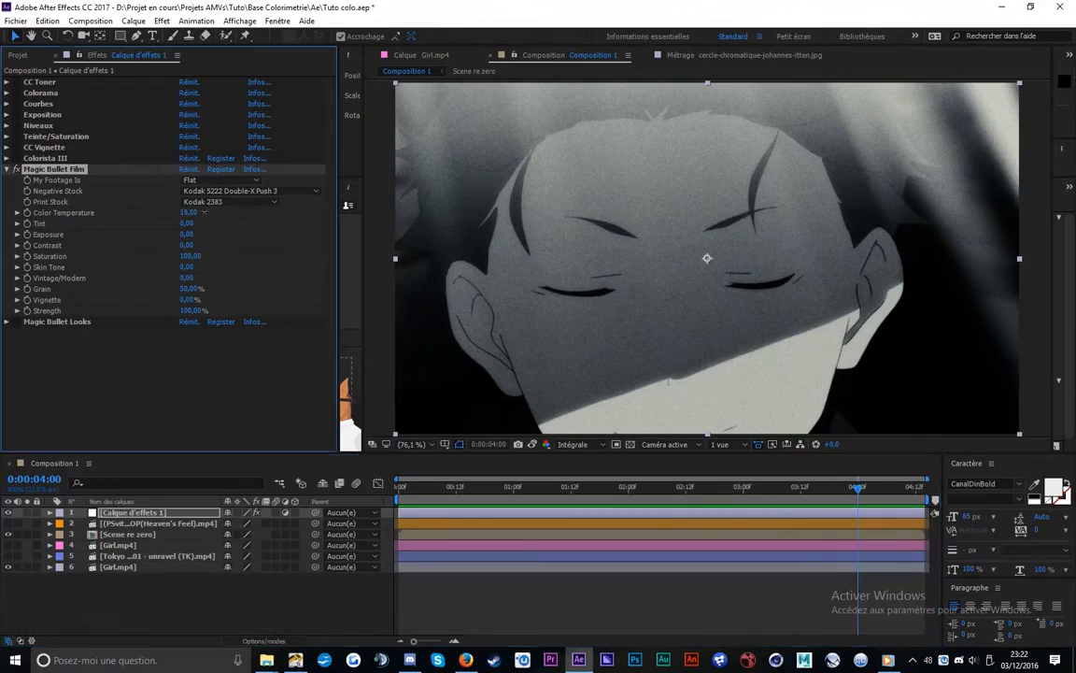
pyautogui.moveTo(204, 213); pyautogui.dragTo(311, 228)
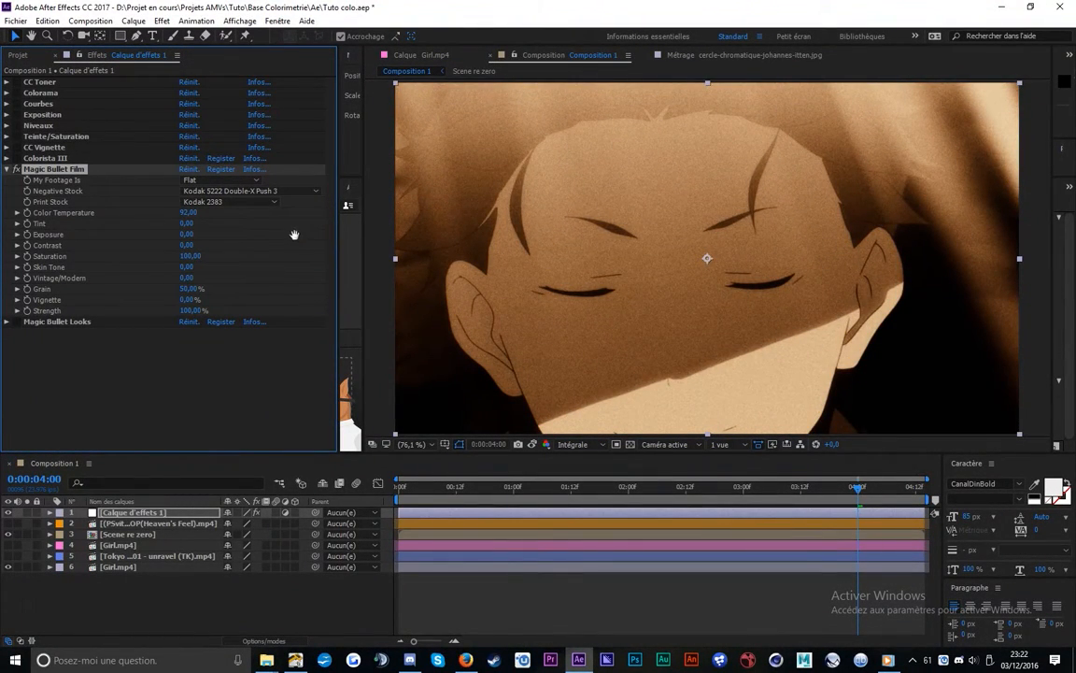
# Animate Magic Bullet Film's Color Temperature with keyframes towards the end of the adjustment layer, and preview the composition
pyautogui.press('space')
pyautogui.press('space')
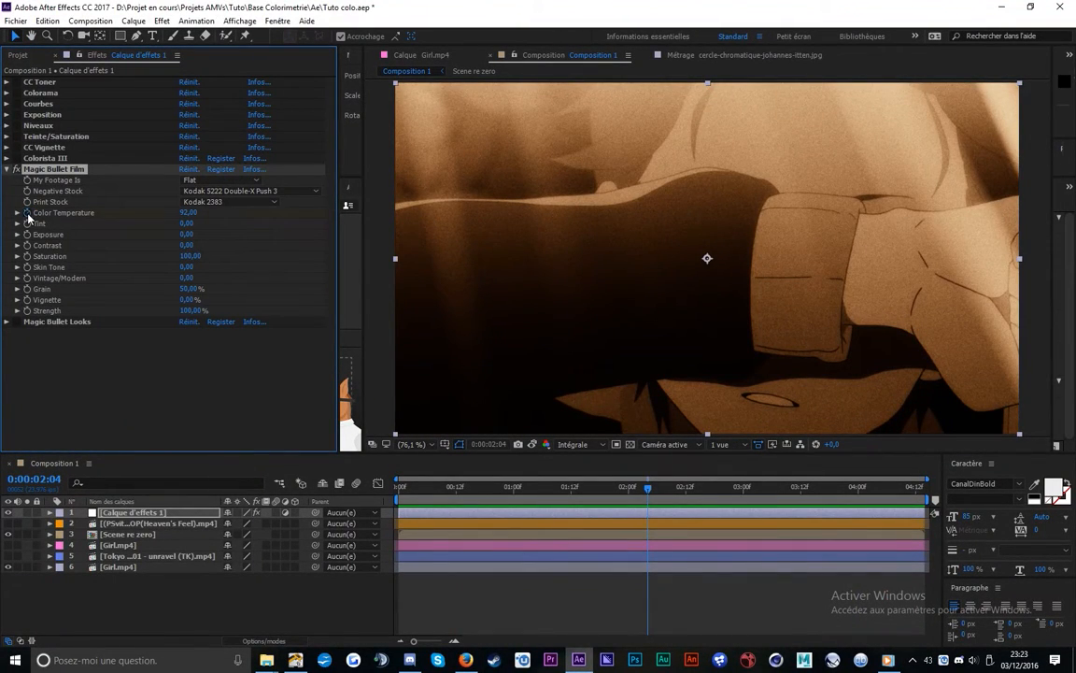
pyautogui.press('u')
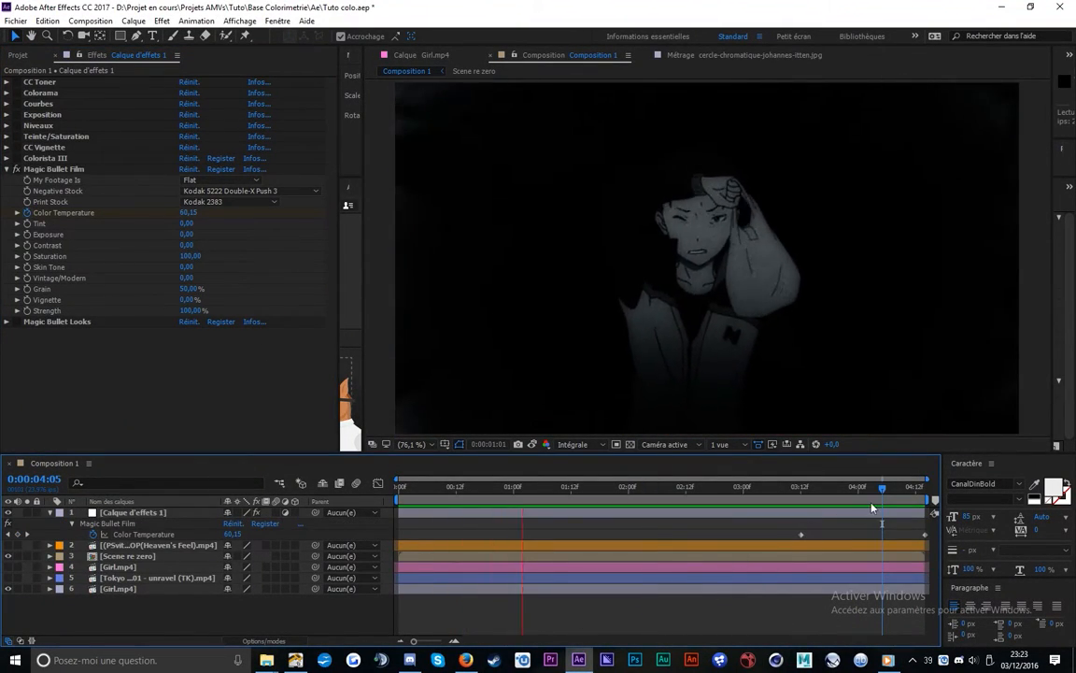
pyautogui.press('space')
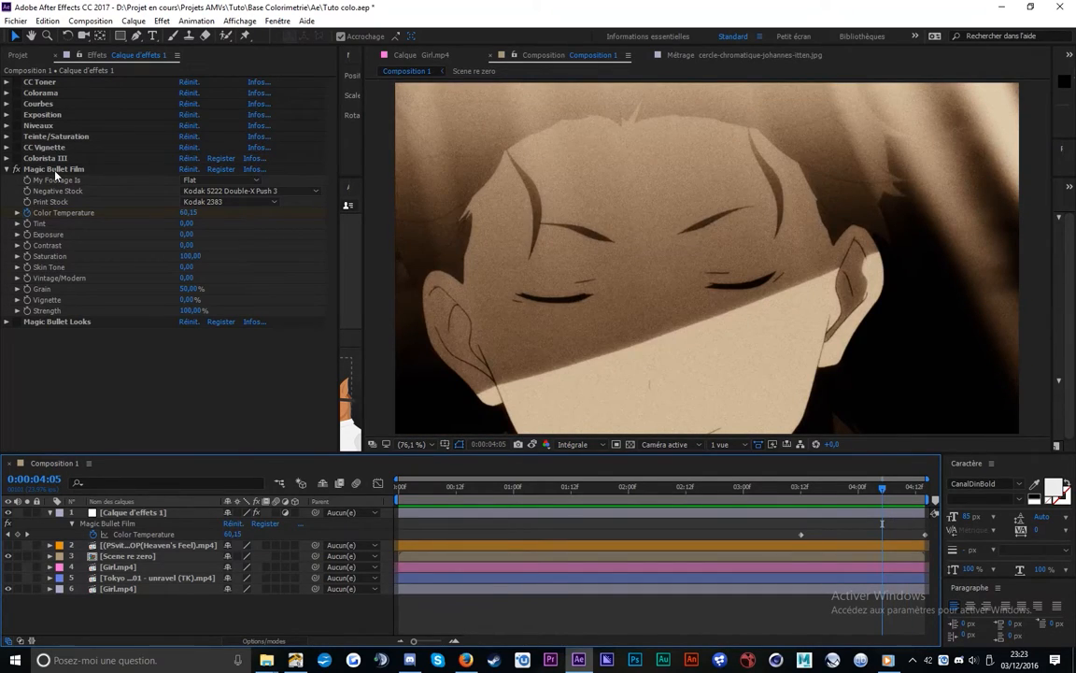
# Collapse the Magic Bullet Film effect and turn it off on the adjustment layer
pyautogui.click(55, 170)
pyautogui.click(8, 169)
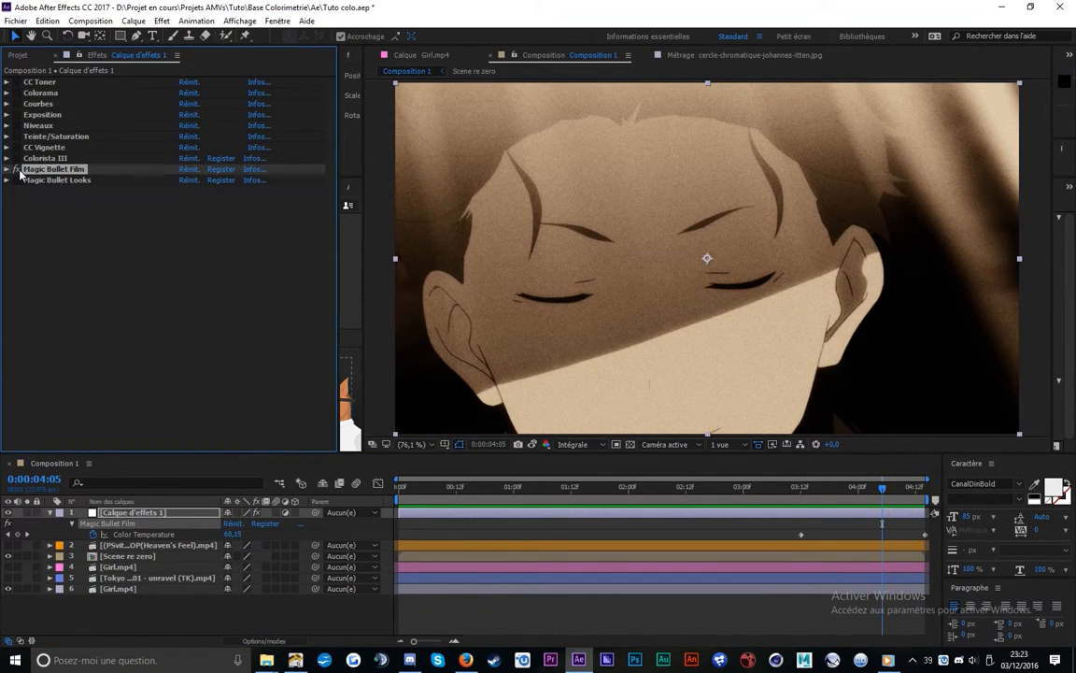
pyautogui.click(15, 169)
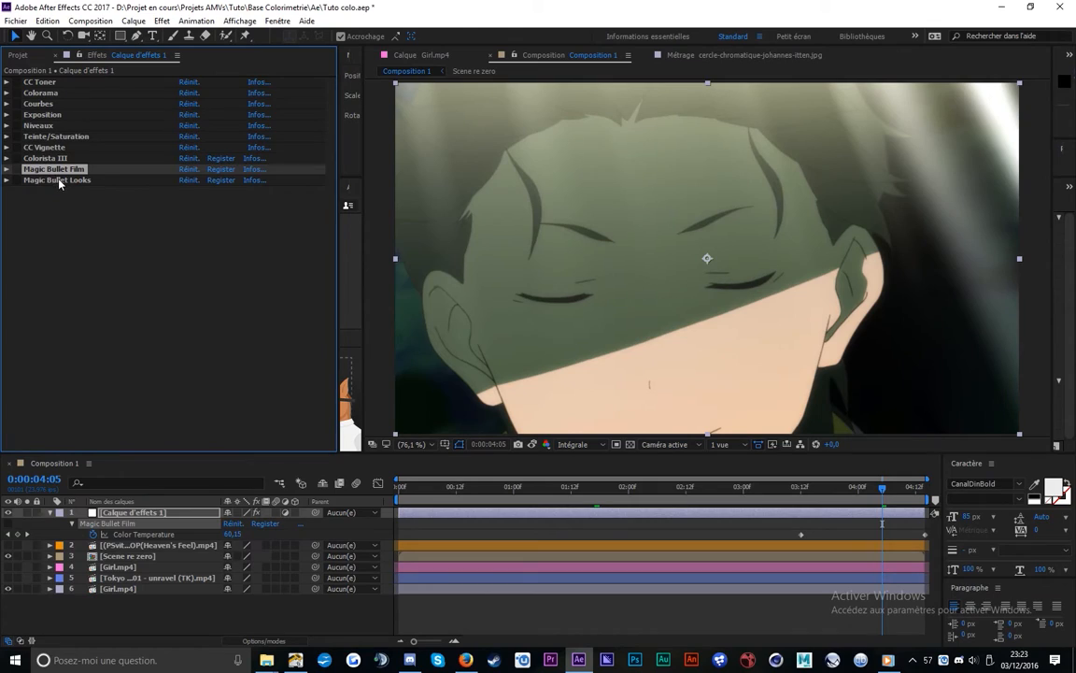
# Expand Magic Bullet Looks on the adjustment layer and open its look editor
pyautogui.click(52, 180)
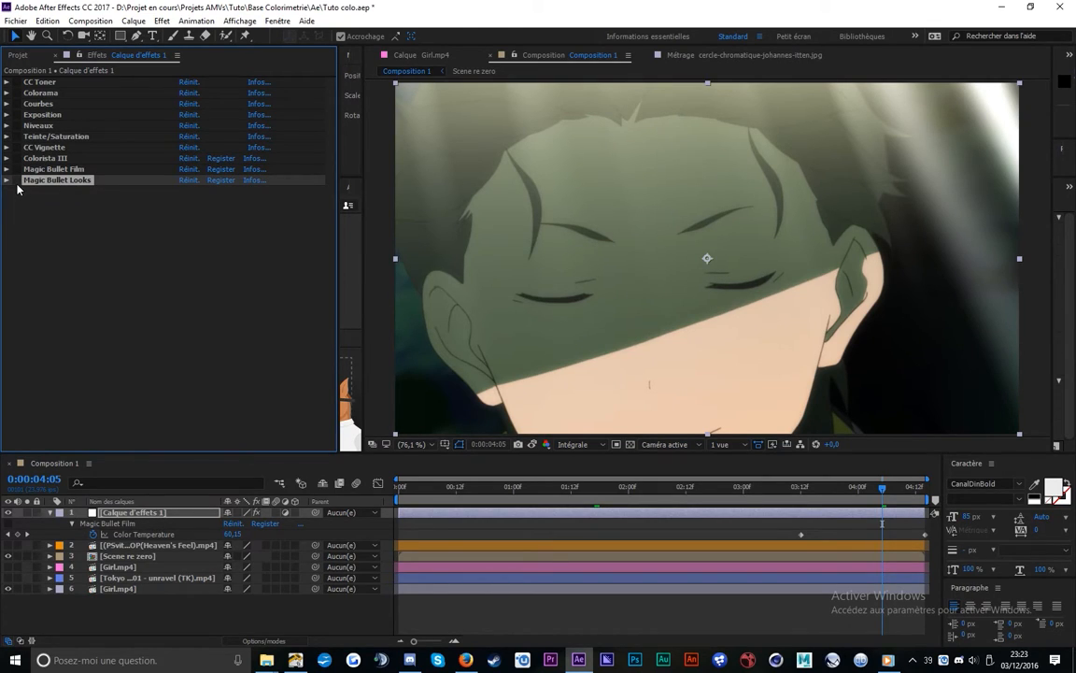
pyautogui.click(8, 180)
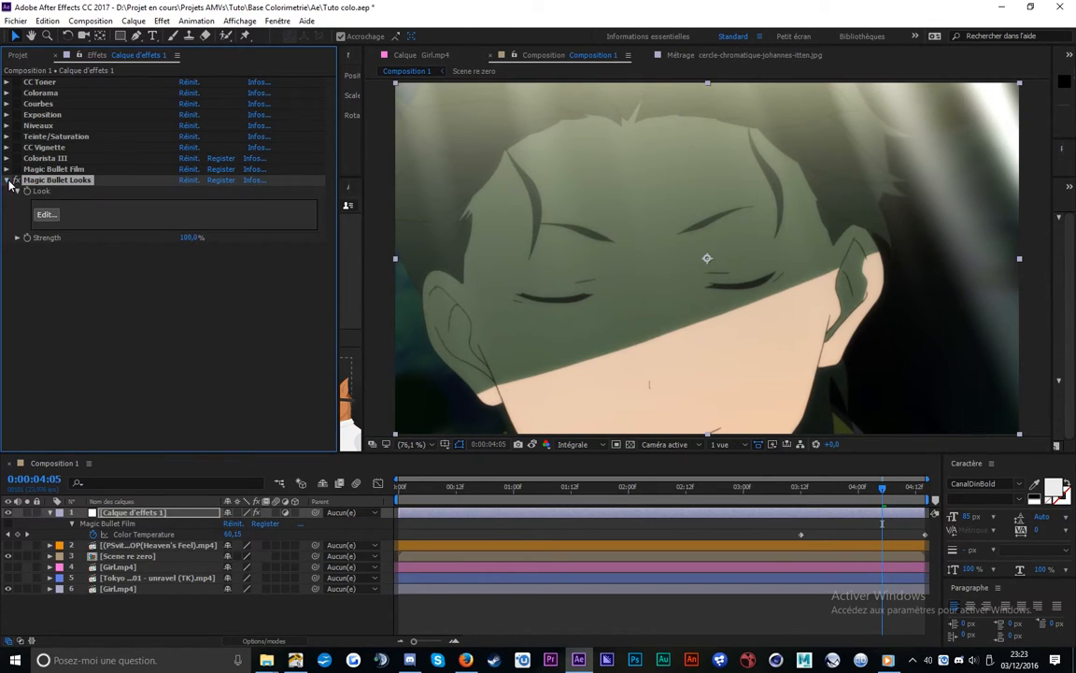
pyautogui.click(56, 215)
pyautogui.click(268, 56)
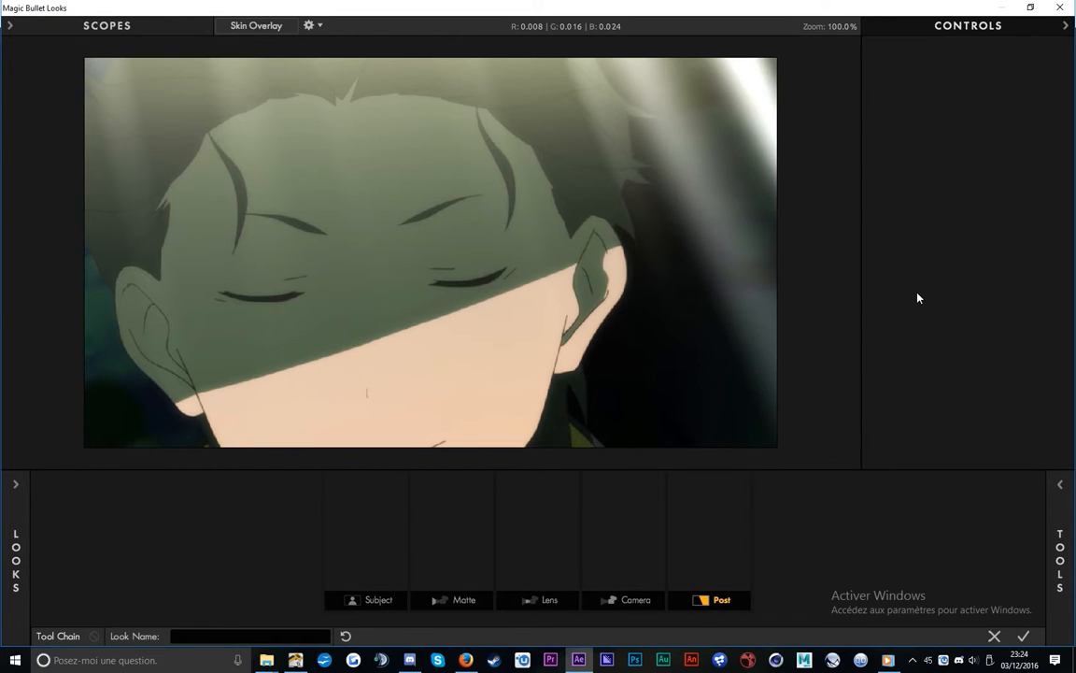
# Examine the skin tones in the frame with the Skin Overlay, and turn the overlay off again
pyautogui.click(264, 28)
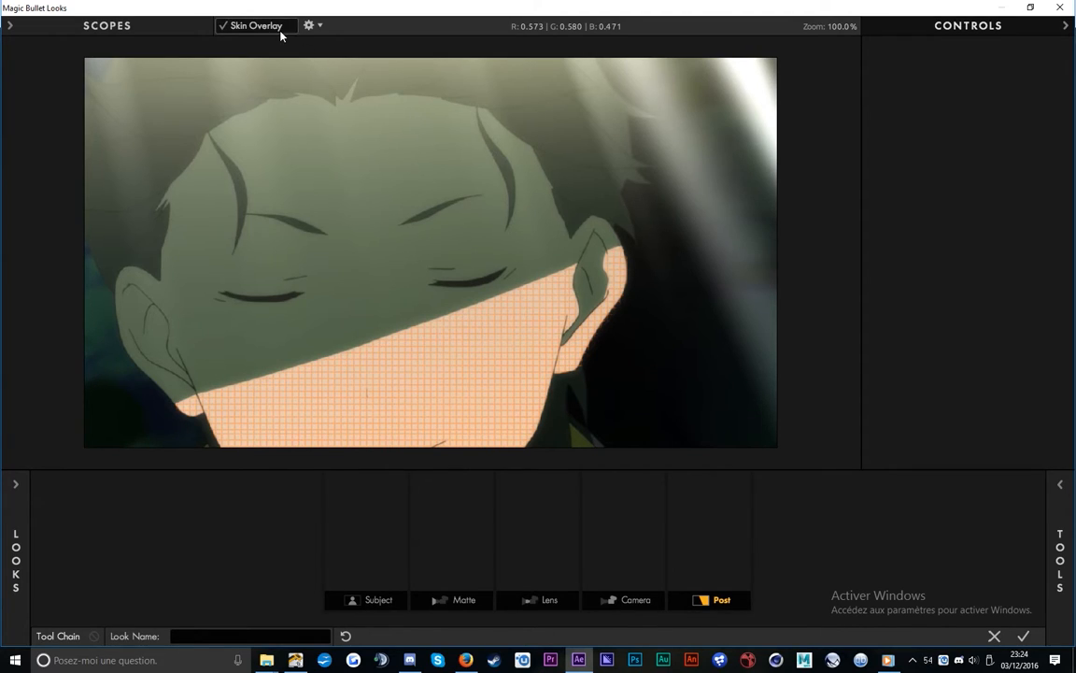
pyautogui.click(277, 31)
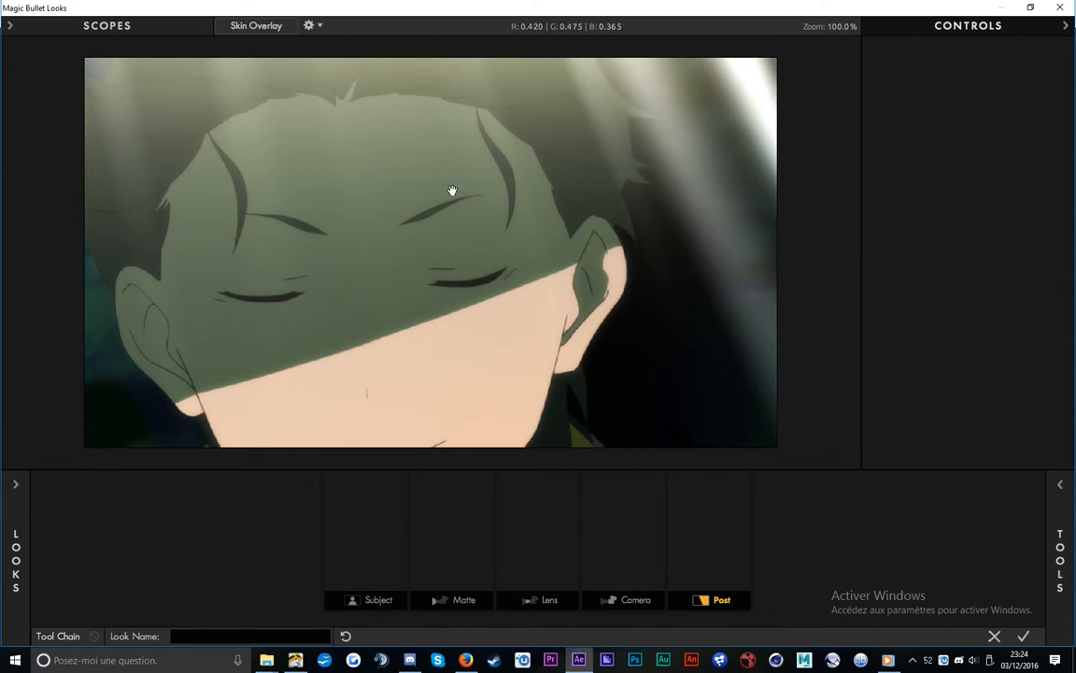
pyautogui.click(249, 28)
pyautogui.click(250, 30)
# Browse the preset looks from the Grunge and Indie categories through People to Times and Places
pyautogui.click(23, 529)
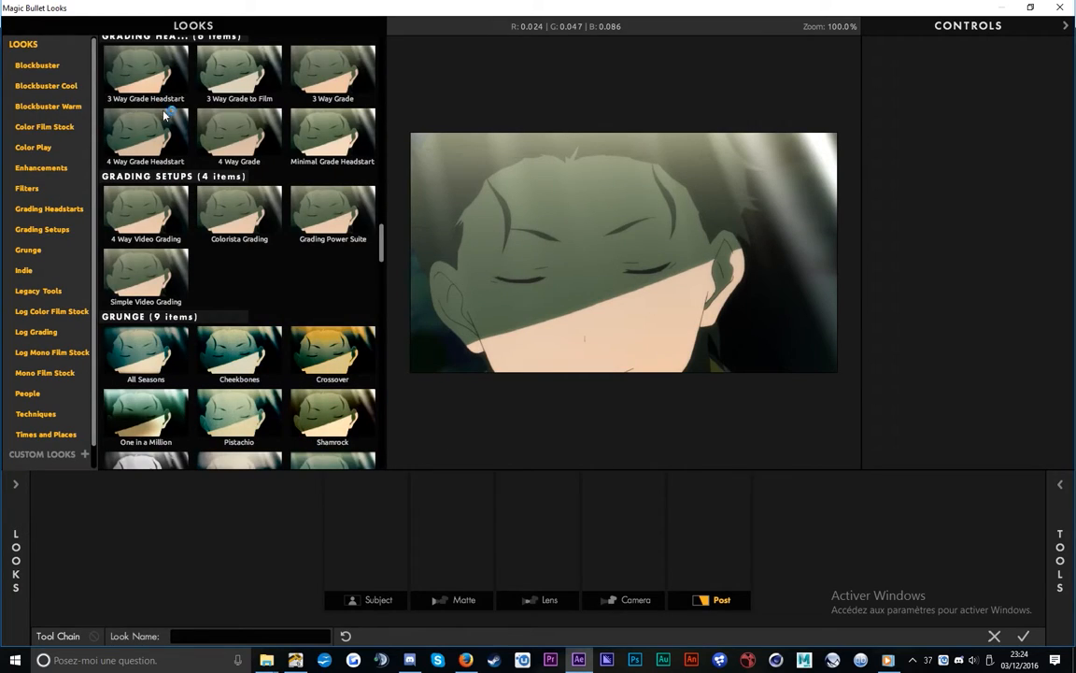
pyautogui.scroll(-4, 202, 226)
pyautogui.scroll(-3, 229, 355)
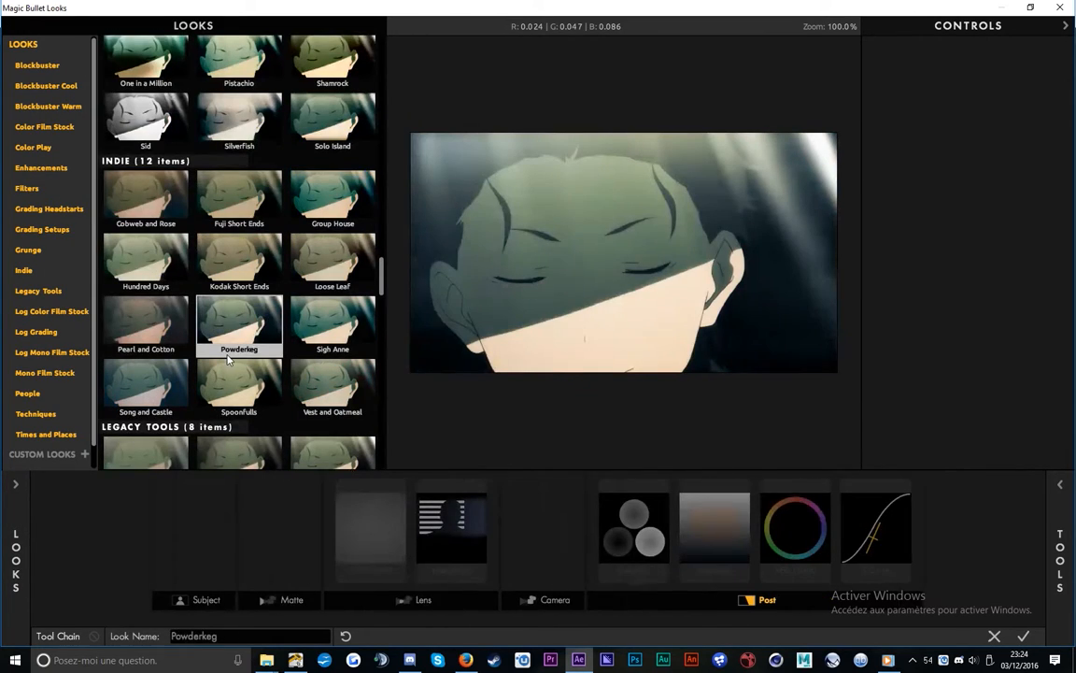
pyautogui.scroll(-3, 229, 358)
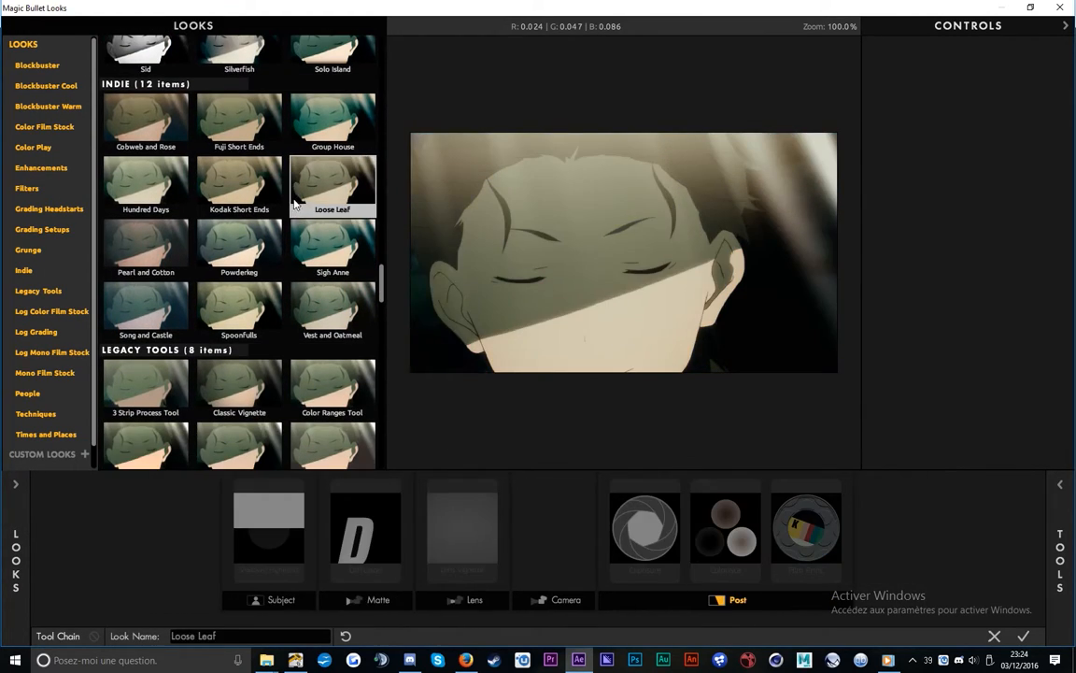
pyautogui.scroll(-2, 318, 281)
pyautogui.moveTo(380, 305); pyautogui.dragTo(379, 407)
pyautogui.click(240, 245)
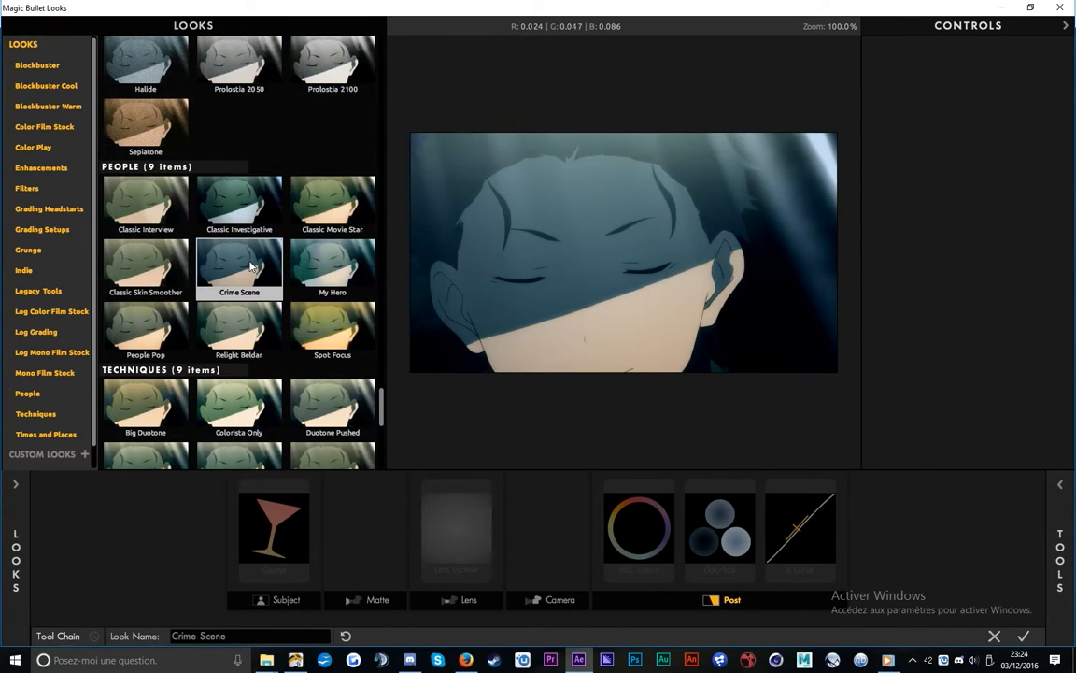
pyautogui.scroll(-3, 224, 327)
pyautogui.scroll(-2, 247, 353)
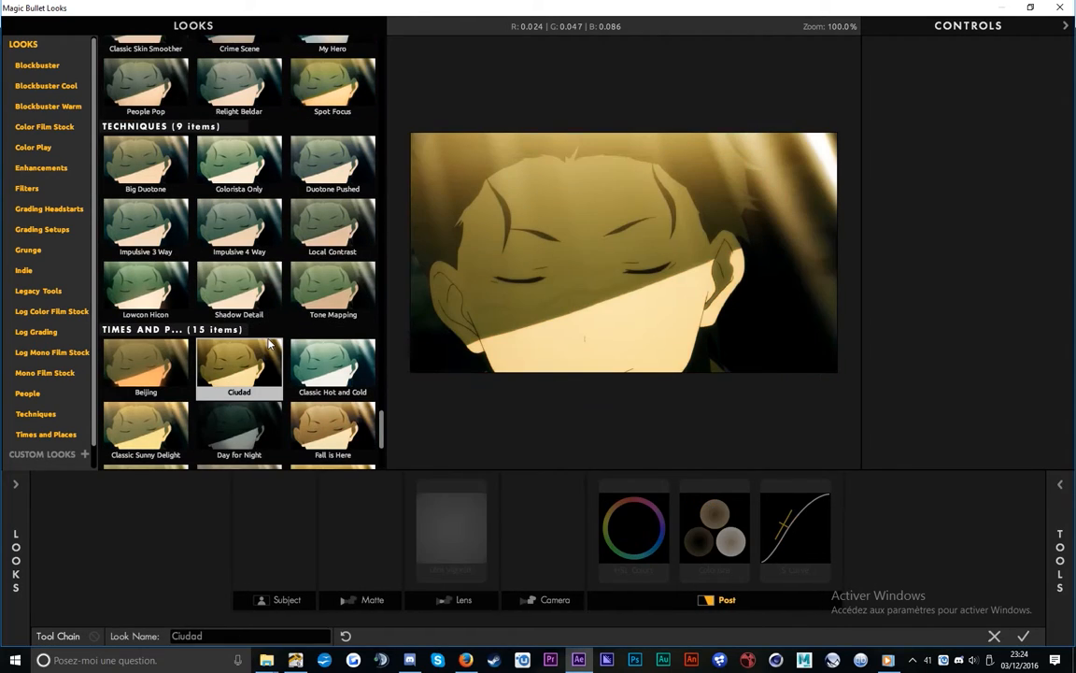
# Try the Ciudad look from the Times and Places presets, inspect its Lens Vignette and reset the look
pyautogui.click(249, 354)
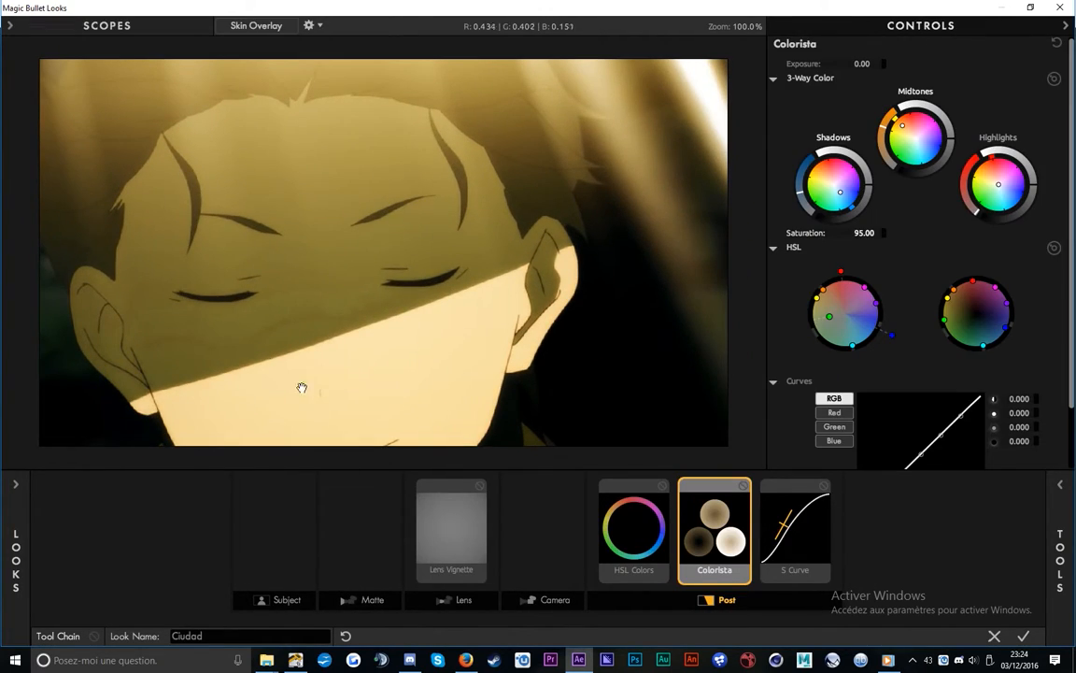
pyautogui.click(452, 516)
pyautogui.click(346, 637)
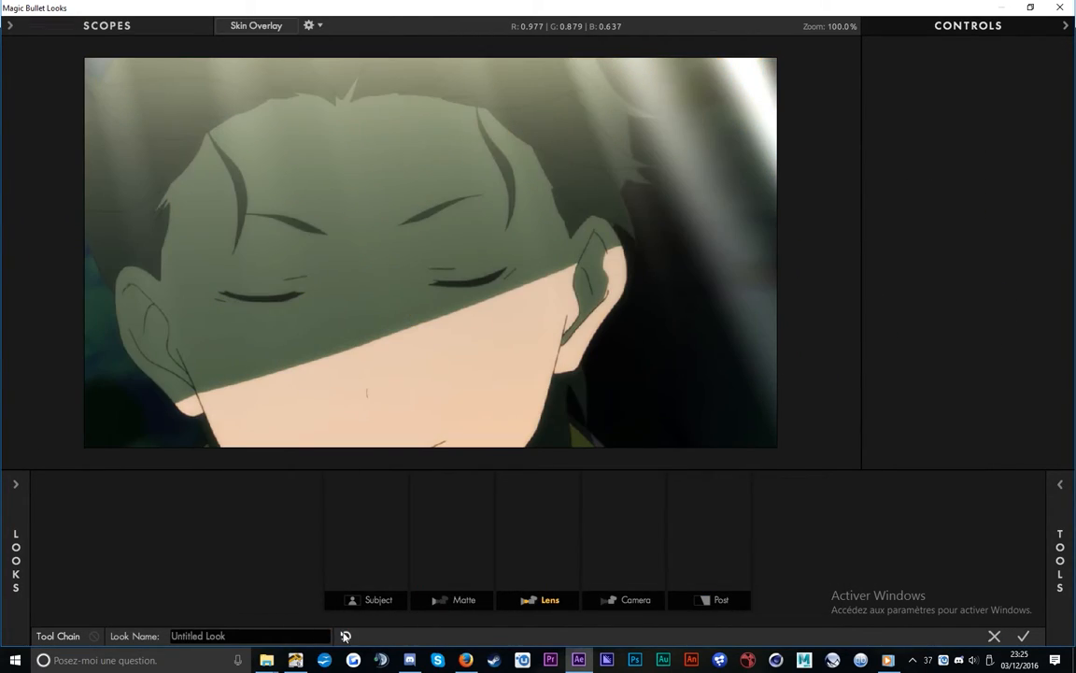
# Examine the tools available for the Subject, Matte, Lens, Camera and Post stages
pyautogui.click(1060, 537)
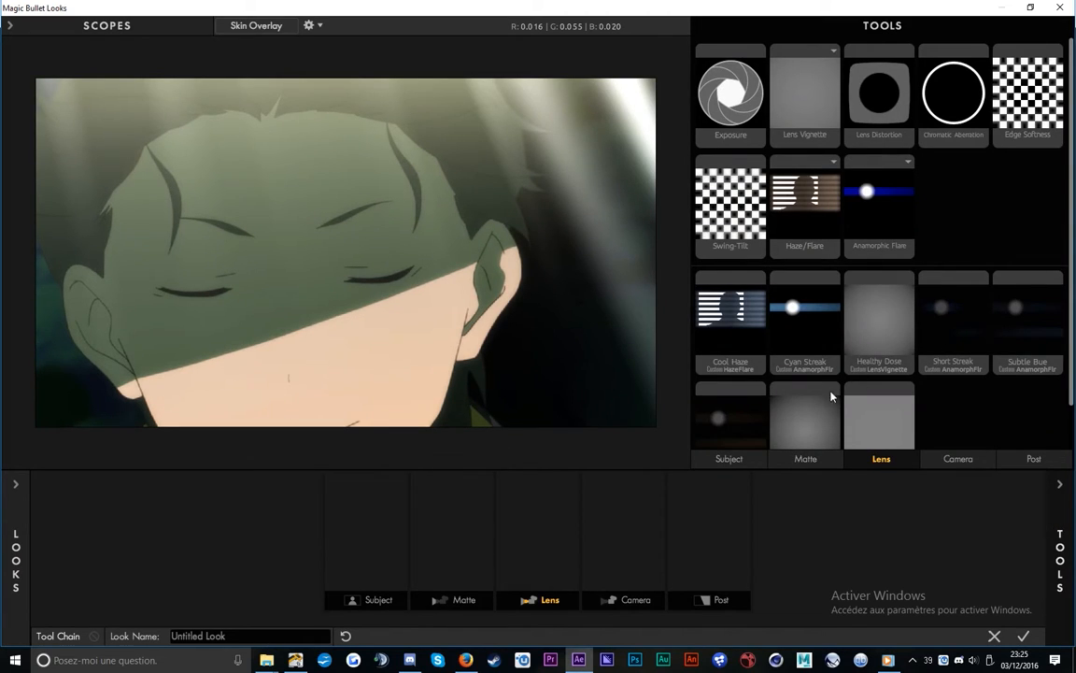
pyautogui.click(745, 460)
pyautogui.click(806, 458)
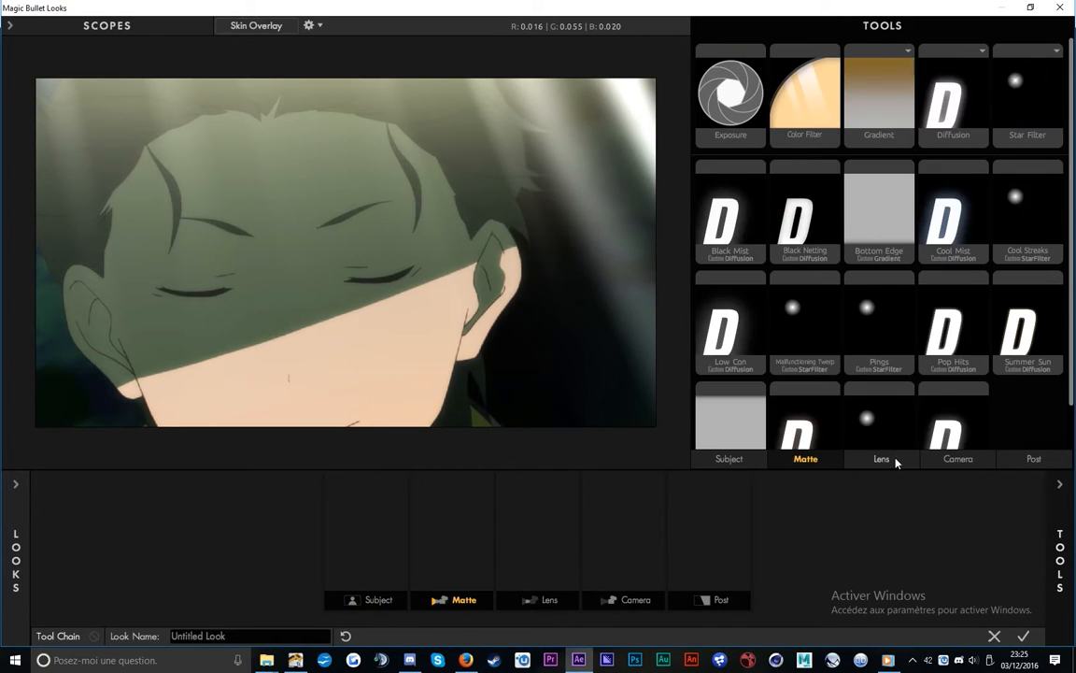
pyautogui.click(896, 462)
pyautogui.click(959, 459)
pyautogui.click(1034, 458)
pyautogui.click(755, 459)
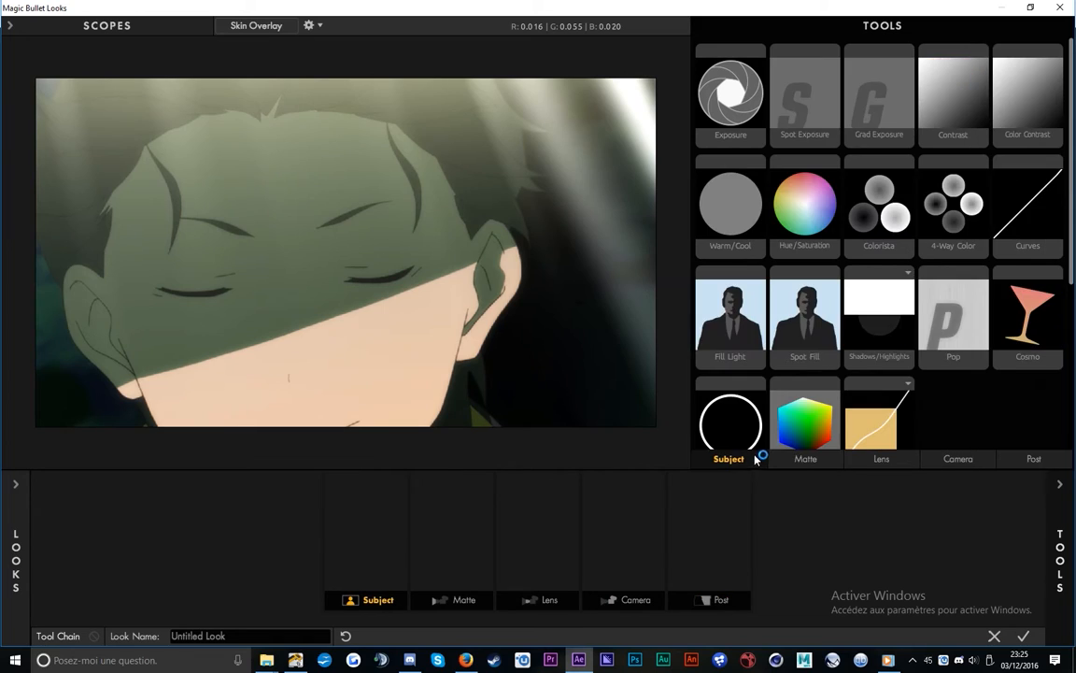
pyautogui.scroll(-10, 812, 243)
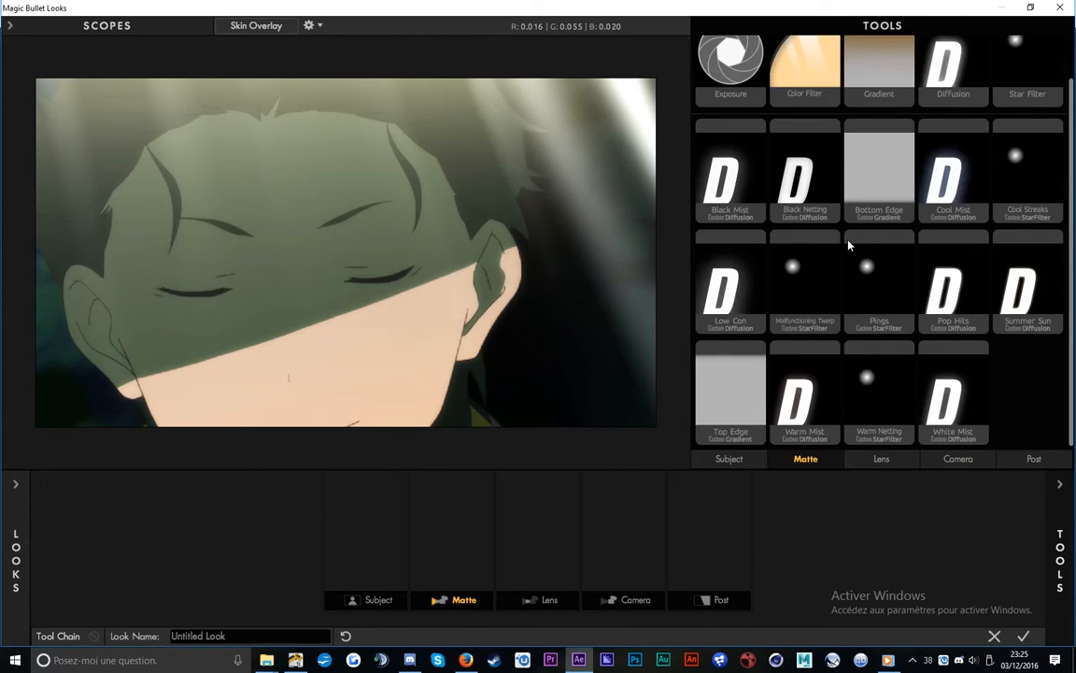
pyautogui.scroll(-5, 891, 300)
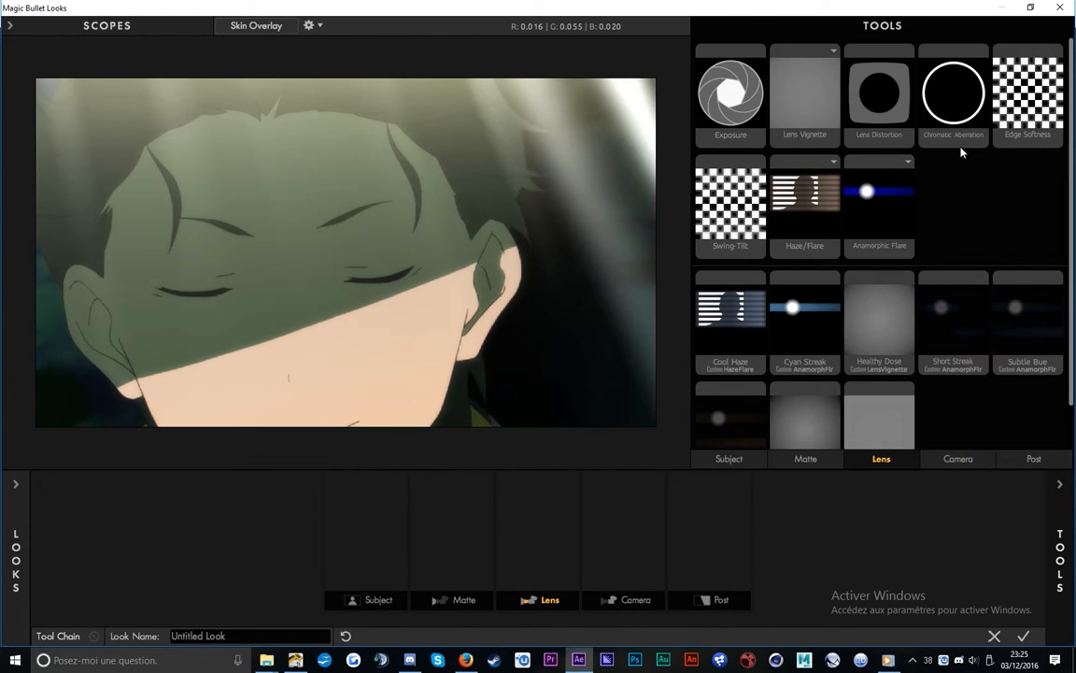
# Add Chromatic Aberration to the Post stage with Red/Cyan +7.160, Green/Magenta -4.310 and Blue/Yellow +3.700, and apply the look
pyautogui.moveTo(960, 114); pyautogui.dragTo(713, 527)
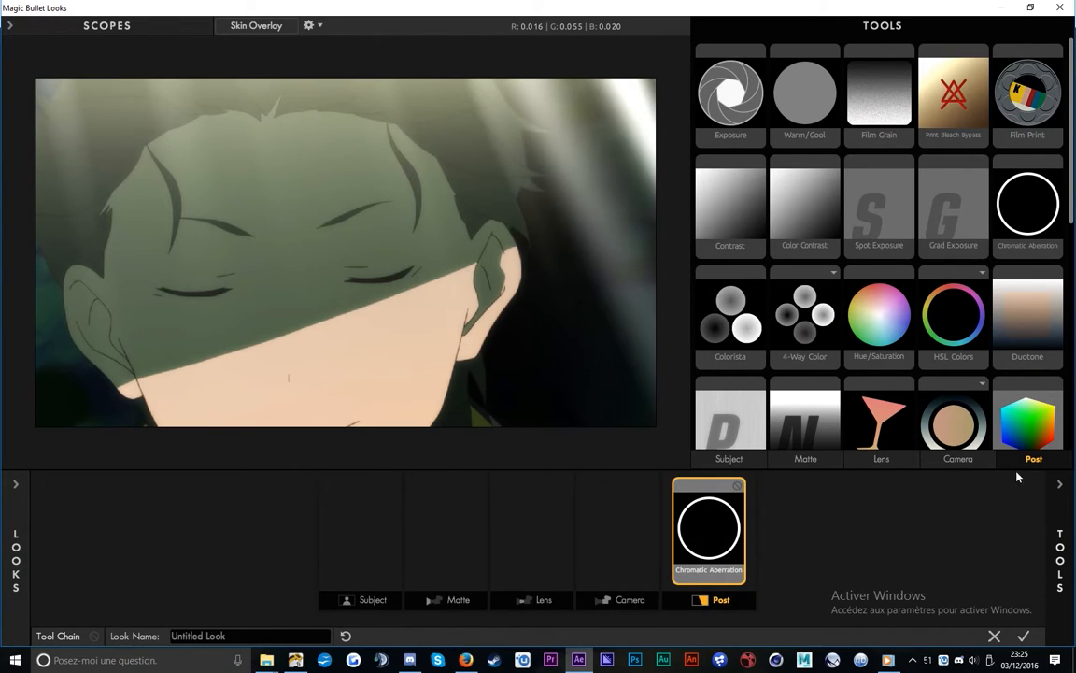
pyautogui.click(1054, 499)
pyautogui.moveTo(969, 62); pyautogui.dragTo(1035, 63)
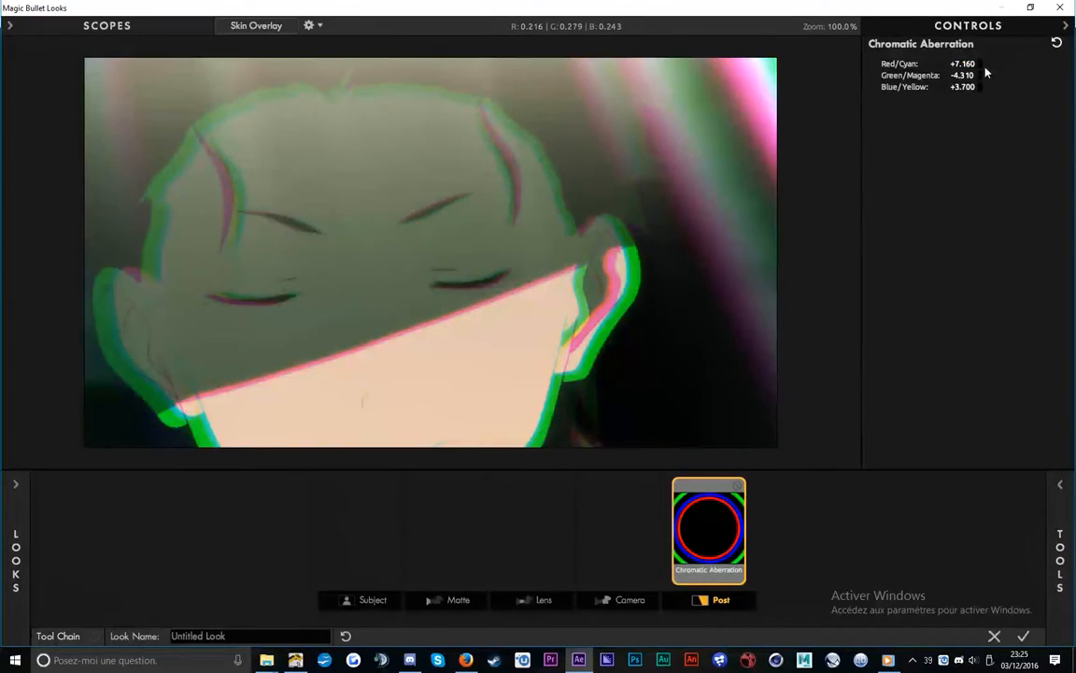
pyautogui.click(1025, 637)
# Animate the Look with keyframes, setting all three Chromatic Aberration values to 0 at 0:00:02:21, and preview the transition
pyautogui.click(28, 191)
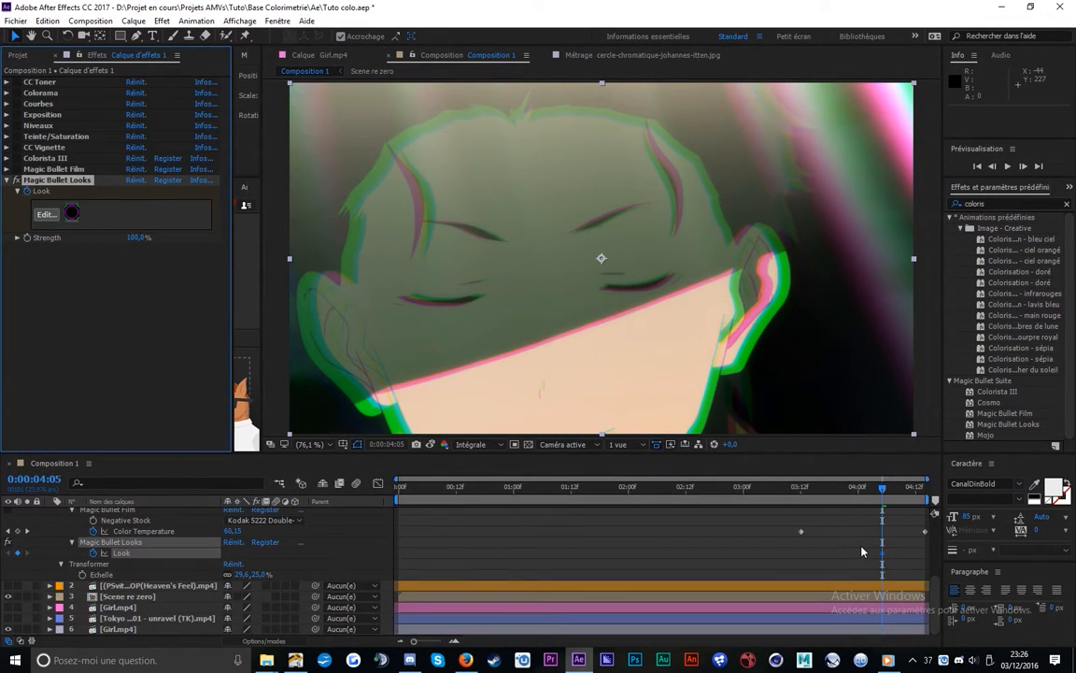
pyautogui.click(46, 214)
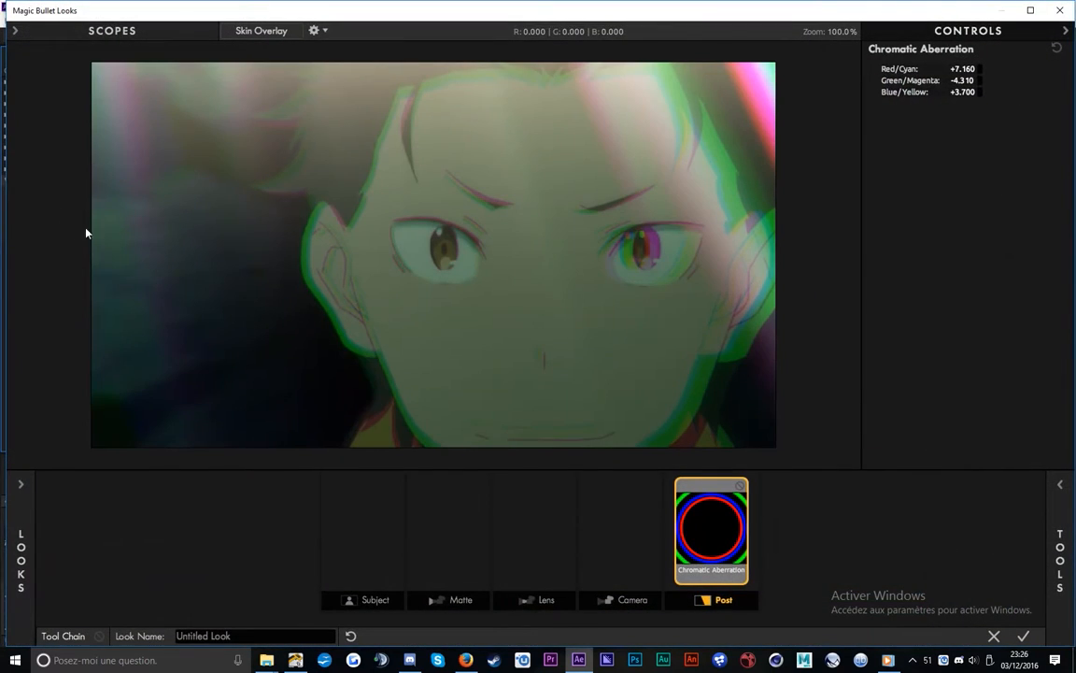
pyautogui.doubleClick(961, 70)
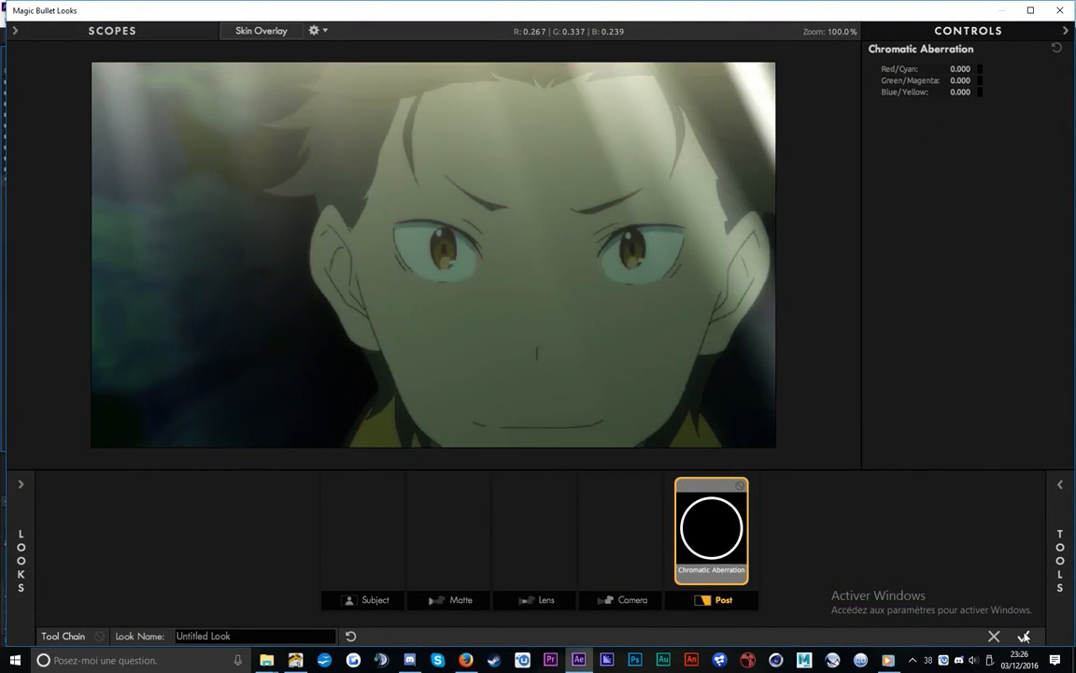
pyautogui.click(1024, 636)
pyautogui.press('space')
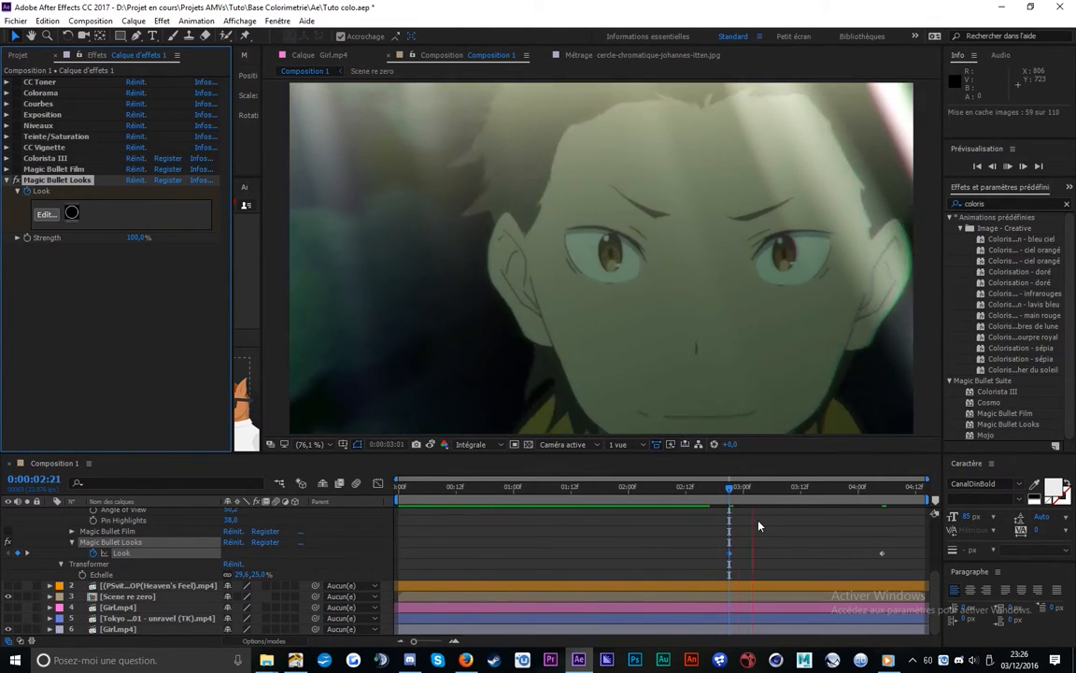
pyautogui.press('space')
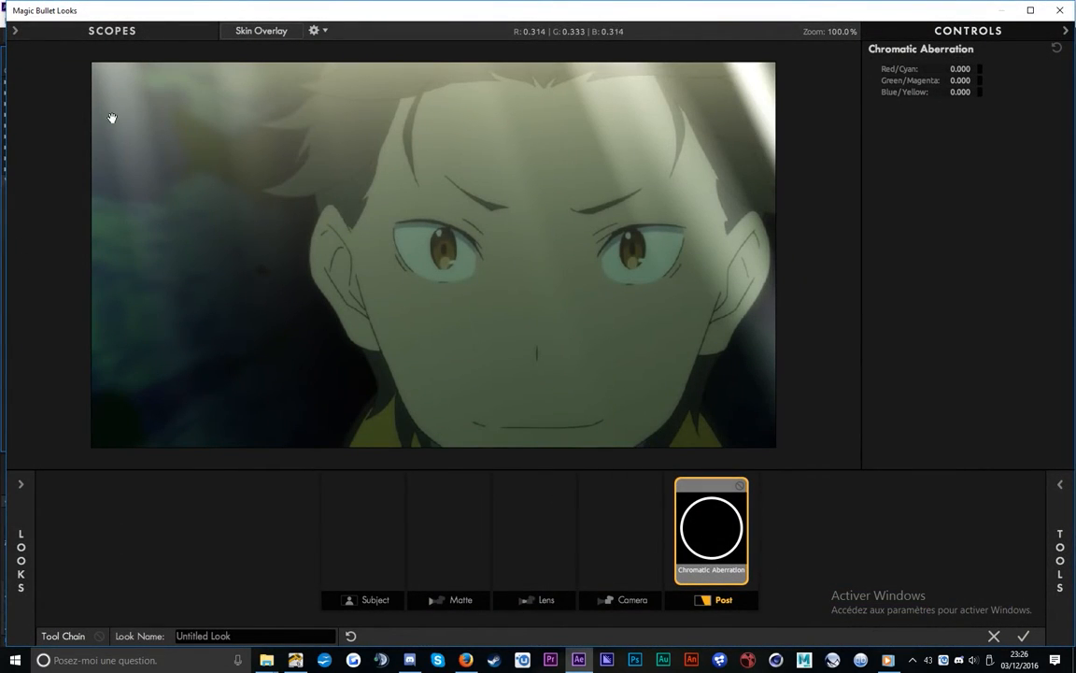
# Add the Hue/Saturation tool to the Post stage after Chromatic Aberration in the maximized look editor
pyautogui.moveTo(253, 12); pyautogui.dragTo(598, 80)
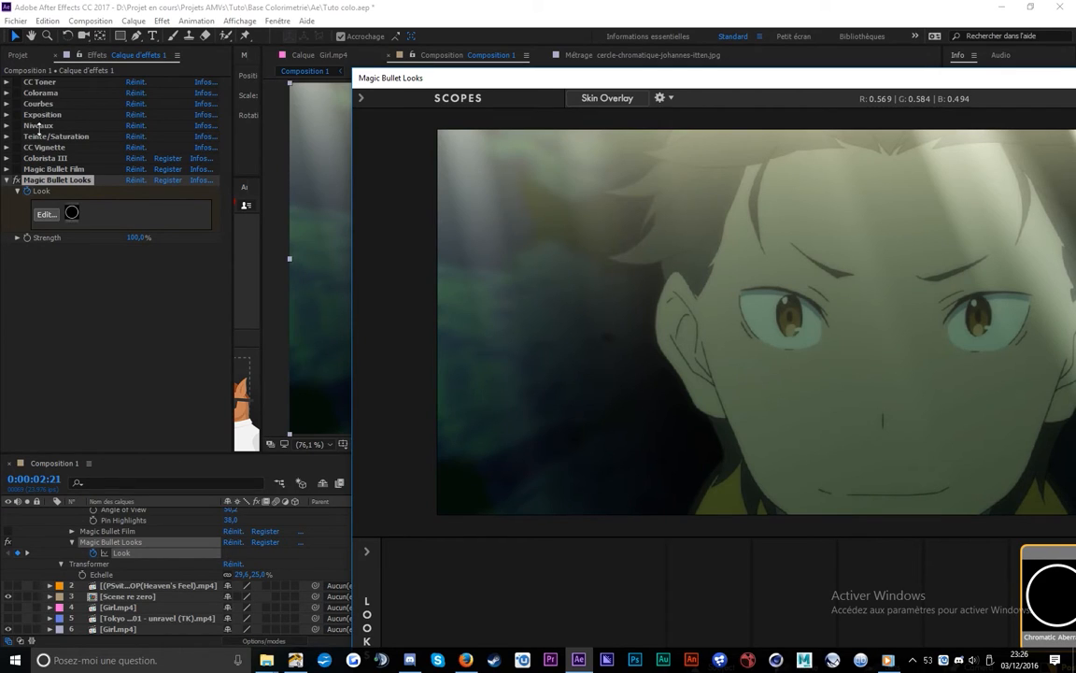
pyautogui.doubleClick(523, 78)
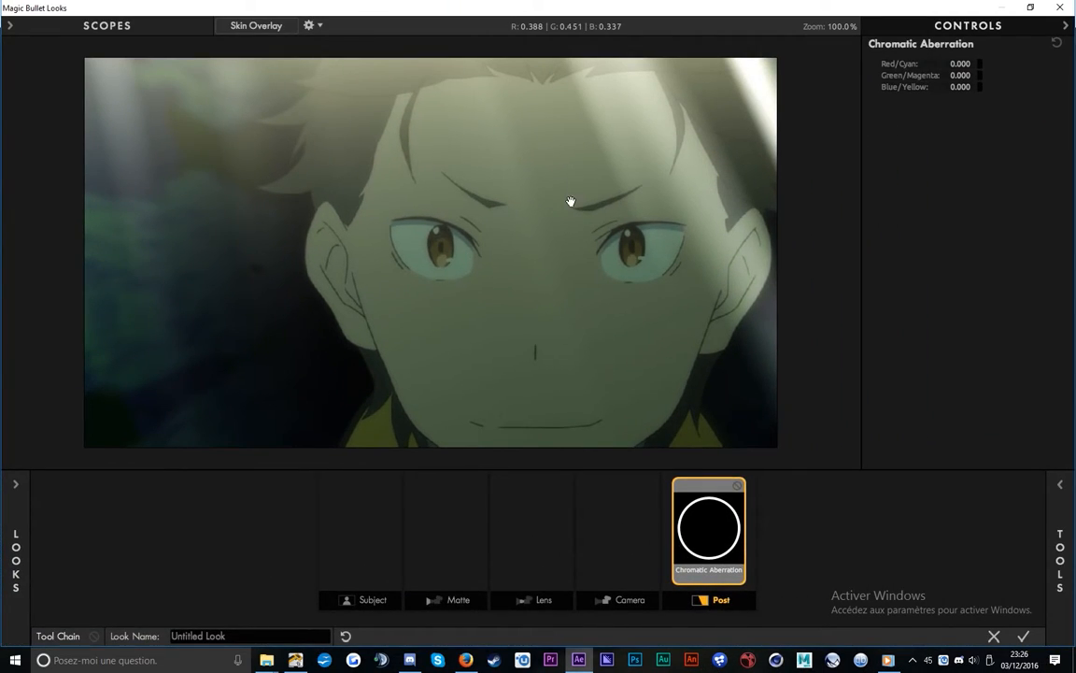
pyautogui.click(1060, 529)
pyautogui.scroll(-2, 860, 299)
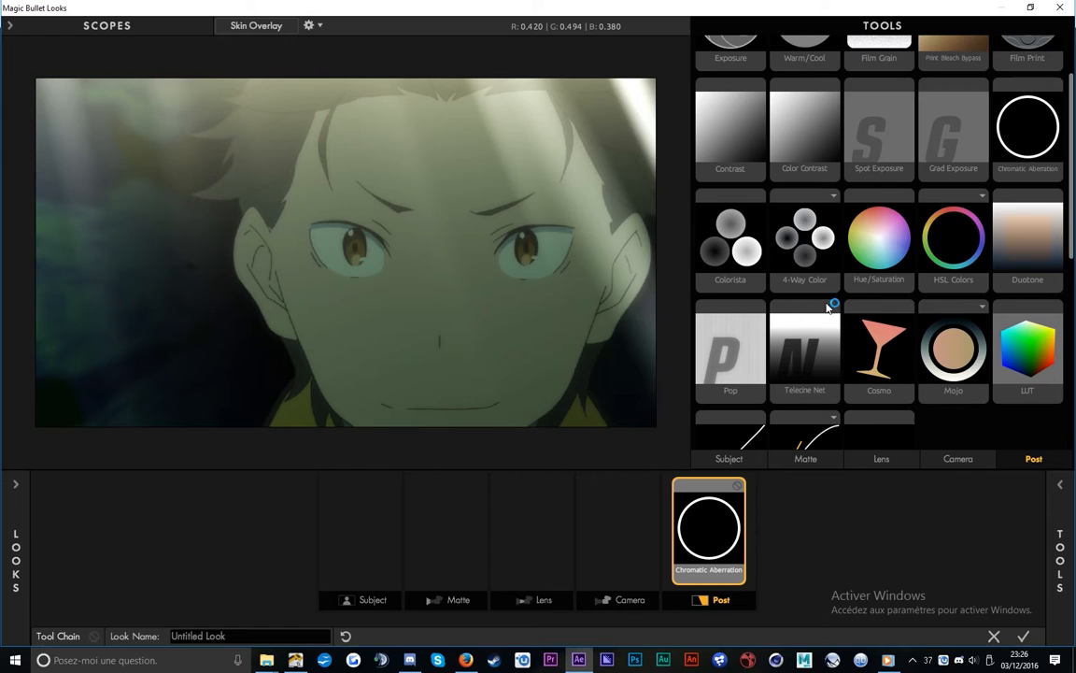
pyautogui.scroll(-2, 872, 296)
pyautogui.scroll(4, 889, 260)
pyautogui.scroll(-5, 906, 265)
pyautogui.moveTo(917, 222); pyautogui.dragTo(608, 529)
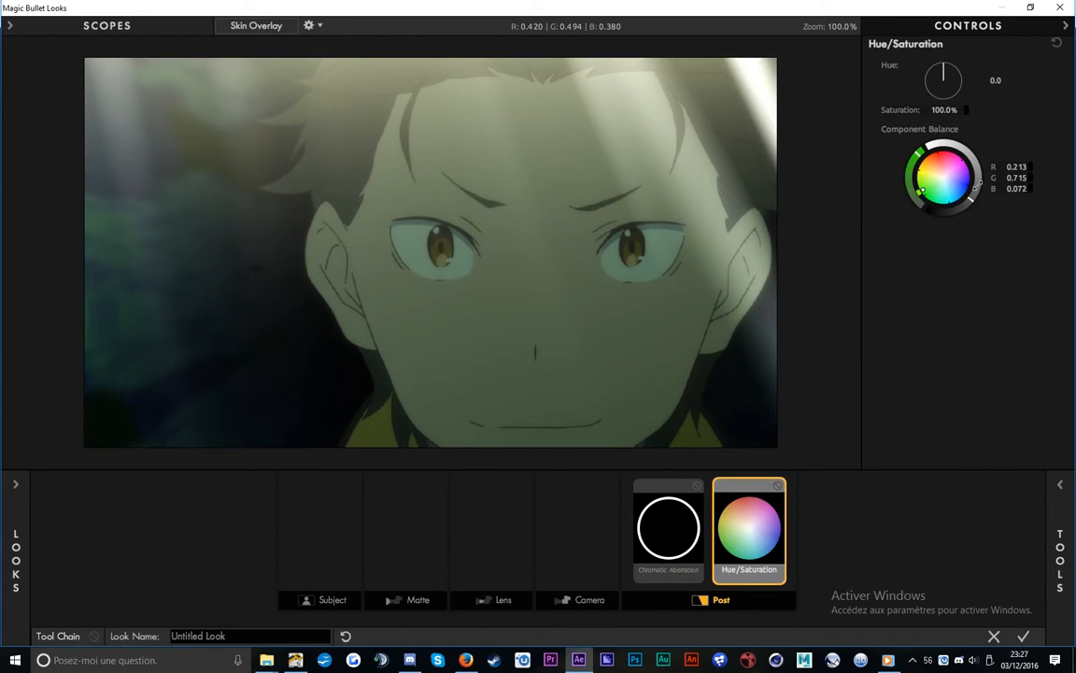
pyautogui.click(1059, 529)
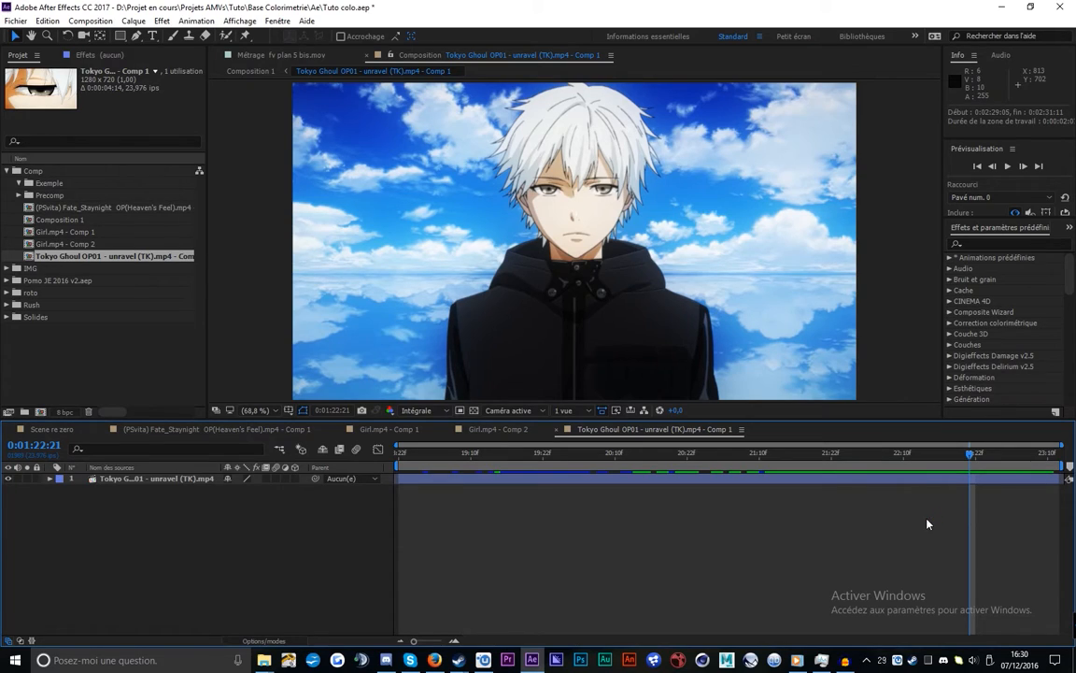
# Preview the Tokyo Ghoul OP01 composition and bring the current time to 0:01:22:09
pyautogui.click(879, 457)
pyautogui.moveTo(434, 497); pyautogui.dragTo(969, 456)
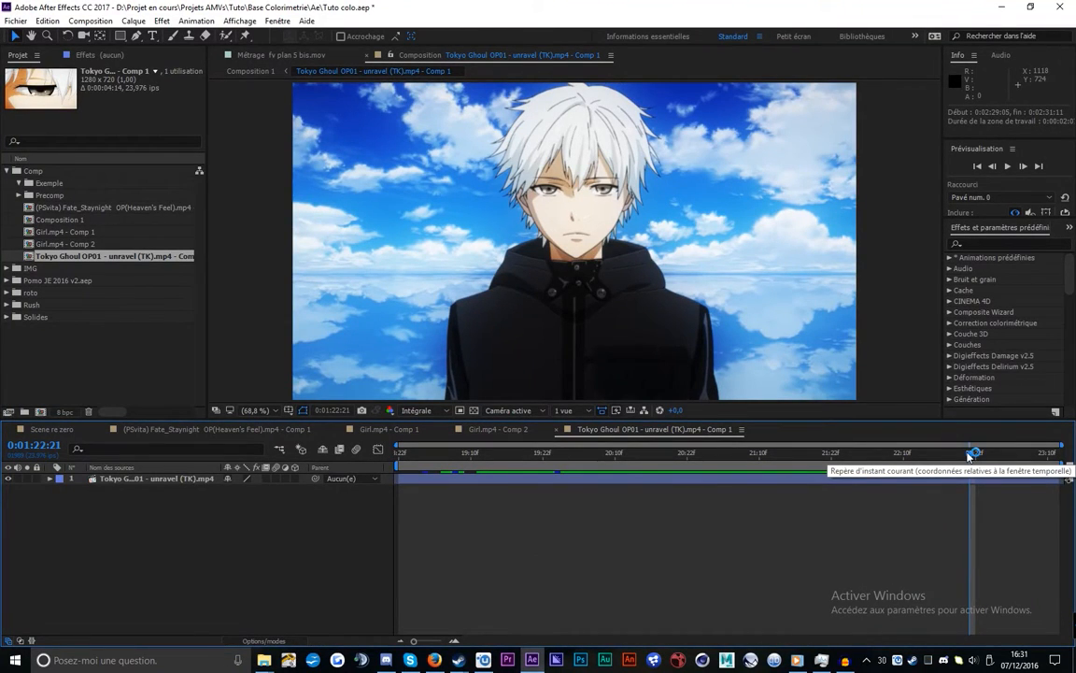
pyautogui.press('space')
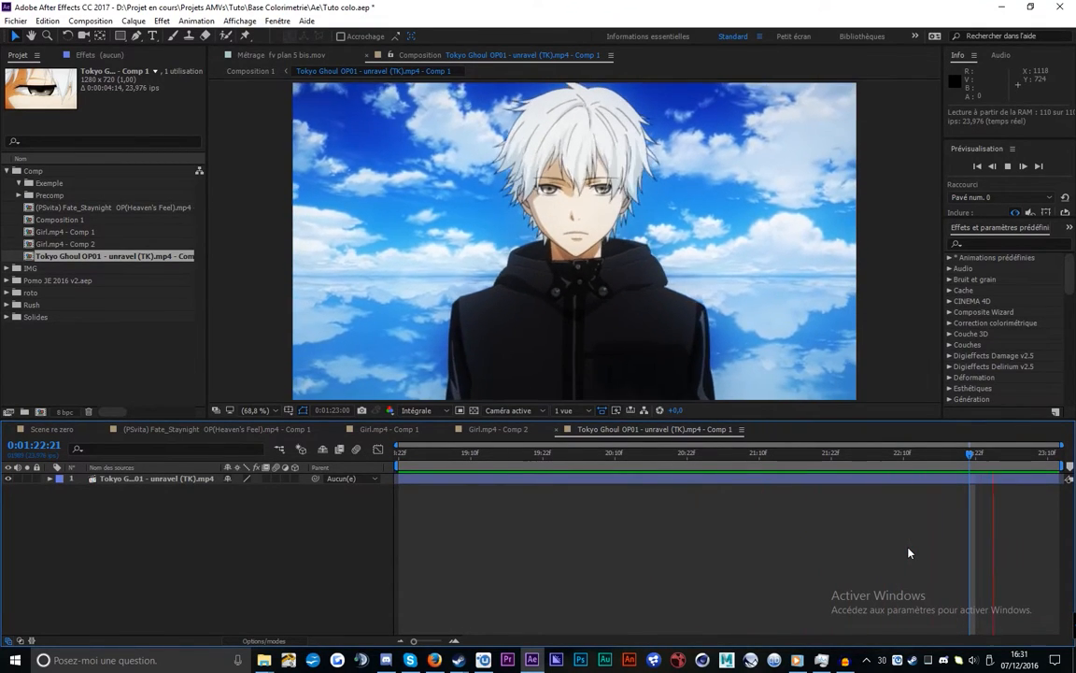
pyautogui.click(849, 454)
pyautogui.moveTo(849, 475); pyautogui.dragTo(897, 494)
# Create an adjustment layer above the Tokyo Ghoul clip and apply the Teinte/Saturation effect to it
pyautogui.rightClick(845, 494)
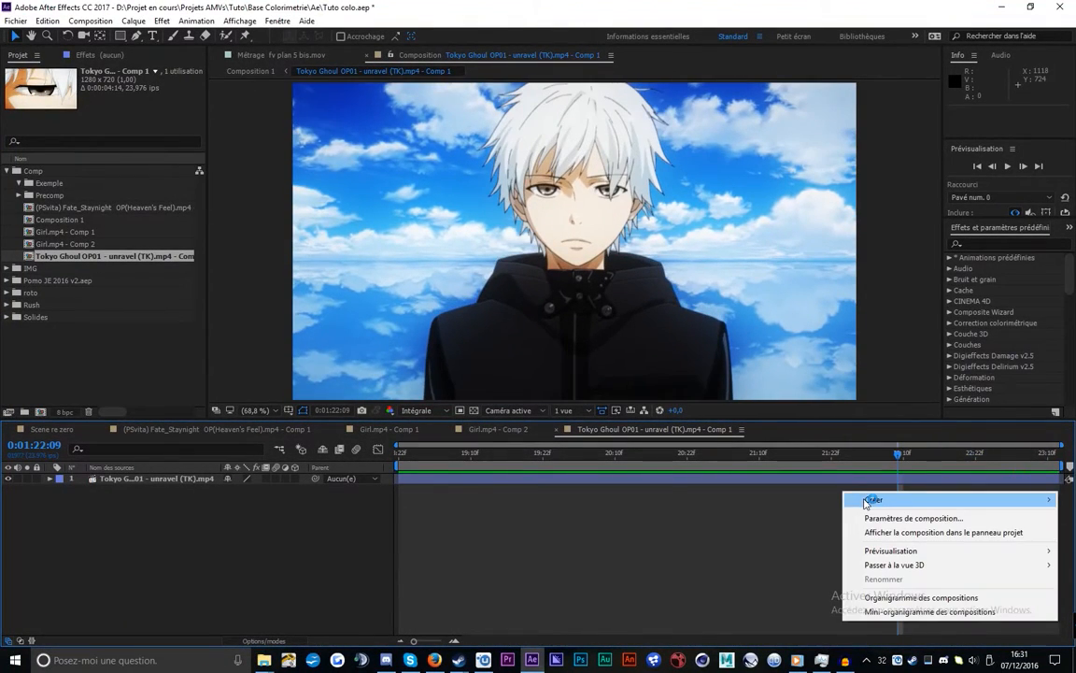
pyautogui.moveTo(874, 500)
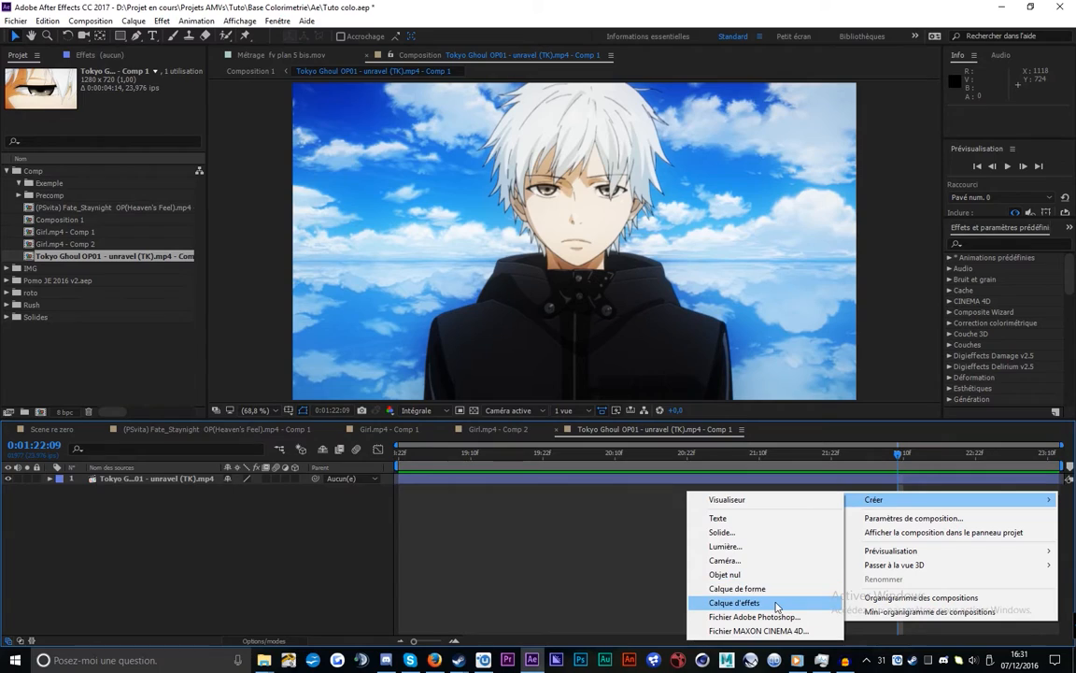
pyautogui.click(734, 603)
pyautogui.click(1009, 244)
pyautogui.write('teinte')
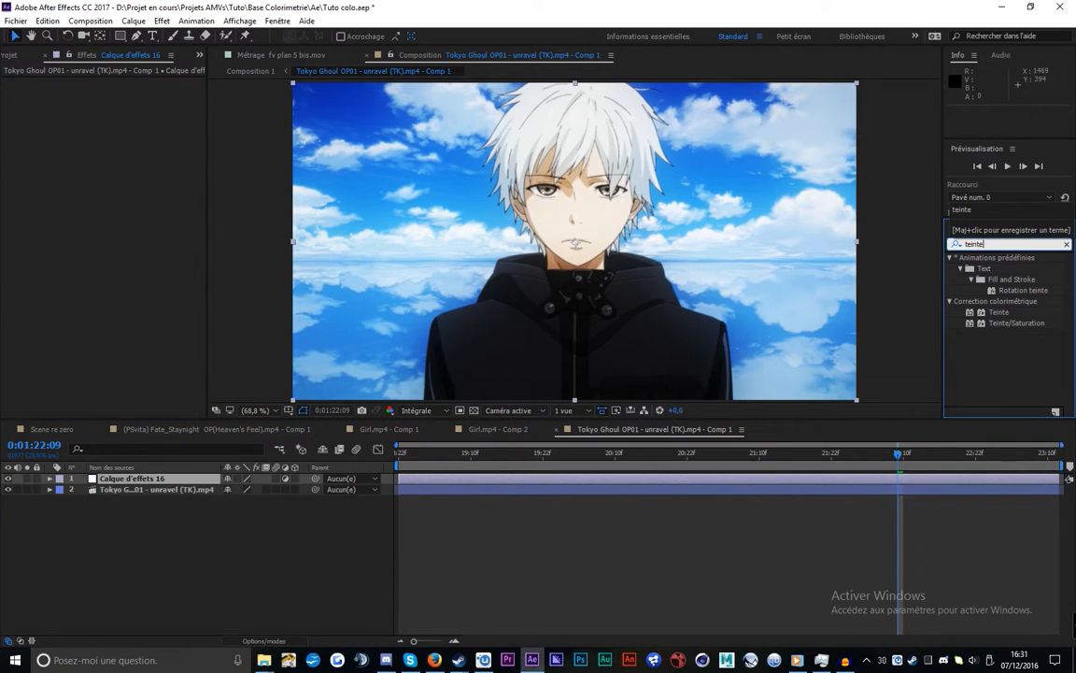
pyautogui.doubleClick(1007, 324)
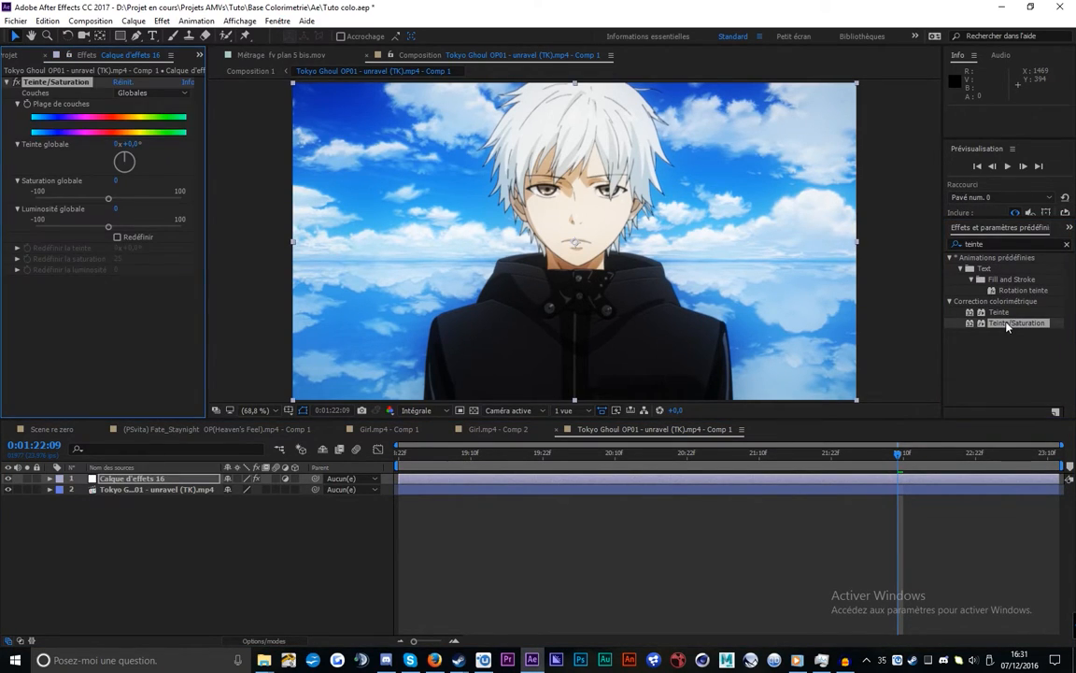
# Try a blue channel saturation of 100 with a widened colour range in Teinte/Saturation, and reset the effect
pyautogui.click(204, 480)
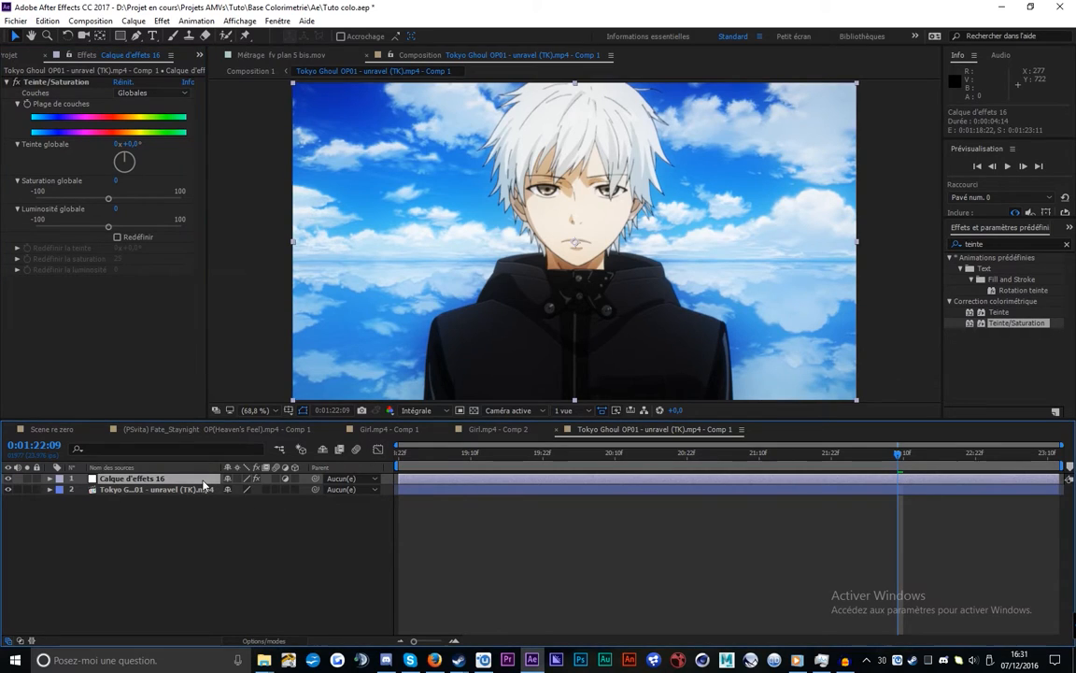
pyautogui.moveTo(1009, 330); pyautogui.dragTo(520, 482)
pyautogui.click(118, 93)
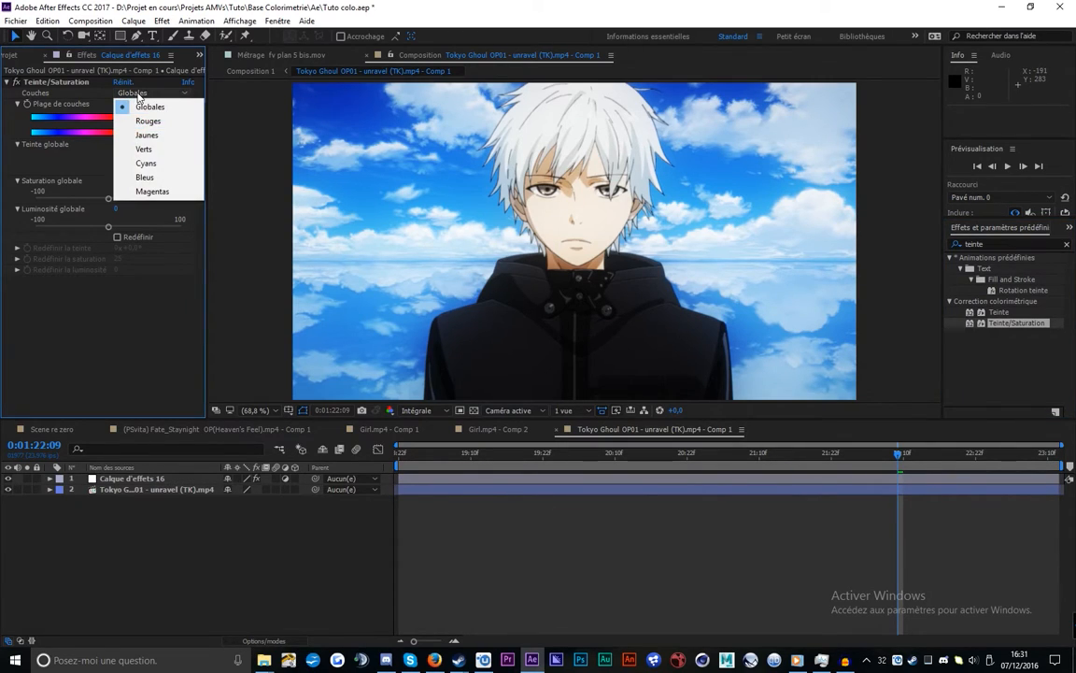
pyautogui.click(161, 181)
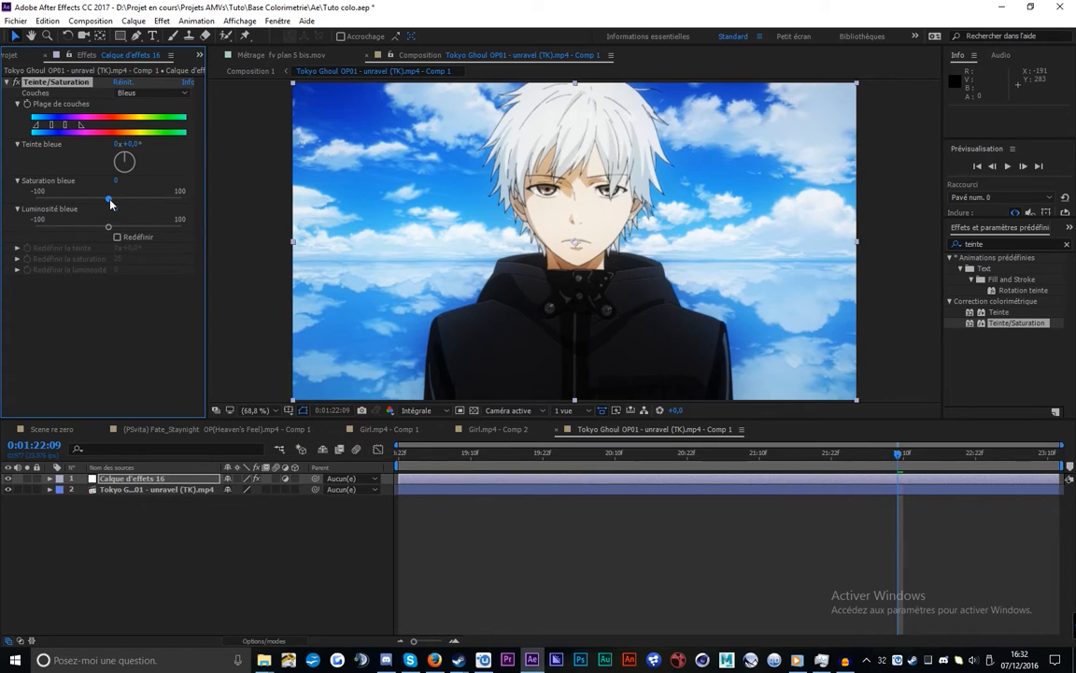
pyautogui.moveTo(110, 201); pyautogui.dragTo(213, 184)
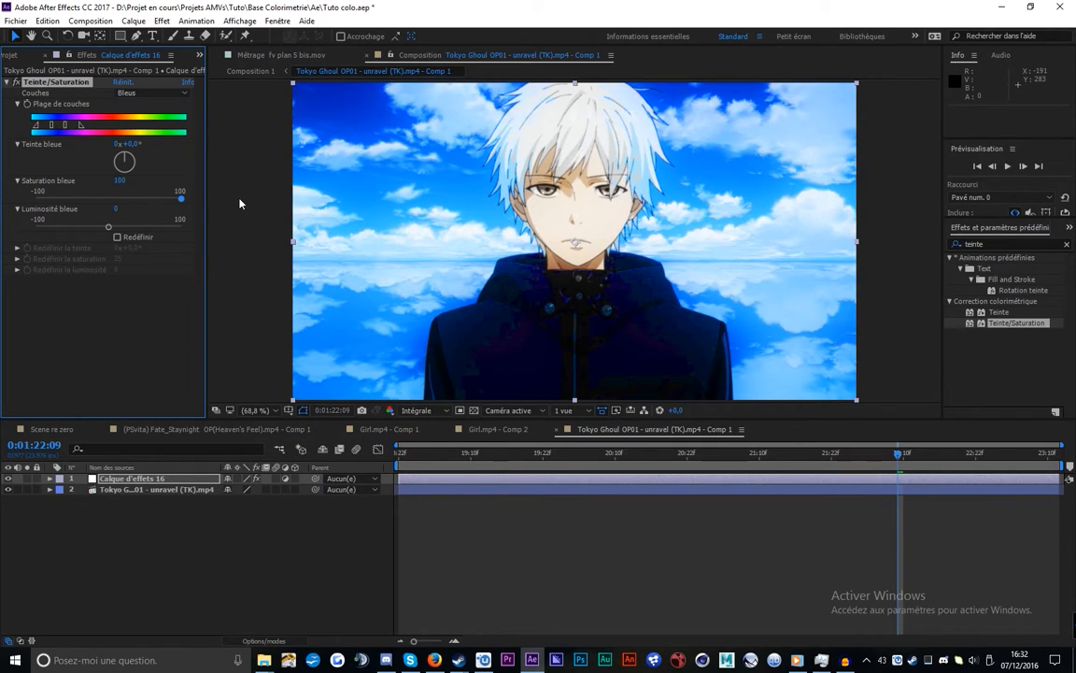
pyautogui.moveTo(80, 125); pyautogui.dragTo(90, 125)
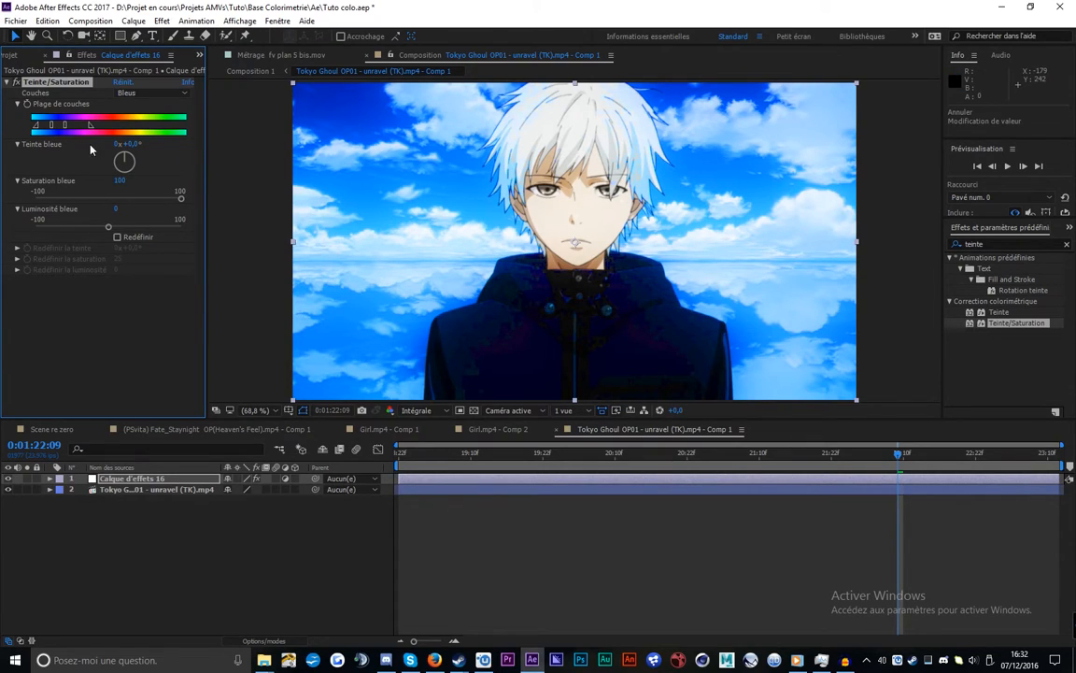
pyautogui.click(122, 83)
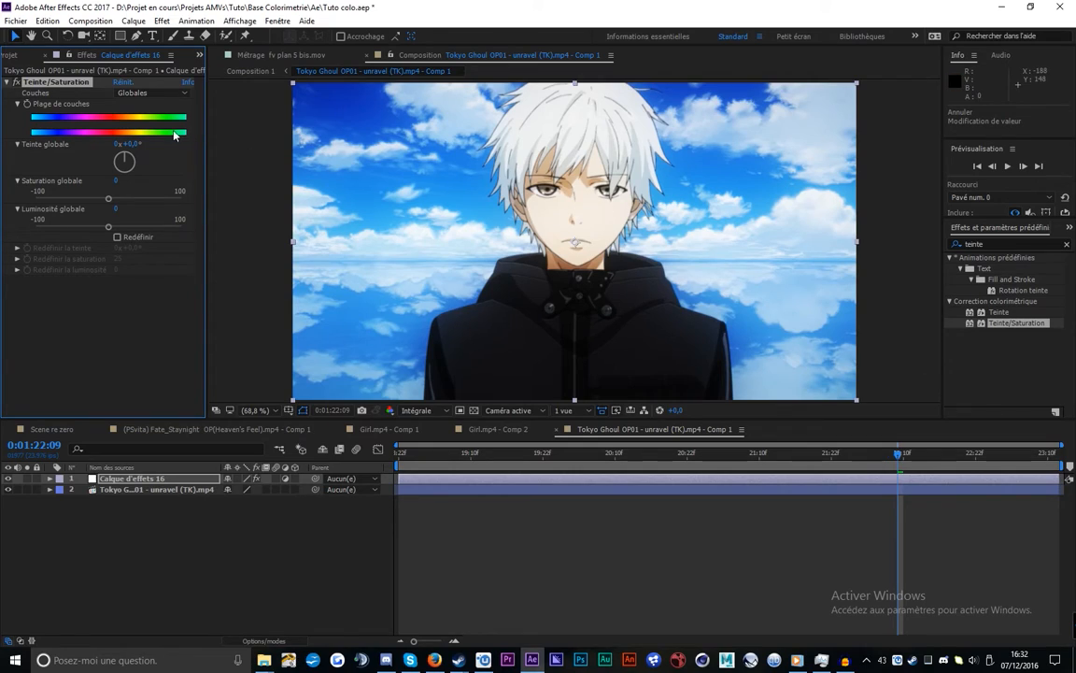
# Select the Bleus channel, widen its colour range, and set Teinte bleue to +148° to turn the sky red
pyautogui.click(150, 93)
pyautogui.click(145, 177)
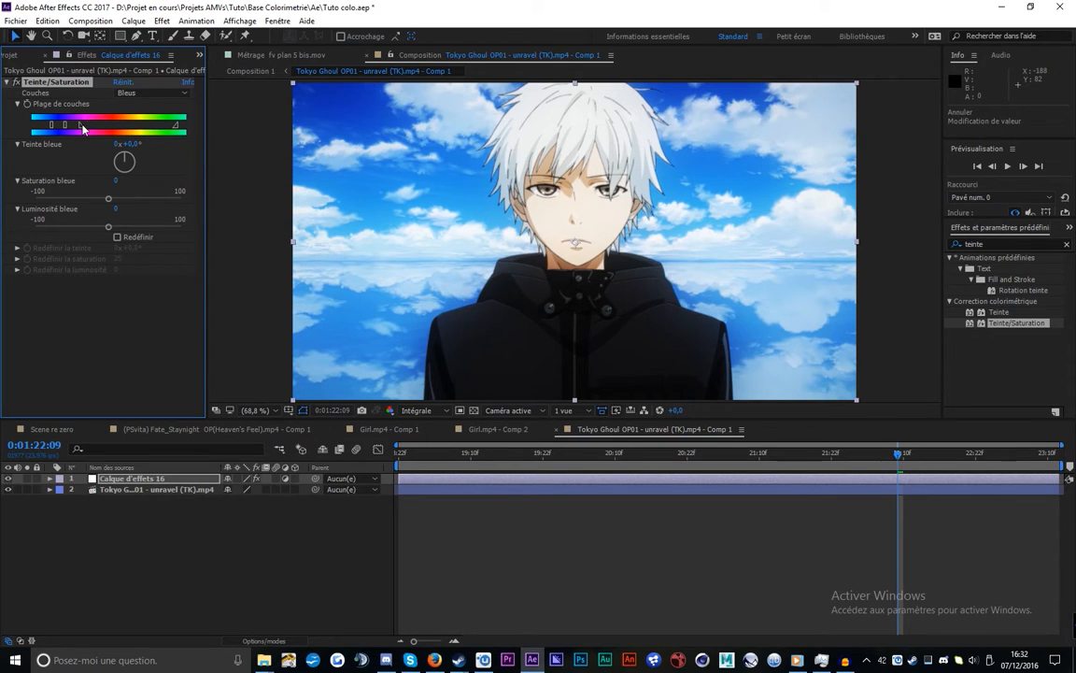
pyautogui.moveTo(49, 126); pyautogui.dragTo(36, 125)
pyautogui.moveTo(125, 158)
pyautogui.mouseDown()
pyautogui.moveTo(115, 178)
pyautogui.moveTo(133, 180)
pyautogui.mouseUp()
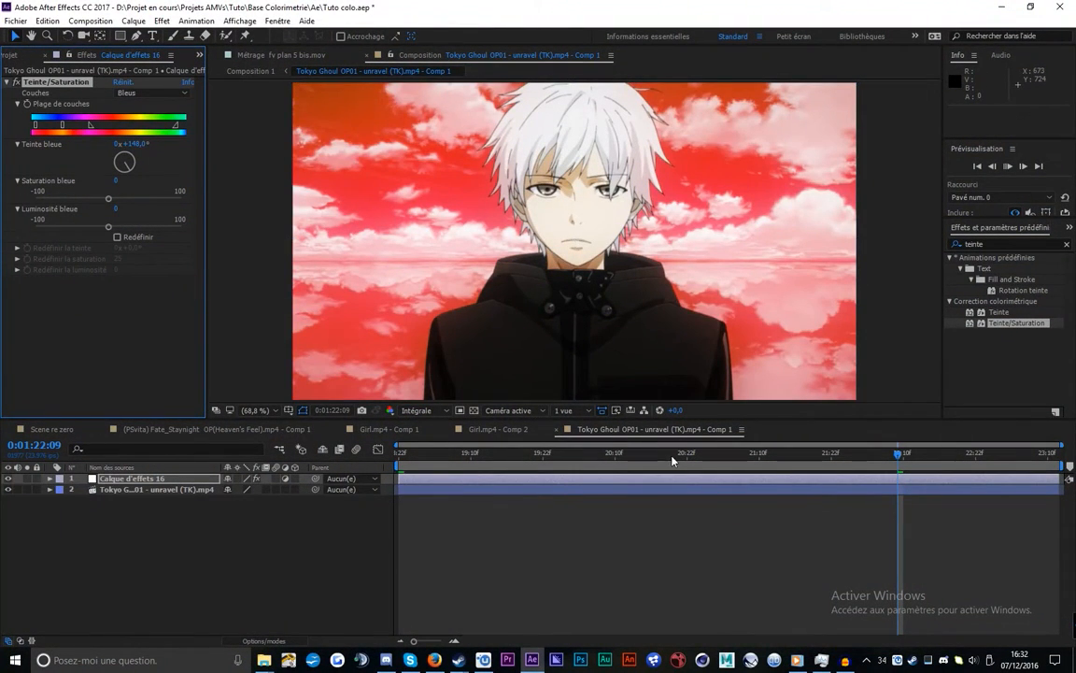
# Compare the hair and sky up close with Teinte/Saturation switched off and on
pyautogui.scroll(4, 516, 386)
pyautogui.press('v')
pyautogui.click(15, 83)
pyautogui.click(15, 83)
pyautogui.click(15, 84)
pyautogui.click(15, 83)
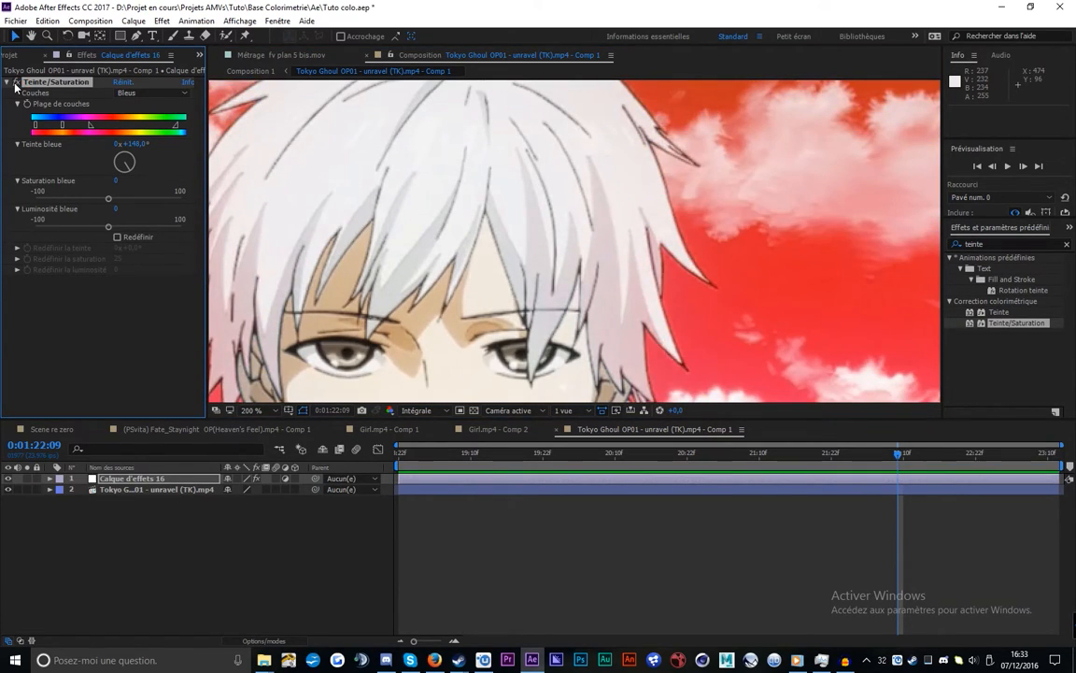
pyautogui.click(15, 83)
pyautogui.click(15, 83)
pyautogui.click(15, 83)
pyautogui.click(15, 83)
pyautogui.click(15, 83)
pyautogui.click(15, 83)
pyautogui.scroll(-4, 316, 137)
pyautogui.scroll(2, 549, 209)
pyautogui.scroll(-1, 550, 207)
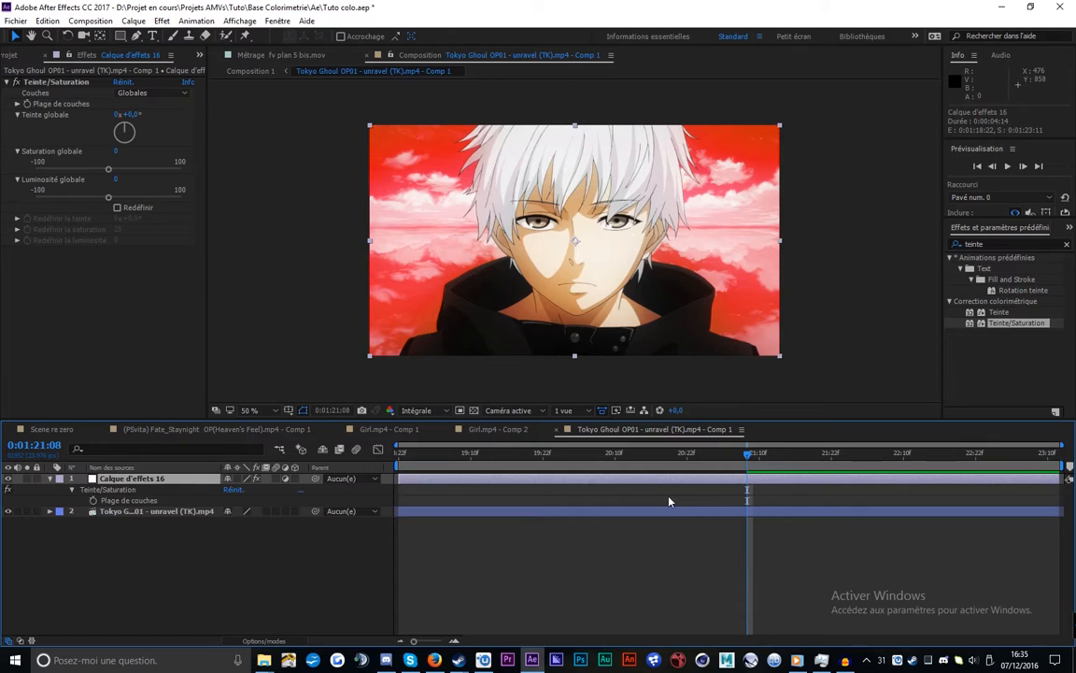
# Try animating the adjustment layer's opacity with a keyframe at 0:01:21:08 and a lower value at an earlier time
pyautogui.press('t')
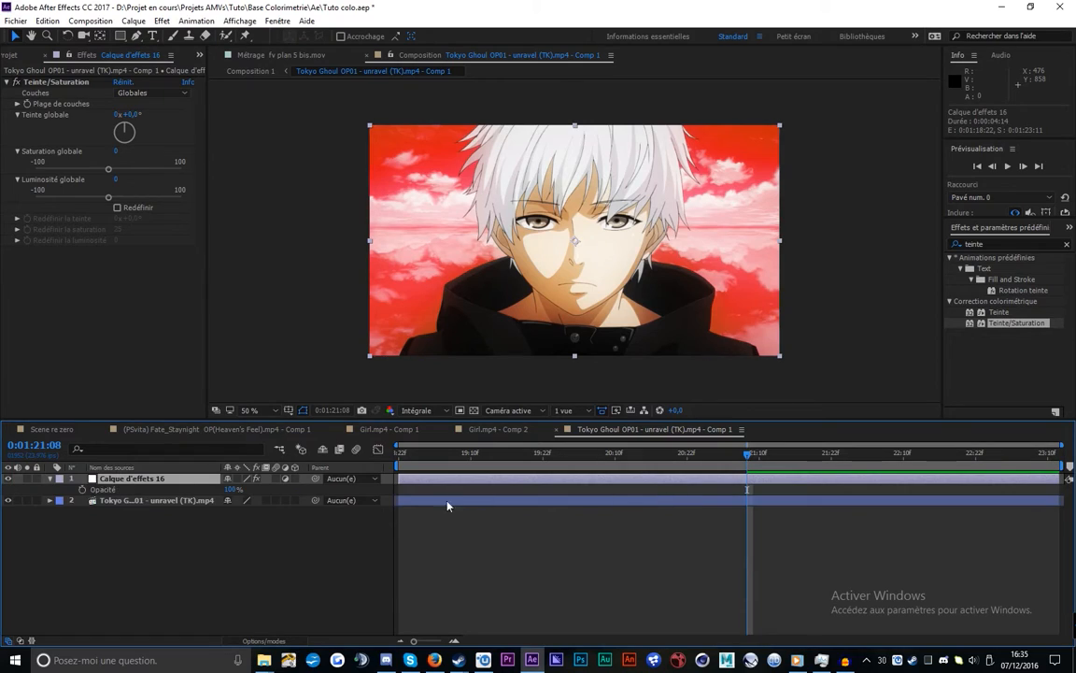
pyautogui.click(112, 492)
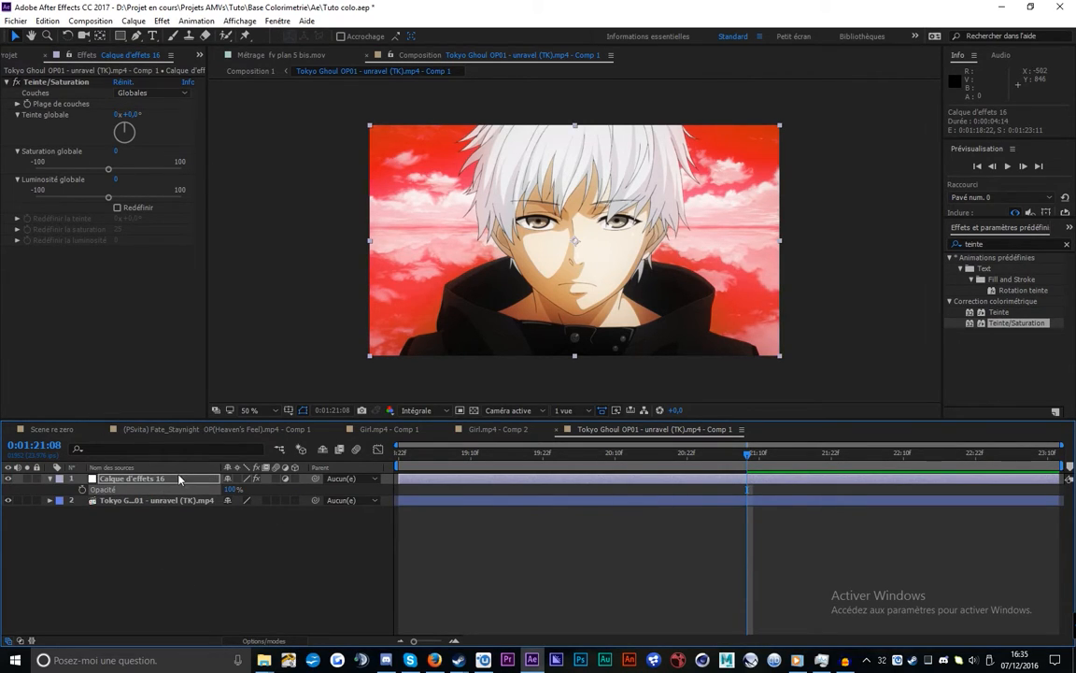
pyautogui.click(82, 490)
pyautogui.moveTo(748, 455); pyautogui.dragTo(669, 455)
pyautogui.moveTo(232, 490); pyautogui.dragTo(176, 496)
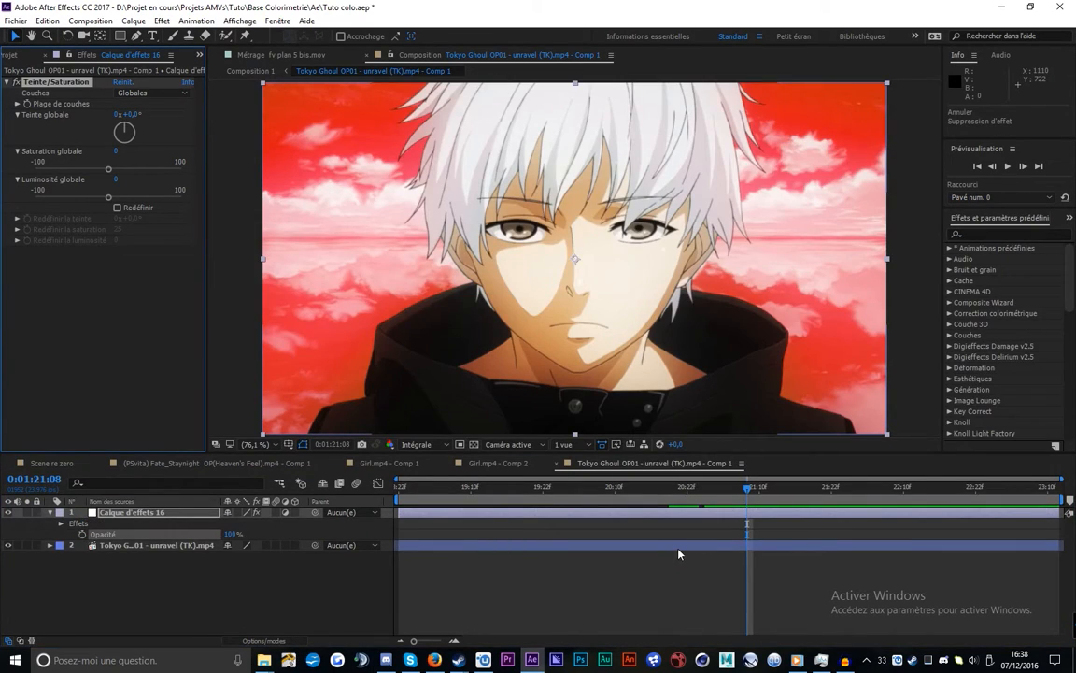
# Add a Plage de couches keyframe for Teinte/Saturation at 0:01:21:08 and reveal it under the adjustment layer
pyautogui.click(1000, 233)
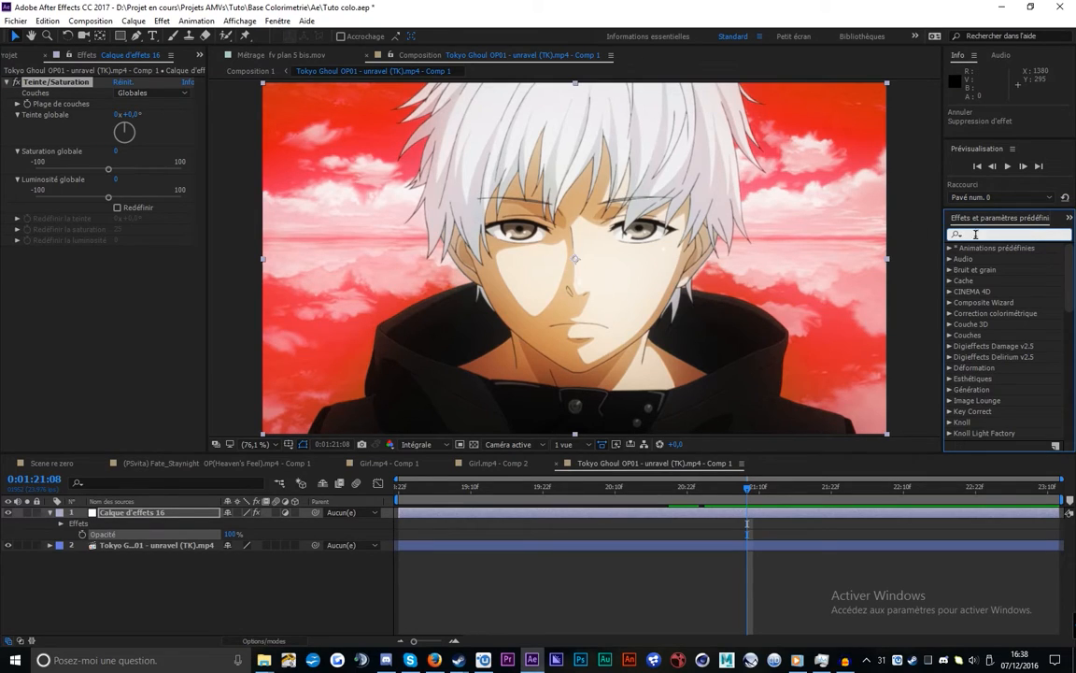
pyautogui.click(27, 104)
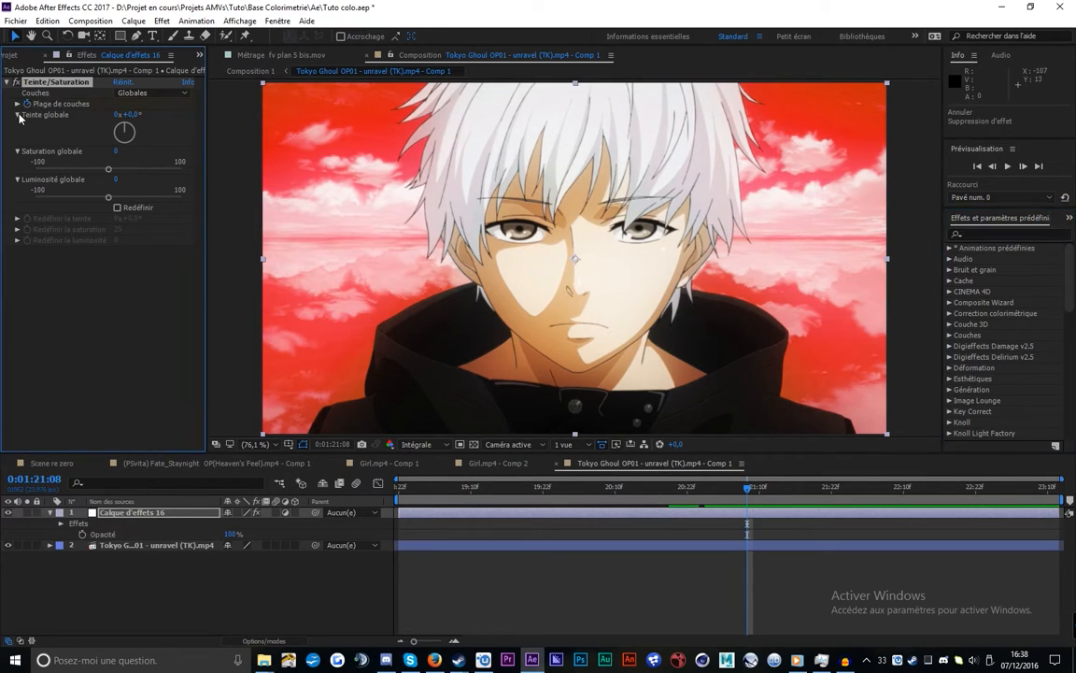
pyautogui.click(18, 104)
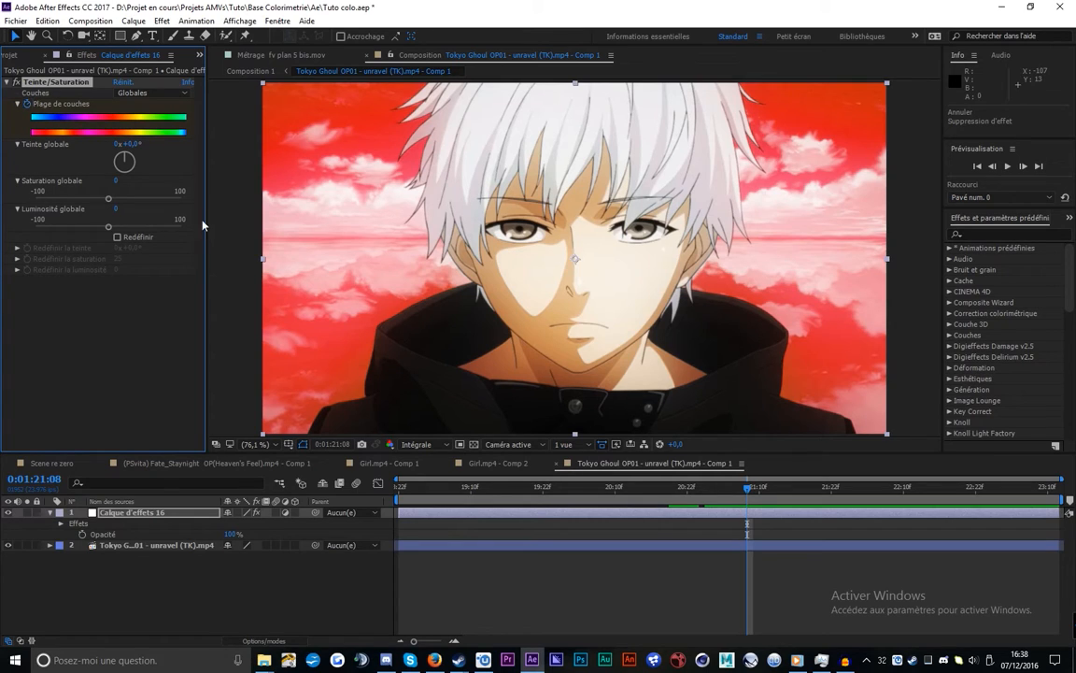
pyautogui.press('u')
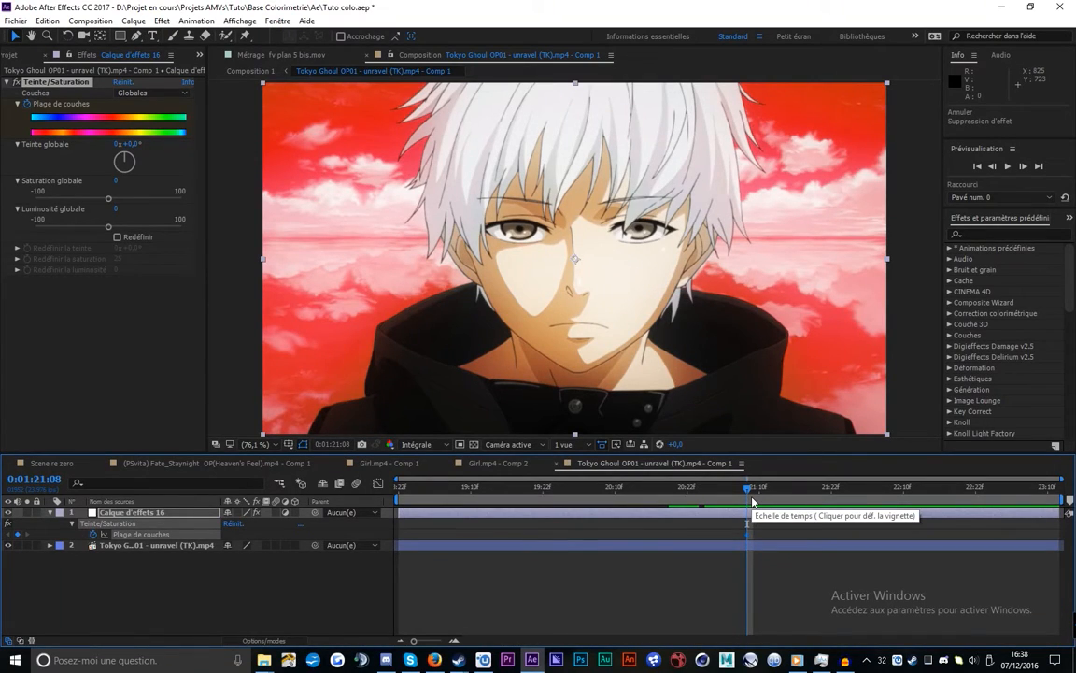
# At 0:01:21:18, try a global saturation of -100, undo it, and set only the Bleus channel's saturation to -100
pyautogui.hotkey('shift', 'pagedown')
pyautogui.moveTo(109, 198); pyautogui.dragTo(5, 204)
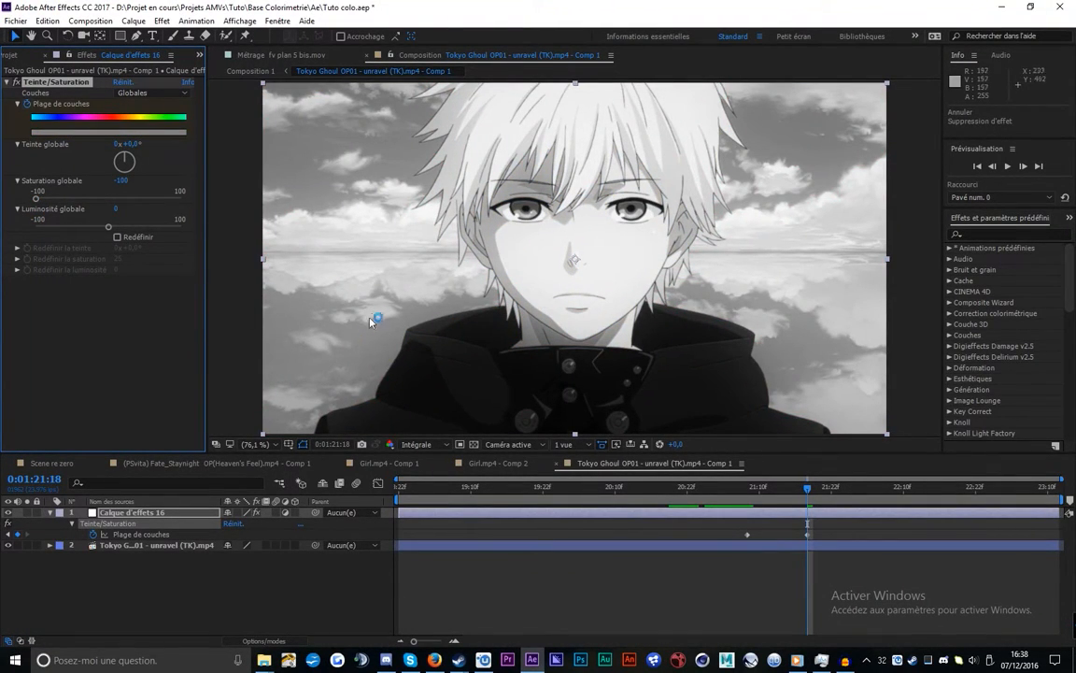
pyautogui.hotkey('ctrl', 'z')
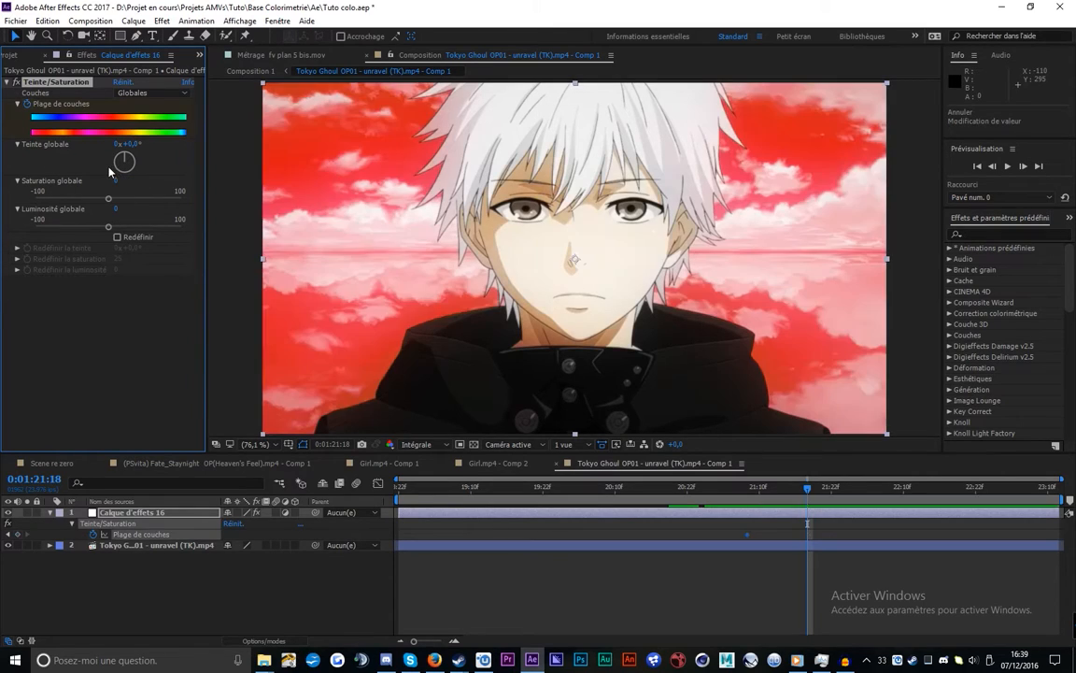
pyautogui.click(152, 94)
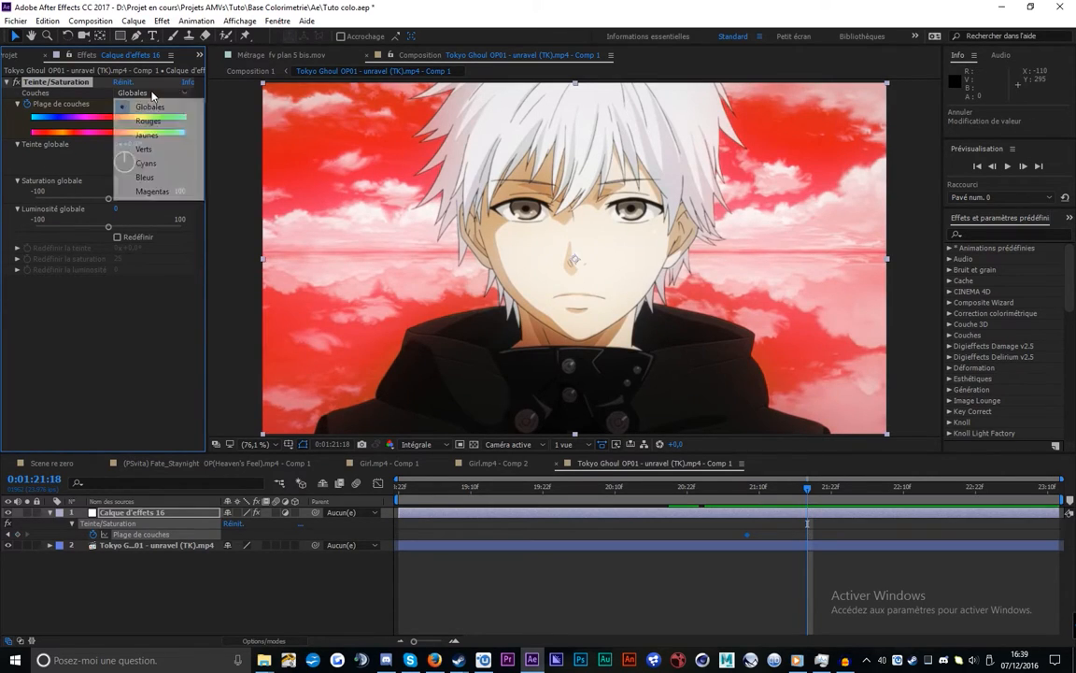
pyautogui.click(145, 177)
pyautogui.moveTo(108, 204); pyautogui.dragTo(2, 194)
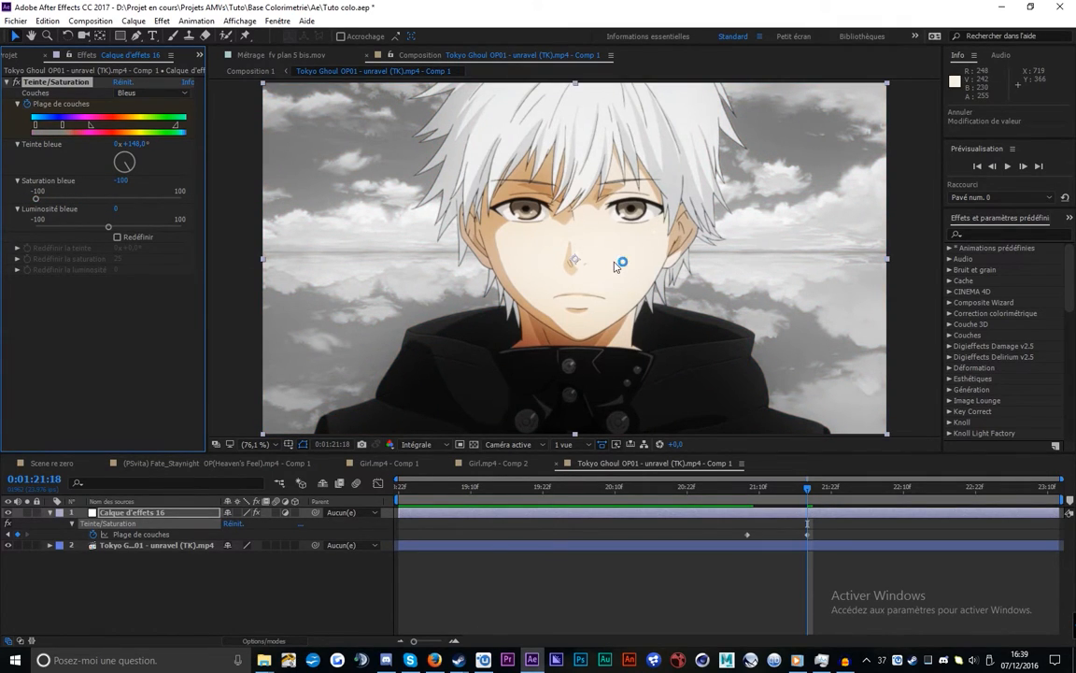
# Preview the animated blue desaturation and examine the frame at 0:01:22:23
pyautogui.press('space')
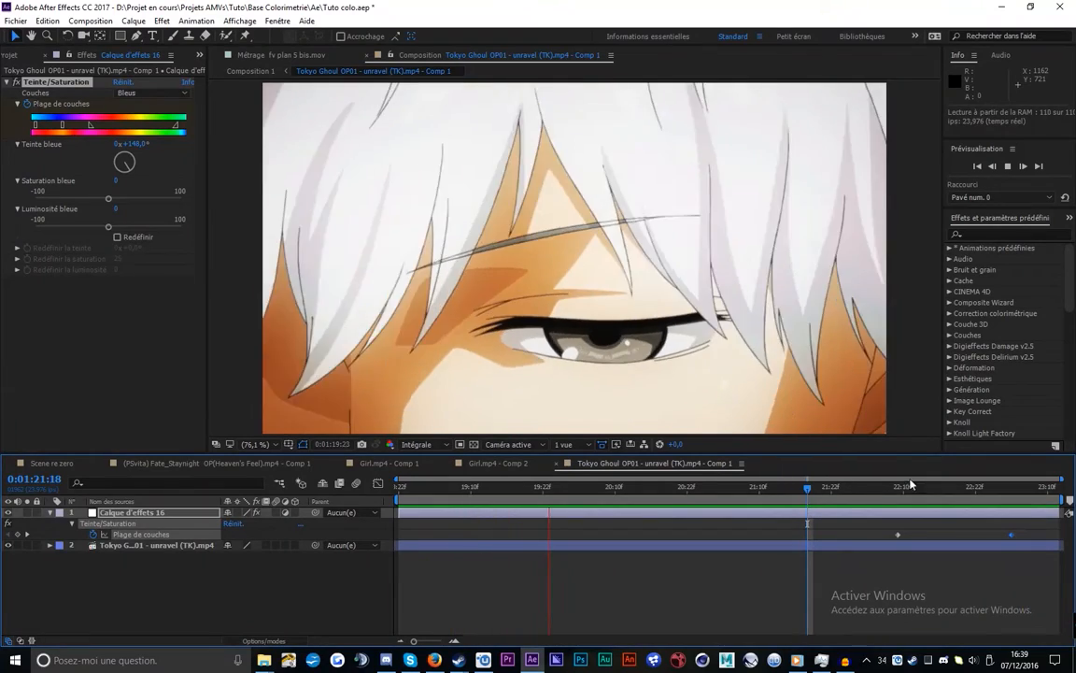
pyautogui.press('space')
pyautogui.moveTo(962, 519); pyautogui.dragTo(925, 548)
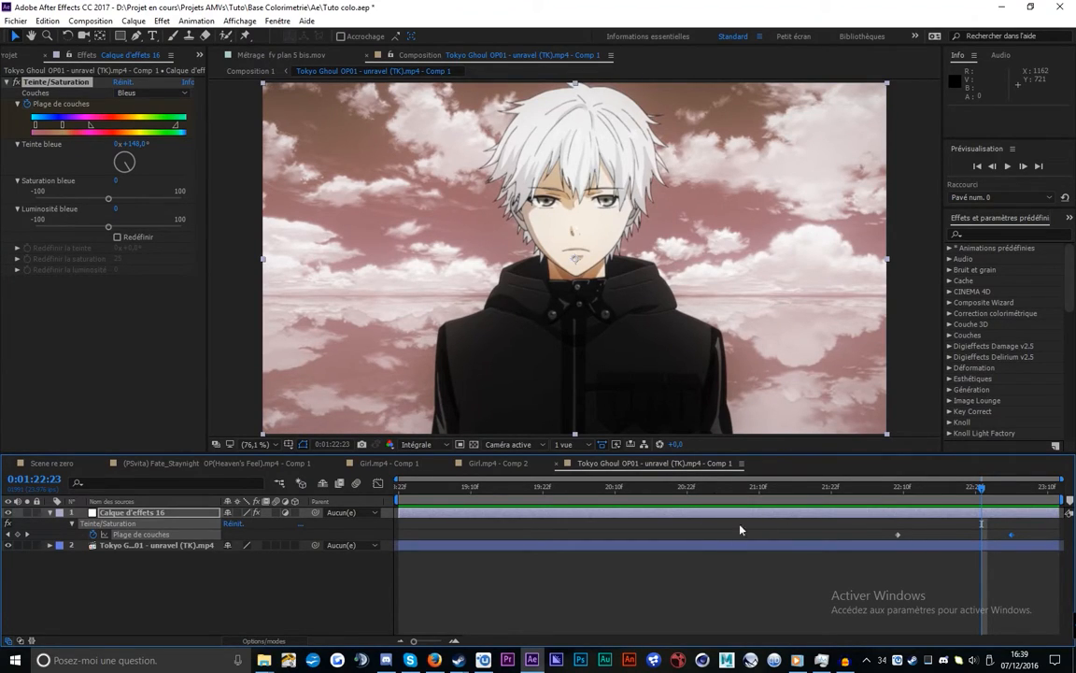
# Show the layer mode and track matte columns, and duplicate the adjustment layer to examine the available matte options
pyautogui.click(311, 636)
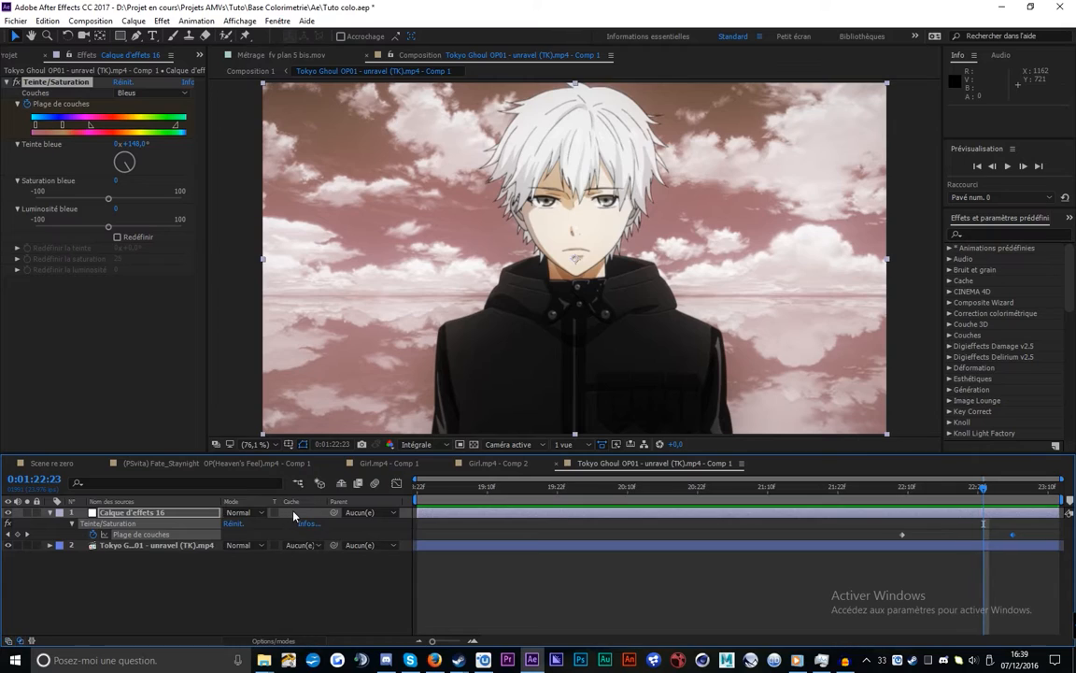
pyautogui.hotkey('ctrl', 'd')
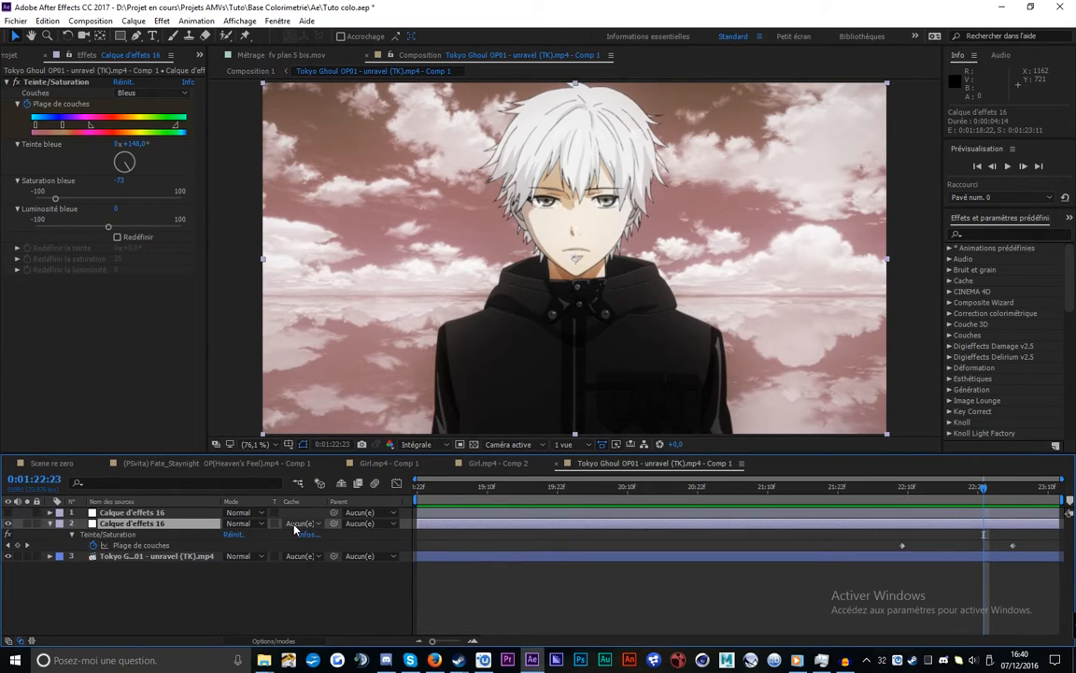
pyautogui.click(297, 524)
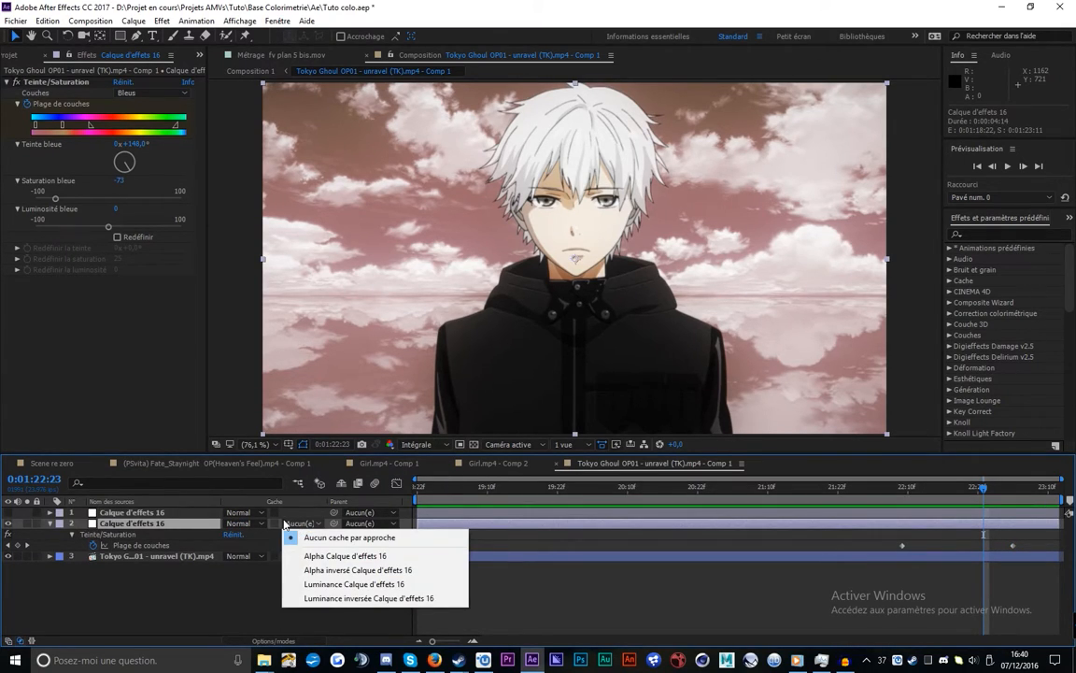
pyautogui.click(200, 516)
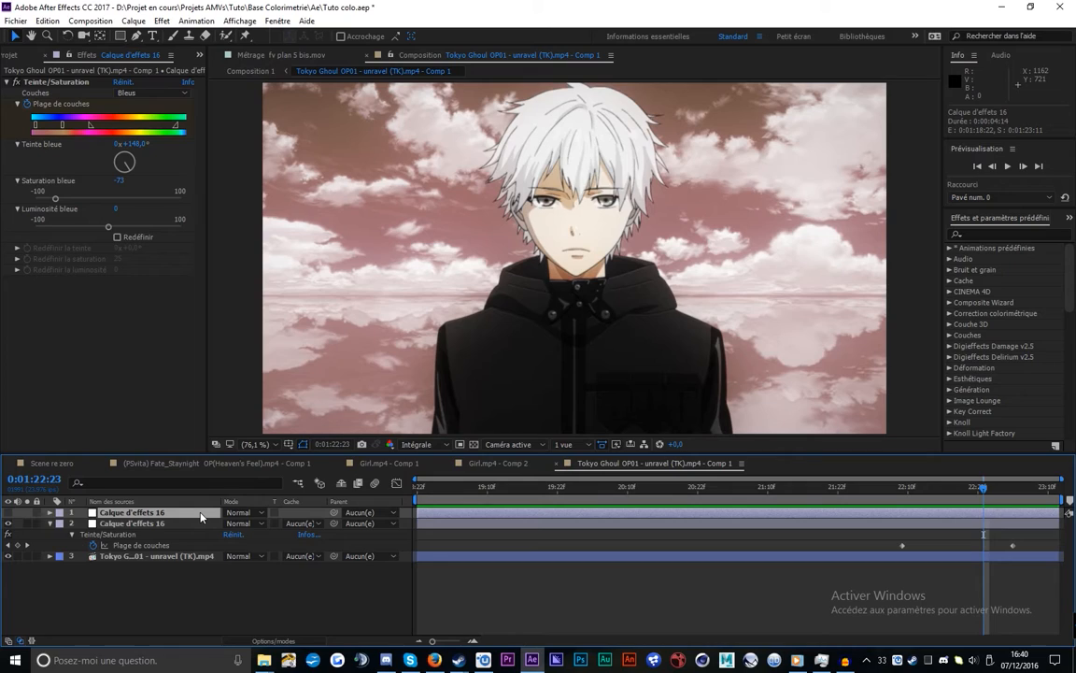
pyautogui.click(569, 585)
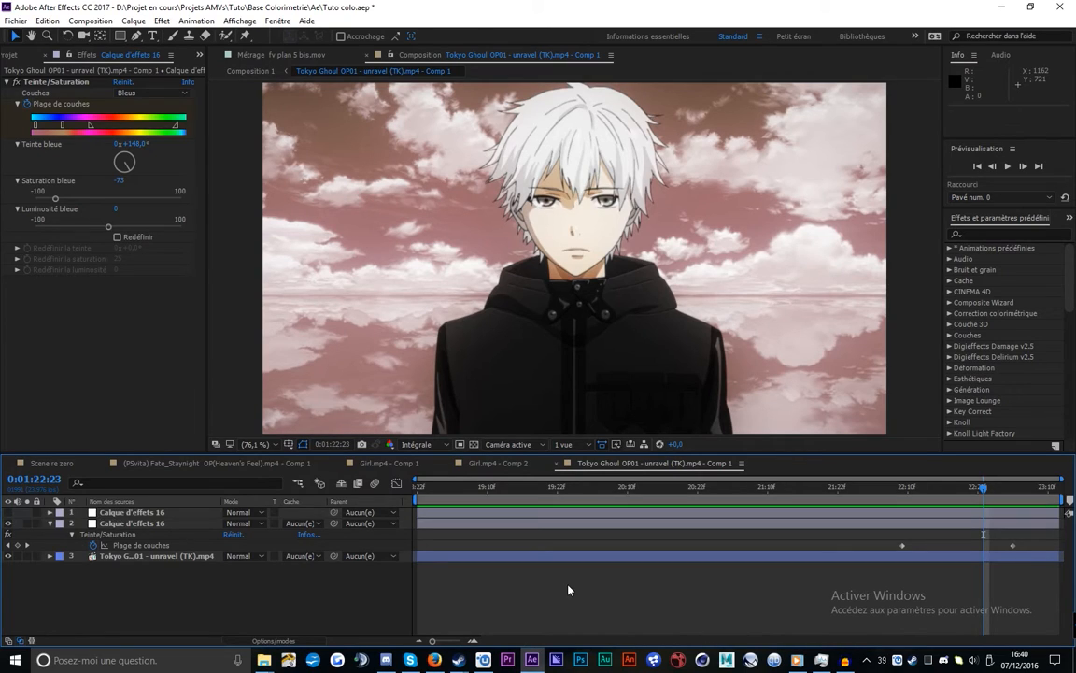
# Draw a closed red freeform shape over the sky and the character's face with the Pen tool
pyautogui.click(136, 37)
pyautogui.click(383, 167)
pyautogui.click(378, 246)
pyautogui.click(553, 303)
pyautogui.click(661, 221)
pyautogui.moveTo(665, 205); pyautogui.dragTo(664, 199)
pyautogui.click(383, 167)
# Delete the duplicate adjustment layer and set the remaining one's track matte to Alpha Calque de forme 1
pyautogui.click(159, 514)
pyautogui.click(170, 523)
pyautogui.press('Delete')
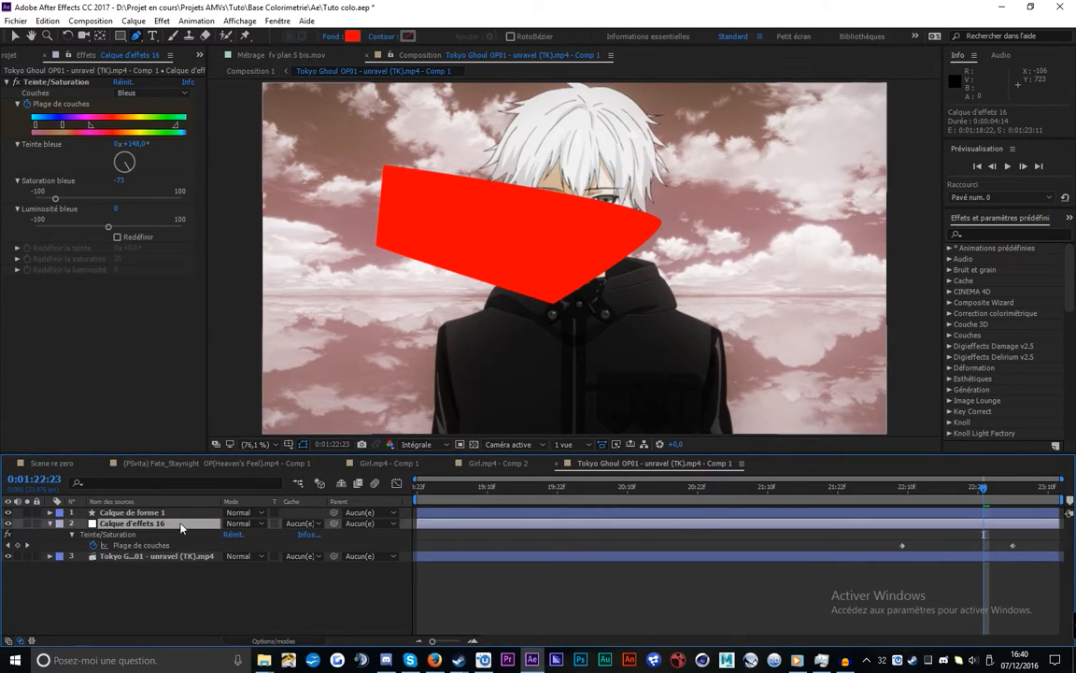
pyautogui.click(297, 523)
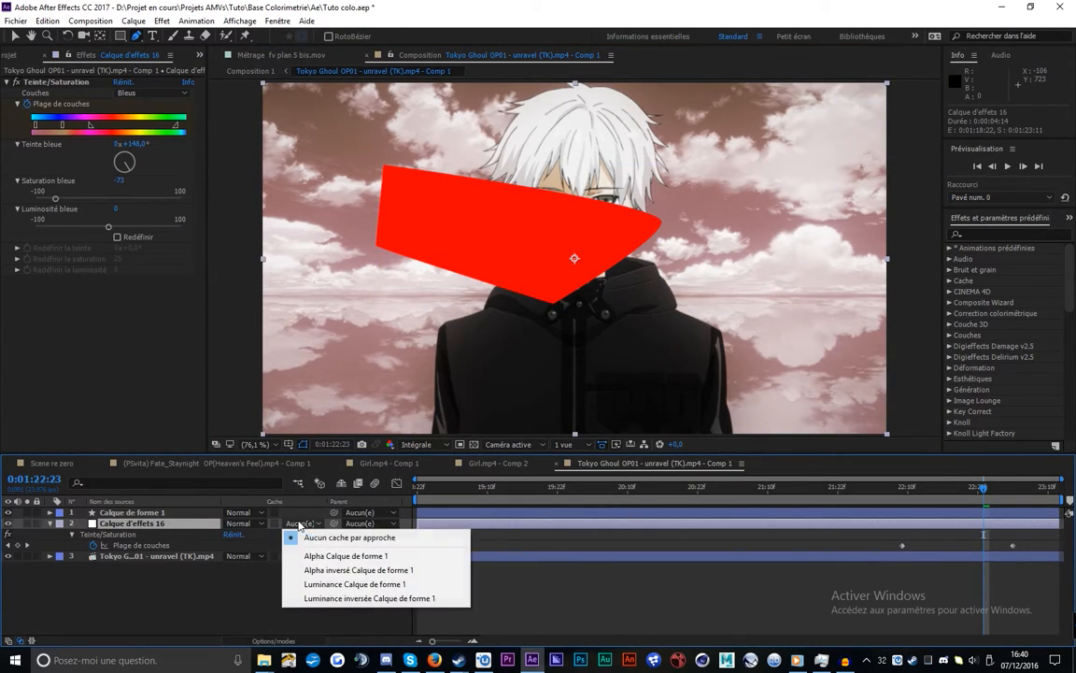
pyautogui.click(346, 556)
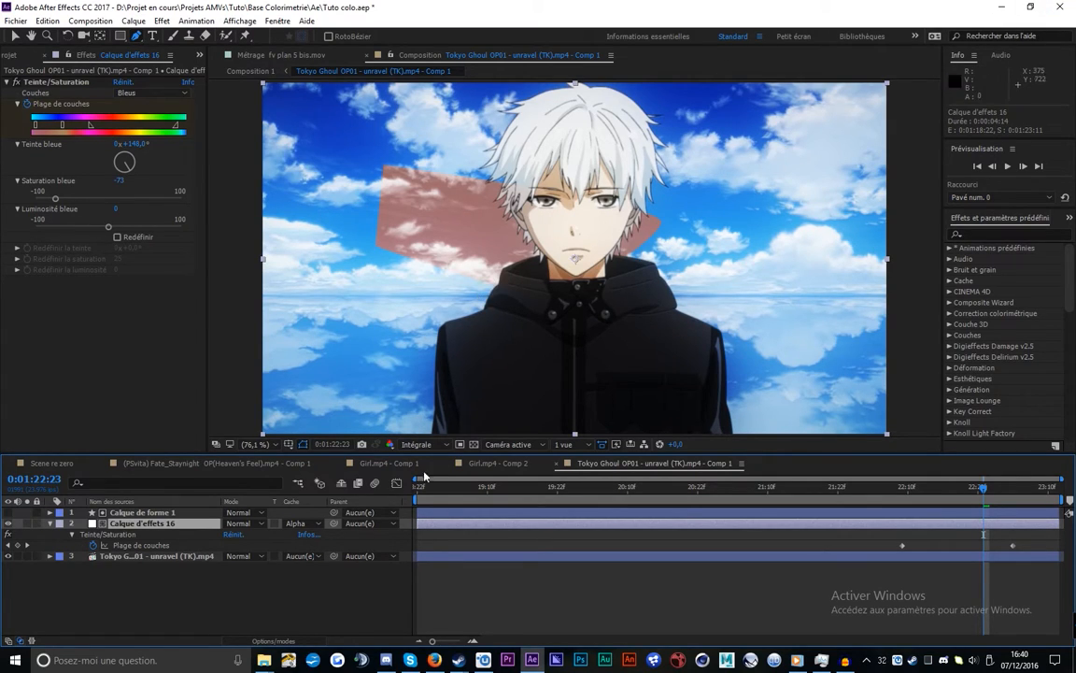
# Delete the matted adjustment layer and close the Tokyo Ghoul composition
pyautogui.press('Delete')
pyautogui.click(554, 464)
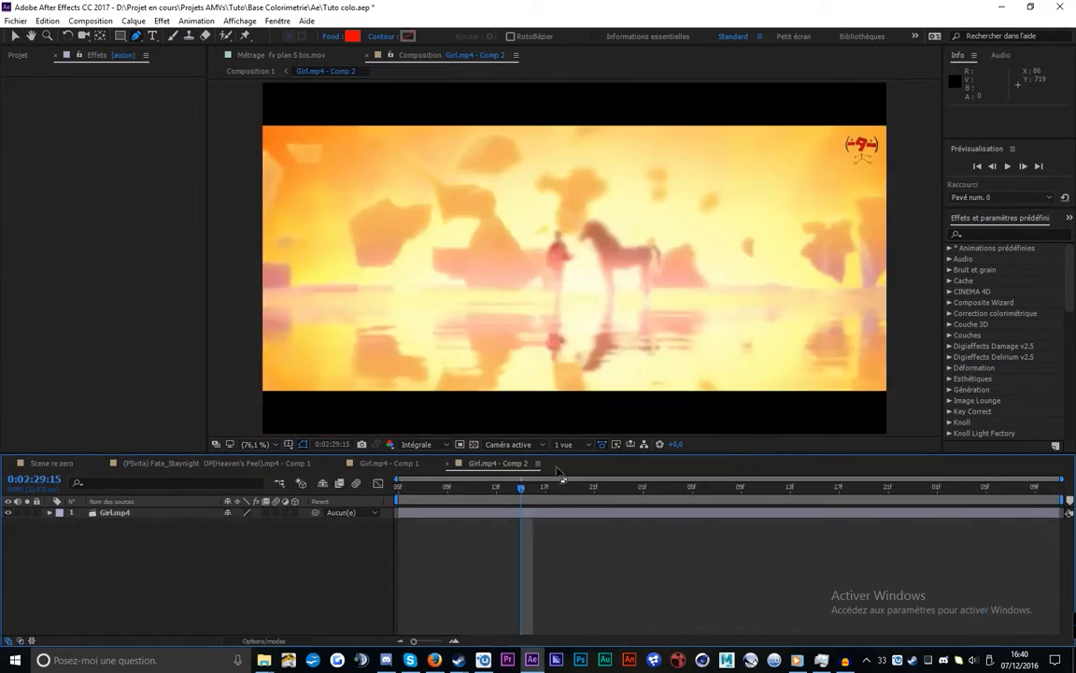
# Preview the Girl clip and set the current time to 0:02:30:19
pyautogui.press('space')
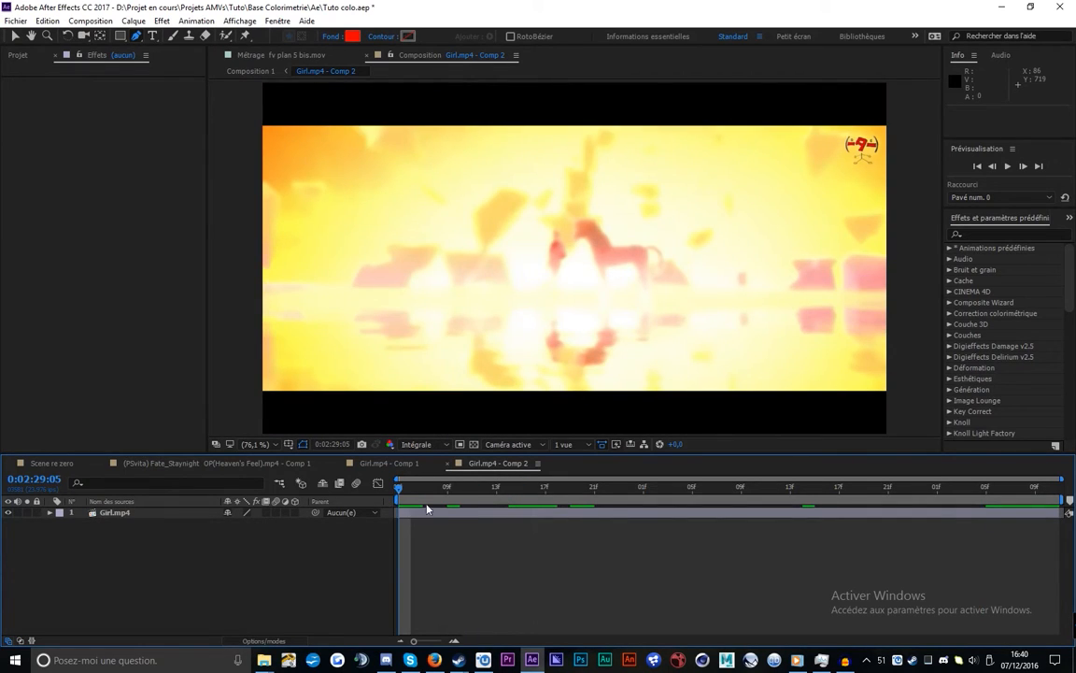
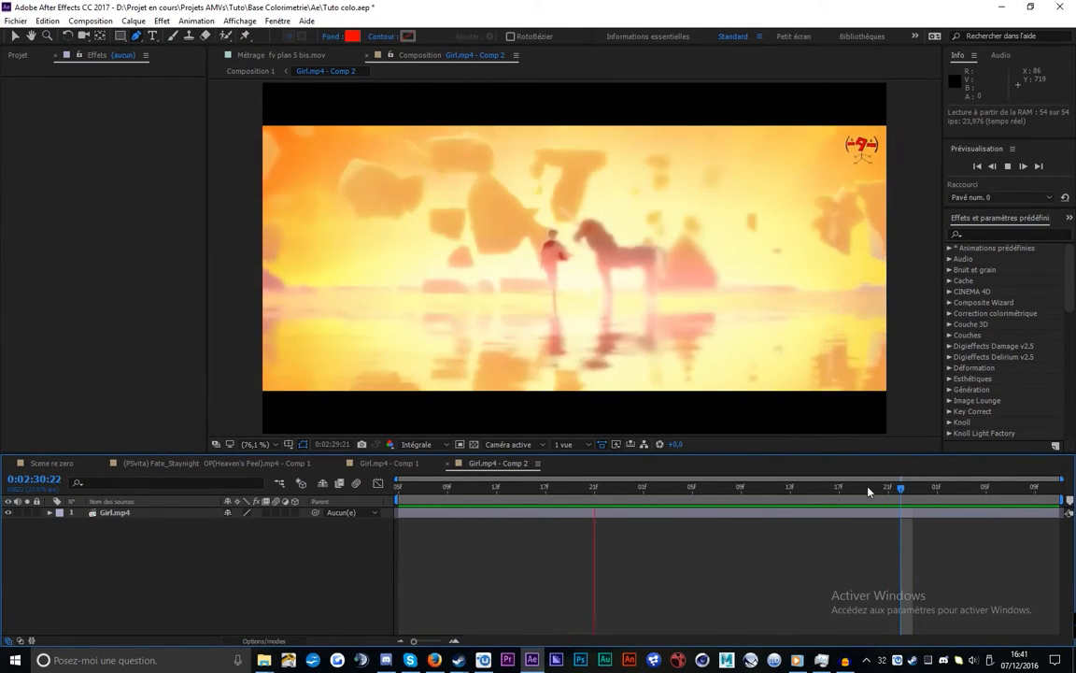
pyautogui.click(864, 487)
# Search the effects for CC Vignette and create an adjustment layer above the Girl clip
pyautogui.click(1007, 233)
pyautogui.write('cc vign')
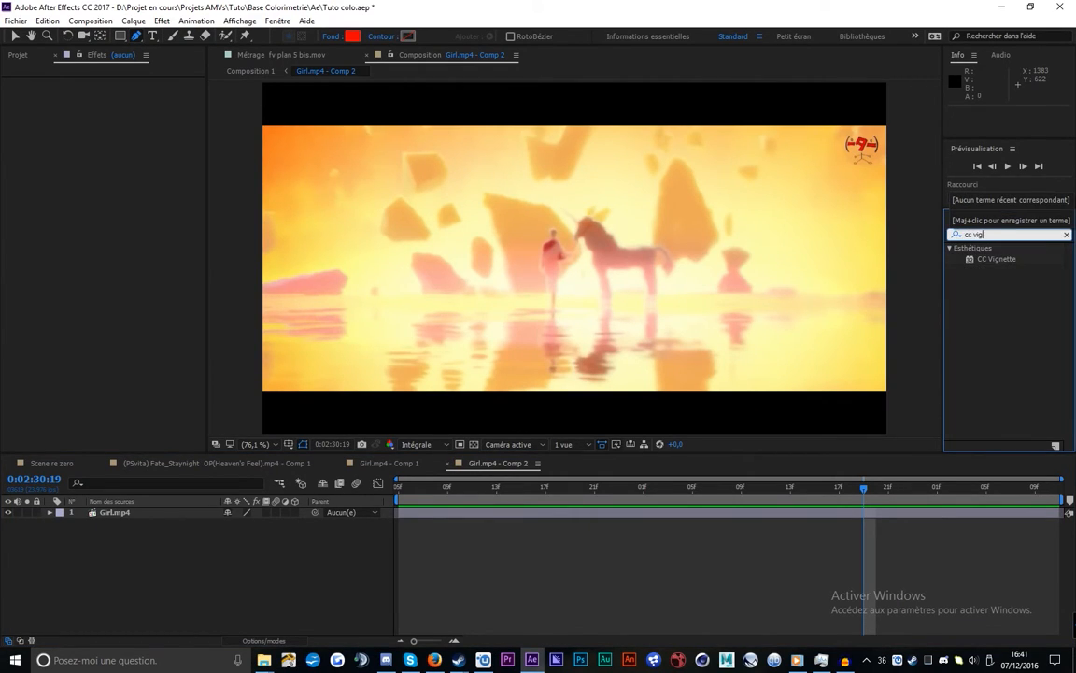
pyautogui.click(989, 259)
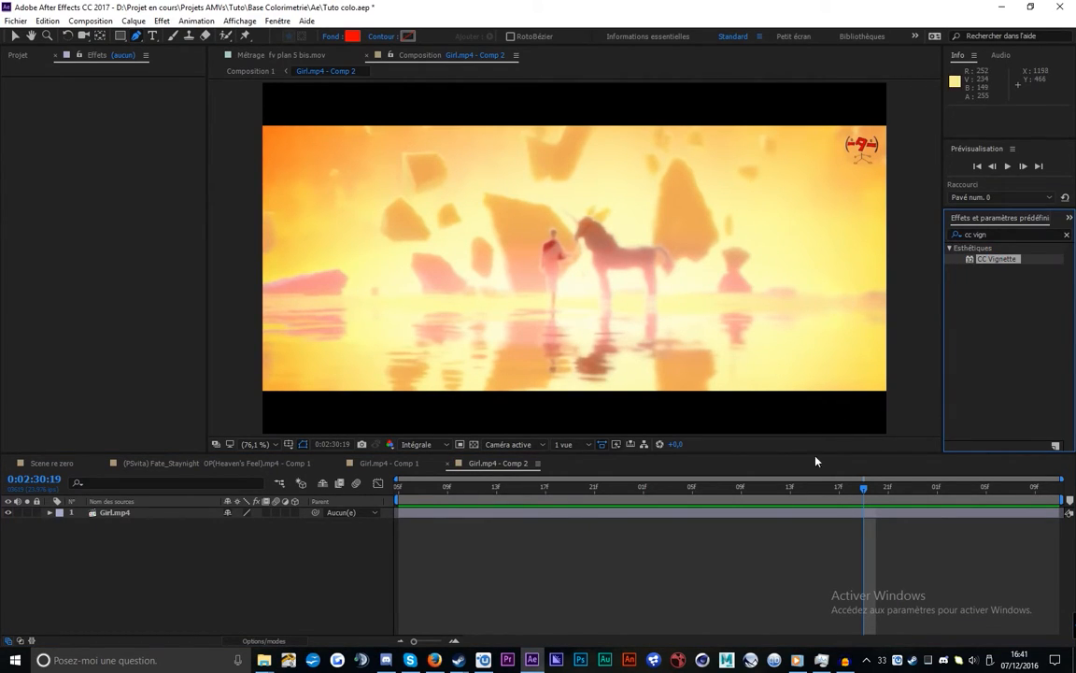
pyautogui.rightClick(801, 540)
pyautogui.moveTo(846, 419)
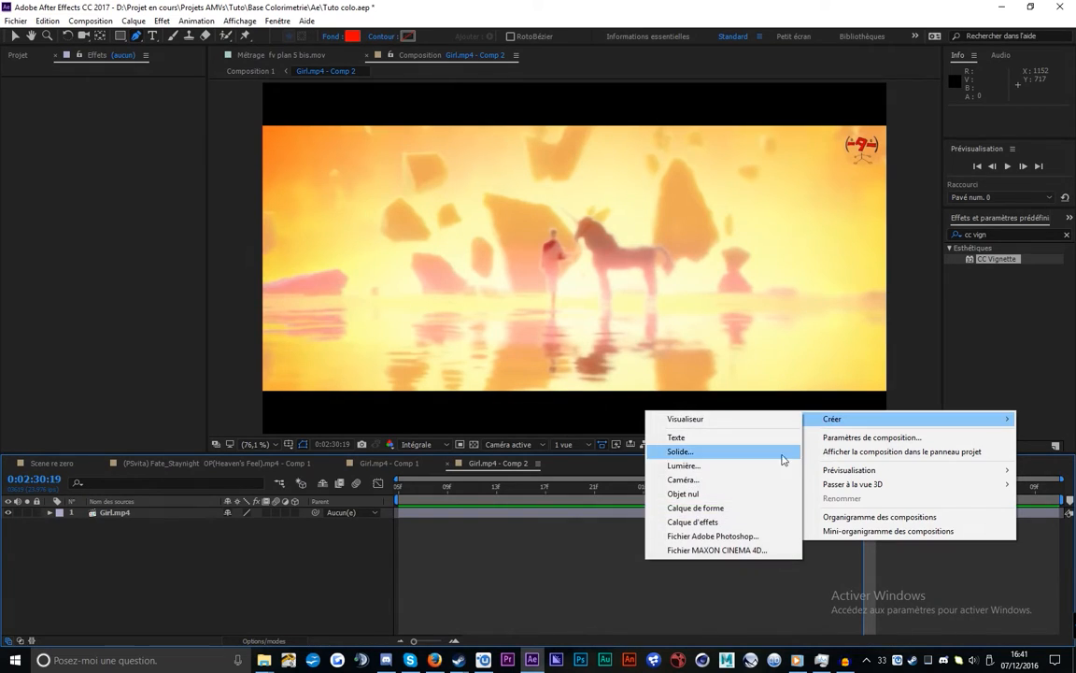
pyautogui.click(654, 472)
# Try CC Vignette on the adjustment layer, varying Pin Highlights and raising Amount to 358, and delete the effect
pyautogui.moveTo(996, 259); pyautogui.dragTo(929, 512)
pyautogui.moveTo(123, 92); pyautogui.dragTo(245, 143)
pyautogui.moveTo(120, 125); pyautogui.dragTo(14, 81)
pyautogui.click(124, 82)
pyautogui.moveTo(123, 93); pyautogui.dragTo(221, 92)
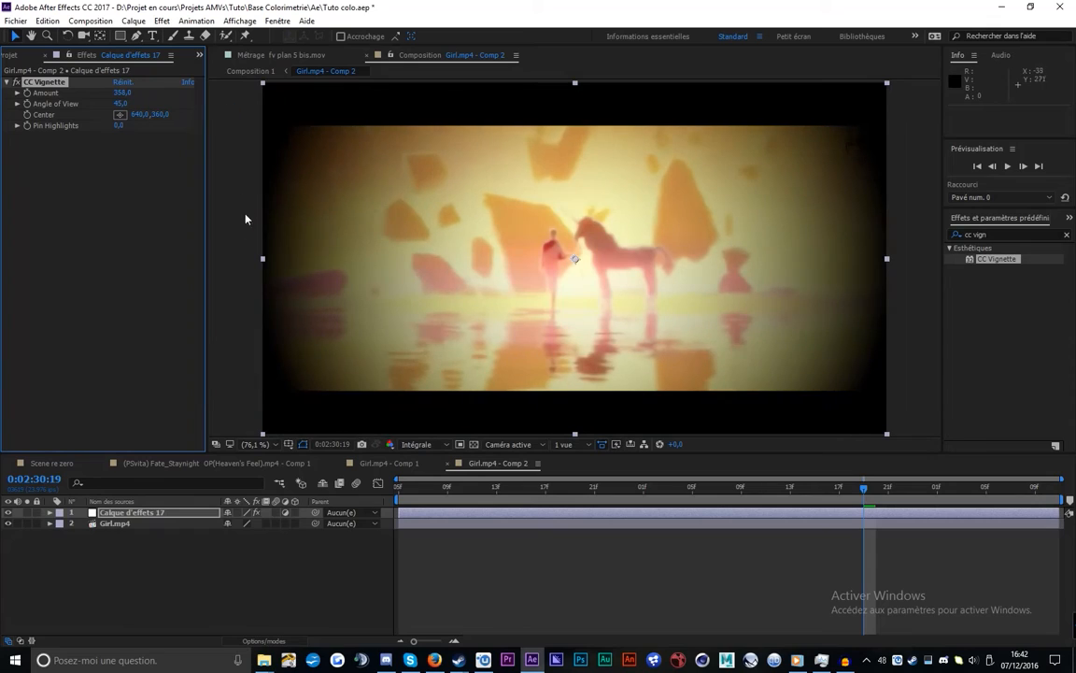
pyautogui.hotkey('ctrl', 'z')
pyautogui.press('Delete')
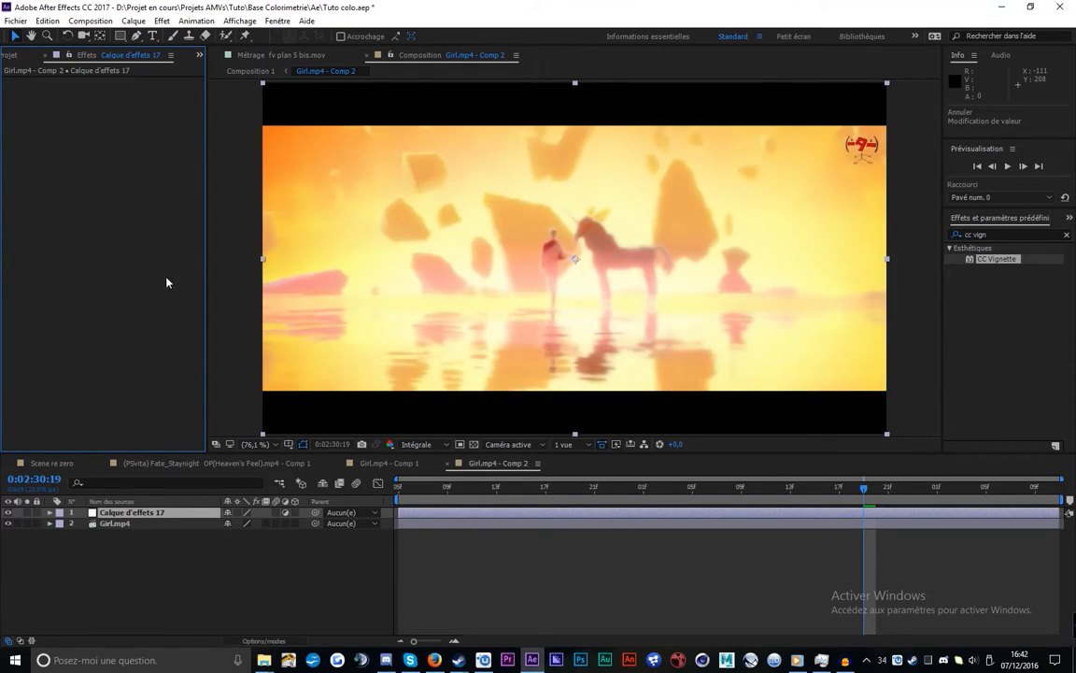
# Set the Girl clip's scale to 117% while leaving the adjustment layer at 100%
pyautogui.press('s')
pyautogui.moveTo(244, 523); pyautogui.dragTo(291, 561)
pyautogui.hotkey('ctrl', 'z')
pyautogui.click(201, 535)
pyautogui.press('s')
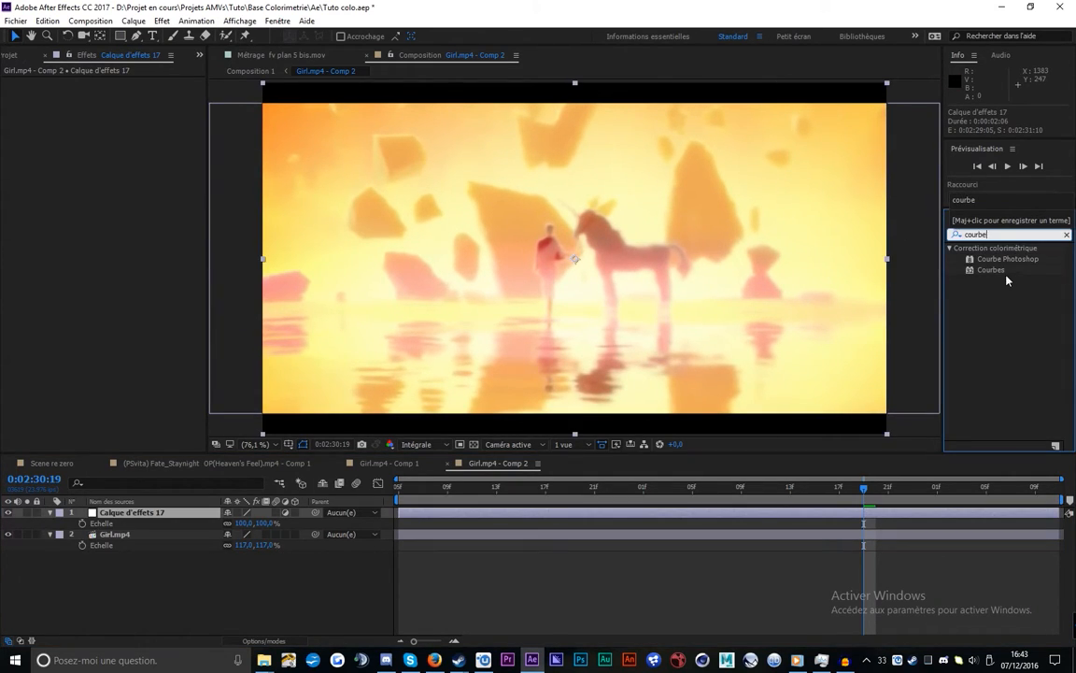
# Apply Courbes to the adjustment layer and bend its Bleu curve upward in the highlights and slightly downward in the shadows
pyautogui.doubleClick(992, 270)
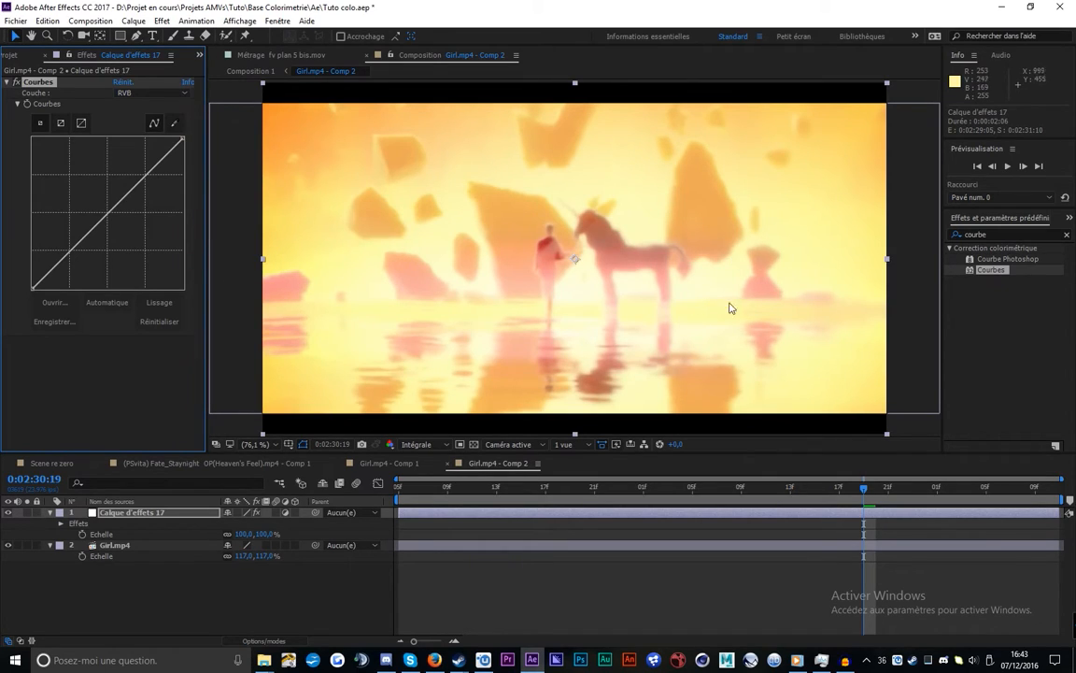
pyautogui.click(147, 92)
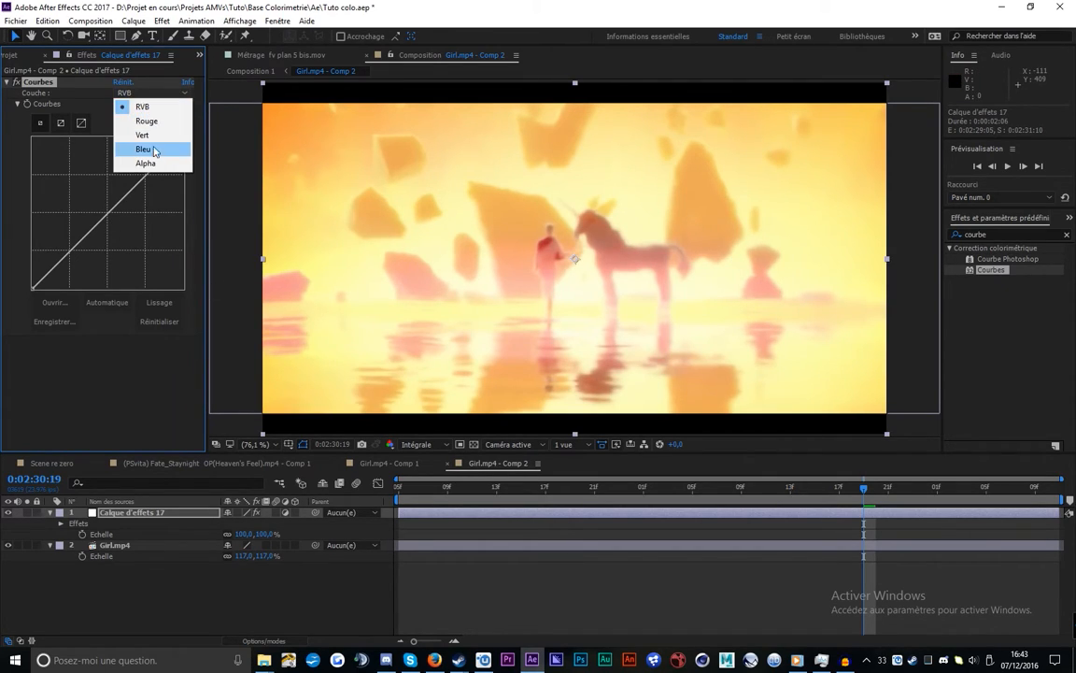
pyautogui.click(151, 147)
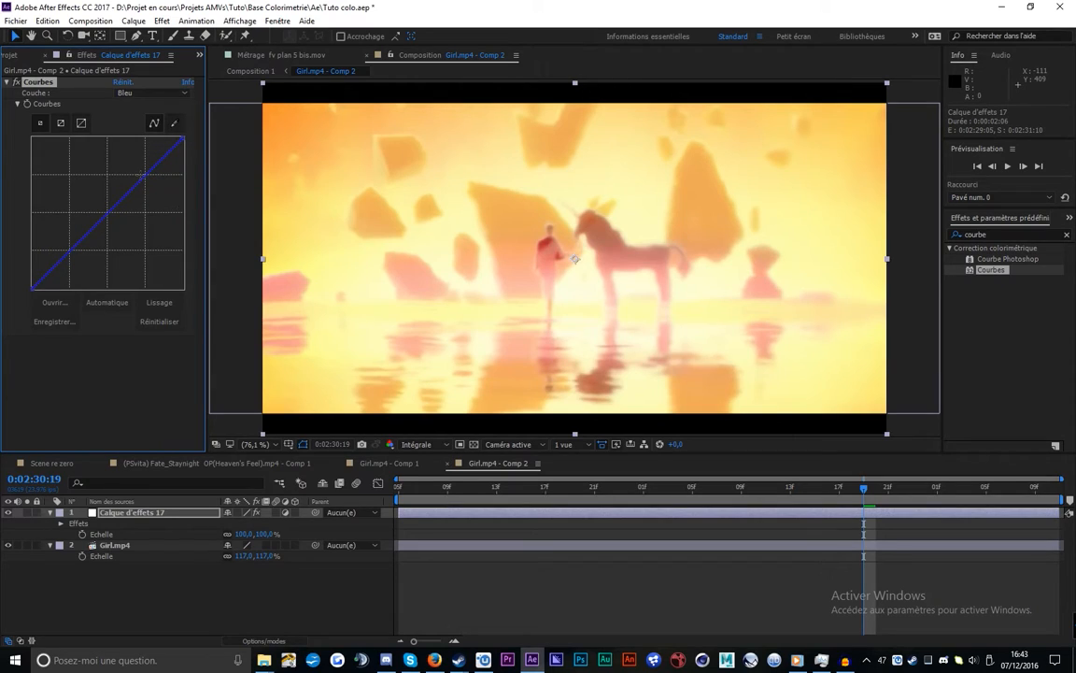
pyautogui.click(110, 211)
pyautogui.click(172, 148)
pyautogui.moveTo(148, 177); pyautogui.dragTo(126, 159)
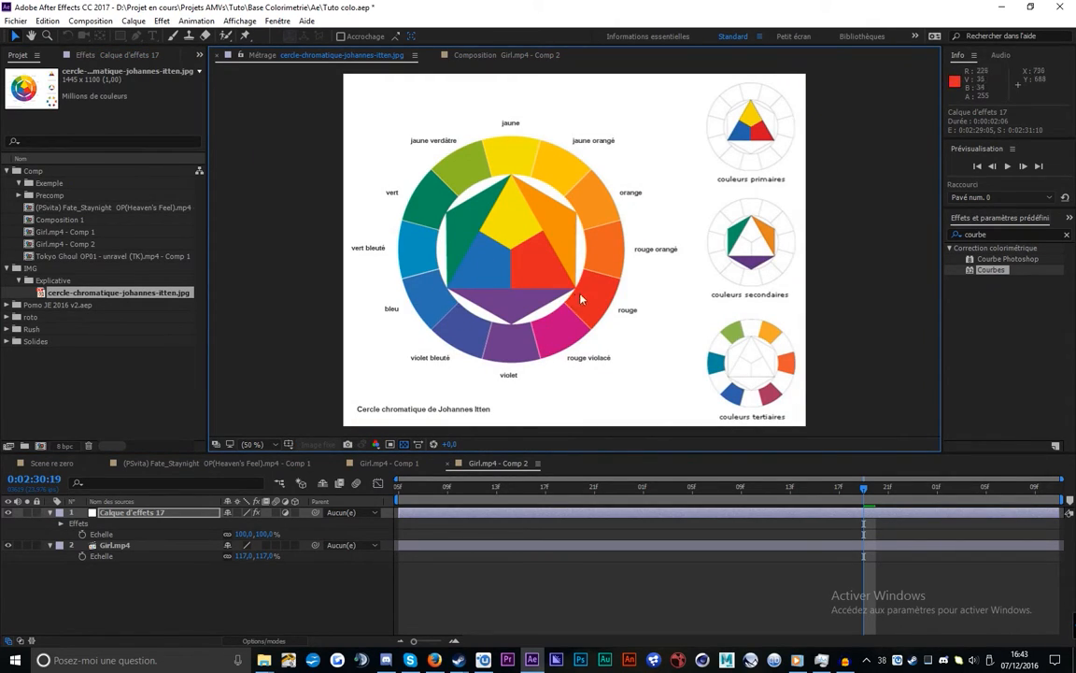
pyautogui.moveTo(486, 55); pyautogui.dragTo(654, 224)
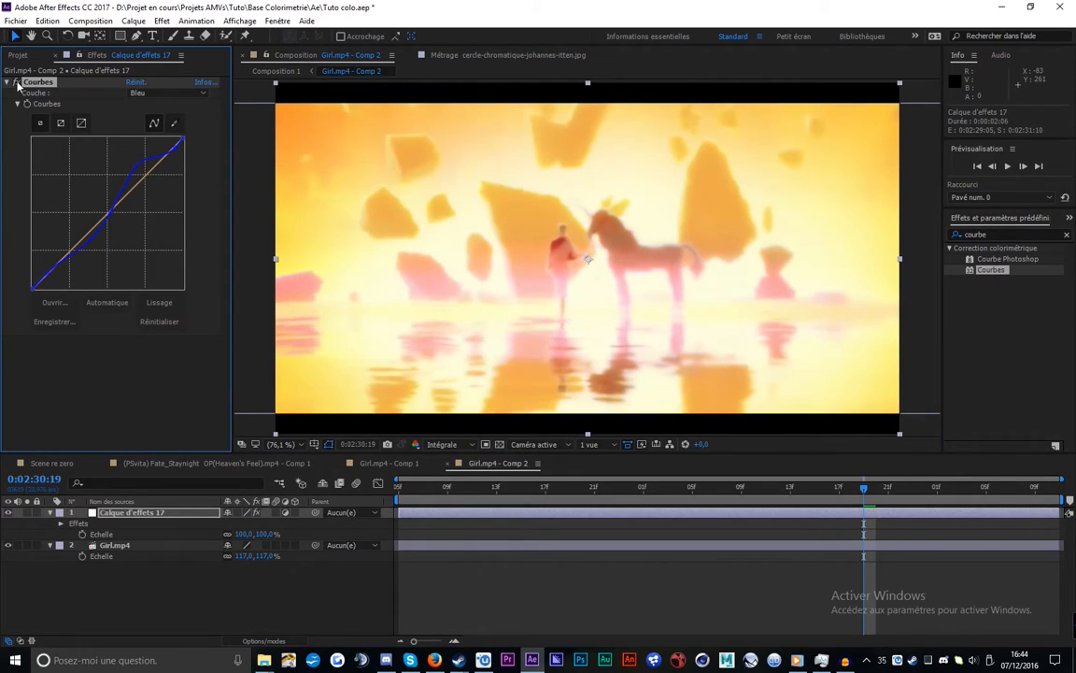
# Shape the RVB curve into a soft S with darker shadows, lifted highlights and a slightly lowered white point
pyautogui.click(150, 92)
pyautogui.click(152, 106)
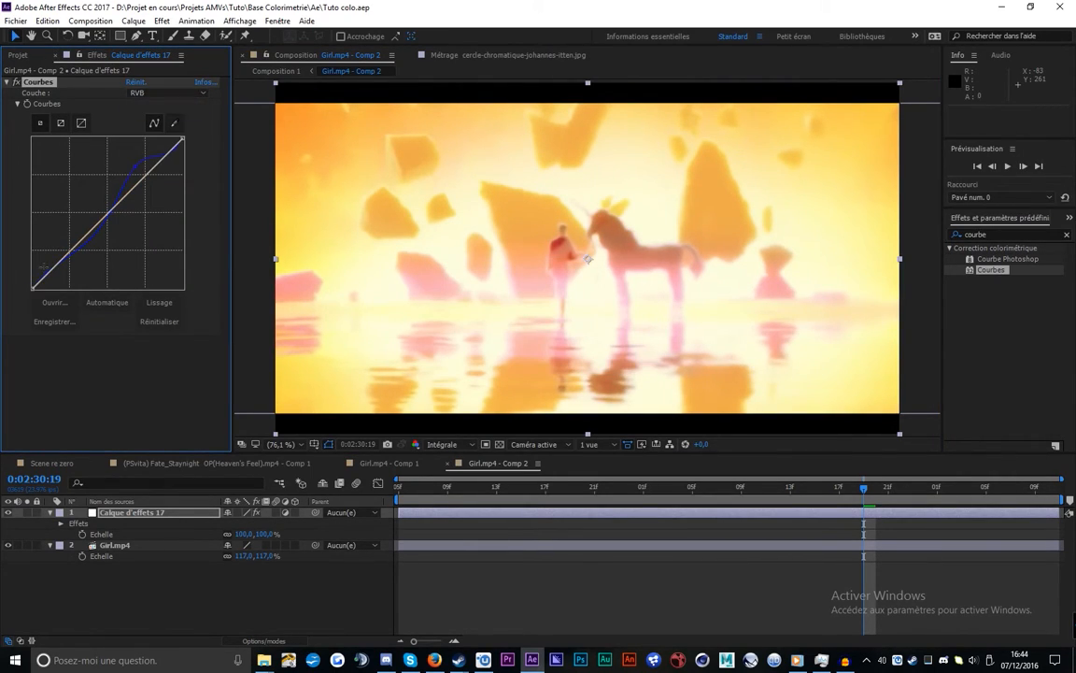
pyautogui.moveTo(54, 265); pyautogui.dragTo(57, 274)
pyautogui.moveTo(144, 184); pyautogui.dragTo(161, 156)
pyautogui.moveTo(182, 139); pyautogui.dragTo(182, 142)
pyautogui.click(100, 228)
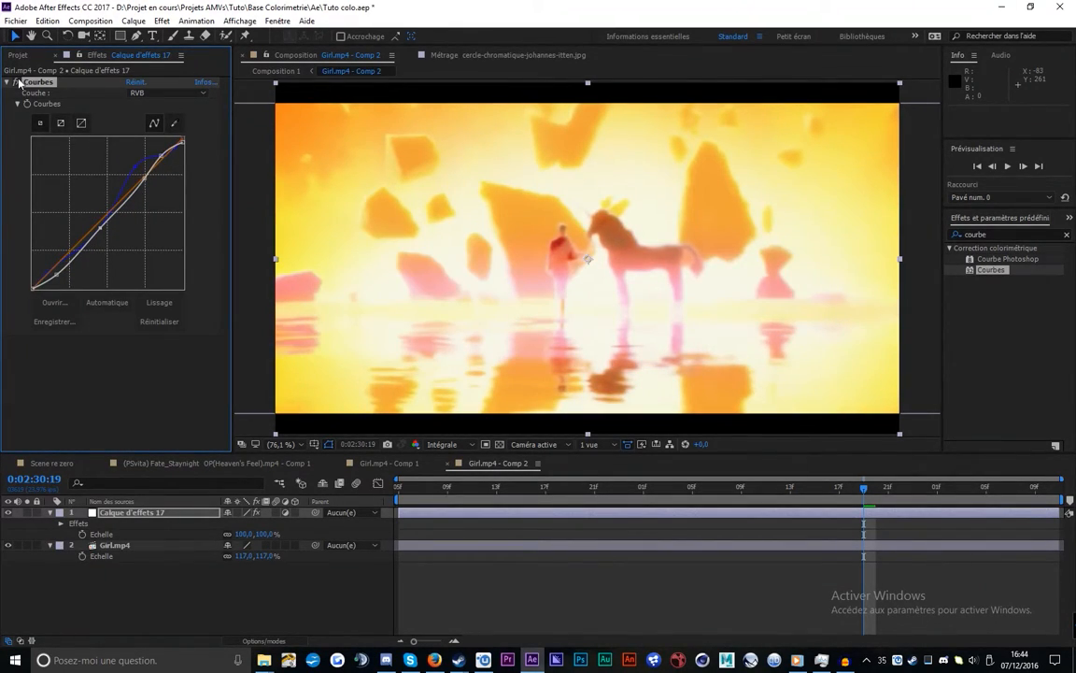
# Toggle the Courbes effect repeatedly to compare the frame with and without the correction
pyautogui.click(18, 81)
pyautogui.click(18, 81)
pyautogui.click(18, 82)
pyautogui.click(18, 82)
pyautogui.click(18, 81)
pyautogui.click(18, 82)
# Try Lueur diffuse on the adjustment layer with a Seuil of 65.5% and a large Rayon of about 177
pyautogui.doubleClick(994, 235)
pyautogui.write('lueur')
pyautogui.doubleClick(1011, 292)
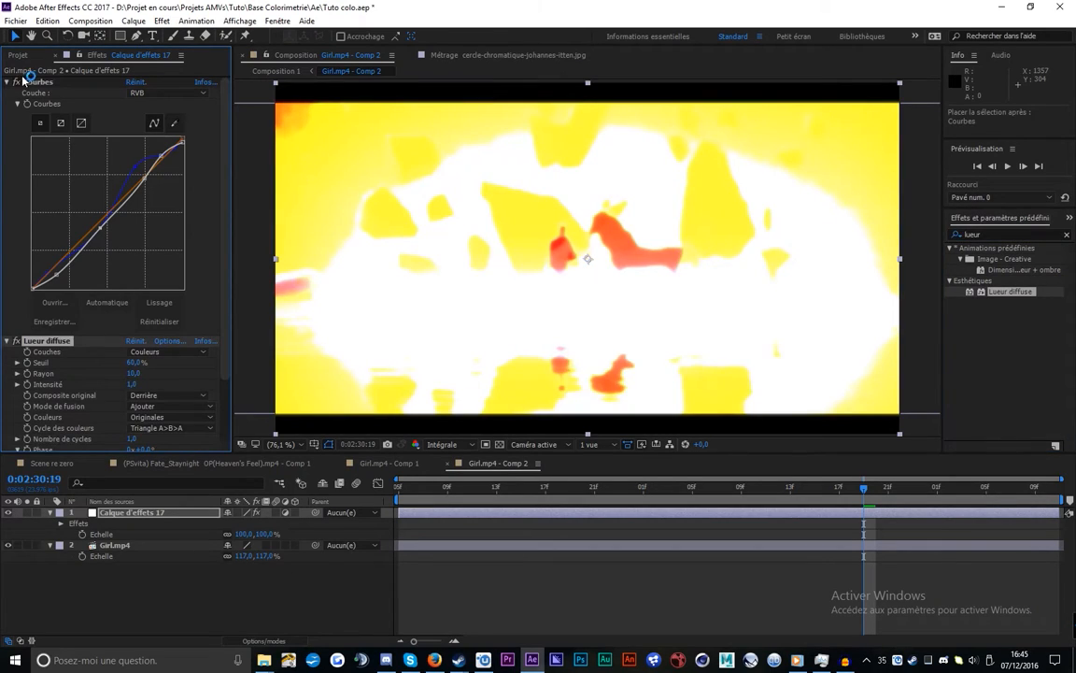
pyautogui.click(7, 82)
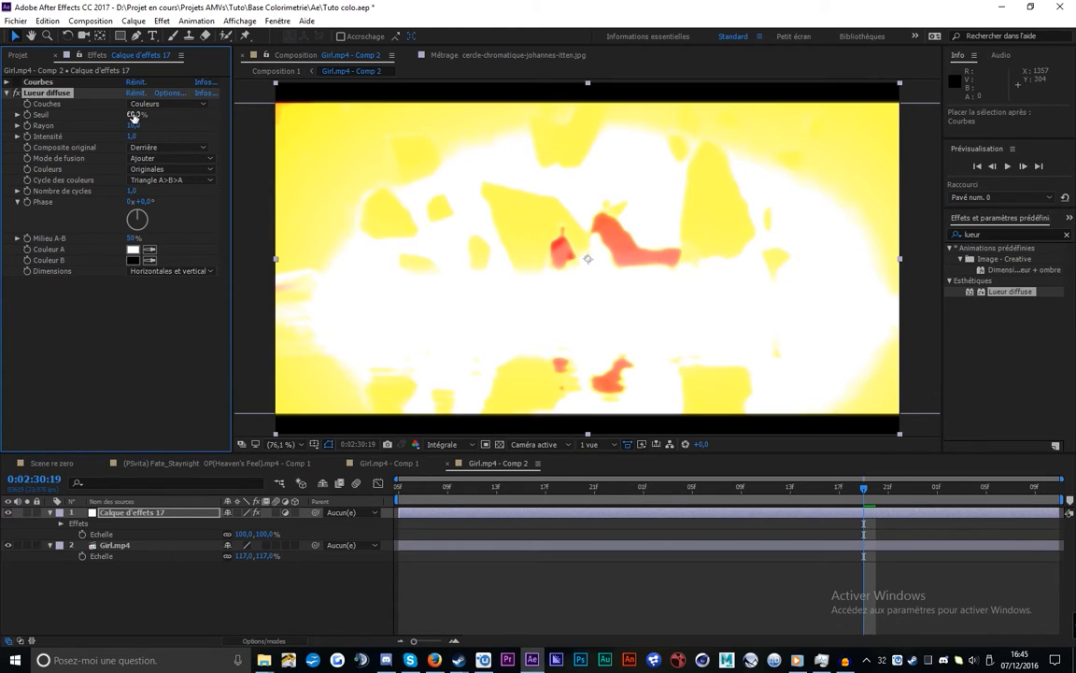
pyautogui.moveTo(133, 115); pyautogui.dragTo(176, 136)
# Create a black solid layer above the adjustment layer
pyautogui.rightClick(540, 584)
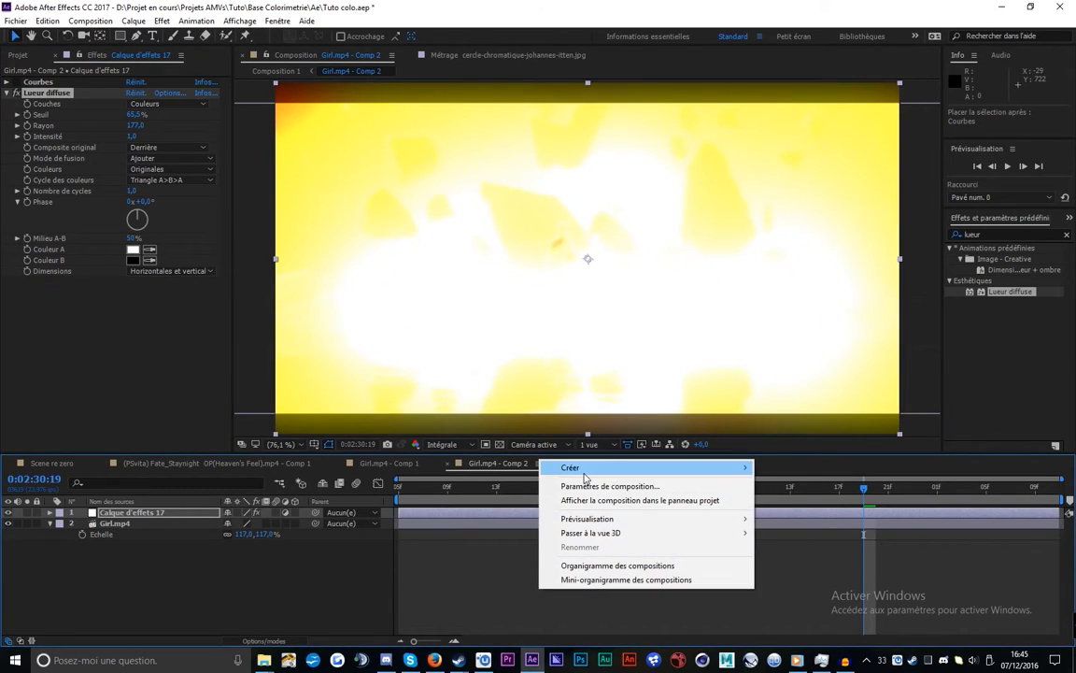
pyautogui.moveTo(584, 470)
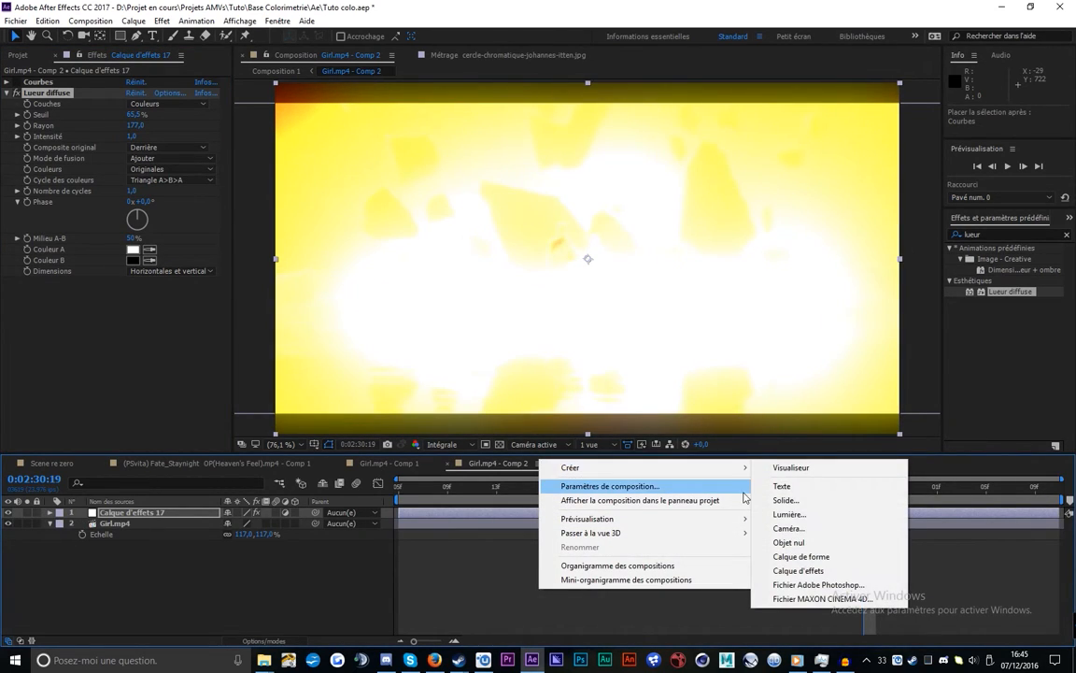
pyautogui.click(776, 502)
pyautogui.click(584, 442)
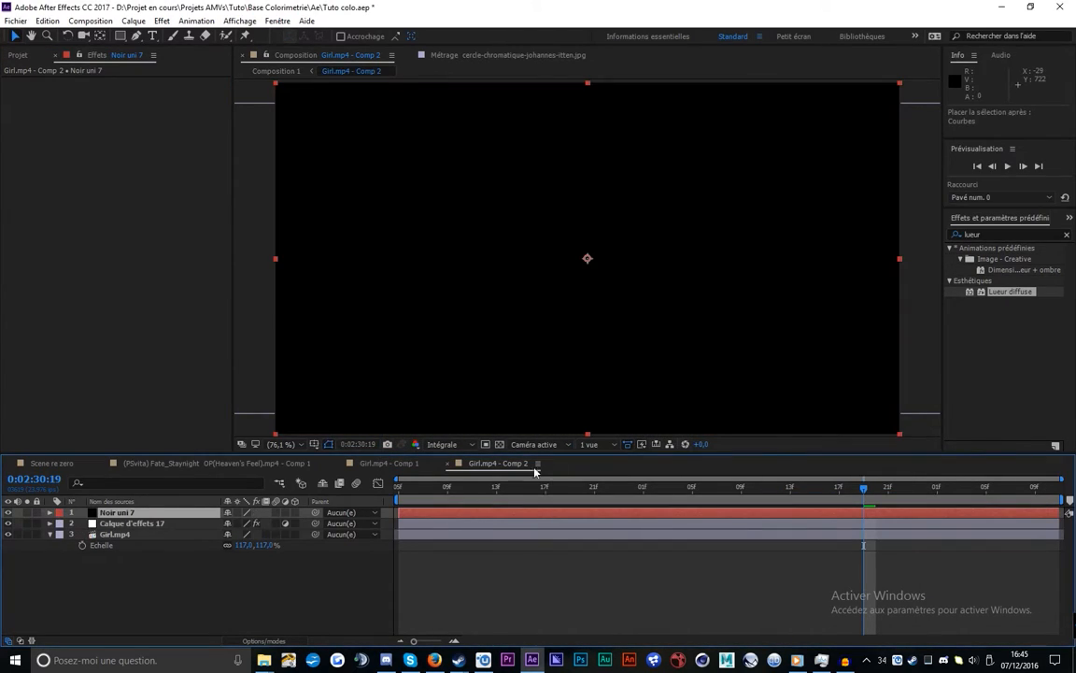
# Draw a rectangular mask over the picture area on the black solid, set it to Soustraction, and check the resulting letterbox bars
pyautogui.moveTo(272, 102); pyautogui.dragTo(926, 411)
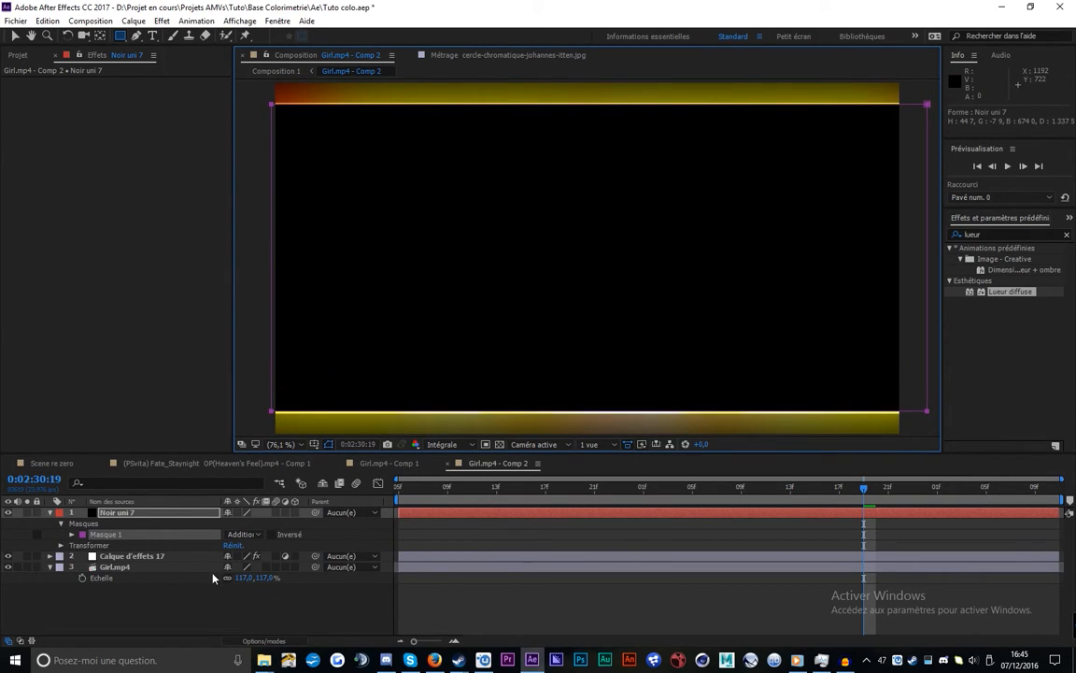
pyautogui.click(236, 539)
pyautogui.click(260, 576)
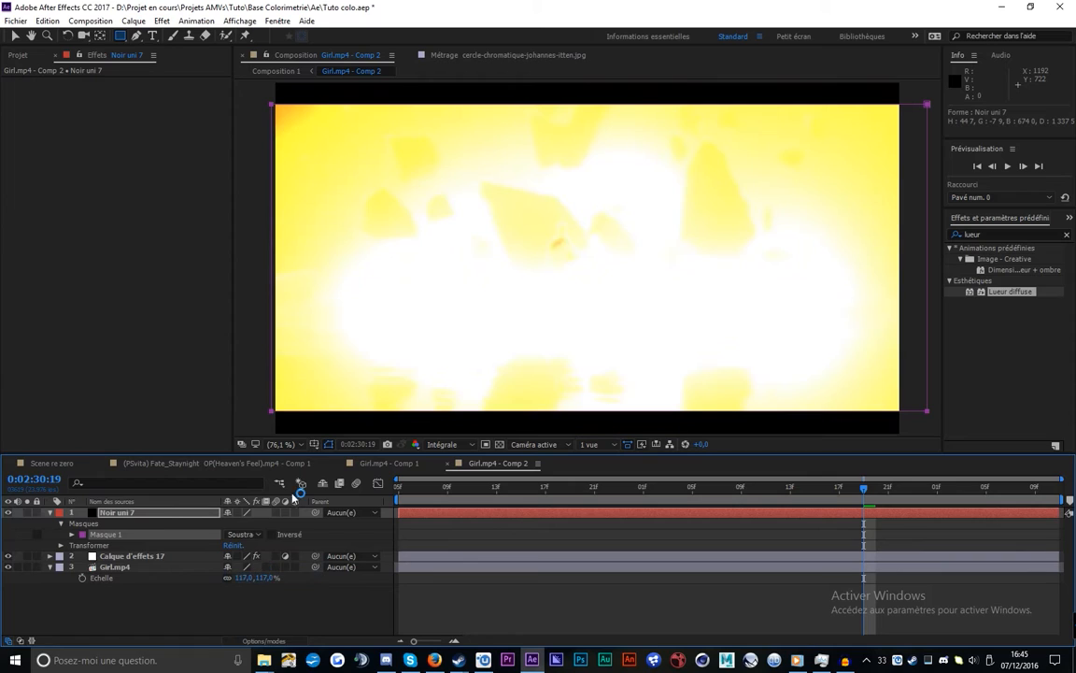
pyautogui.click(9, 513)
pyautogui.click(10, 513)
# Set the adjustment layer's Lueur diffuse to Intensité 0.2, Seuil 92.5% and Rayon 33
pyautogui.click(128, 513)
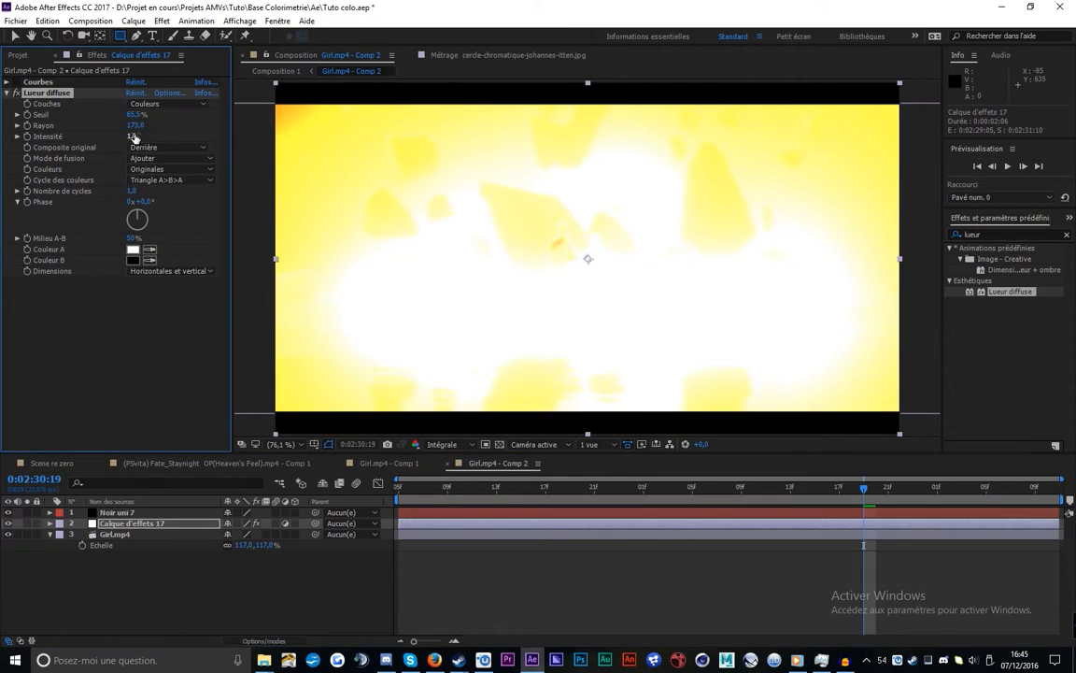
pyautogui.moveTo(133, 137); pyautogui.dragTo(107, 136)
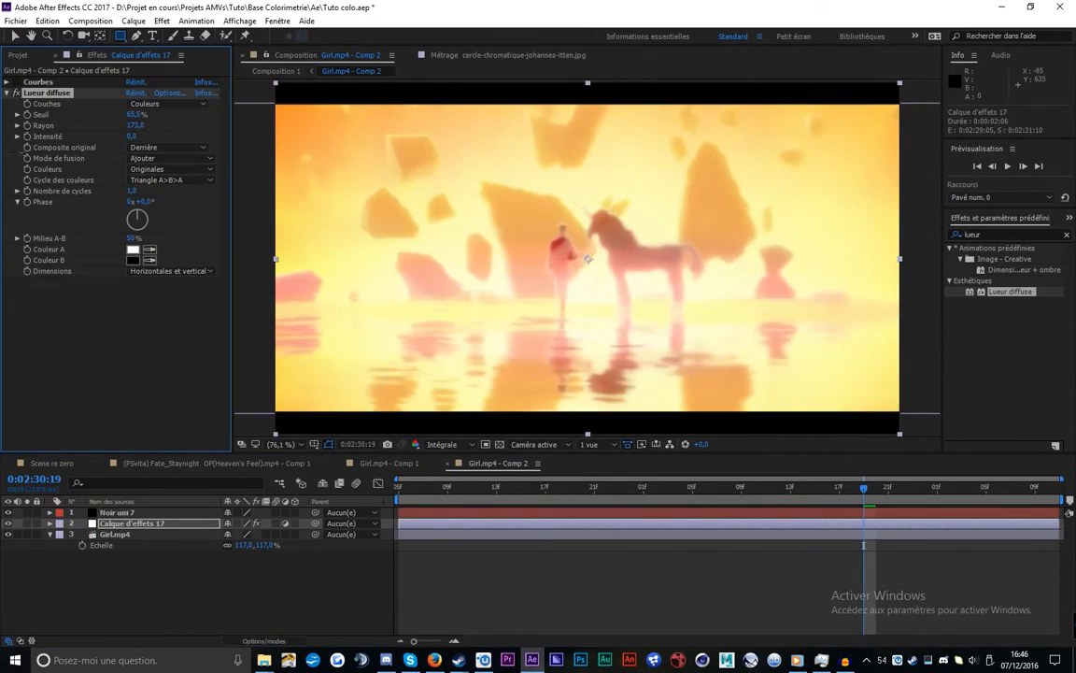
pyautogui.click(131, 137)
pyautogui.write('0,2')
pyautogui.press('Return')
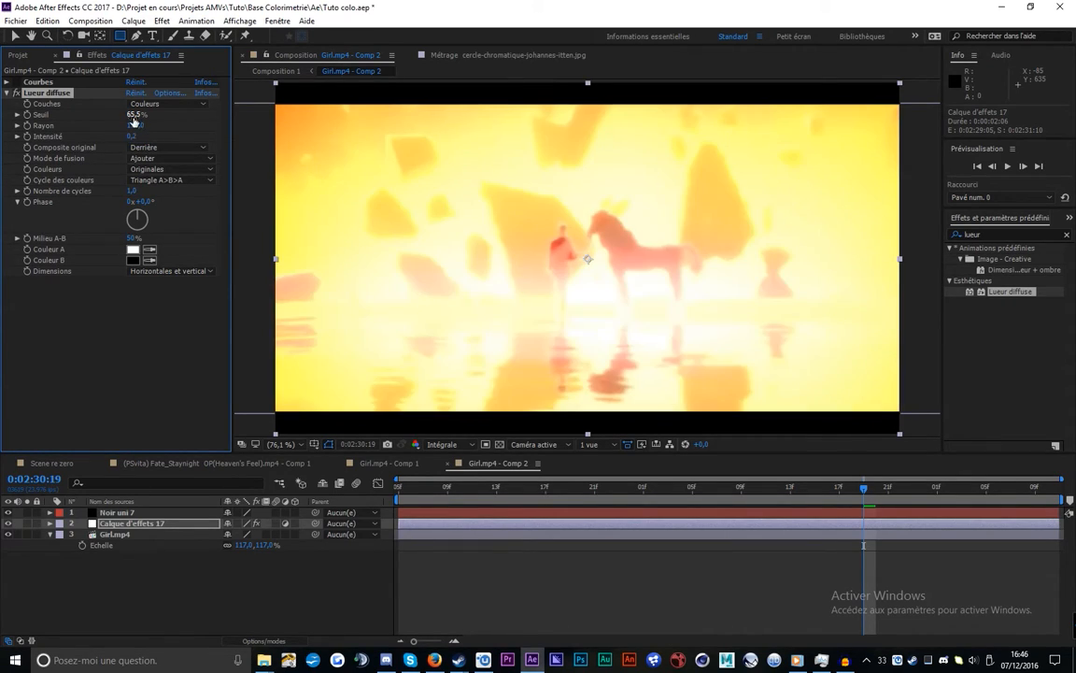
pyautogui.moveTo(133, 114); pyautogui.dragTo(129, 116)
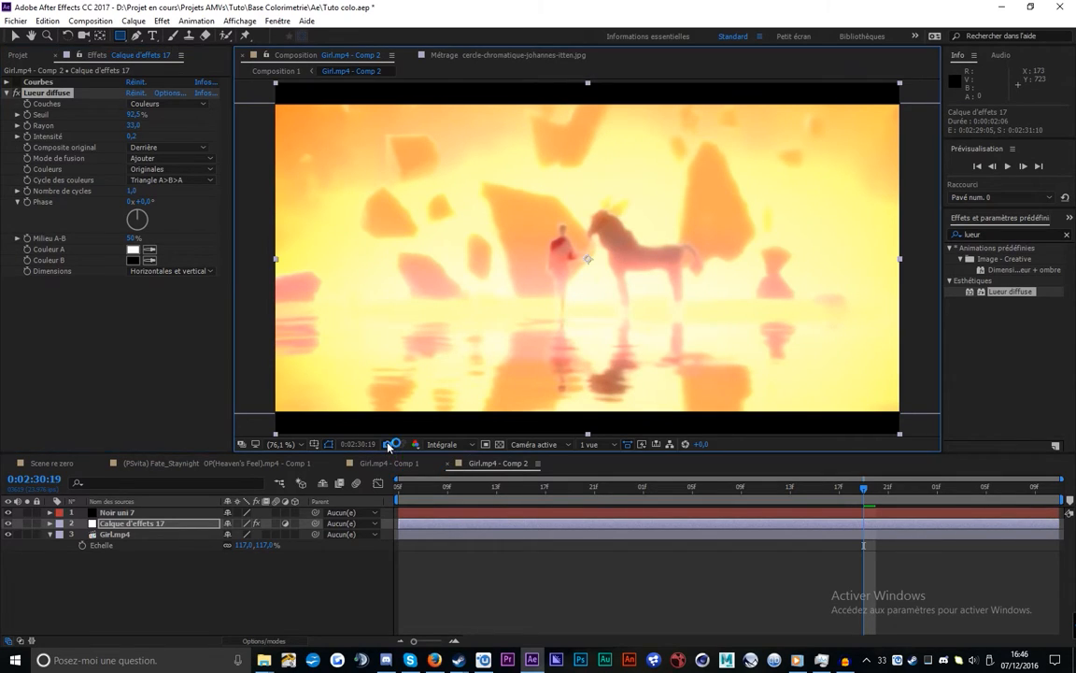
# Enable Courbes with Lueur diffuse switched off, and compare the frame with the stored glow snapshot
pyautogui.click(17, 83)
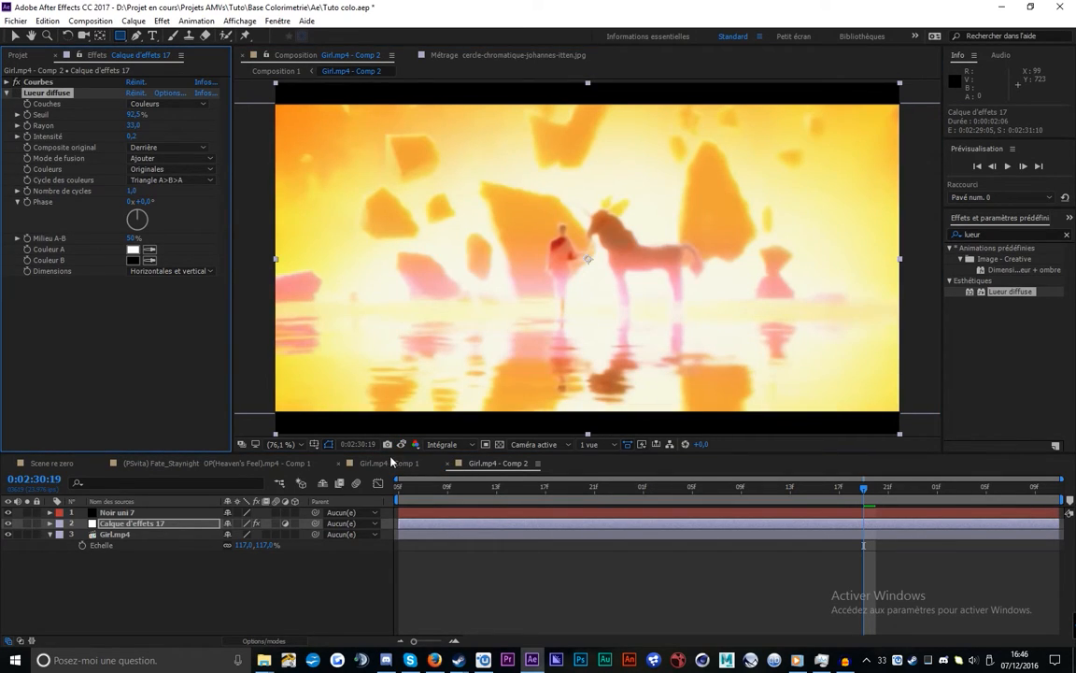
pyautogui.click(403, 448)
pyautogui.click(403, 447)
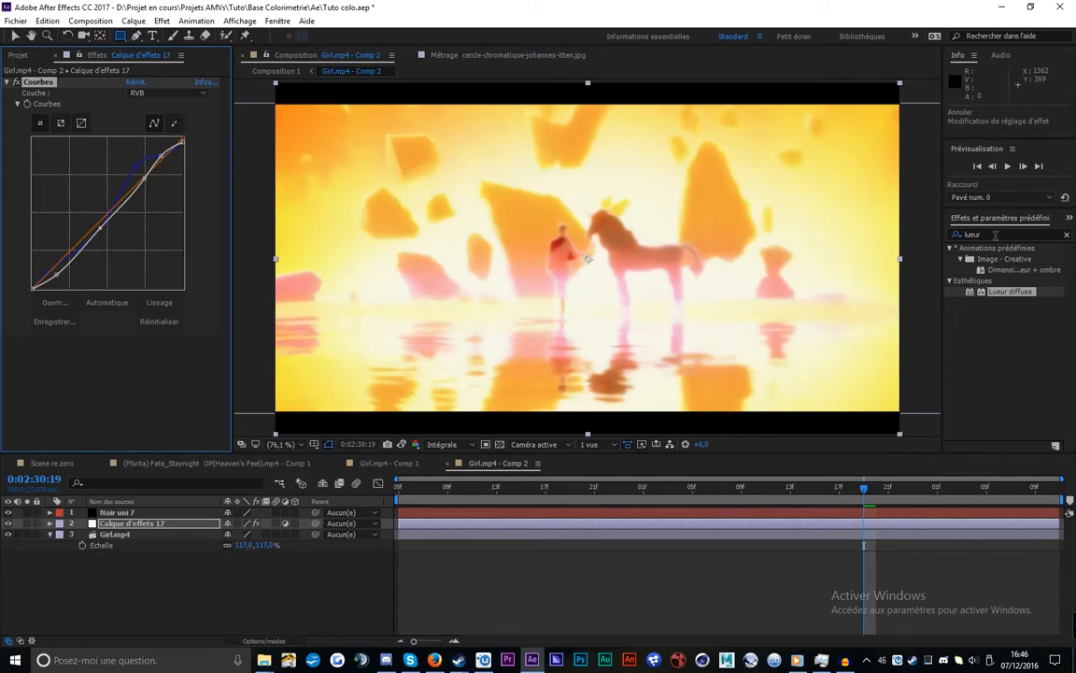
# Find Teinte/Saturation in the effects and apply it below Courbes on the adjustment layer
pyautogui.moveTo(994, 235); pyautogui.dragTo(935, 231)
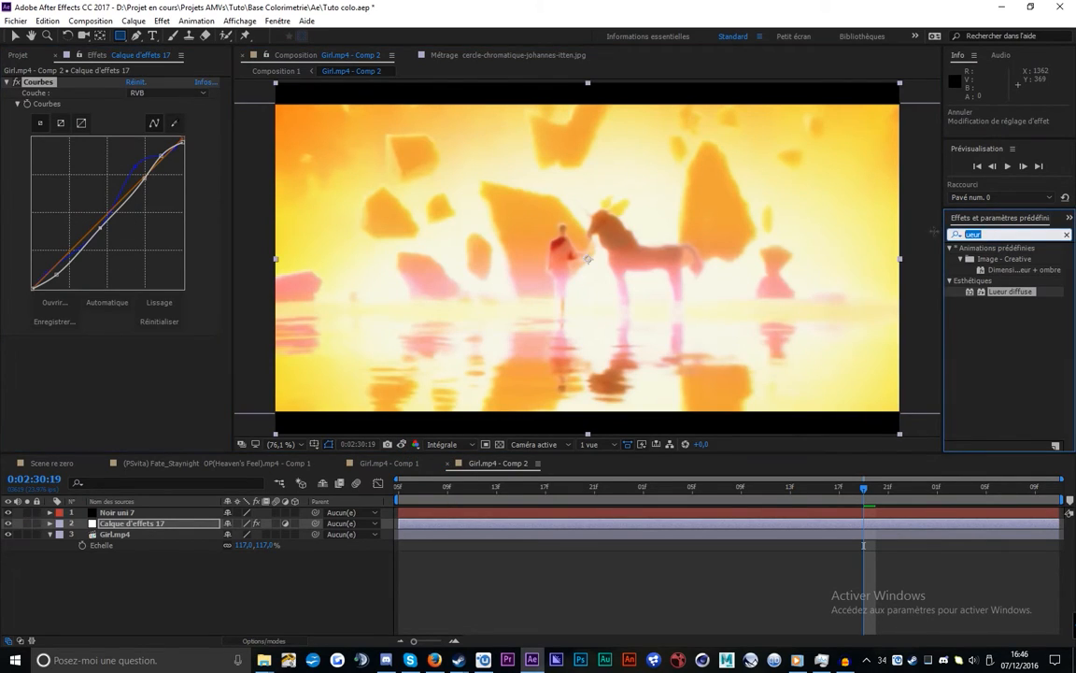
pyautogui.write('tein')
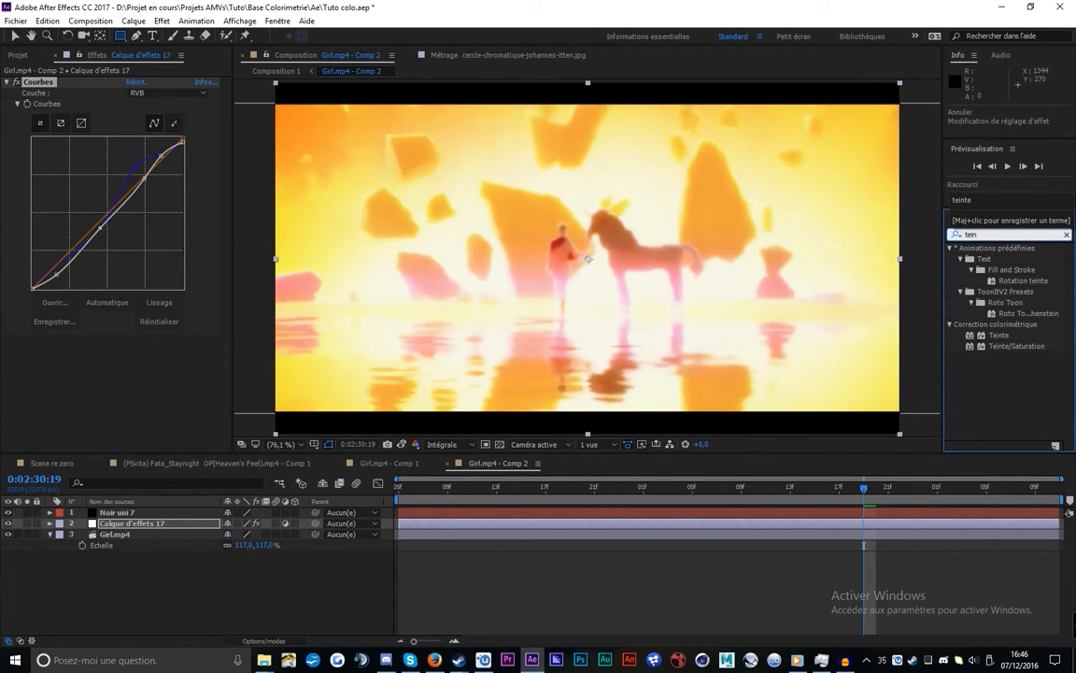
pyautogui.moveTo(1017, 346); pyautogui.dragTo(3, 260)
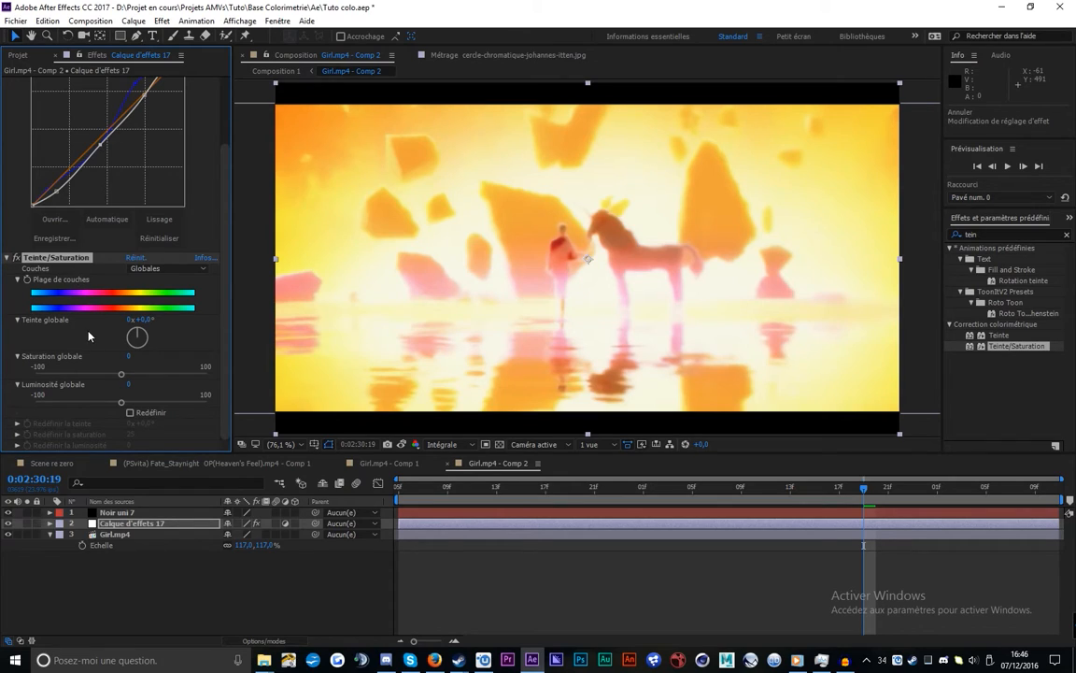
# Set the saturation of the Magentas channel to 100 in Teinte/Saturation
pyautogui.scroll(3, 168, 139)
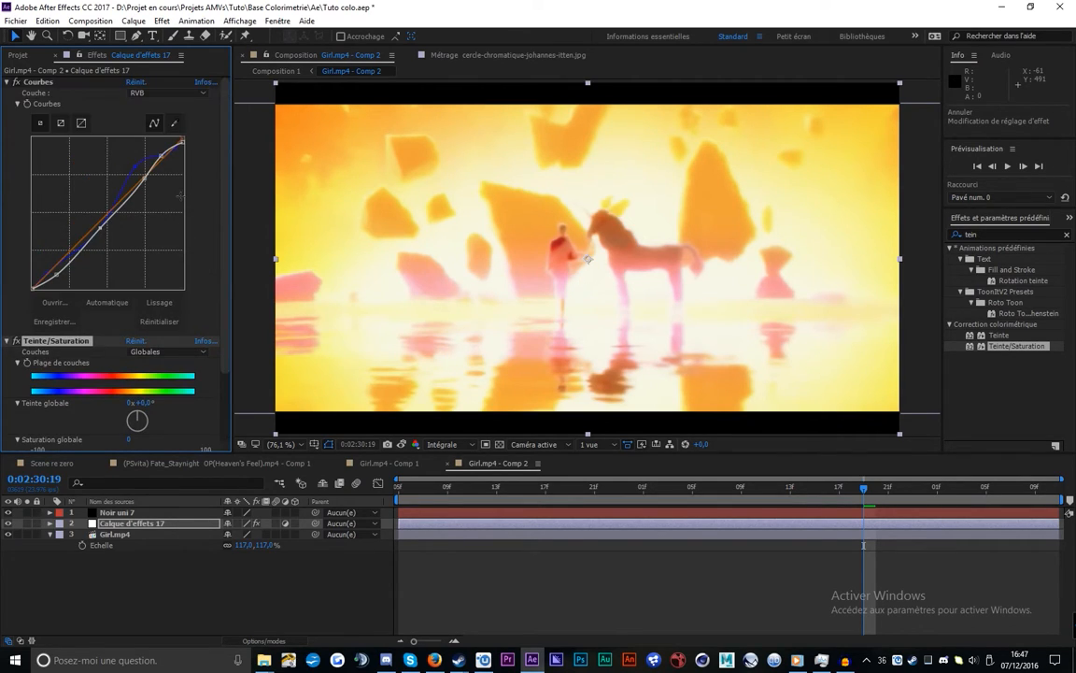
pyautogui.scroll(-3, 159, 234)
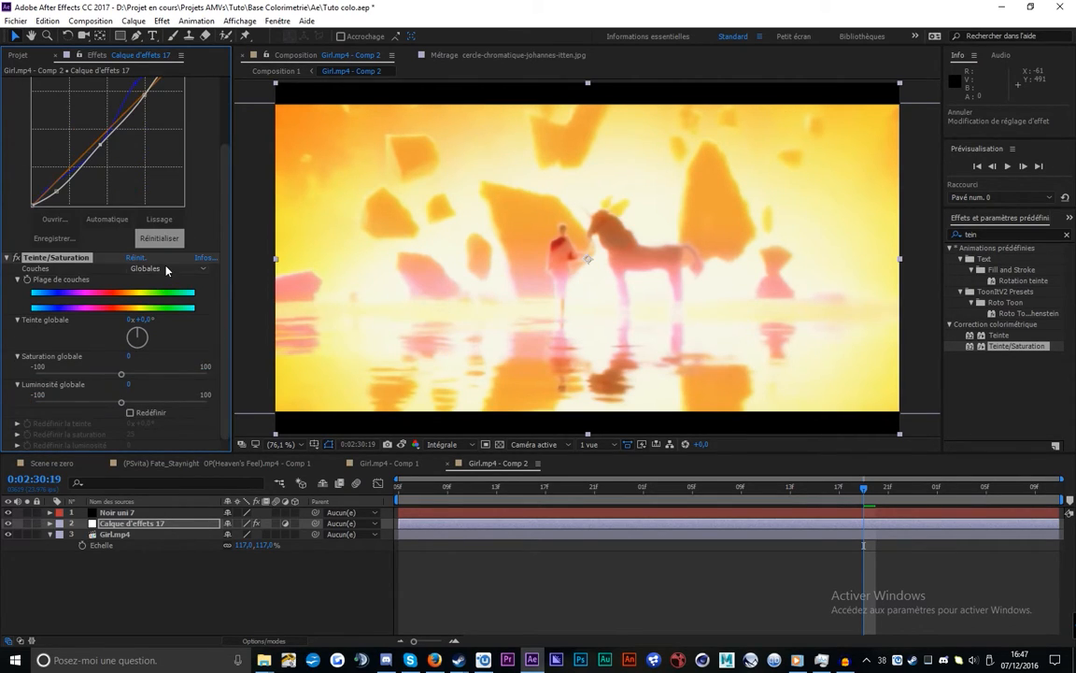
pyautogui.click(171, 270)
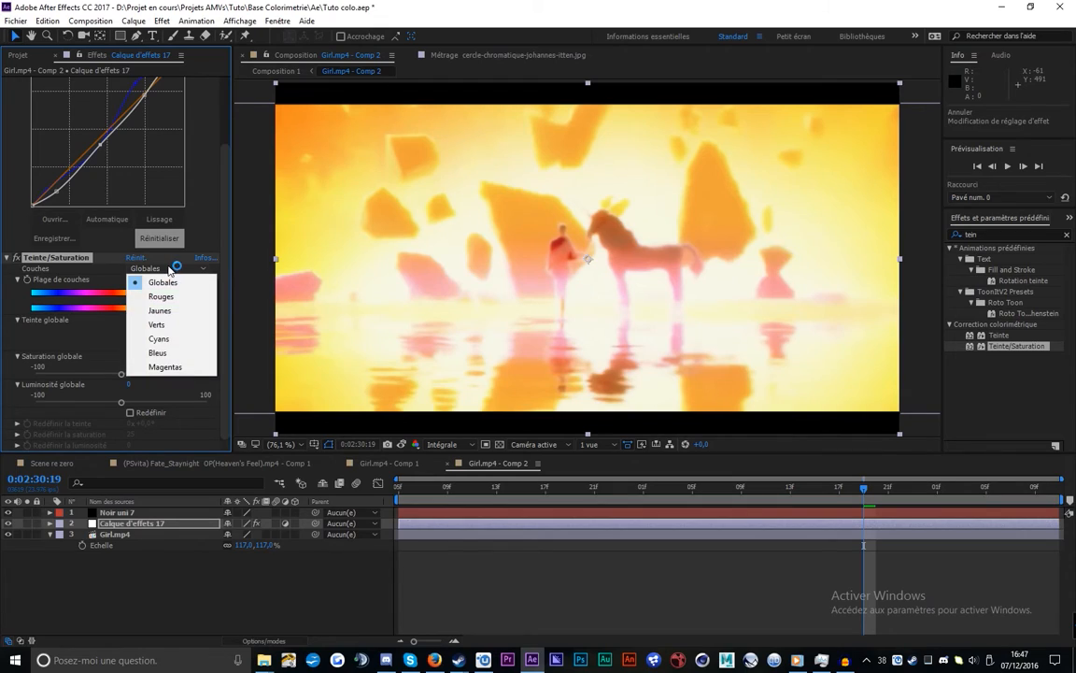
pyautogui.click(173, 367)
pyautogui.moveTo(121, 376); pyautogui.dragTo(222, 372)
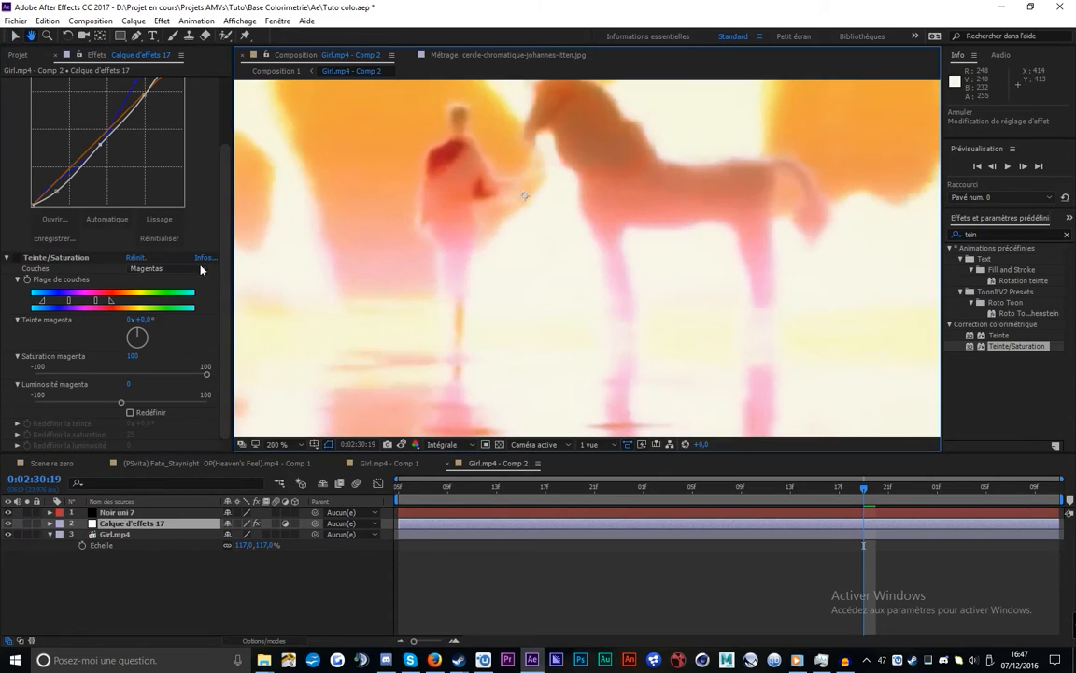
# Enable Teinte/Saturation and set its Magentas saturation to 37, and preview the Girl clip
pyautogui.click(16, 257)
pyautogui.click(145, 374)
pyautogui.moveTo(142, 337); pyautogui.dragTo(148, 308)
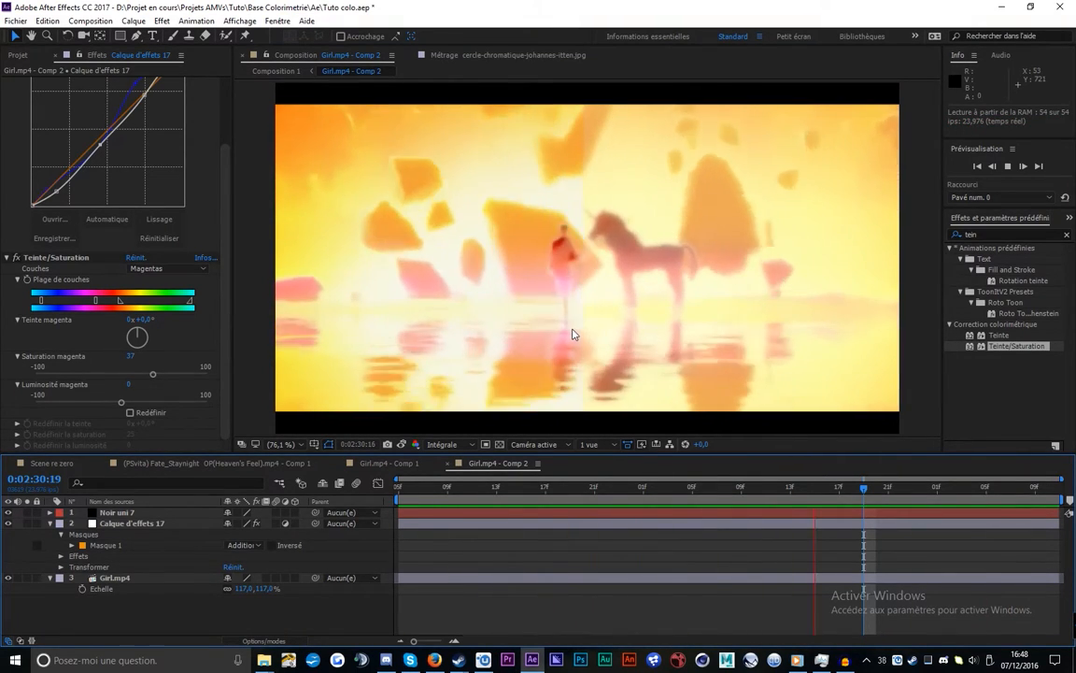
pyautogui.click(549, 294)
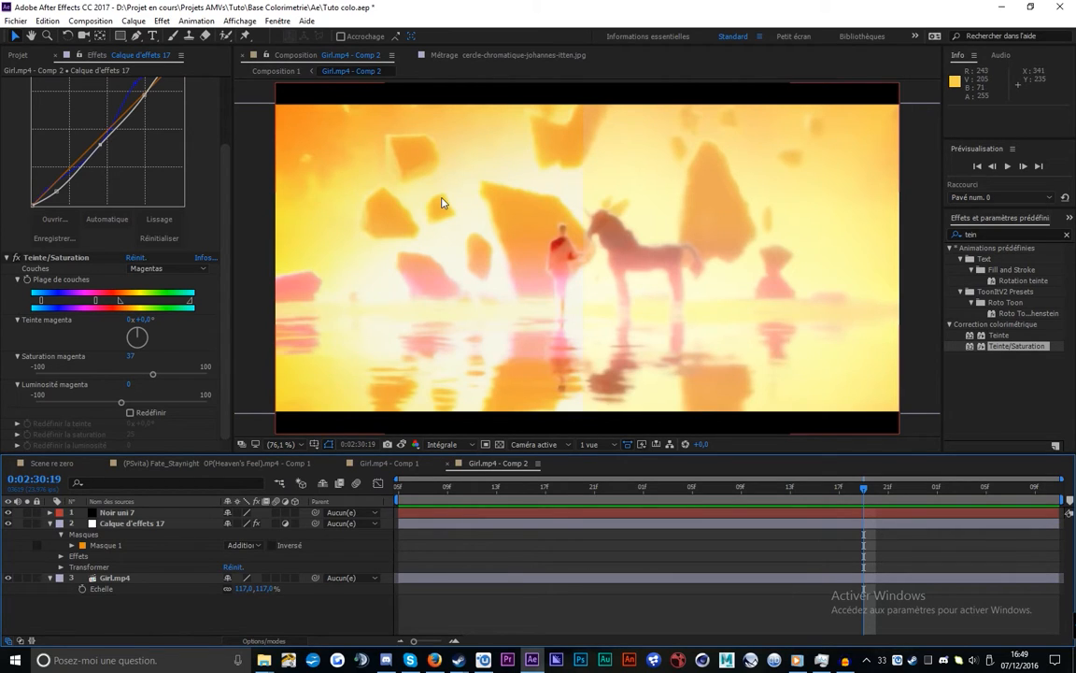
# Close Girl.mp4 - Comp 2 and add an adjustment layer above the Fate_Staynight clip, with the current time at 0;00;29;15
pyautogui.click(447, 464)
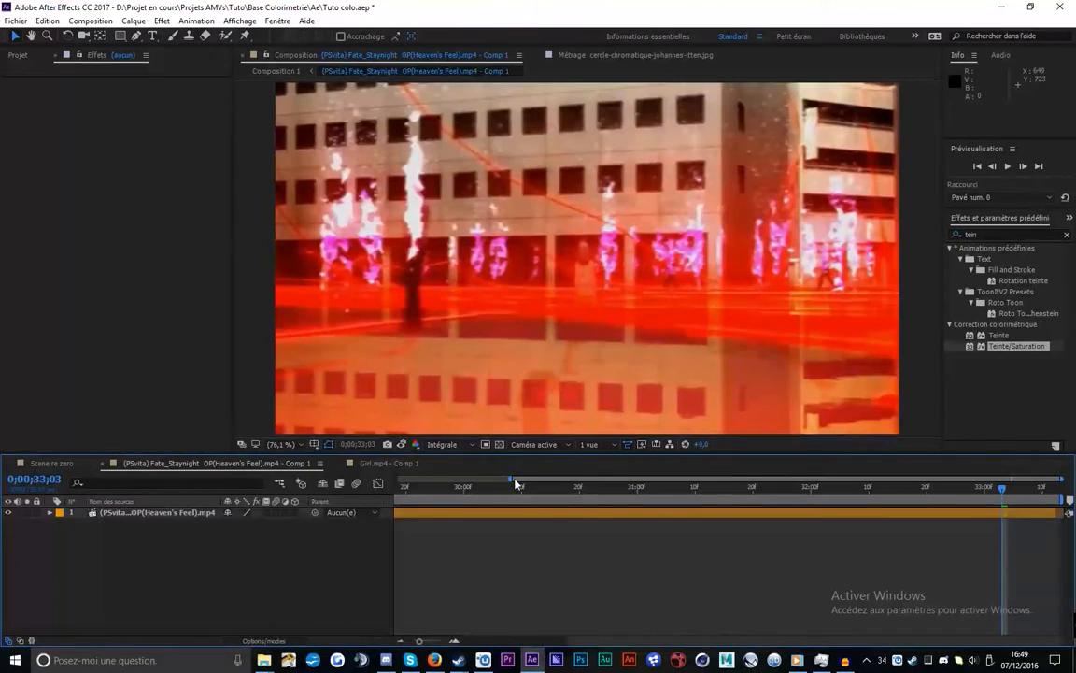
pyautogui.scroll(-2, 544, 569)
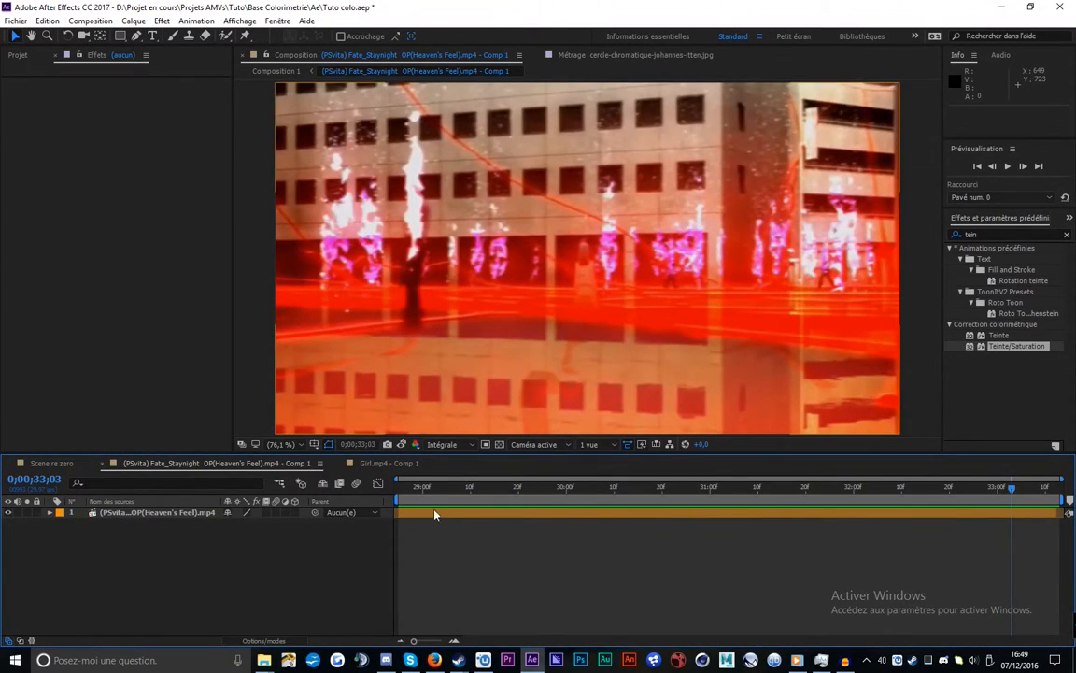
pyautogui.moveTo(419, 494); pyautogui.dragTo(494, 513)
pyautogui.rightClick(560, 555)
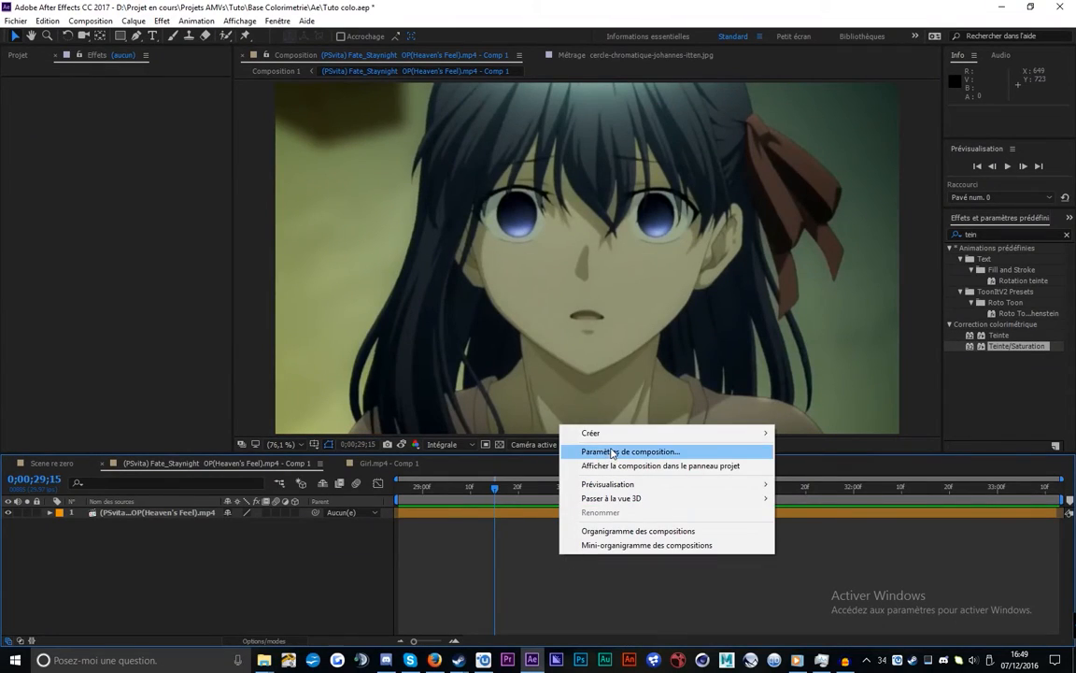
pyautogui.moveTo(605, 433)
pyautogui.click(794, 537)
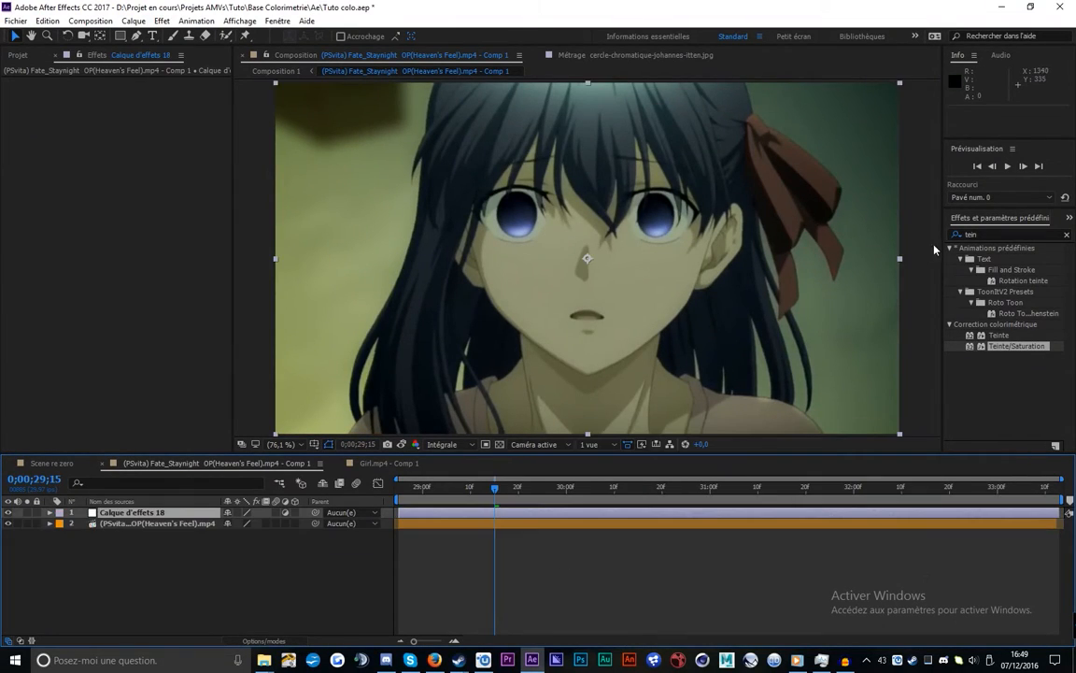
# Find Lumetri Color in the effects and apply it to the new adjustment layer
pyautogui.doubleClick(985, 234)
pyautogui.press('BackSpace')
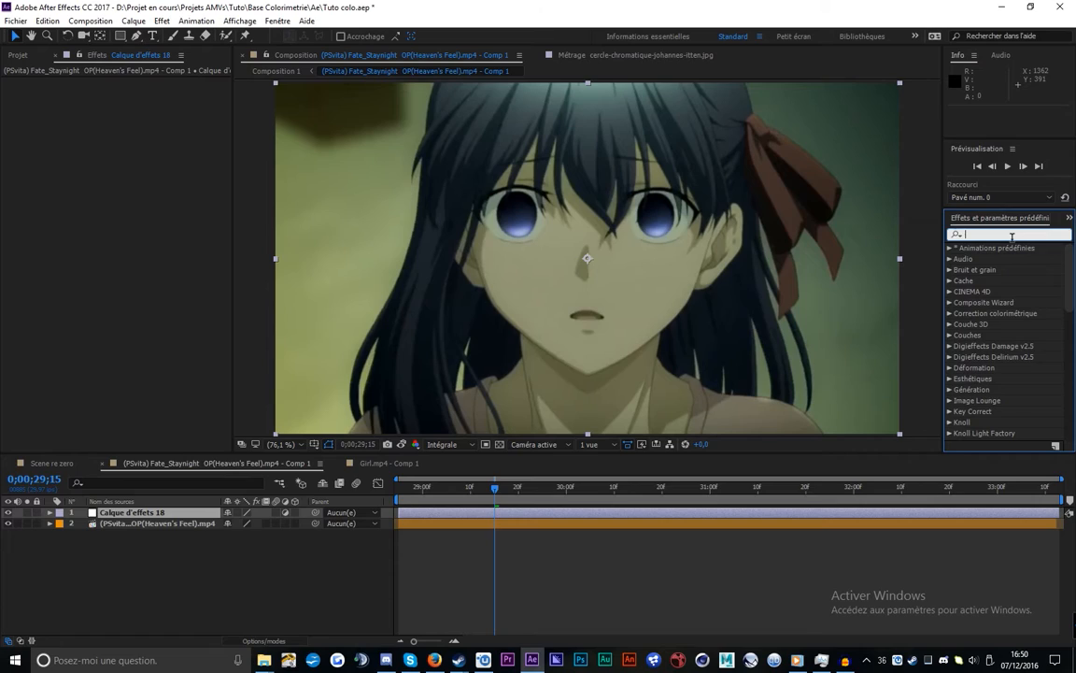
pyautogui.write('Lume')
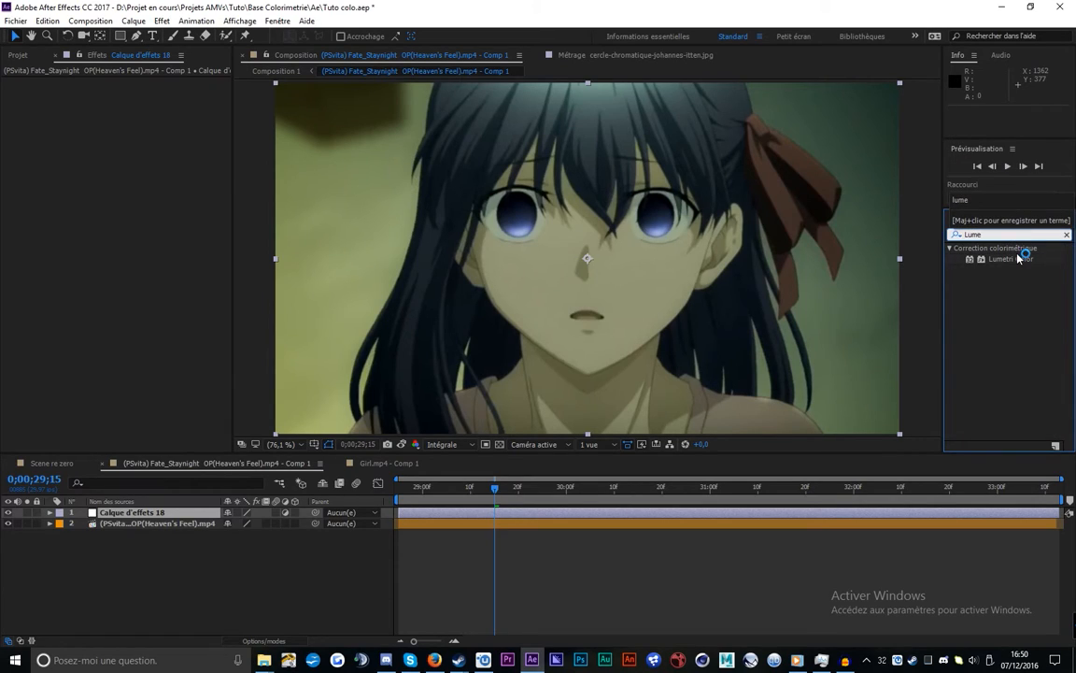
pyautogui.moveTo(1022, 259); pyautogui.dragTo(163, 155)
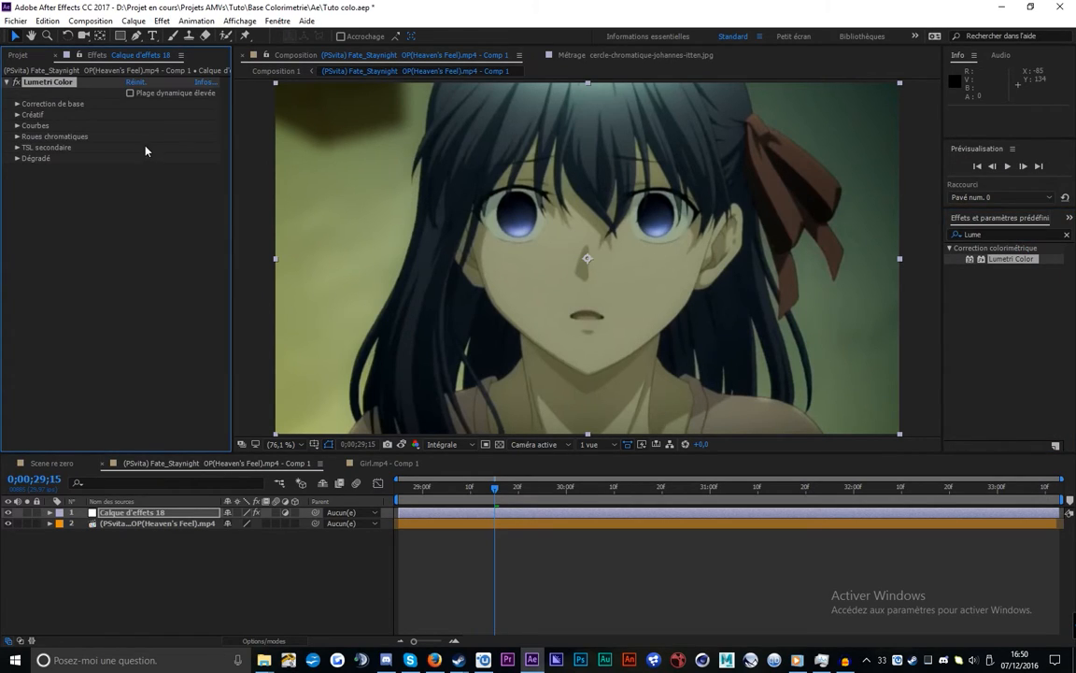
# Sample the white balance in Lumetri's Correction de base and check the correction along the clip up to 0;00;29;23
pyautogui.click(17, 103)
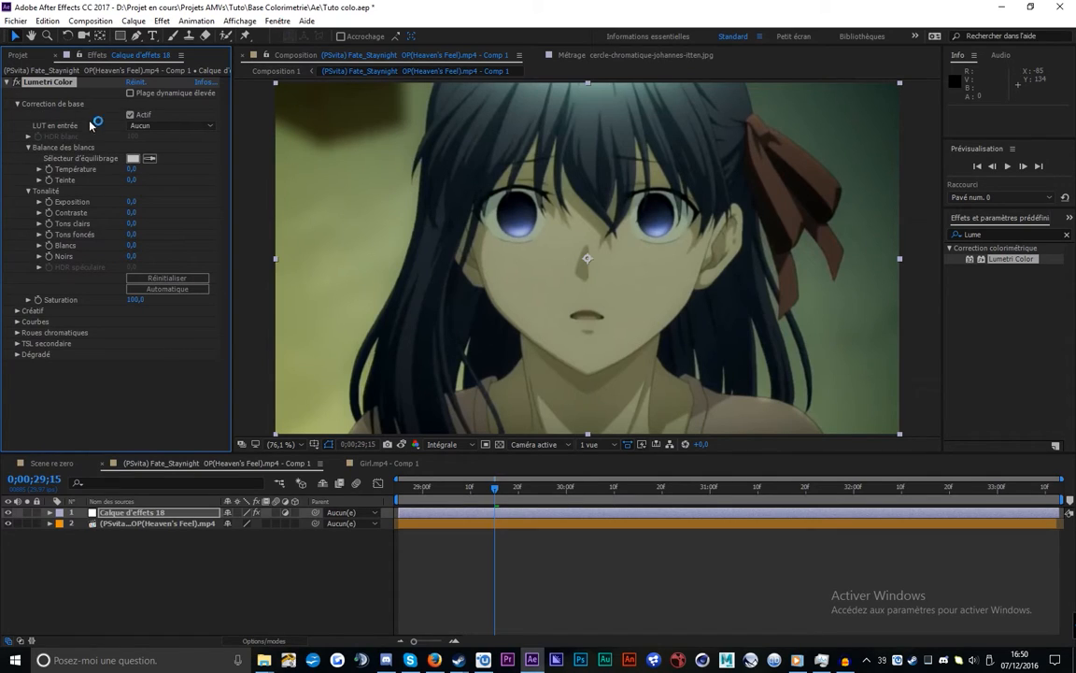
pyautogui.click(150, 161)
pyautogui.click(18, 83)
pyautogui.moveTo(496, 489); pyautogui.dragTo(1056, 488)
pyautogui.moveTo(519, 521); pyautogui.dragTo(534, 523)
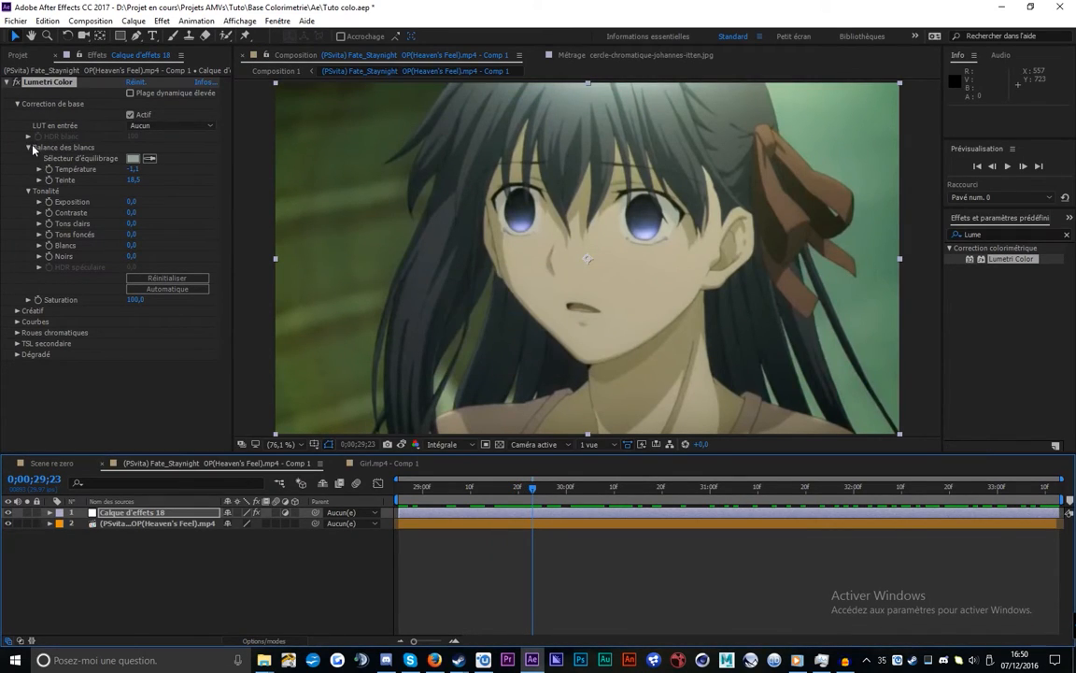
# Shift the Teinte foncée wheel toward magenta-violet in Lumetri's Créatif section
pyautogui.click(18, 106)
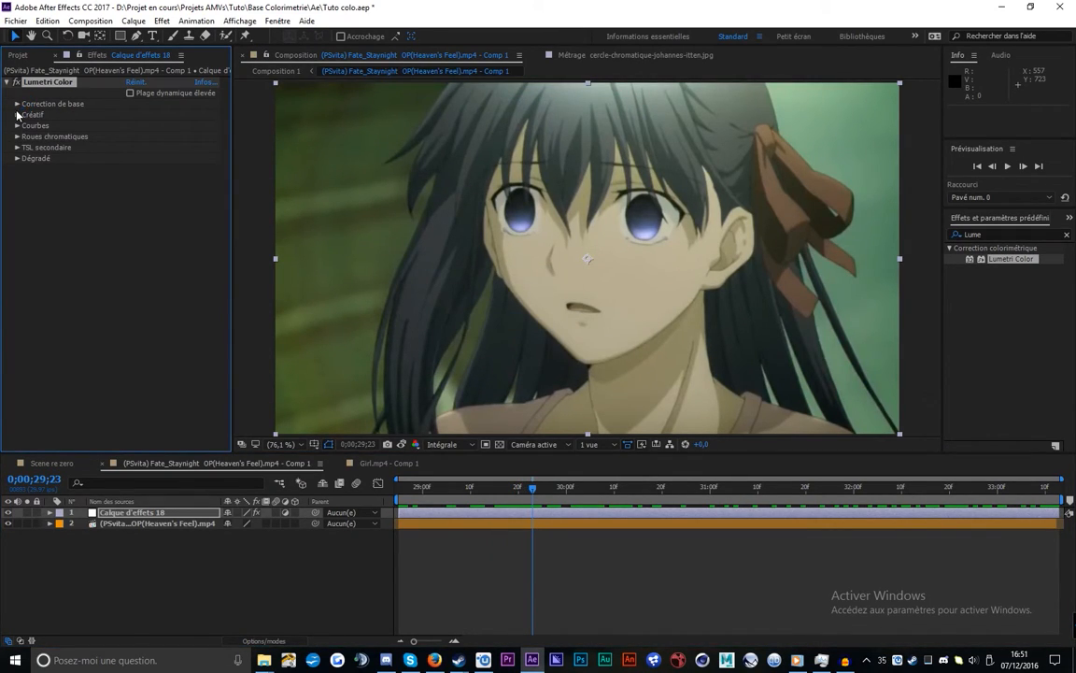
pyautogui.click(17, 115)
pyautogui.moveTo(92, 253)
pyautogui.mouseDown()
pyautogui.moveTo(86, 232)
pyautogui.moveTo(101, 224)
pyautogui.moveTo(118, 243)
pyautogui.moveTo(77, 245)
pyautogui.moveTo(108, 253)
pyautogui.mouseUp()
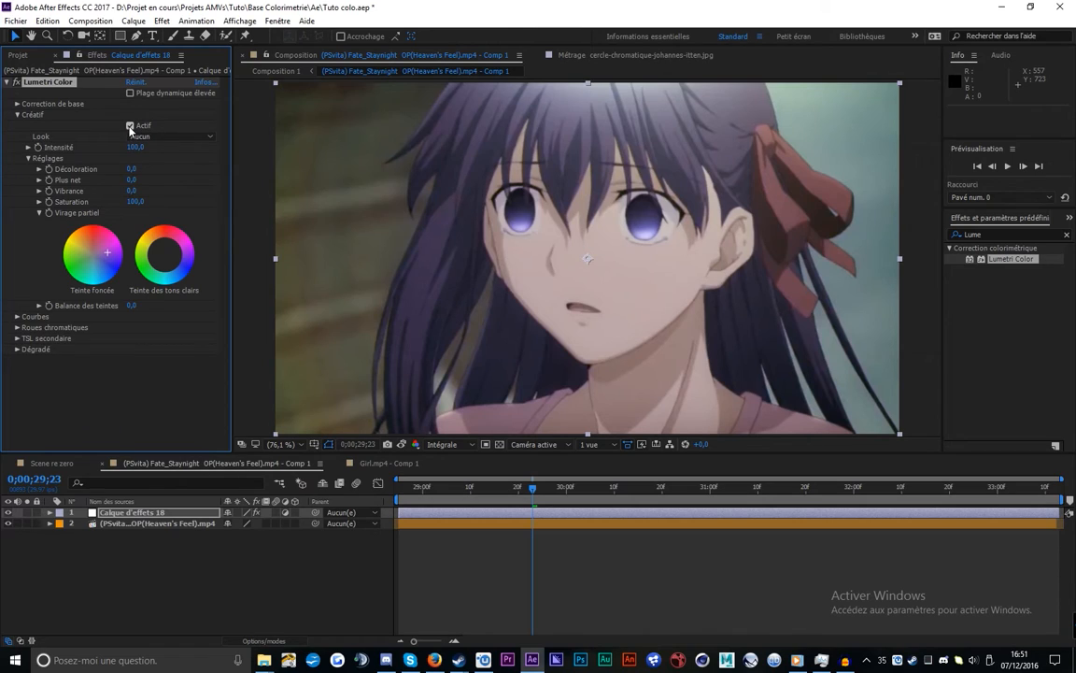
pyautogui.scroll(3, 129, 128)
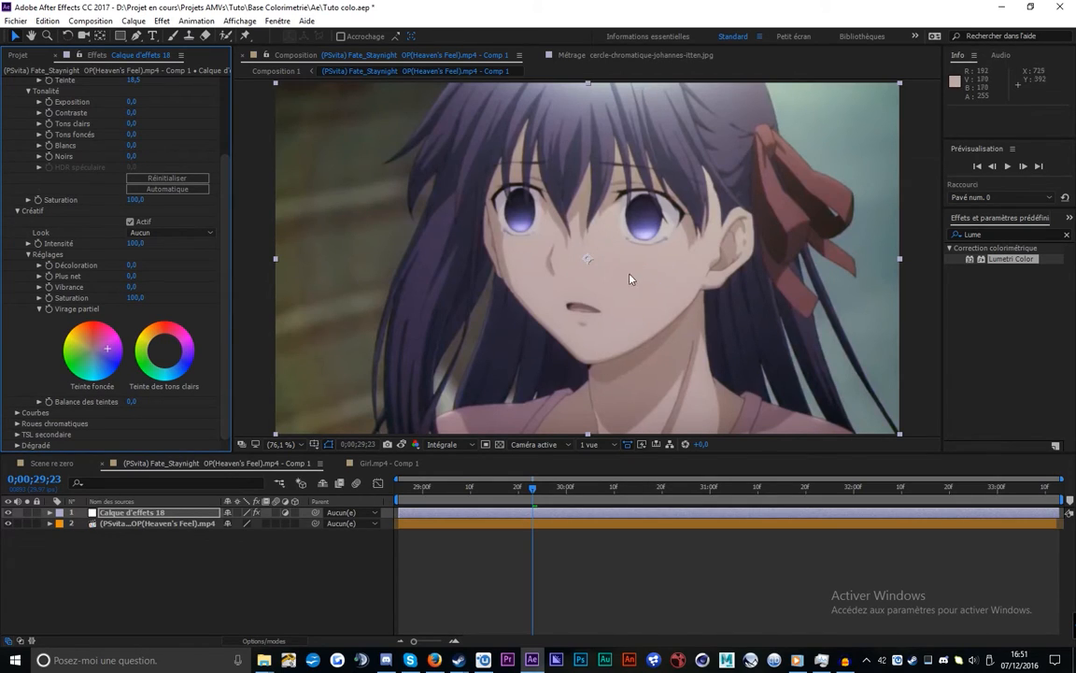
pyautogui.moveTo(110, 353); pyautogui.dragTo(106, 351)
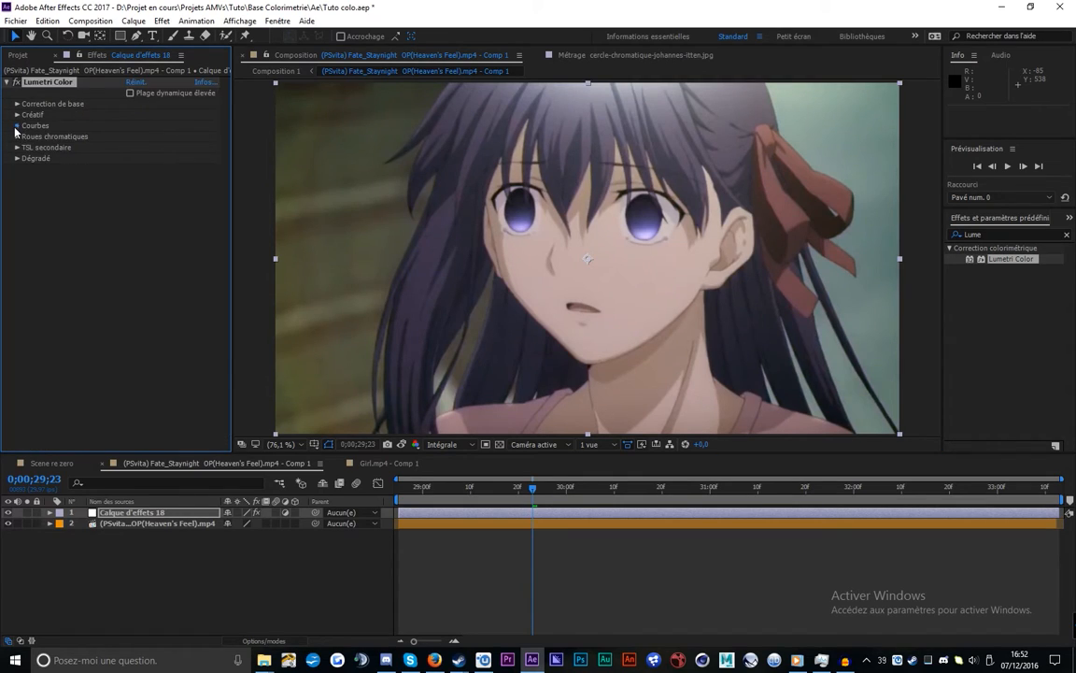
# Shape Lumetri's Courbes RVB into a slight S-curve, lowering the shadows and raising the highlights
pyautogui.click(17, 126)
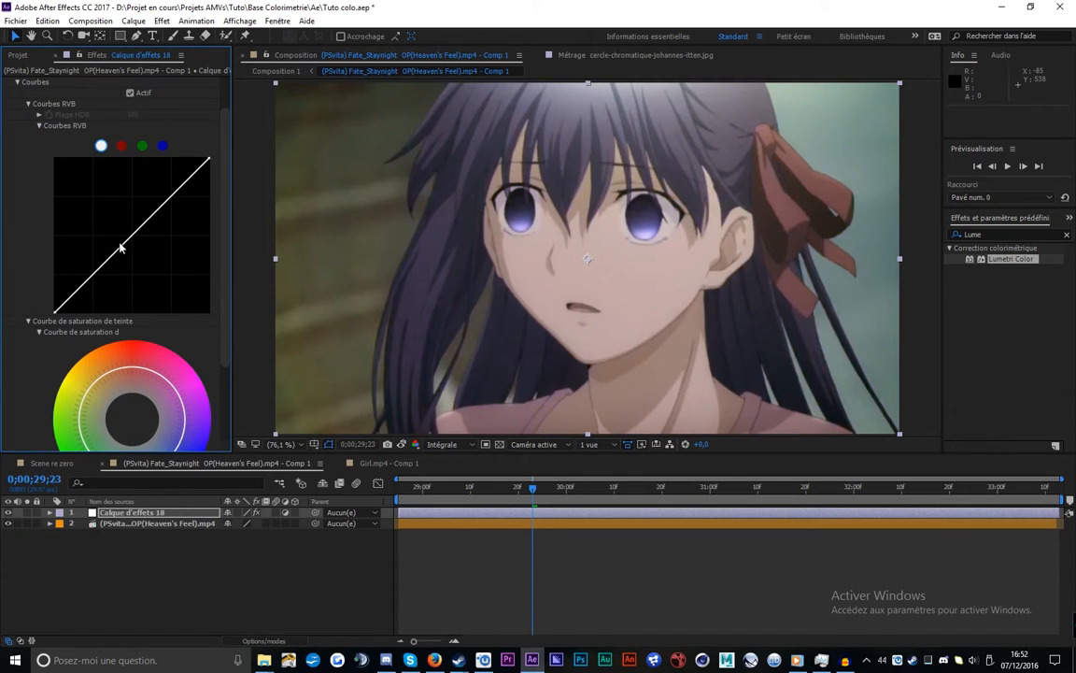
pyautogui.moveTo(84, 293); pyautogui.dragTo(83, 288)
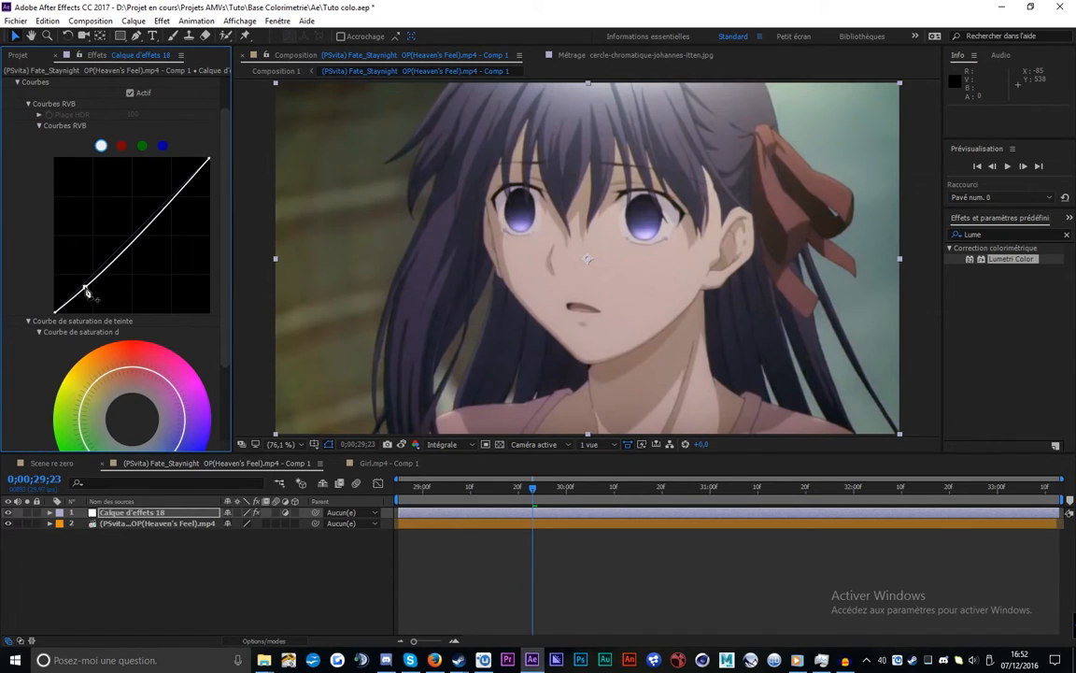
pyautogui.moveTo(189, 187); pyautogui.dragTo(172, 165)
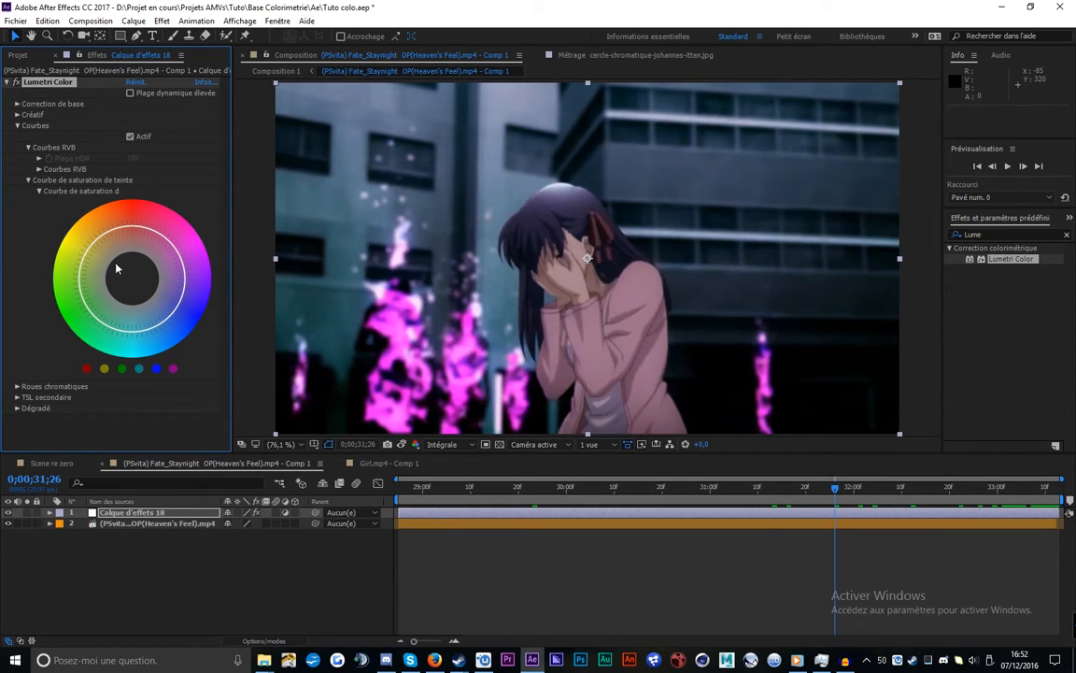
# Desaturate the violet-to-magenta range on the hue saturation curve to neutralise the pink flames, and review the clip
pyautogui.click(174, 370)
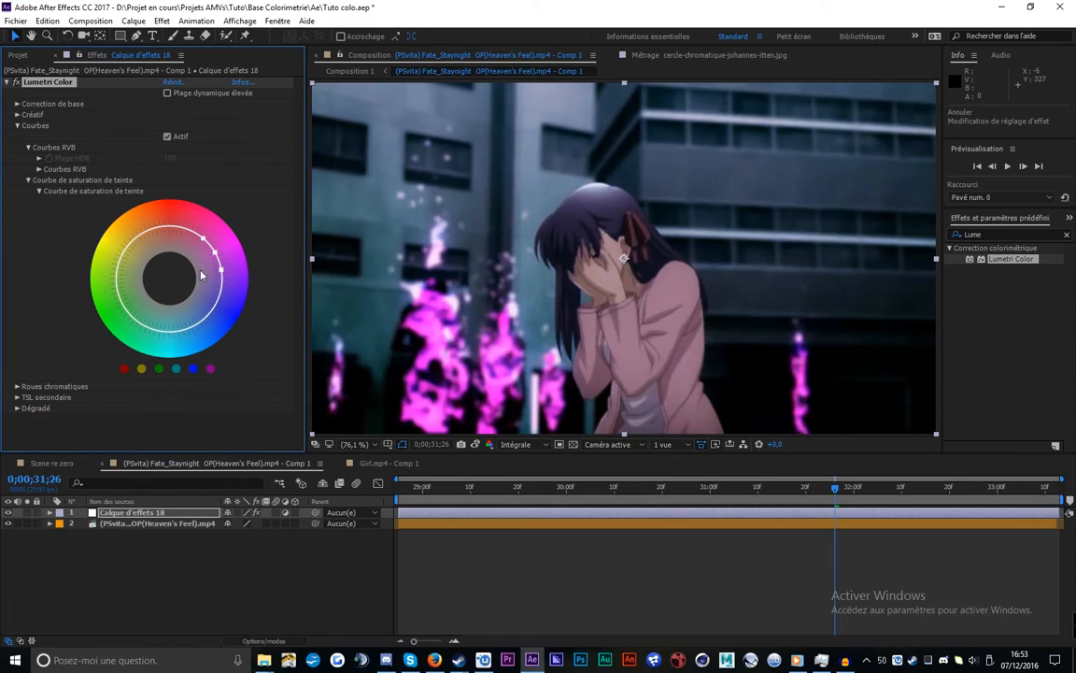
pyautogui.moveTo(223, 272); pyautogui.dragTo(225, 291)
pyautogui.moveTo(207, 242); pyautogui.dragTo(181, 252)
pyautogui.moveTo(657, 497); pyautogui.dragTo(811, 591)
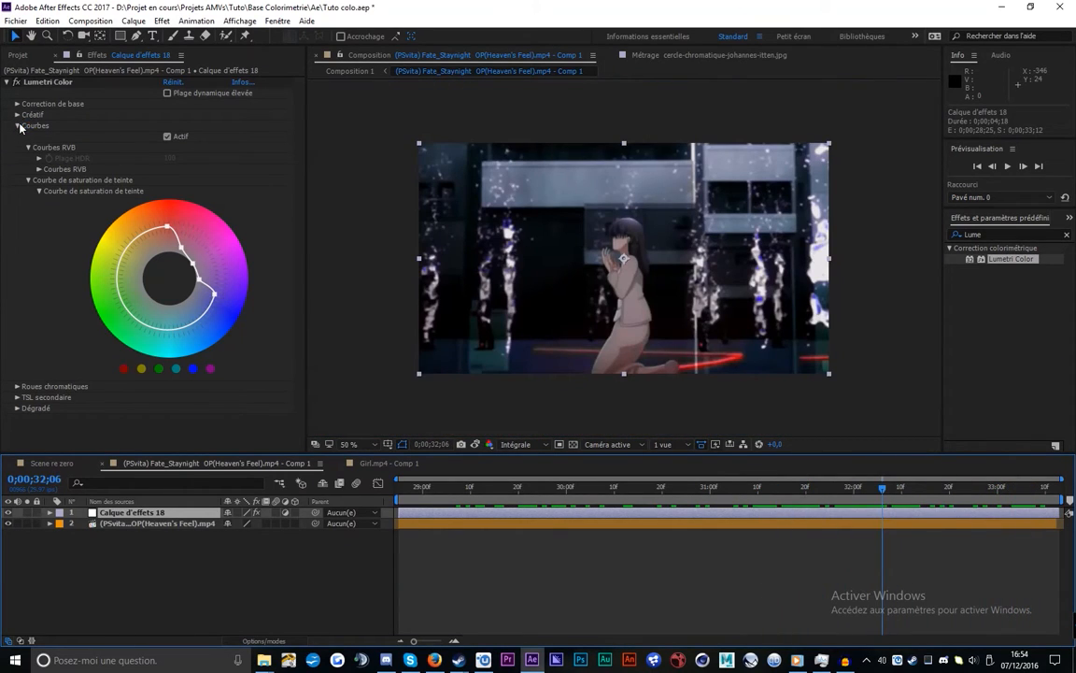
# Try shifting the Tons moyens wheel toward magenta in Lumetri's Roues chromatiques, and undo the shift
pyautogui.click(18, 126)
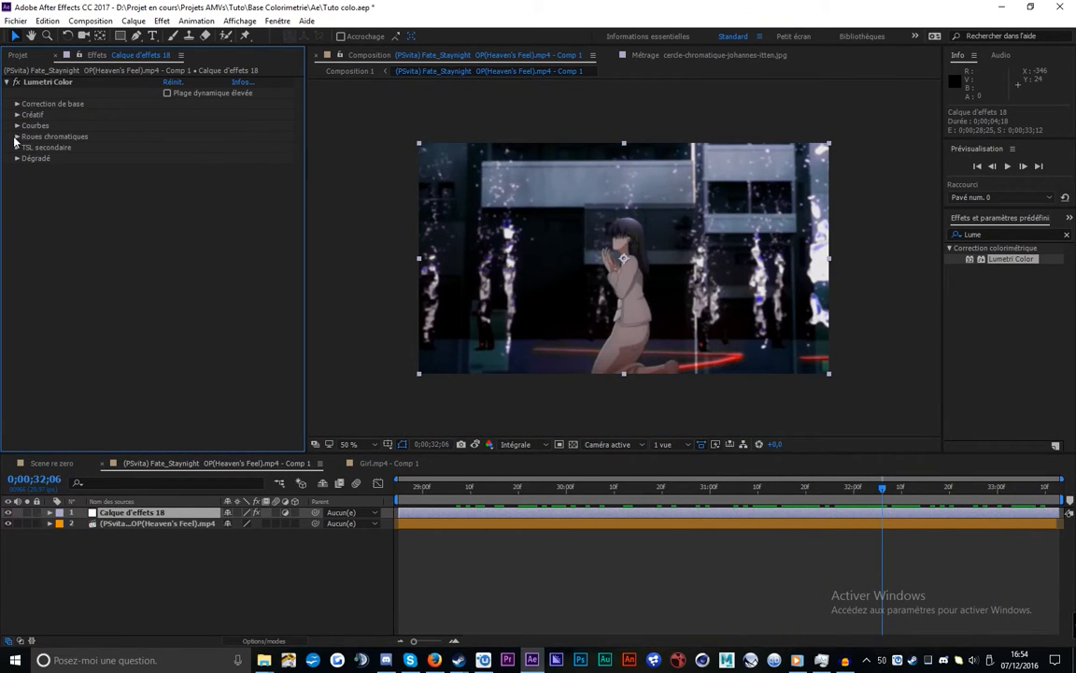
pyautogui.click(16, 136)
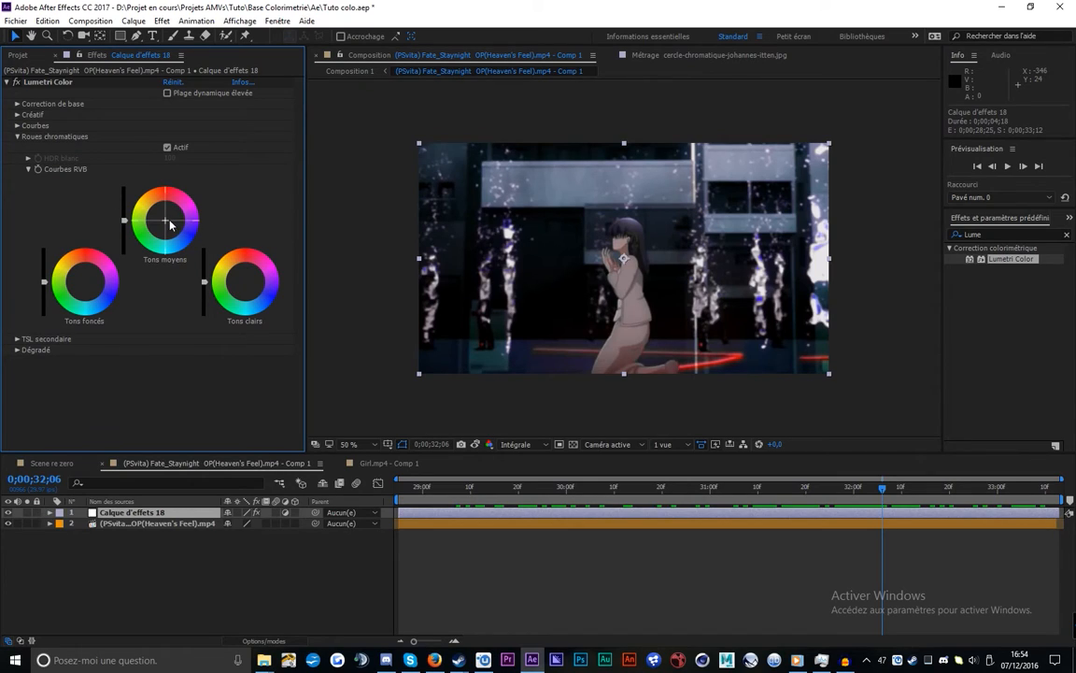
pyautogui.moveTo(165, 221); pyautogui.dragTo(182, 207)
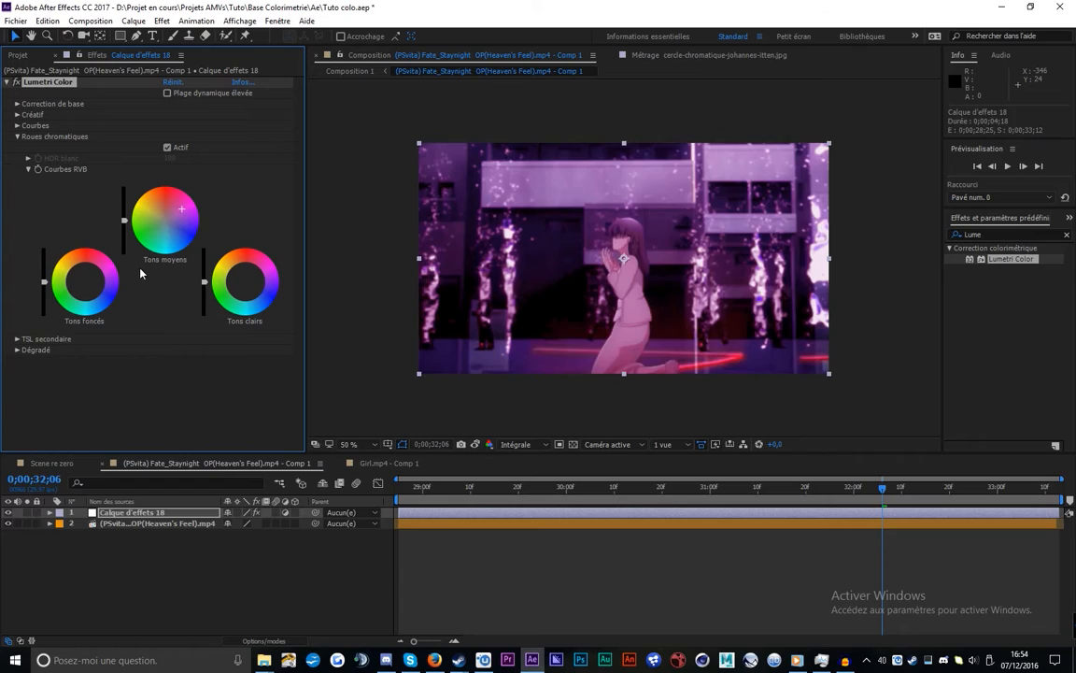
pyautogui.hotkey('ctrl', 'z')
pyautogui.click(17, 136)
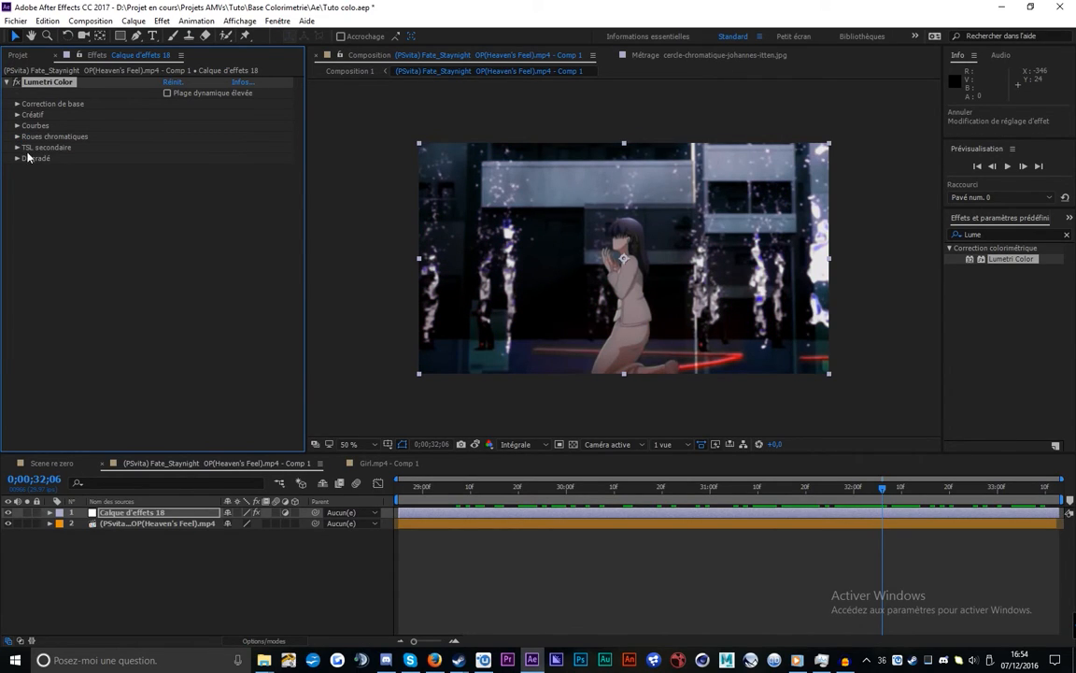
# Try out the Valeur setting of Lumetri's Dégradé vignette on the kneeling girl shot
pyautogui.click(16, 158)
pyautogui.moveTo(170, 179); pyautogui.dragTo(248, 184)
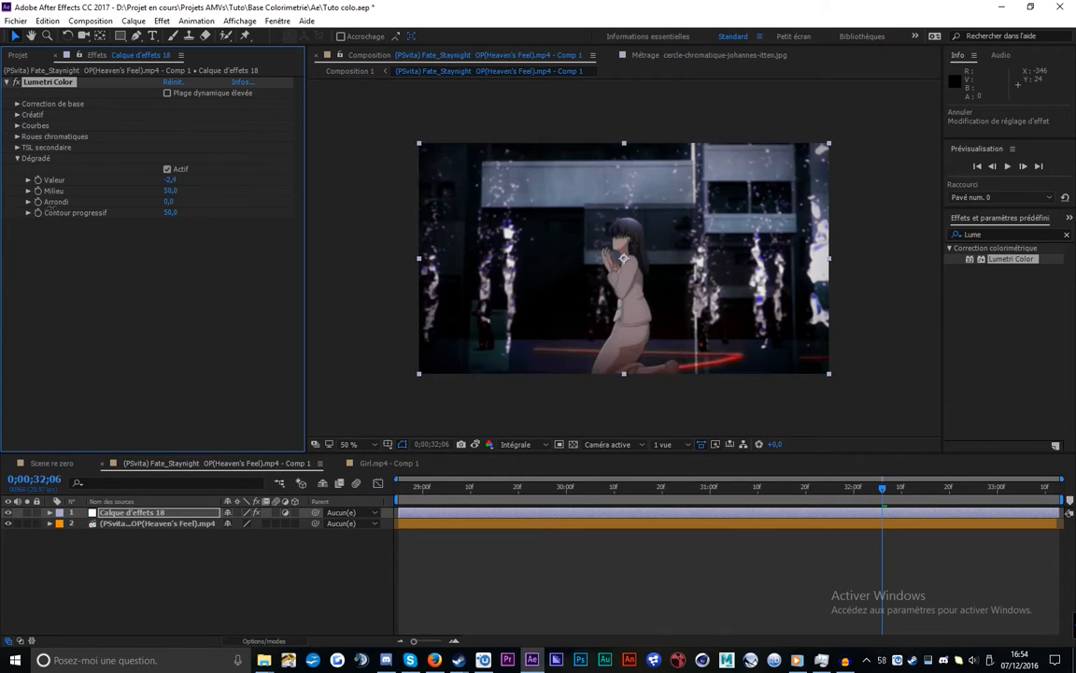
# Cut the adjustment layer diagonally with a Pen tool mask and compare the graded and ungraded halves across the clip
pyautogui.click(136, 35)
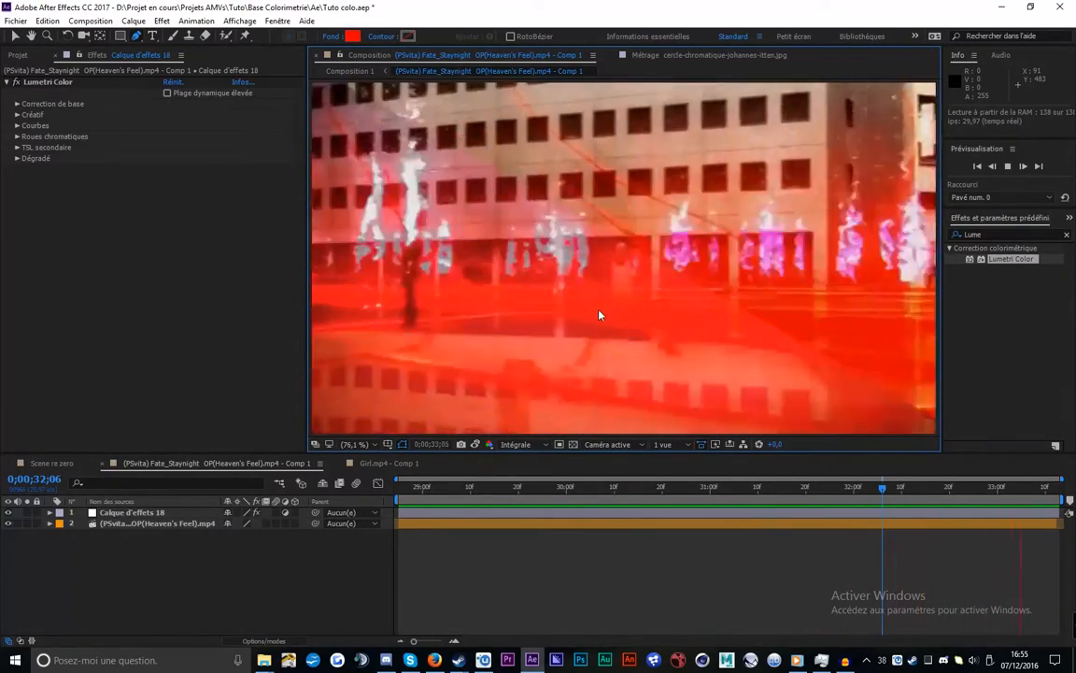
pyautogui.click(511, 489)
pyautogui.moveTo(512, 495); pyautogui.dragTo(559, 580)
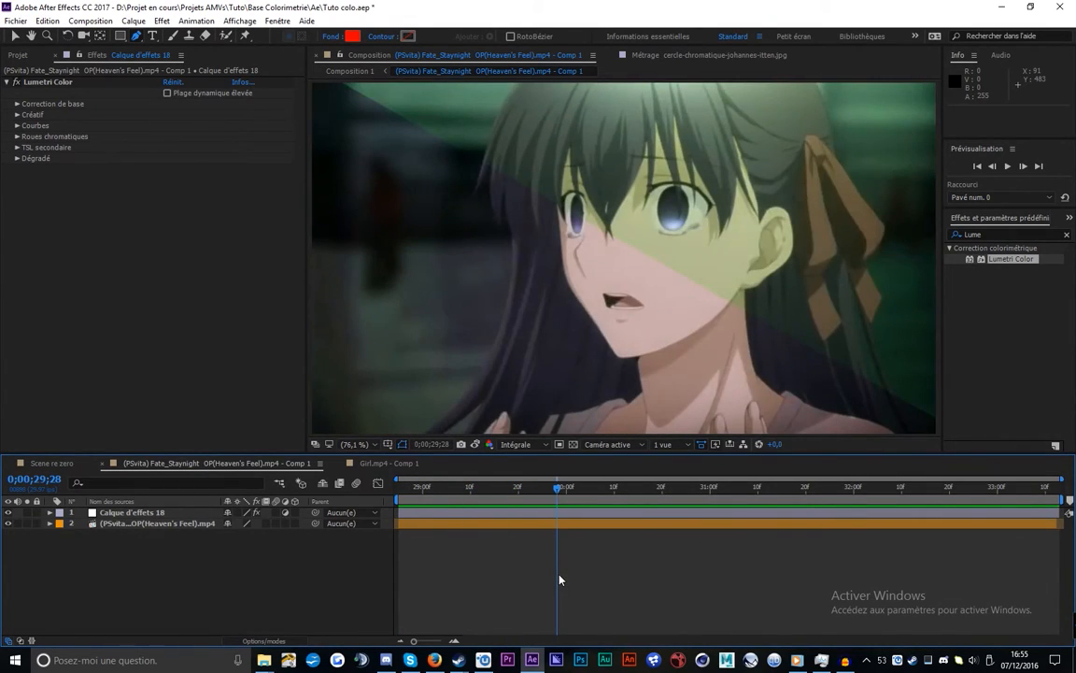
pyautogui.press('pageup')
pyautogui.press('pageup')
pyautogui.press('pageup')
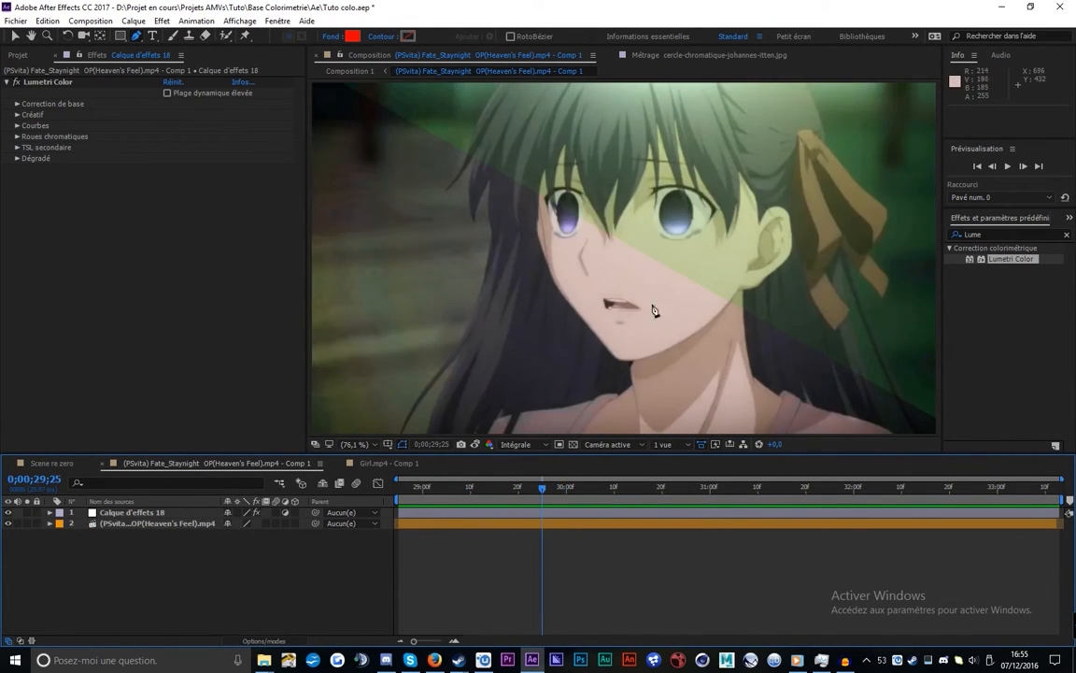
pyautogui.press('v')
pyautogui.moveTo(813, 486); pyautogui.dragTo(989, 486)
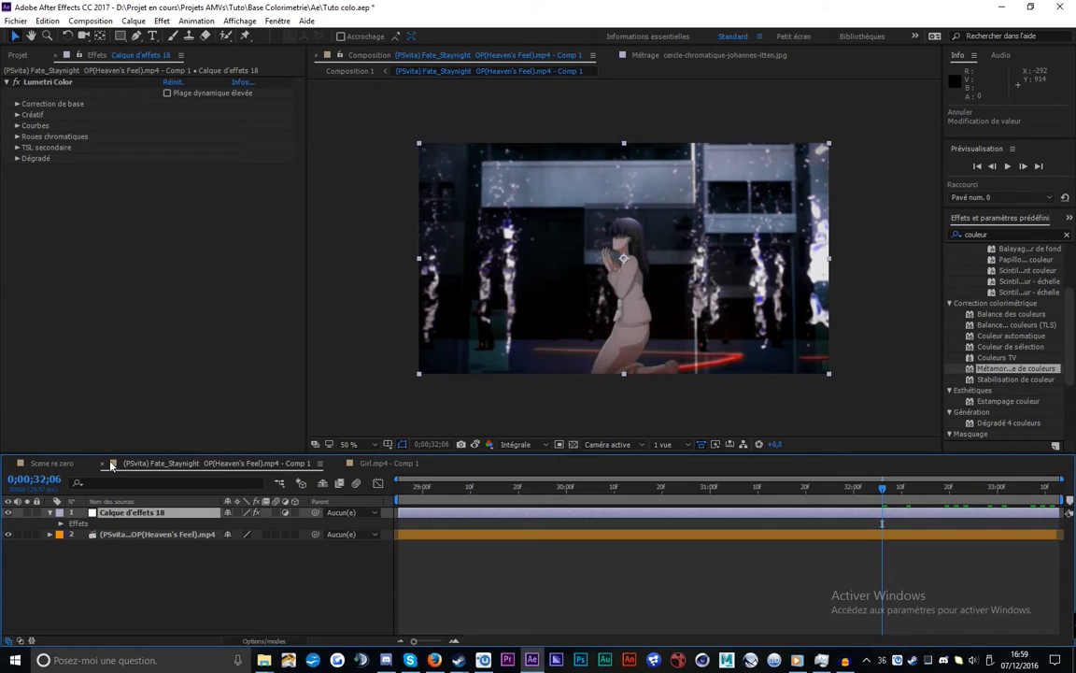
# Close the Fate_Staynight composition, switch to Scene re zero and look through its two clips
pyautogui.click(100, 466)
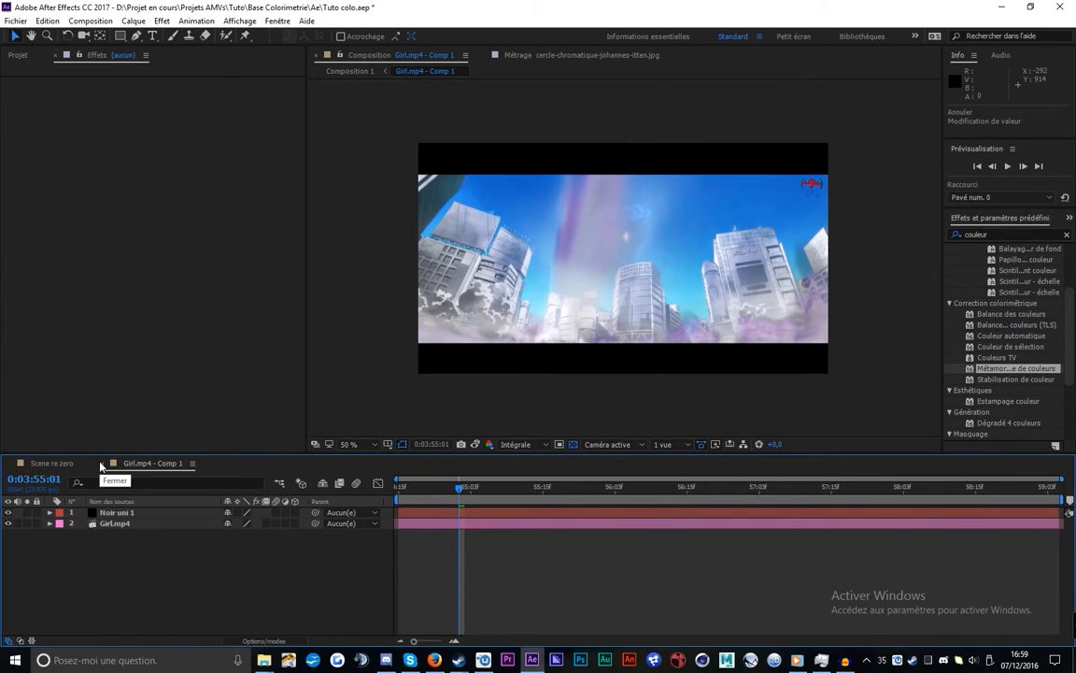
pyautogui.click(51, 463)
pyautogui.moveTo(672, 486); pyautogui.dragTo(871, 542)
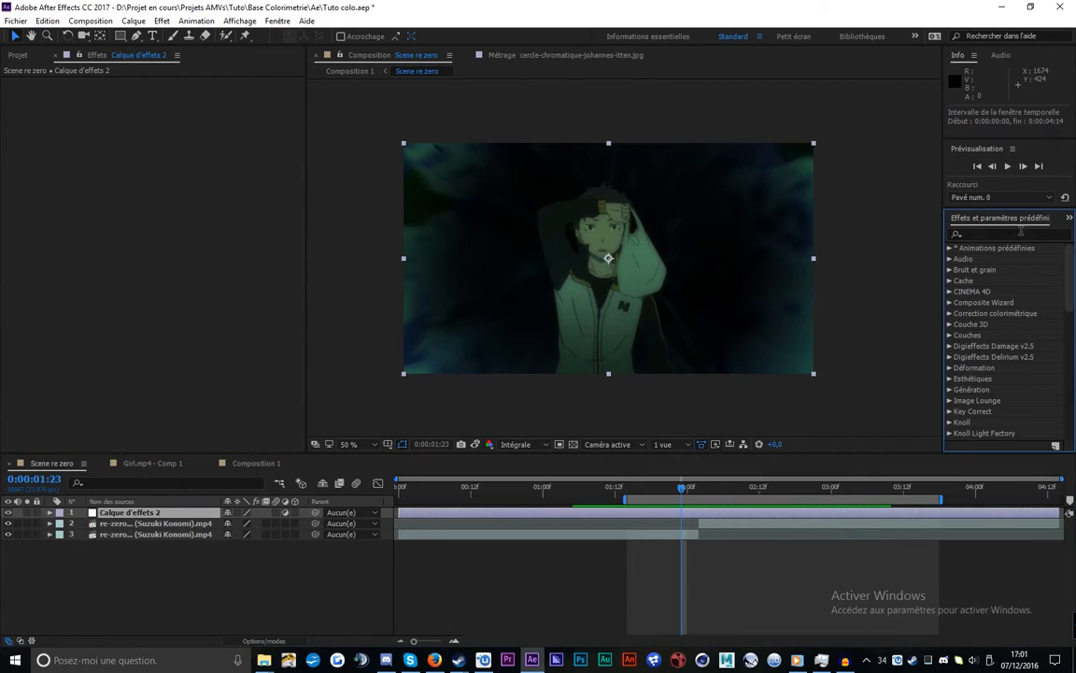
# Find the Exposition colour correction effect and apply it to the adjustment layer above the re-zero clips
pyautogui.click(1022, 232)
pyautogui.write('expos')
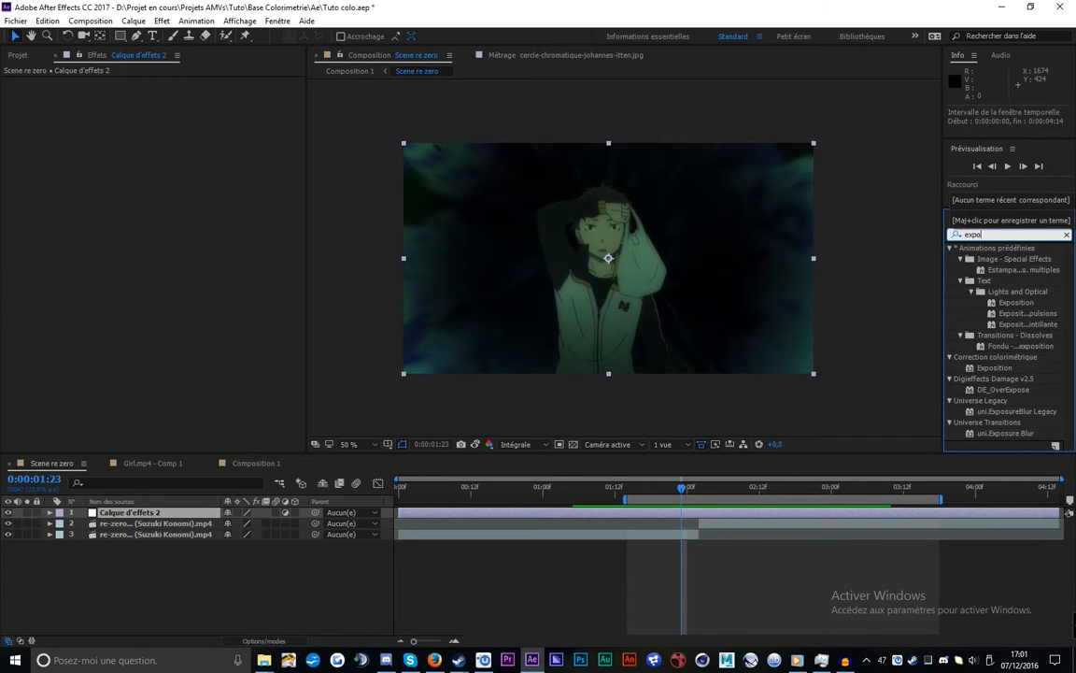
pyautogui.moveTo(995, 368); pyautogui.dragTo(155, 124)
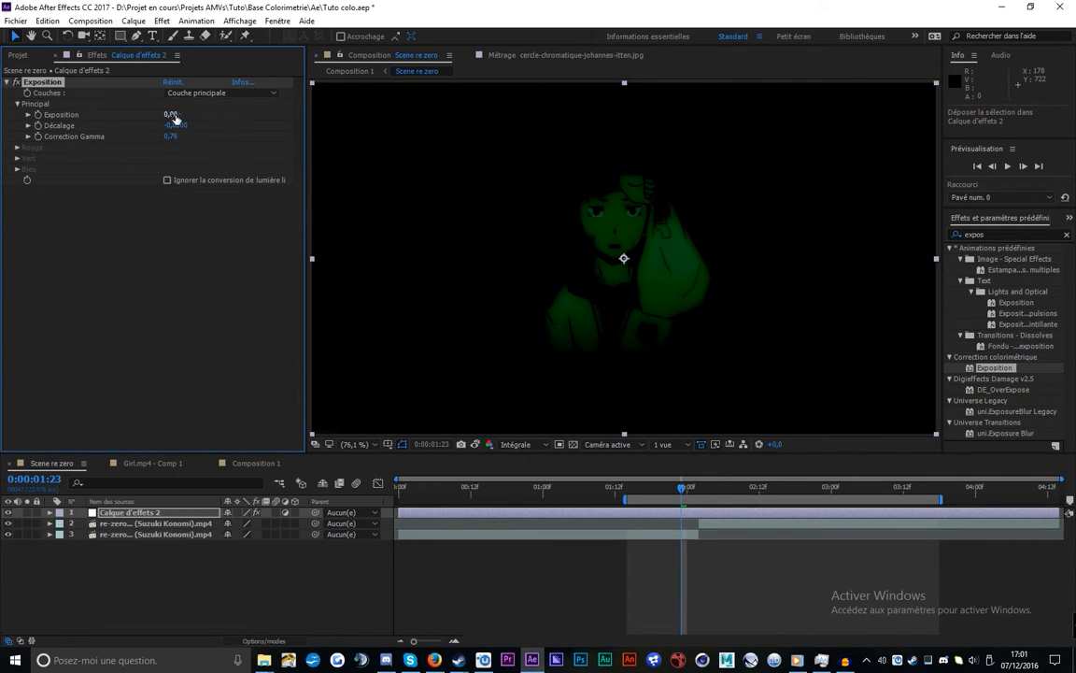
# Darken the frame with Exposition -1,24, Décalage -0,0800 and Correction Gamma 0,76, keyframe all three at 0:00:01:23 and reveal the keyframes
pyautogui.moveTo(154, 113); pyautogui.dragTo(111, 124)
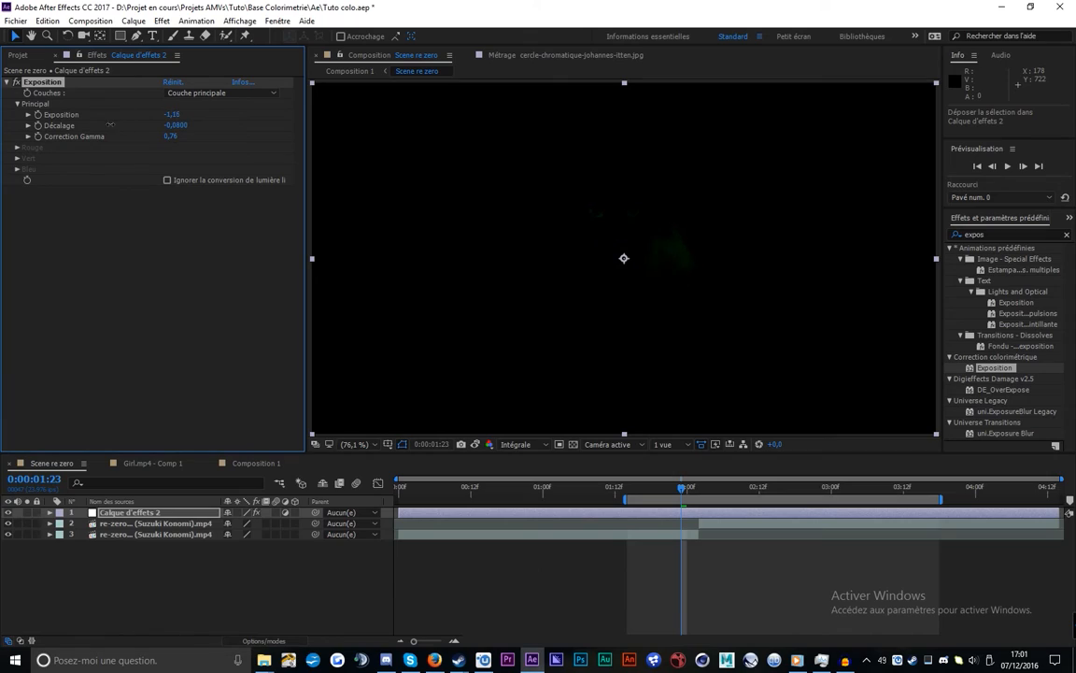
pyautogui.click(39, 126)
pyautogui.click(39, 137)
pyautogui.press('u')
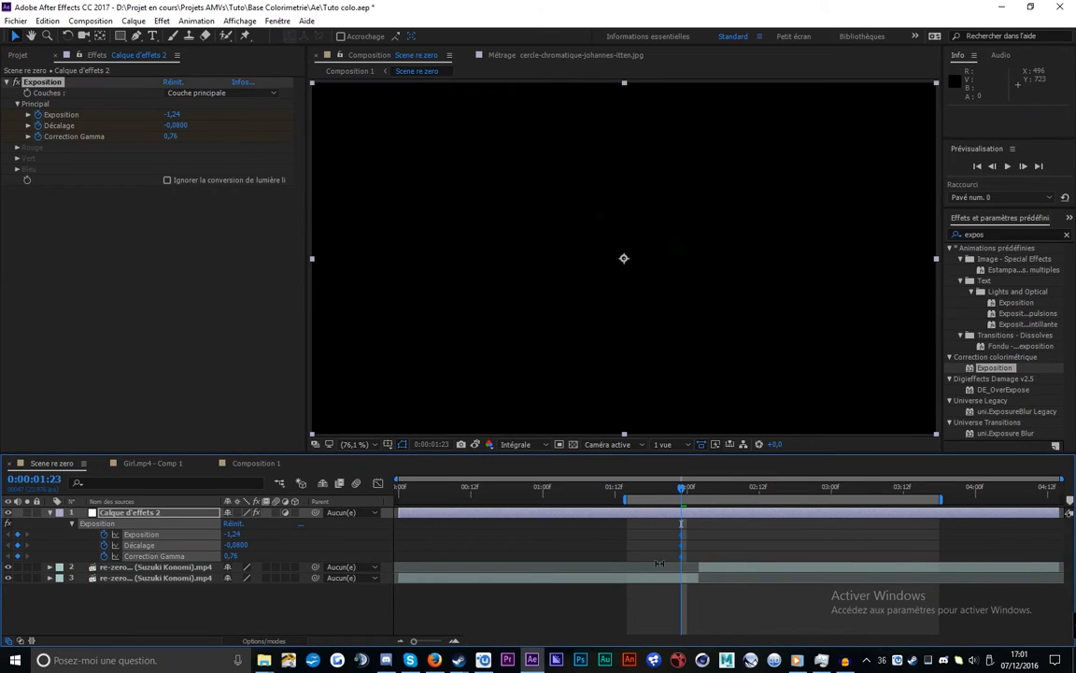
# Start the Exposition keyframes and work area at 0:00:01:01, and keyframe Exposition 0,00, Décalage -0,0200 and Correction Gamma 0,80 at 0:00:01:16
pyautogui.moveTo(592, 544); pyautogui.dragTo(549, 545)
pyautogui.moveTo(626, 500); pyautogui.dragTo(548, 500)
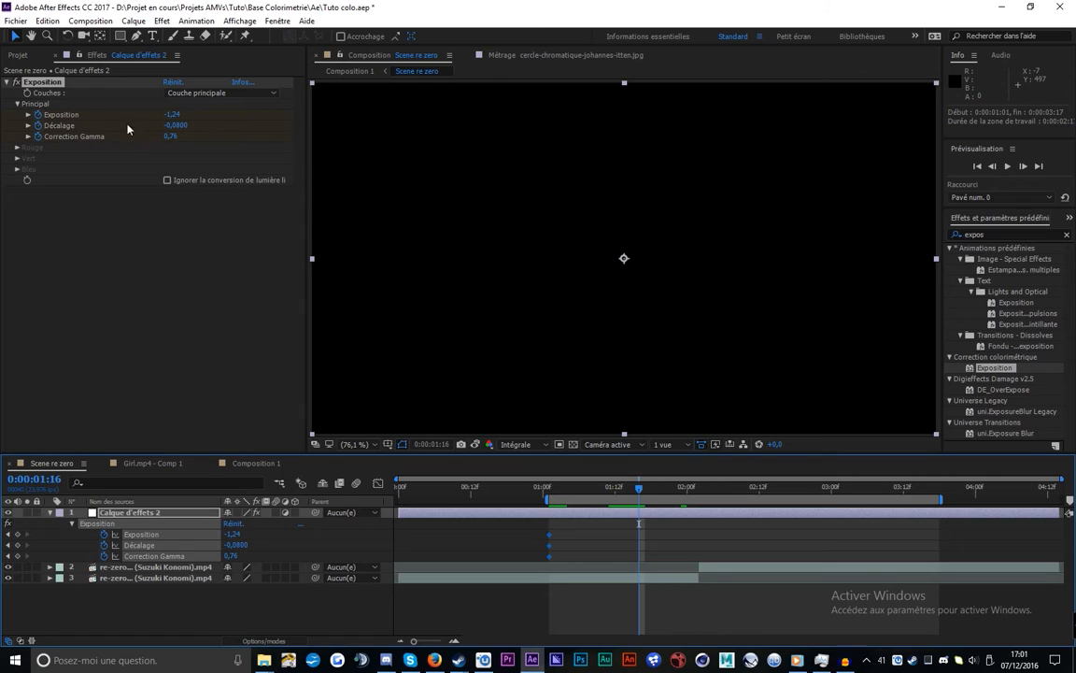
pyautogui.click(168, 82)
pyautogui.moveTo(169, 136)
pyautogui.mouseDown()
pyautogui.moveTo(159, 137)
pyautogui.moveTo(184, 126)
pyautogui.mouseUp()
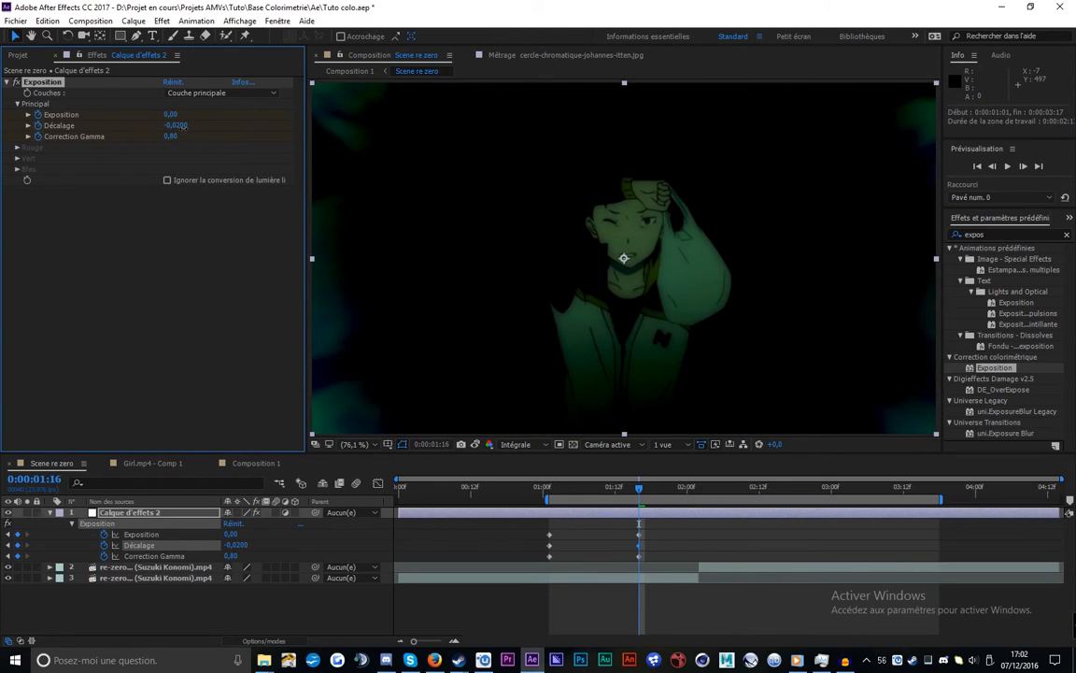
# Copy the 0:00:01:16 Exposition keyframes to 0:00:02:02 and keyframe Exposition 0,00, Décalage 0,0000 and Correction Gamma 1,00 at 0:00:02:20
pyautogui.moveTo(626, 527); pyautogui.dragTo(656, 554)
pyautogui.hotkey('ctrl', 'c')
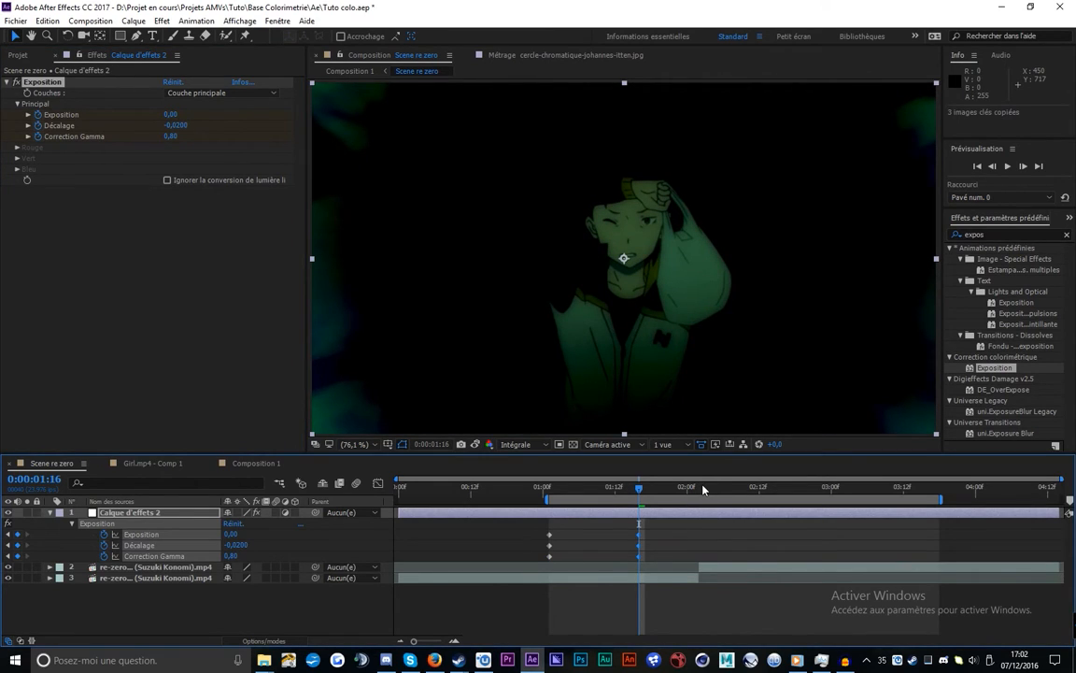
pyautogui.click(701, 487)
pyautogui.hotkey('ctrl', 'v')
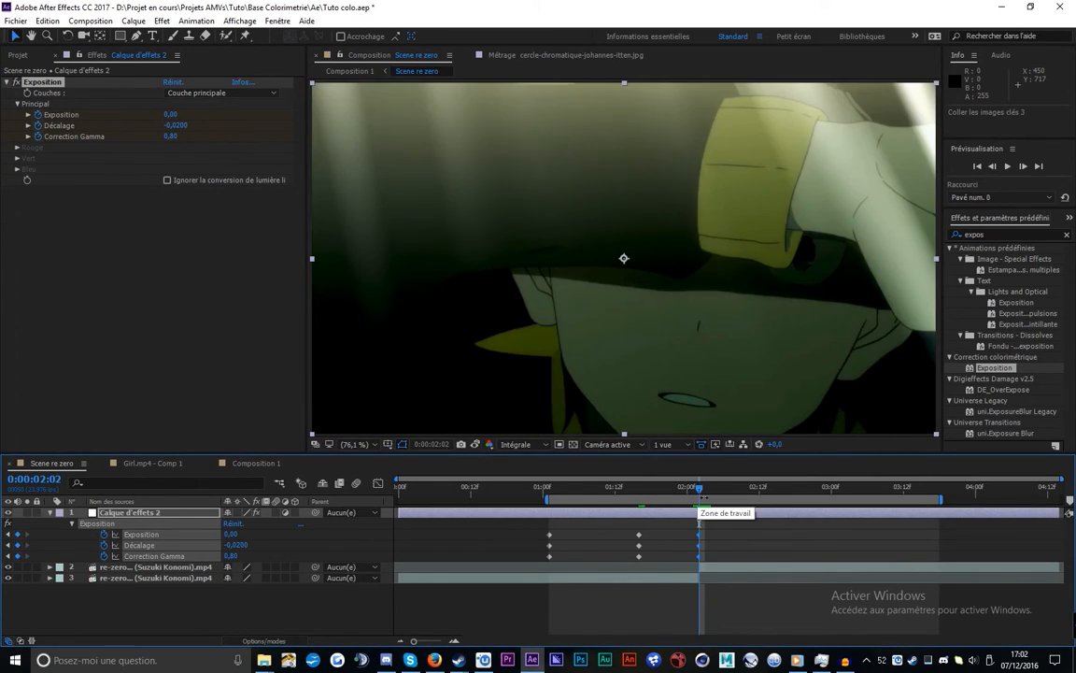
pyautogui.moveTo(702, 490); pyautogui.dragTo(707, 491)
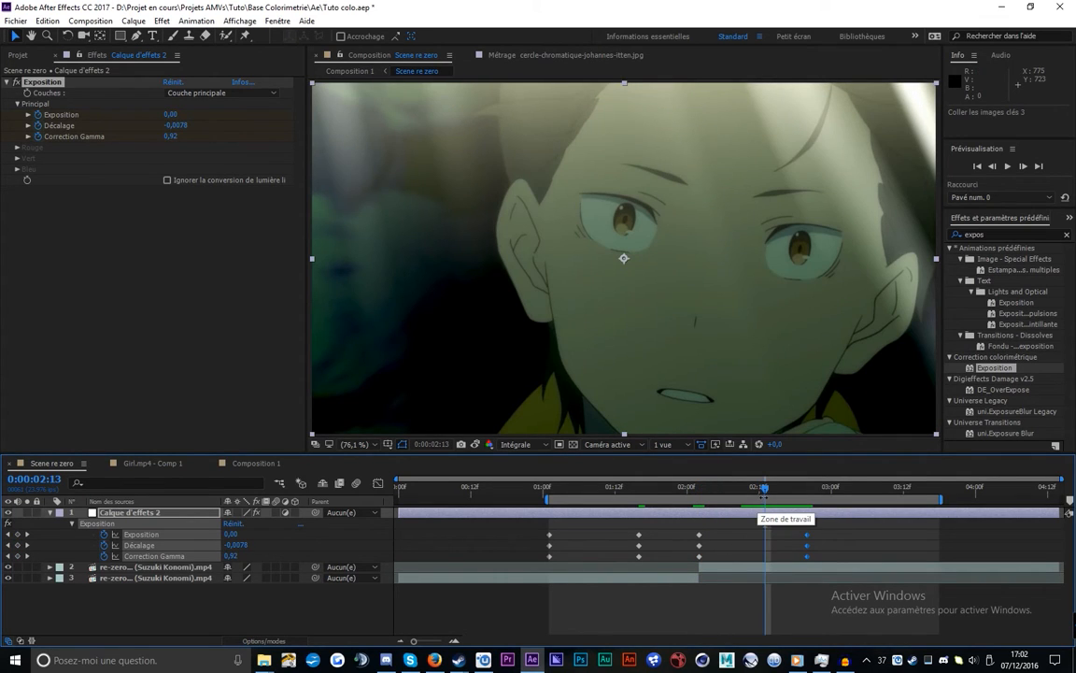
# Preview the animated exposure across the work area, starting the playback range earlier for a second pass
pyautogui.press('KP_0')
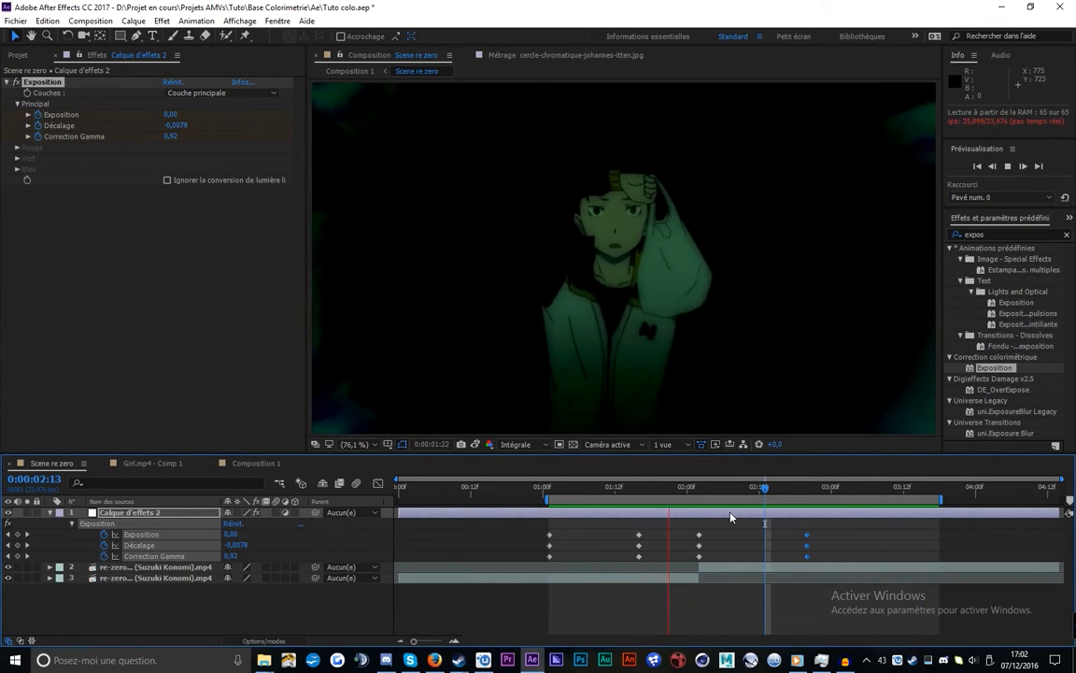
pyautogui.press('KP_0')
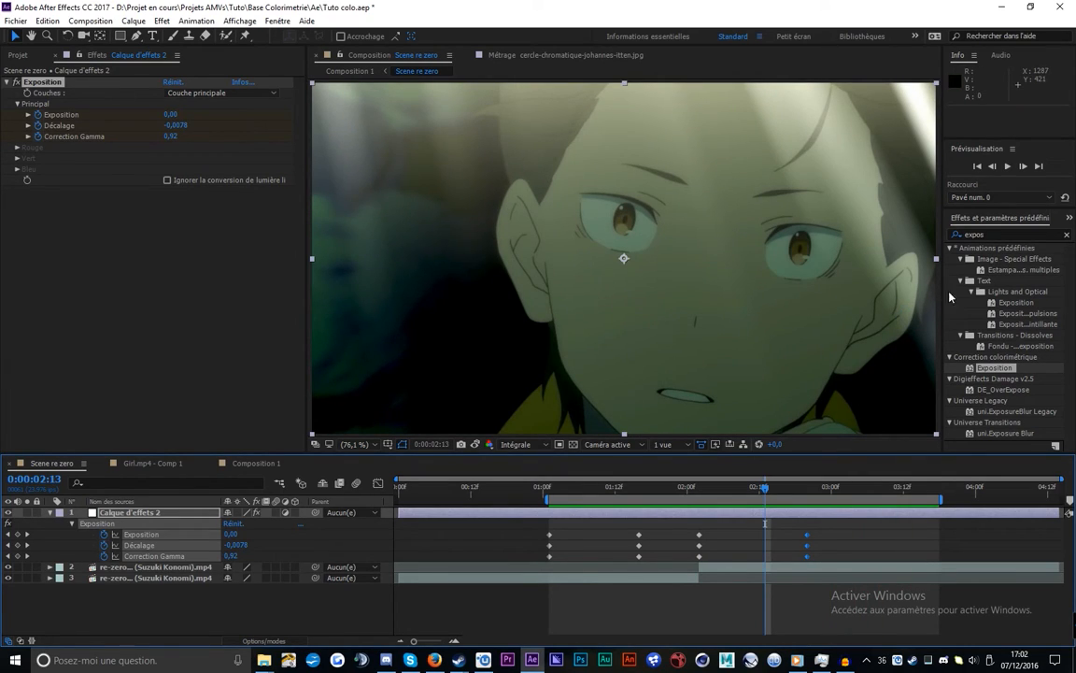
pyautogui.click(564, 496)
pyautogui.press('KP_0')
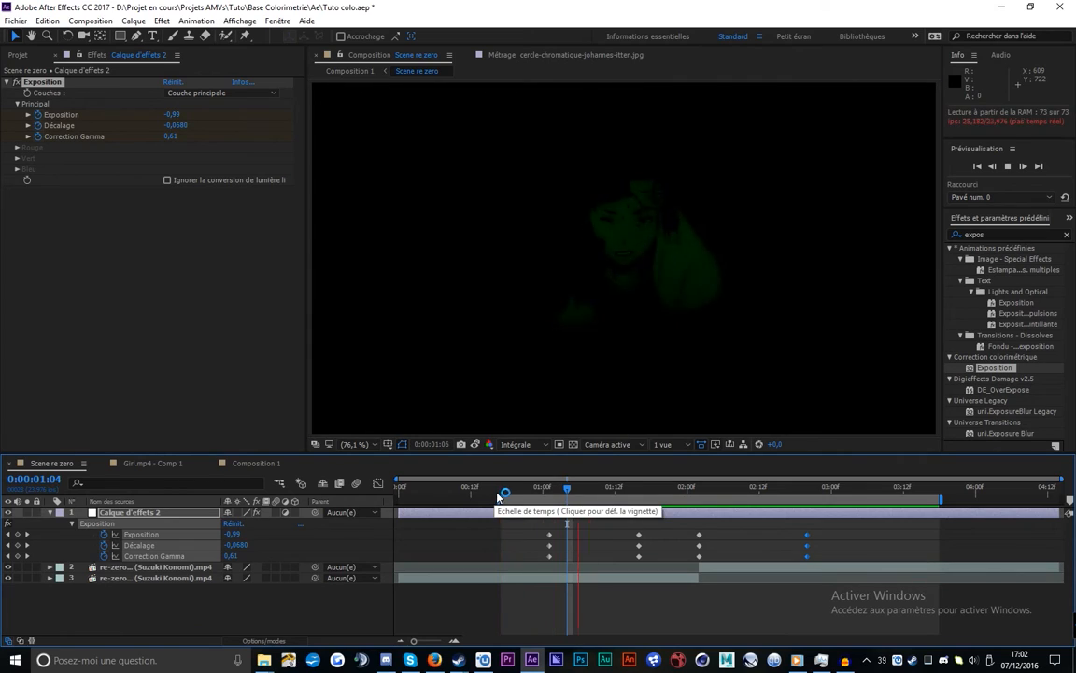
pyautogui.press('KP_0')
# Move the first Exposition keyframes to about 0:00:00:13, start the work area at 0:00:00:12 and preview the slower brightening
pyautogui.moveTo(580, 526); pyautogui.dragTo(475, 546)
pyautogui.moveTo(496, 502); pyautogui.dragTo(469, 502)
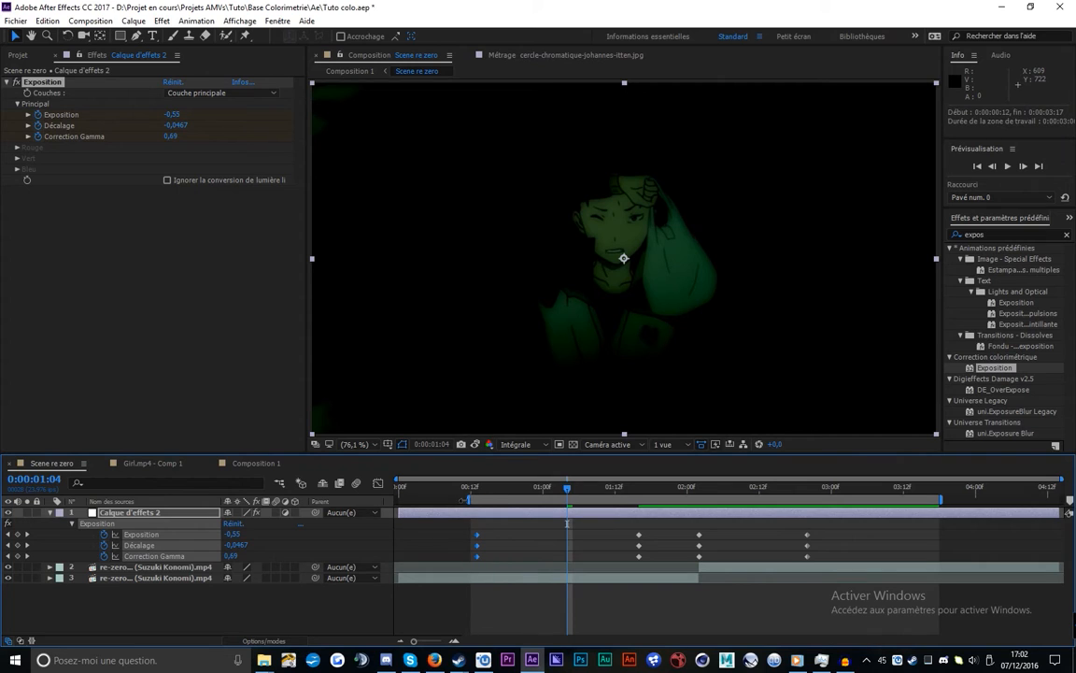
pyautogui.press('KP_0')
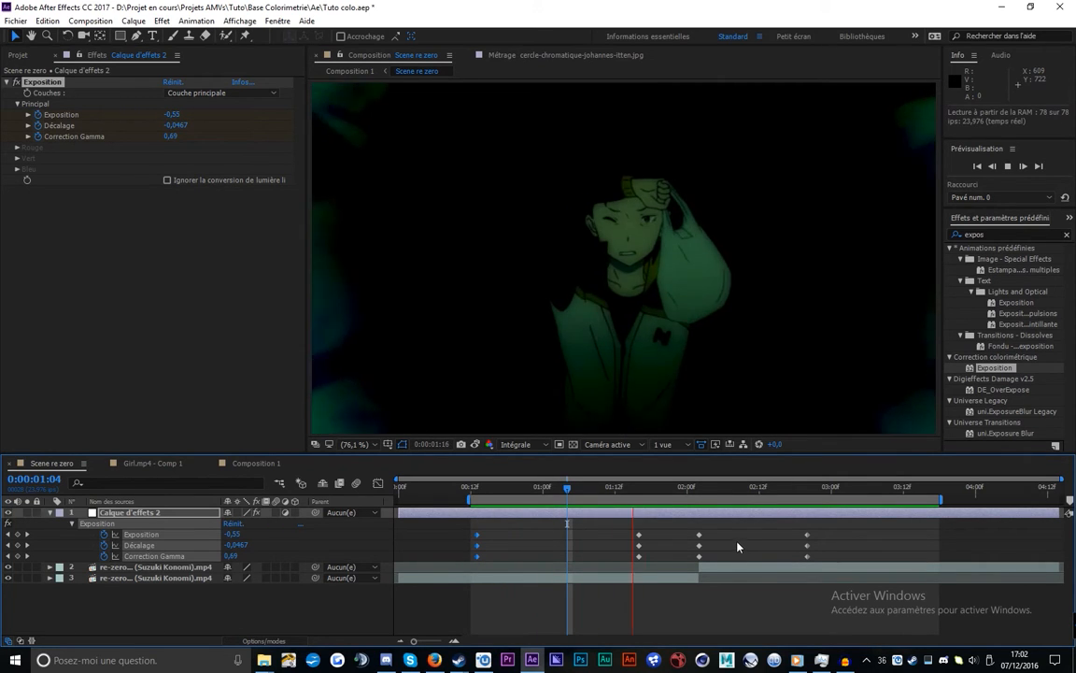
pyautogui.press('space')
# Find the Courbes effect with "courbe" and apply it to the adjustment layer, with the current time at 0:00:02:20
pyautogui.click(813, 487)
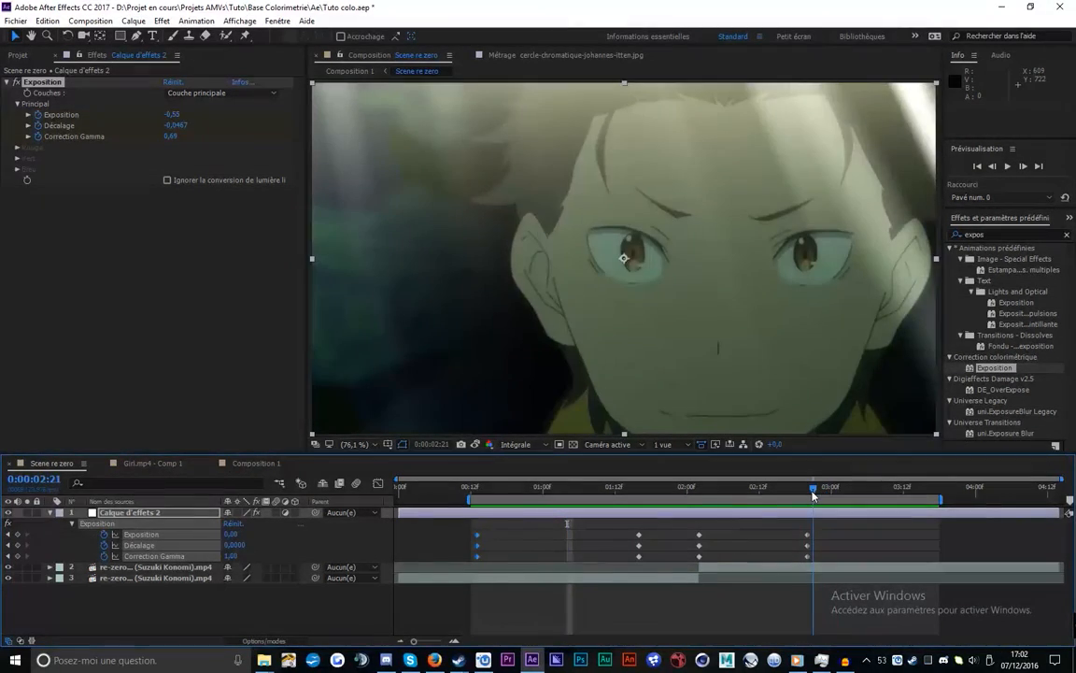
pyautogui.press('pageup')
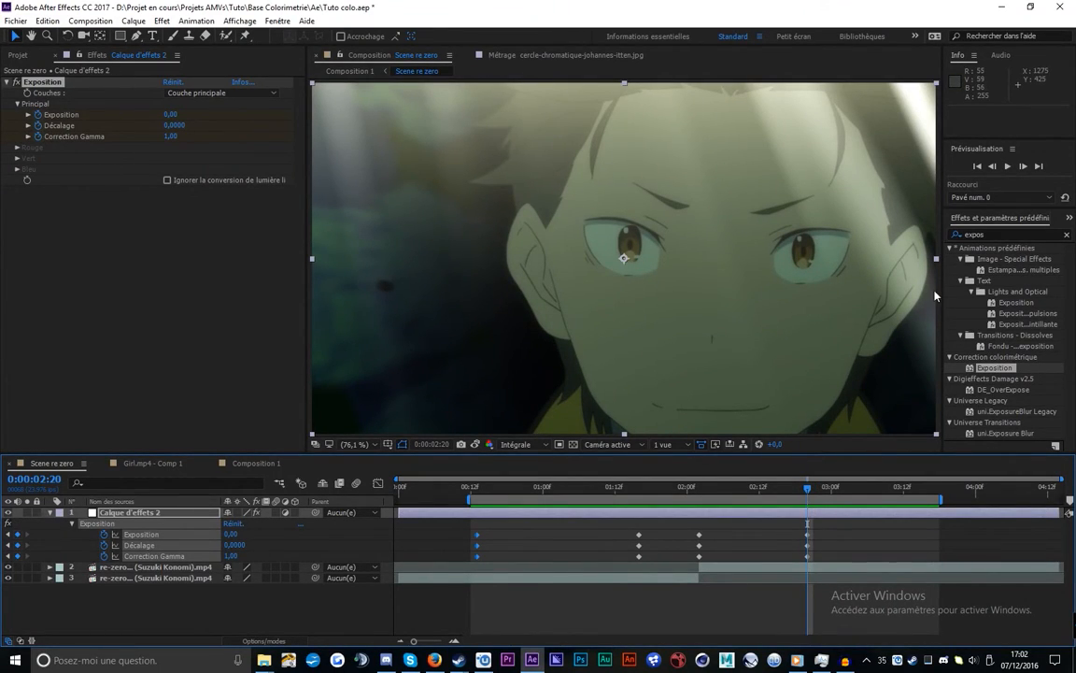
pyautogui.click(1005, 234)
pyautogui.write('co')
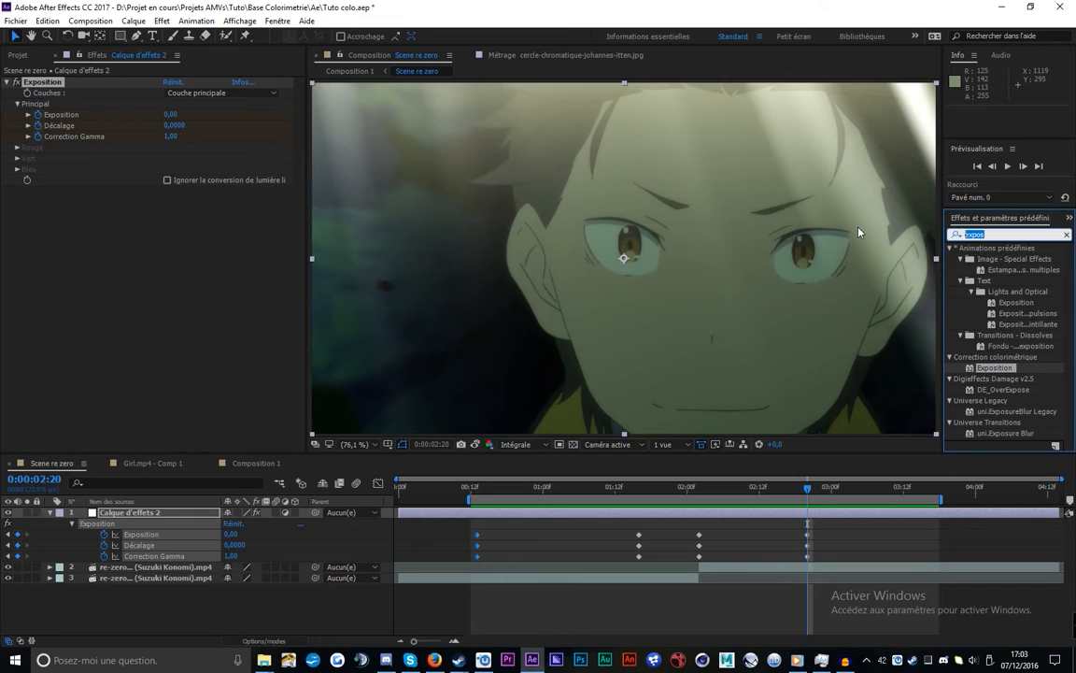
pyautogui.write('urbe')
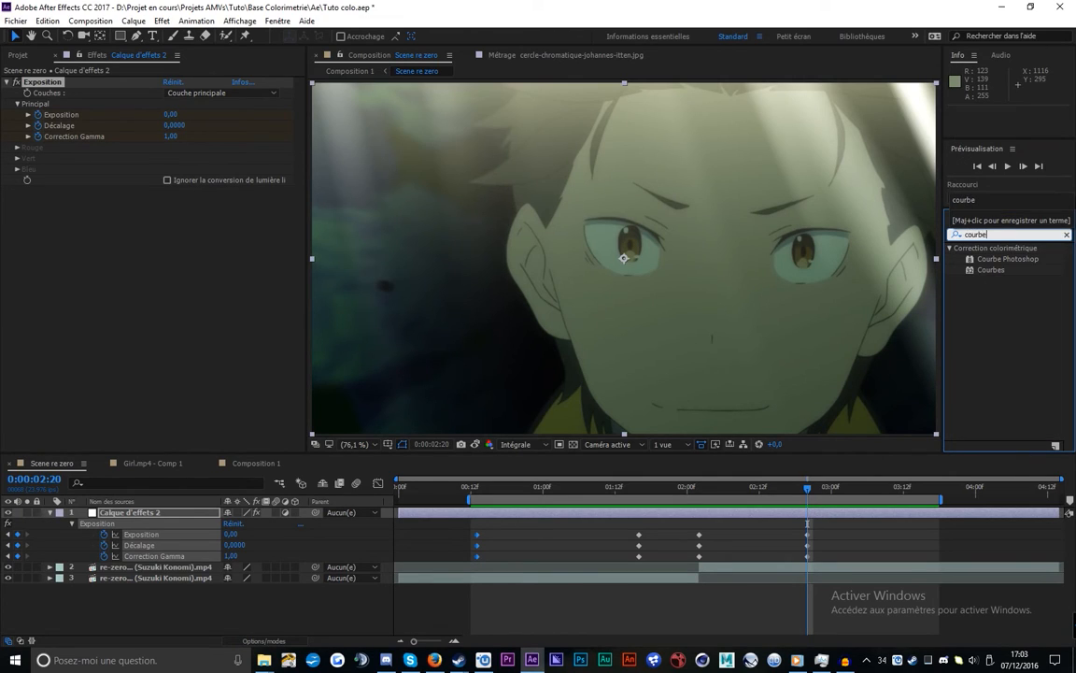
pyautogui.doubleClick(992, 270)
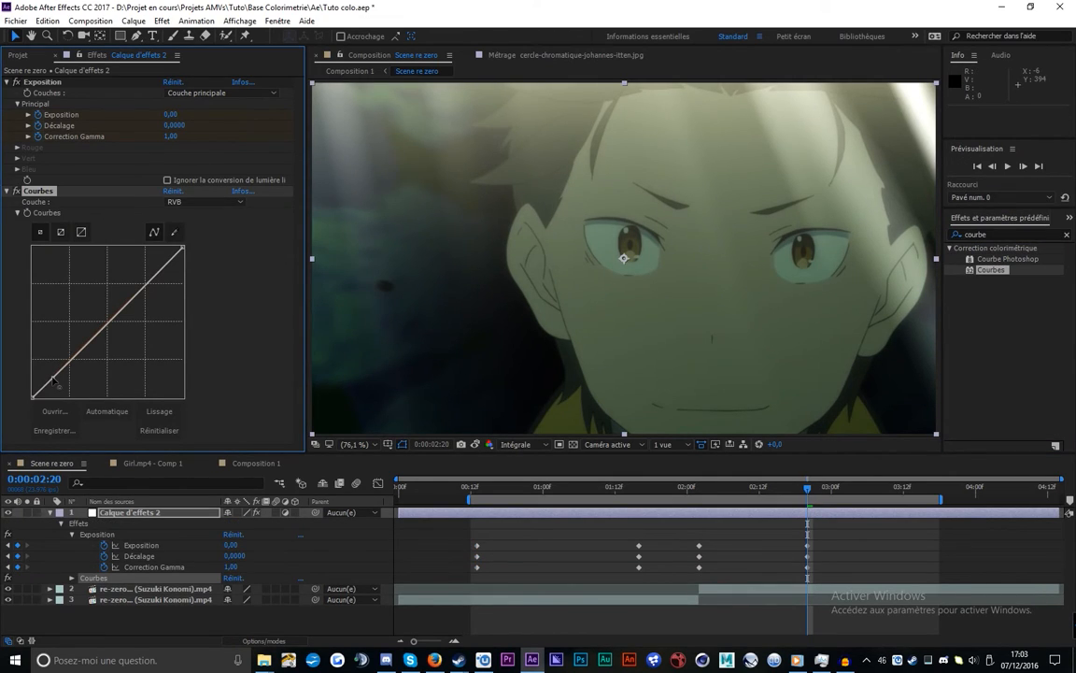
# Shape the RVB curve into a slight S for contrast and compare the frame with and without Courbes
pyautogui.moveTo(52, 378)
pyautogui.mouseDown()
pyautogui.moveTo(56, 387)
pyautogui.moveTo(41, 390)
pyautogui.mouseUp()
pyautogui.moveTo(166, 271); pyautogui.dragTo(159, 269)
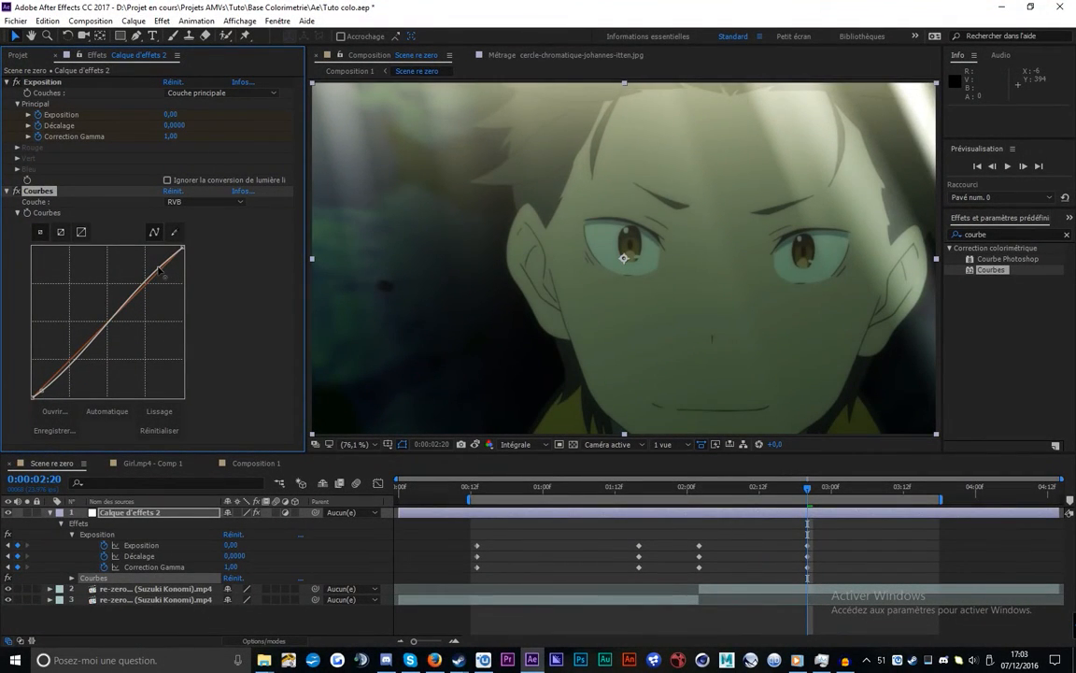
pyautogui.click(17, 191)
pyautogui.click(17, 192)
# Switch Courbes to the Vert channel, enable its keyframing and move the first curve keyframe to 0:00:02:02
pyautogui.click(213, 202)
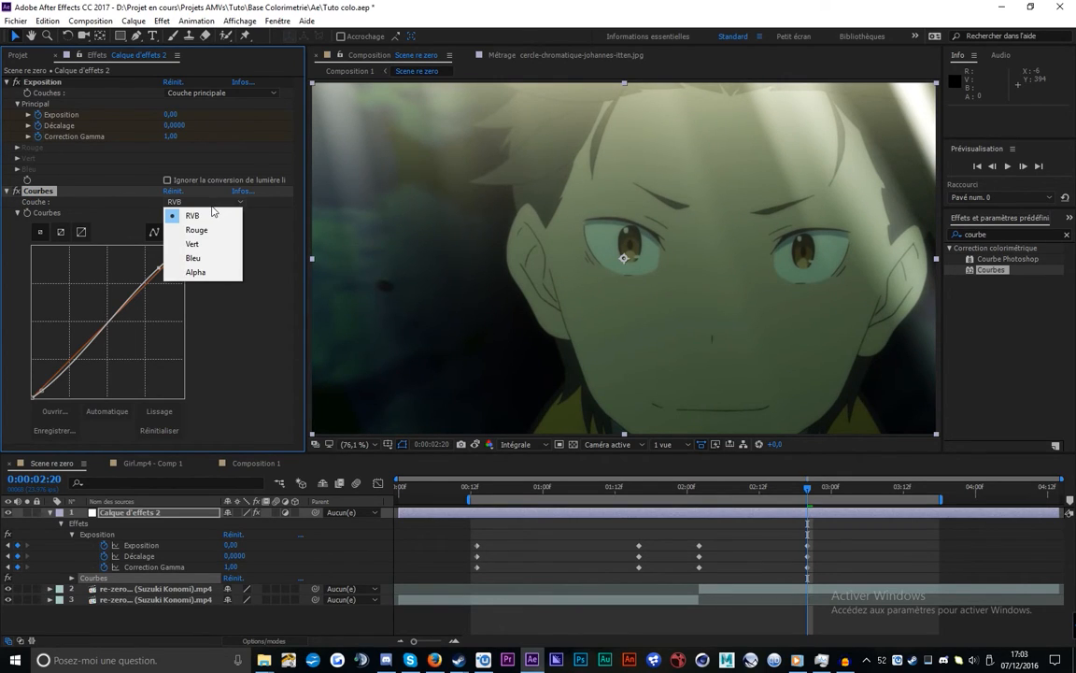
pyautogui.click(201, 243)
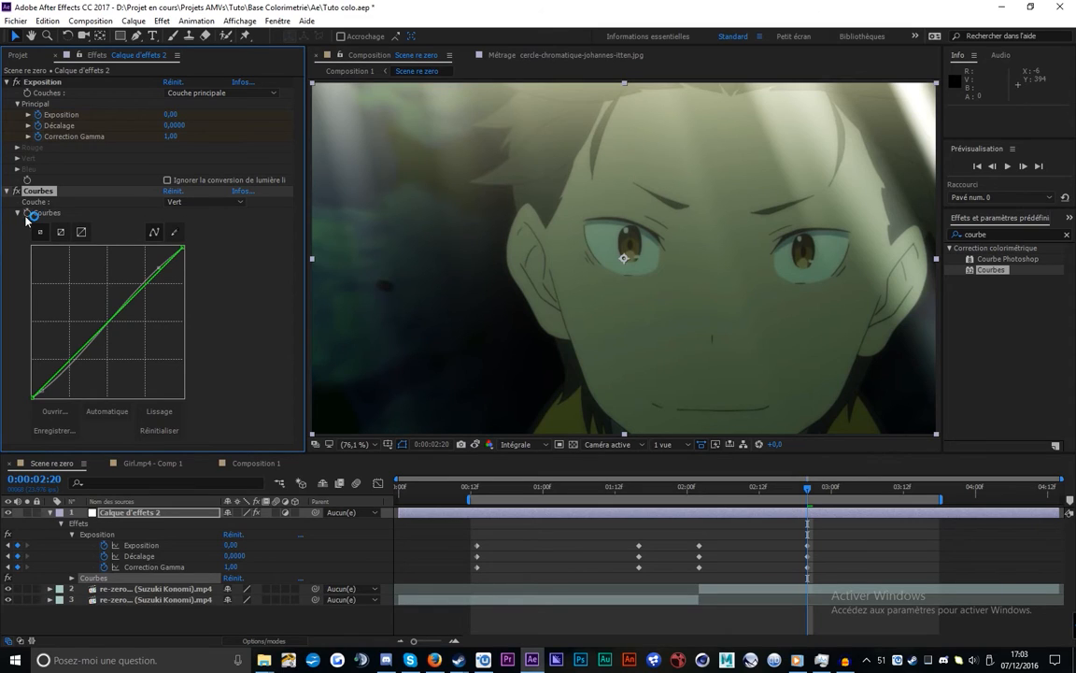
pyautogui.press('u')
pyautogui.press('u')
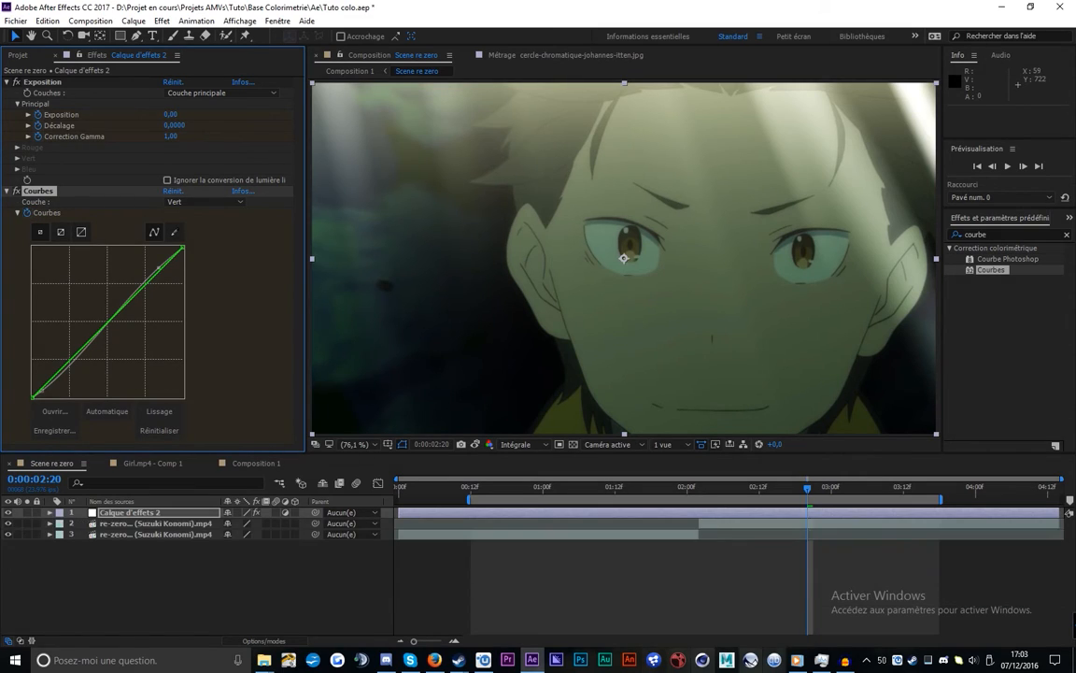
pyautogui.moveTo(809, 582); pyautogui.dragTo(699, 581)
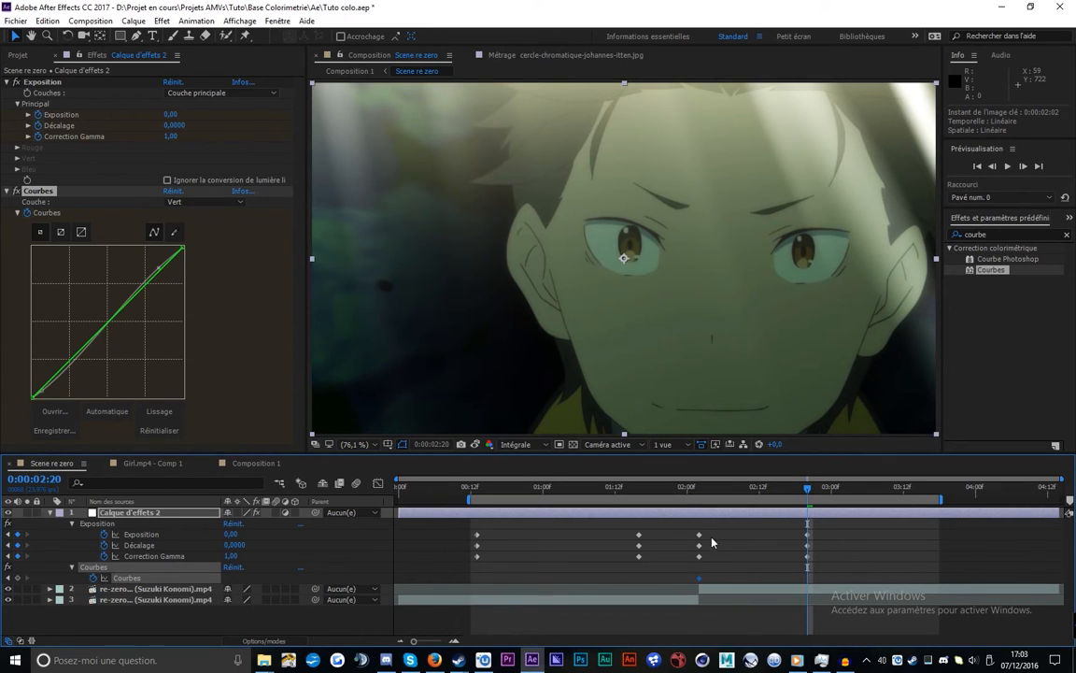
# At 0:00:02:20, lower the middle of the green curve slightly and raise the red curve in its shadows and highlights
pyautogui.moveTo(110, 318); pyautogui.dragTo(113, 332)
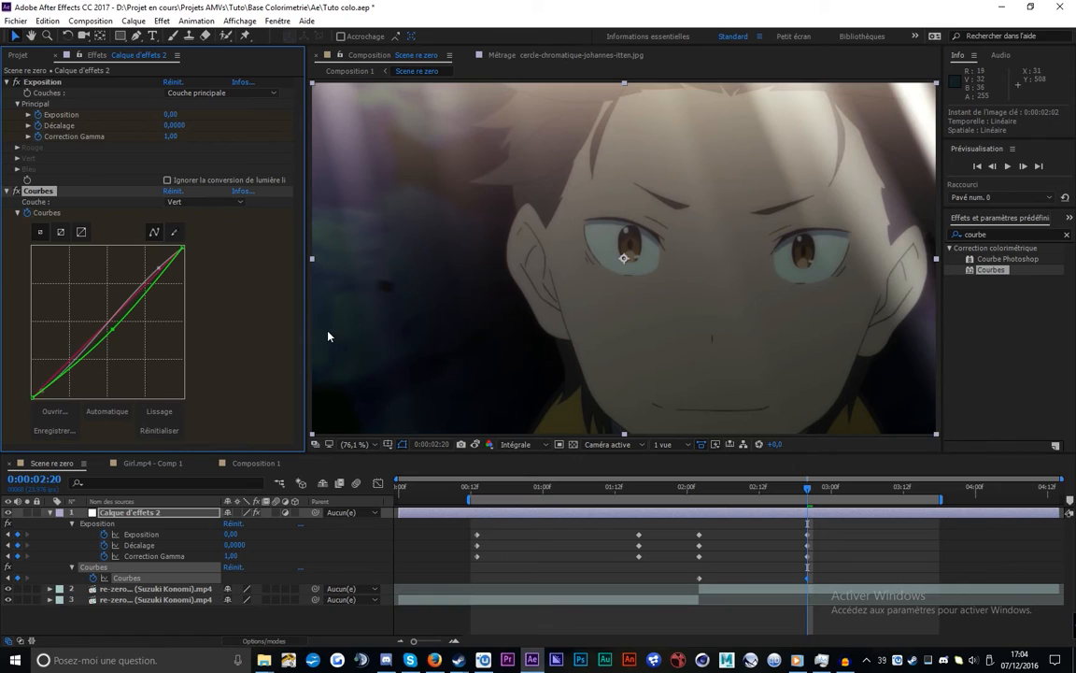
pyautogui.moveTo(112, 329)
pyautogui.mouseDown()
pyautogui.moveTo(105, 319)
pyautogui.moveTo(111, 329)
pyautogui.mouseUp()
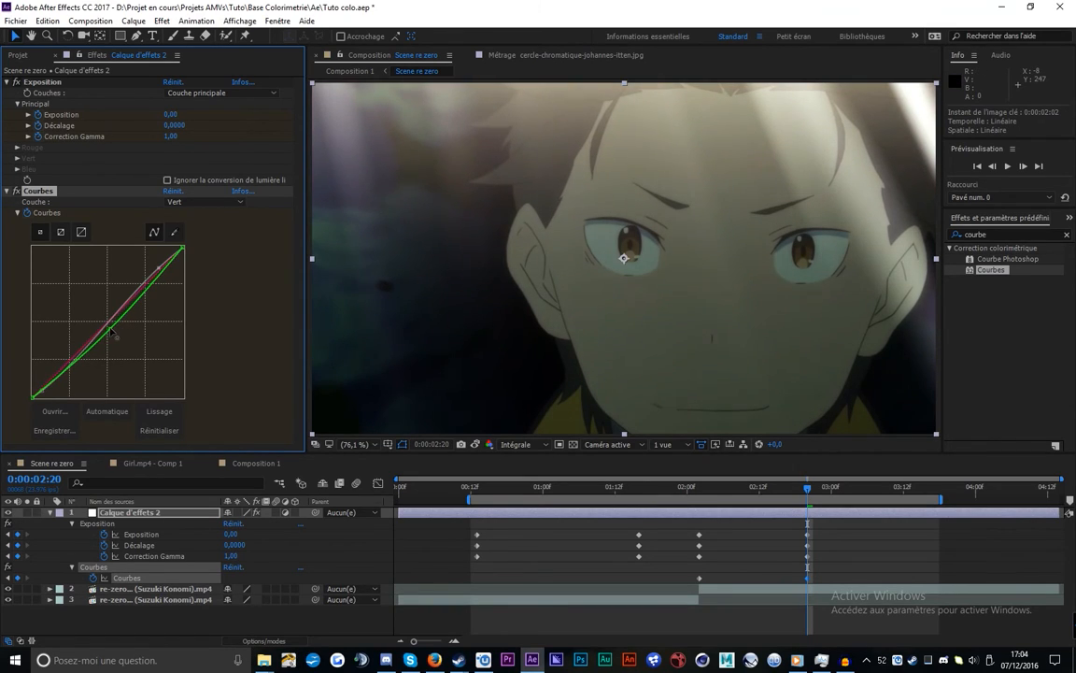
pyautogui.click(177, 200)
pyautogui.click(198, 230)
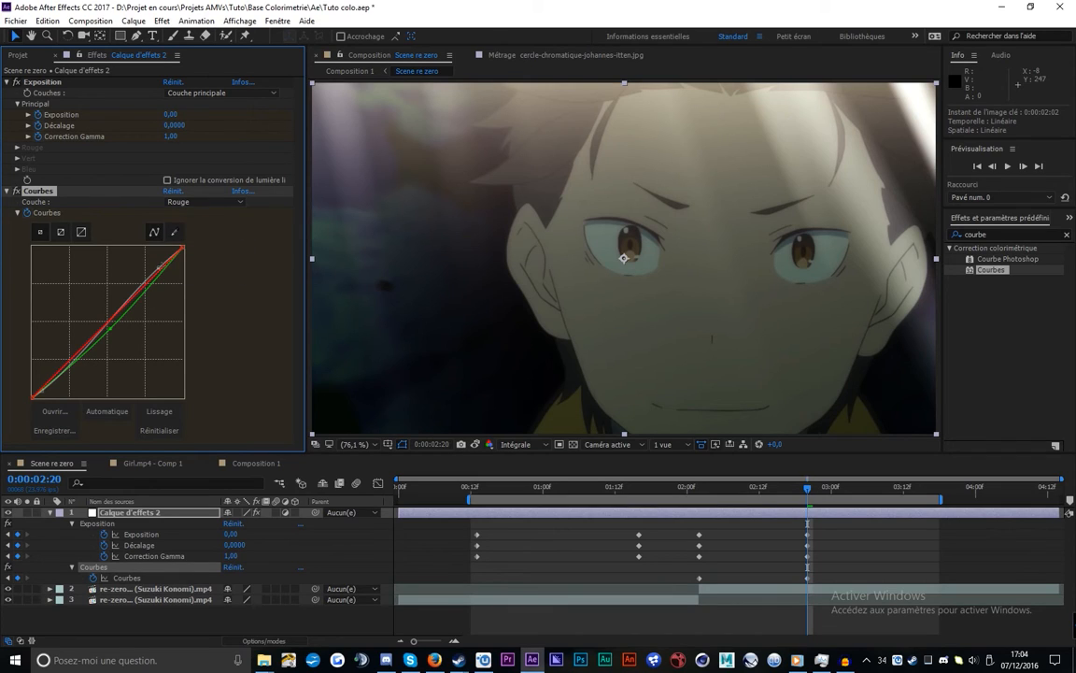
pyautogui.moveTo(159, 268); pyautogui.dragTo(150, 271)
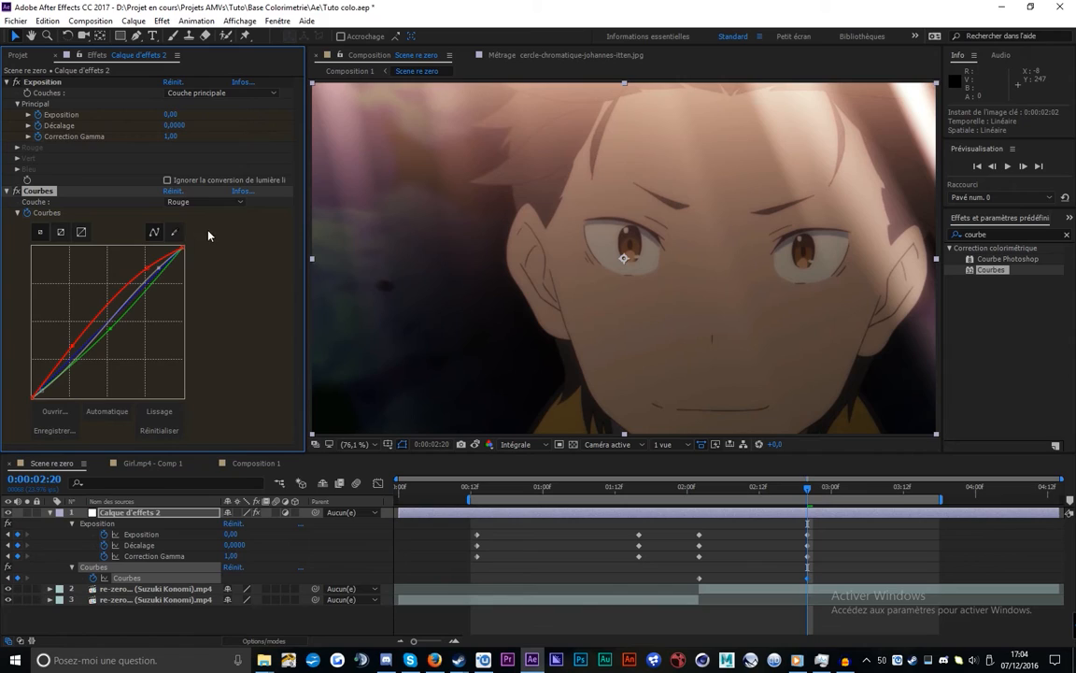
# Switch Courbes to the Bleu channel and pull the blue curve down in the shadows and highlights
pyautogui.click(192, 202)
pyautogui.click(178, 233)
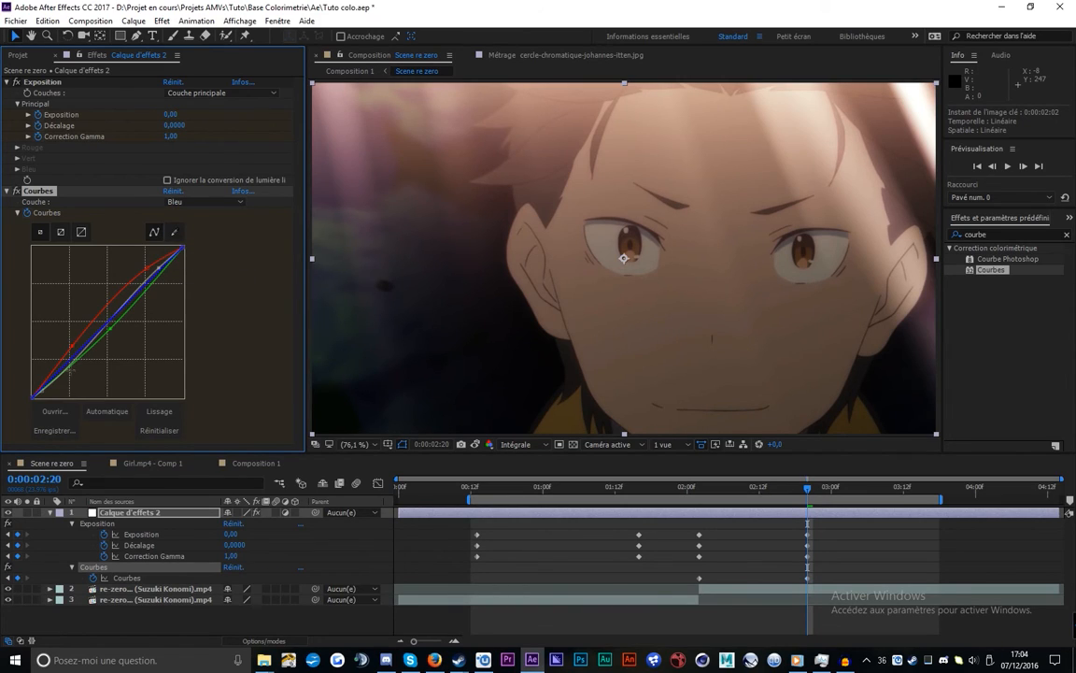
pyautogui.moveTo(70, 361); pyautogui.dragTo(67, 366)
pyautogui.moveTo(145, 285); pyautogui.dragTo(143, 300)
# Enlarge the curve graph to refine the lowered blue curve in the upper midtones, then restore the compact graph
pyautogui.click(82, 232)
pyautogui.moveTo(308, 455); pyautogui.dragTo(382, 554)
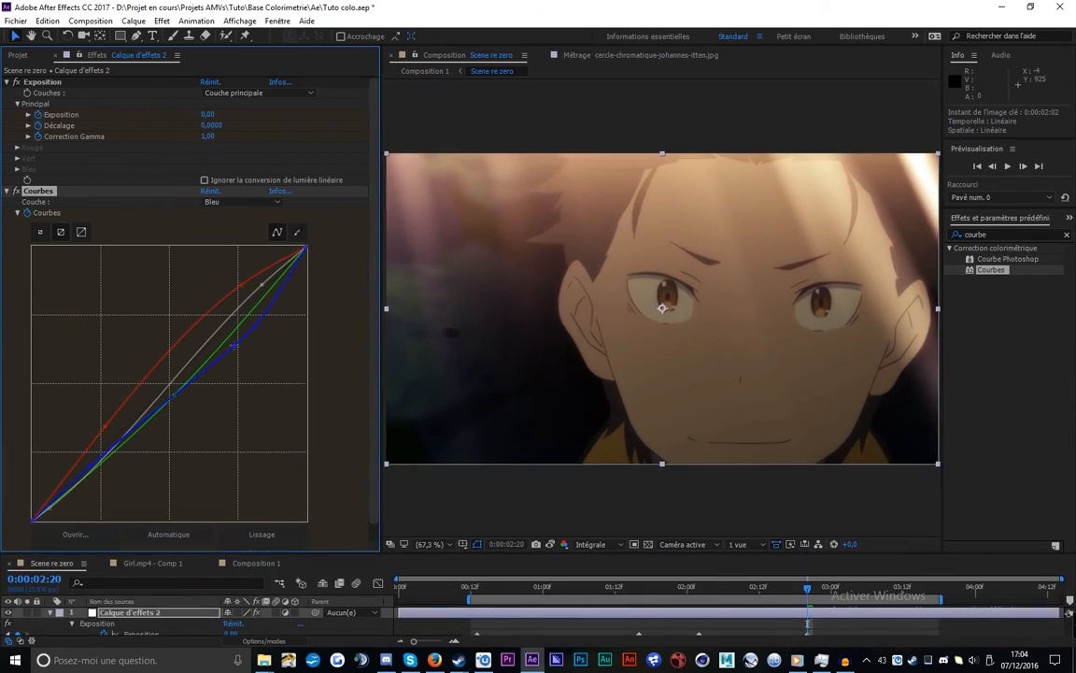
pyautogui.moveTo(228, 347); pyautogui.dragTo(238, 363)
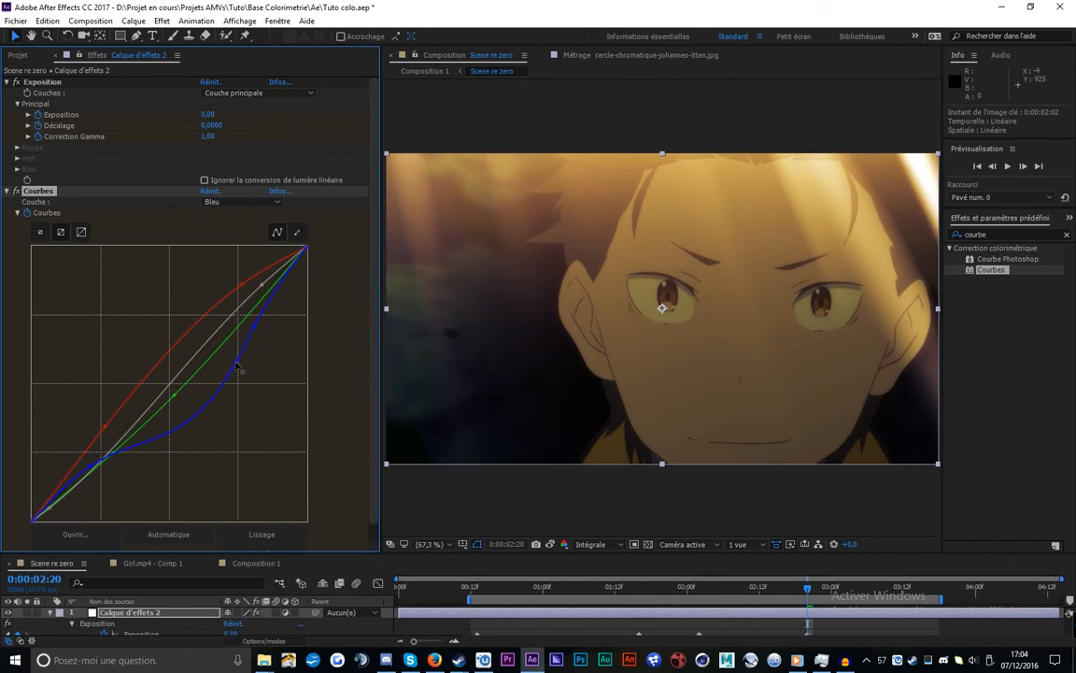
pyautogui.click(40, 232)
pyautogui.moveTo(380, 552); pyautogui.dragTo(263, 452)
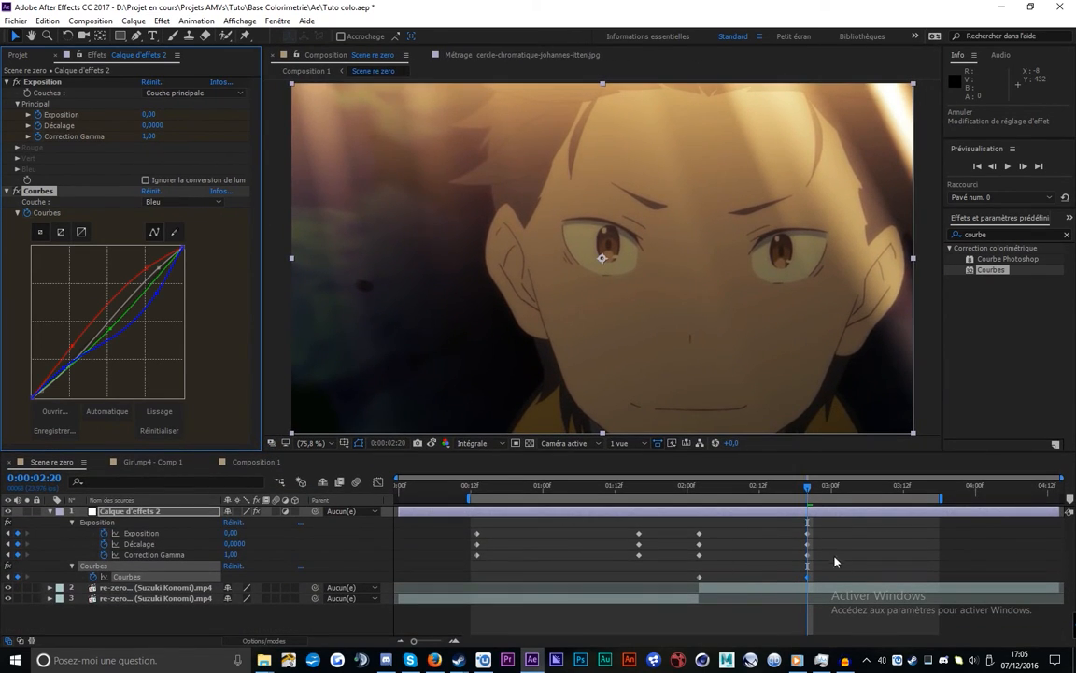
# Extend the work area to the whole composition, move the first Exposition keyframes to 0:00:00:00 and preview the result
pyautogui.moveTo(805, 490); pyautogui.dragTo(788, 494)
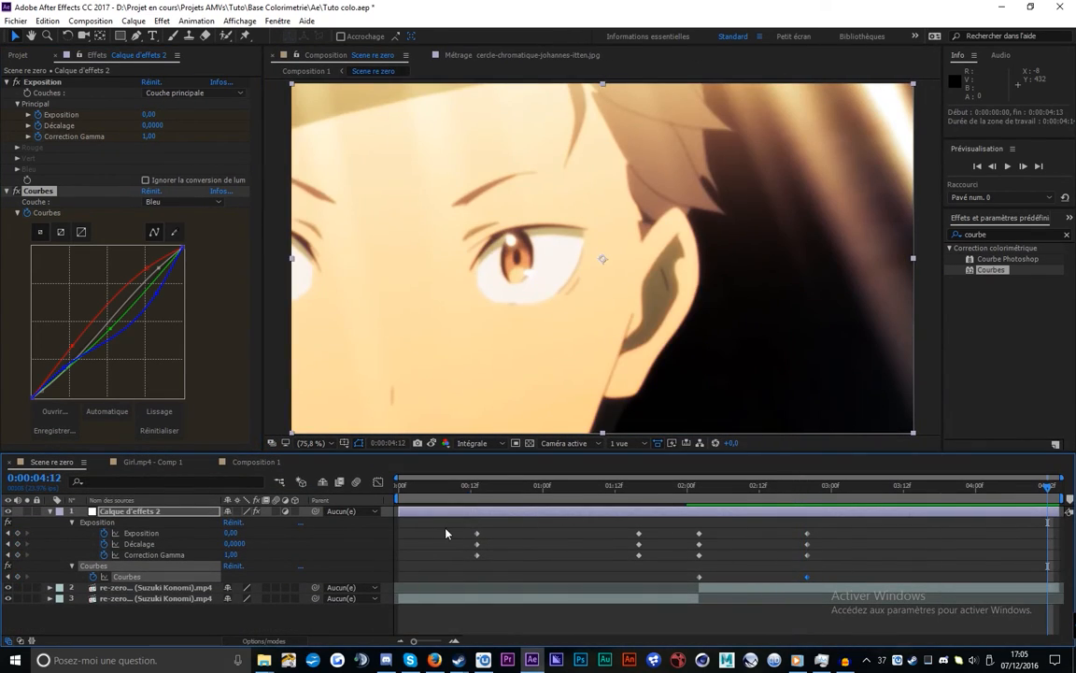
pyautogui.moveTo(497, 528); pyautogui.dragTo(467, 575)
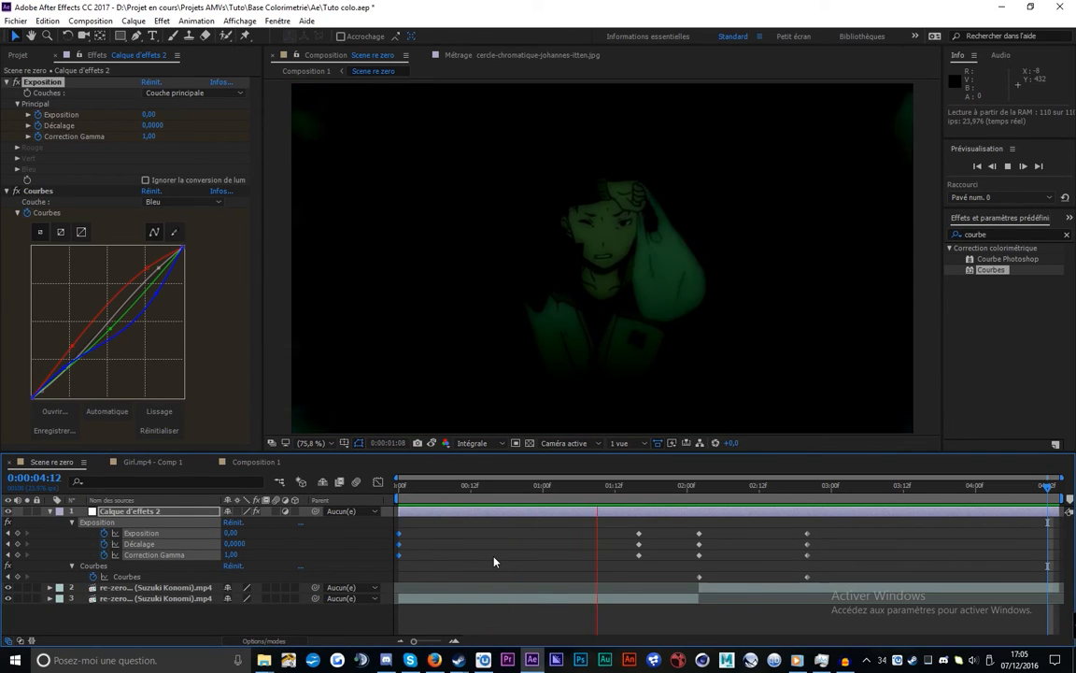